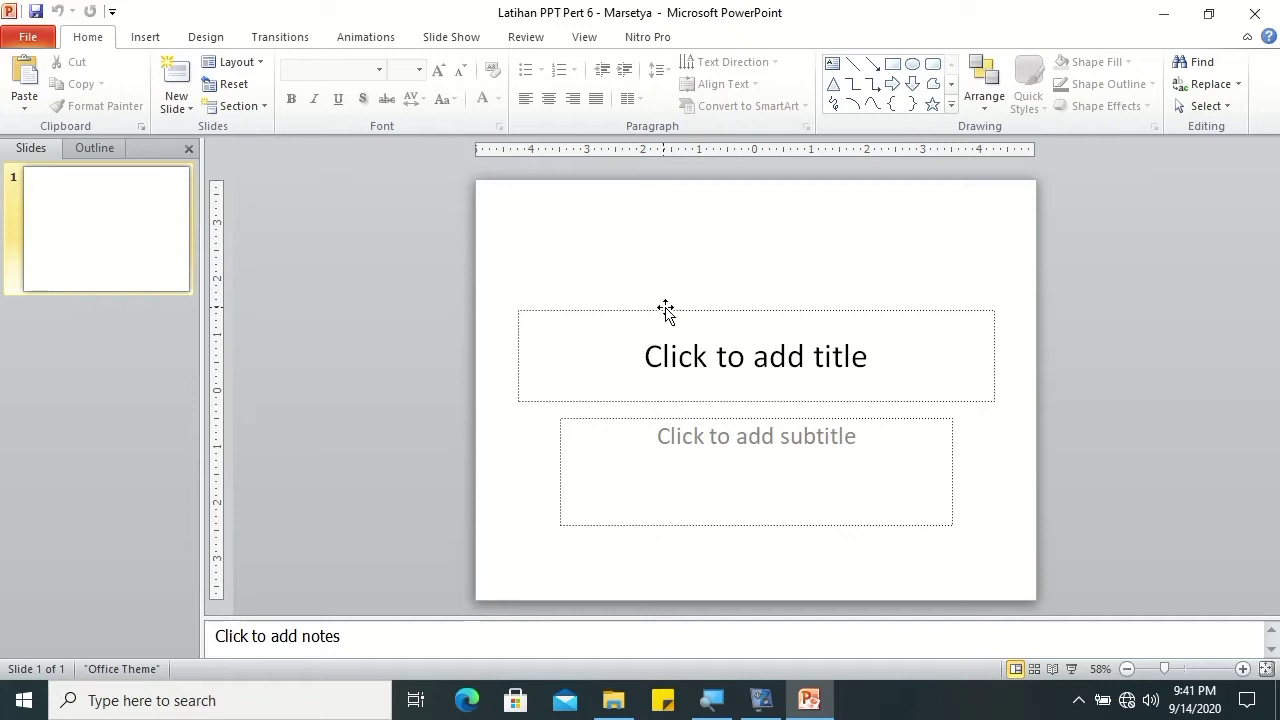
# Step: Open the Choose a SmartArt Graphic dialog from the Insert ribbon
pyautogui.click(145, 37)
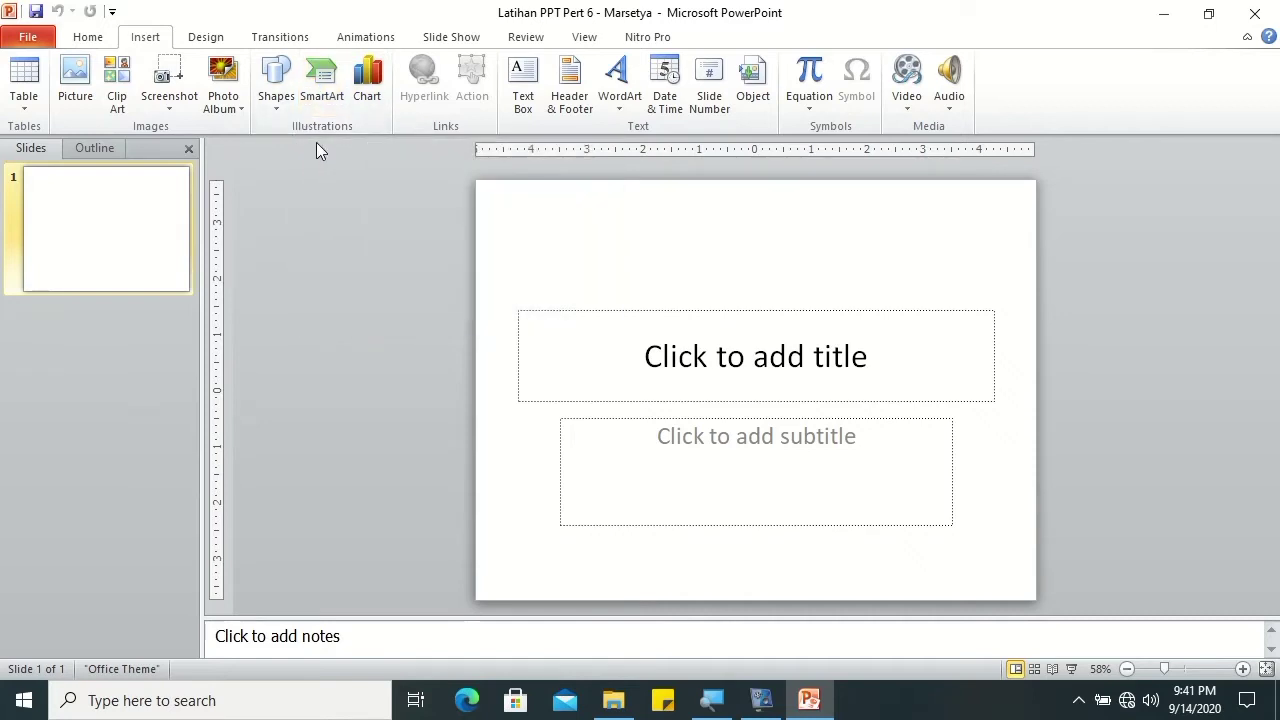
pyautogui.click(320, 90)
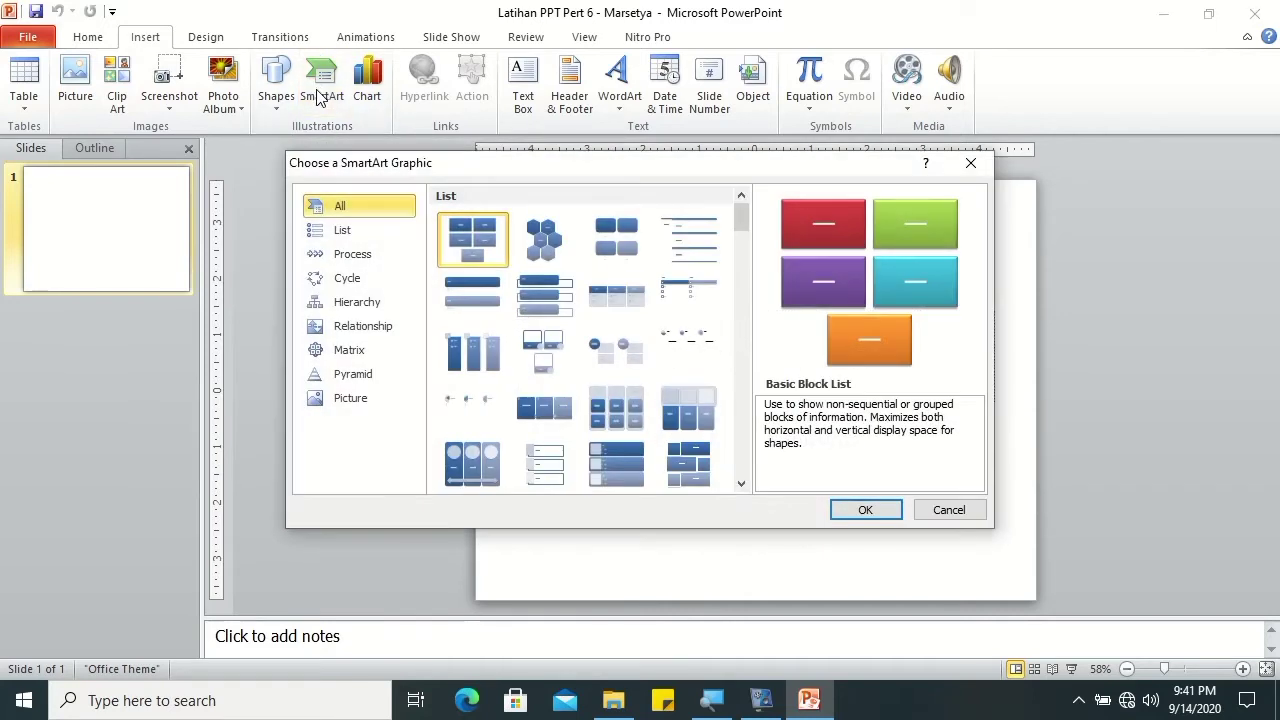
# Step: Browse the List layouts, then switch the SmartArt gallery to the Process category
pyautogui.click(346, 231)
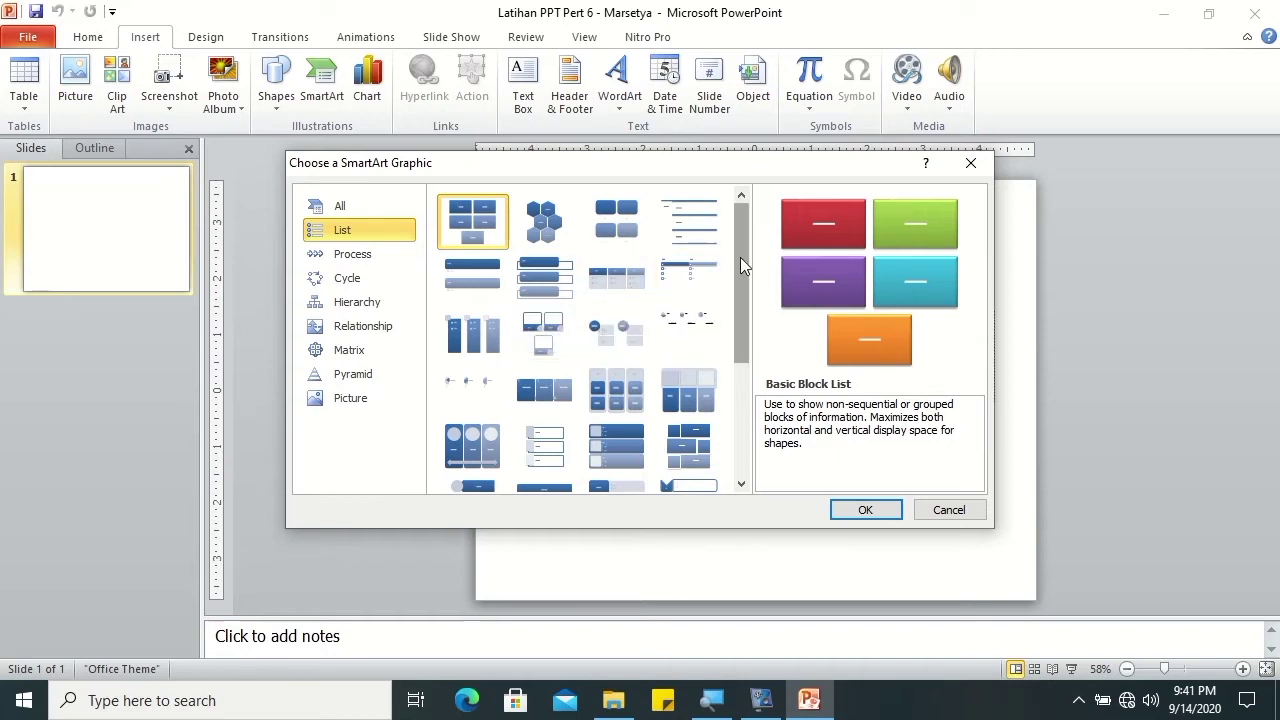
pyautogui.moveTo(742, 256); pyautogui.dragTo(744, 214)
pyautogui.click(388, 255)
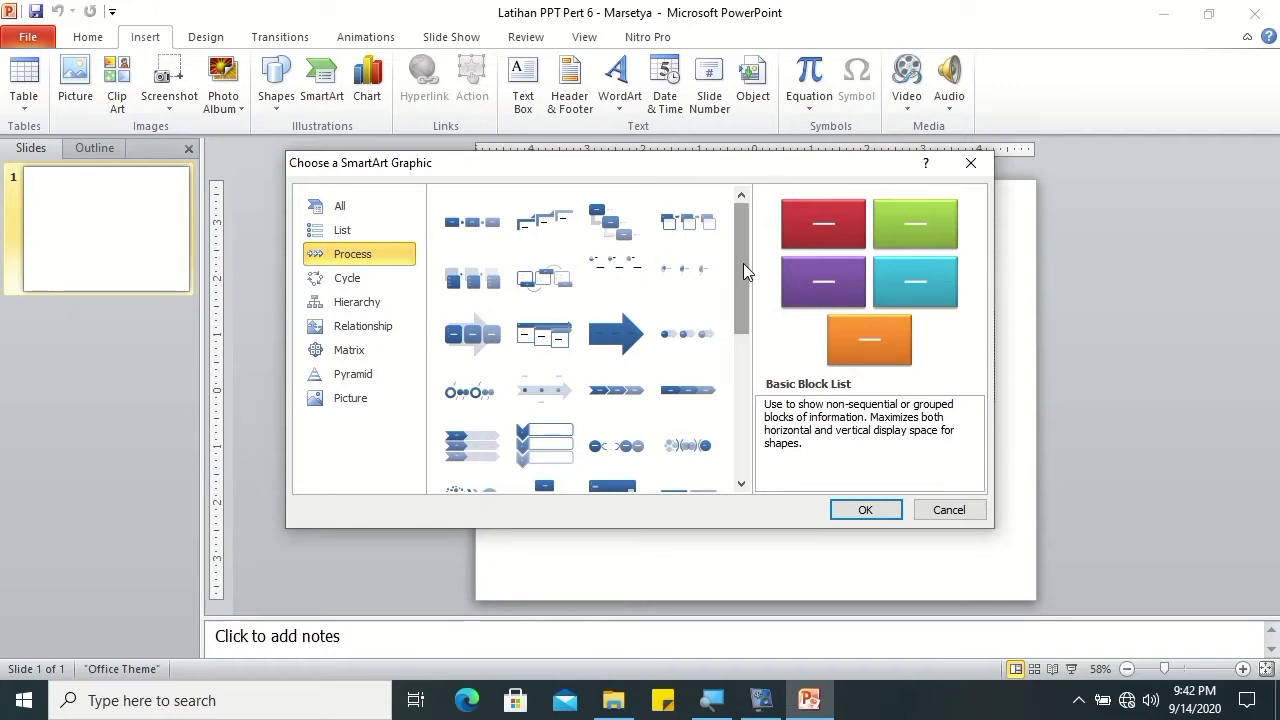
# Step: Scroll the Process layouts, then preview the Cycle, Hierarchy and Relationship categories
pyautogui.moveTo(743, 291)
pyautogui.mouseDown()
pyautogui.moveTo(770, 470)
pyautogui.moveTo(739, 225)
pyautogui.mouseUp()
pyautogui.click(362, 283)
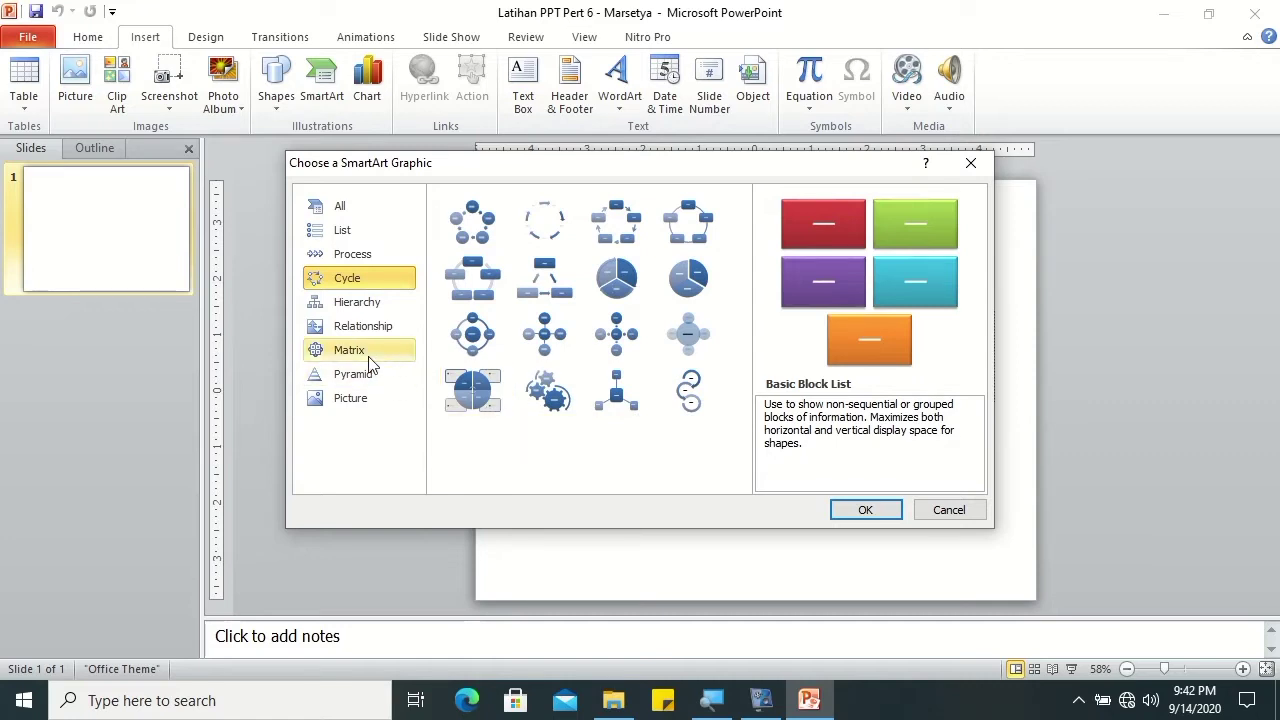
pyautogui.click(358, 306)
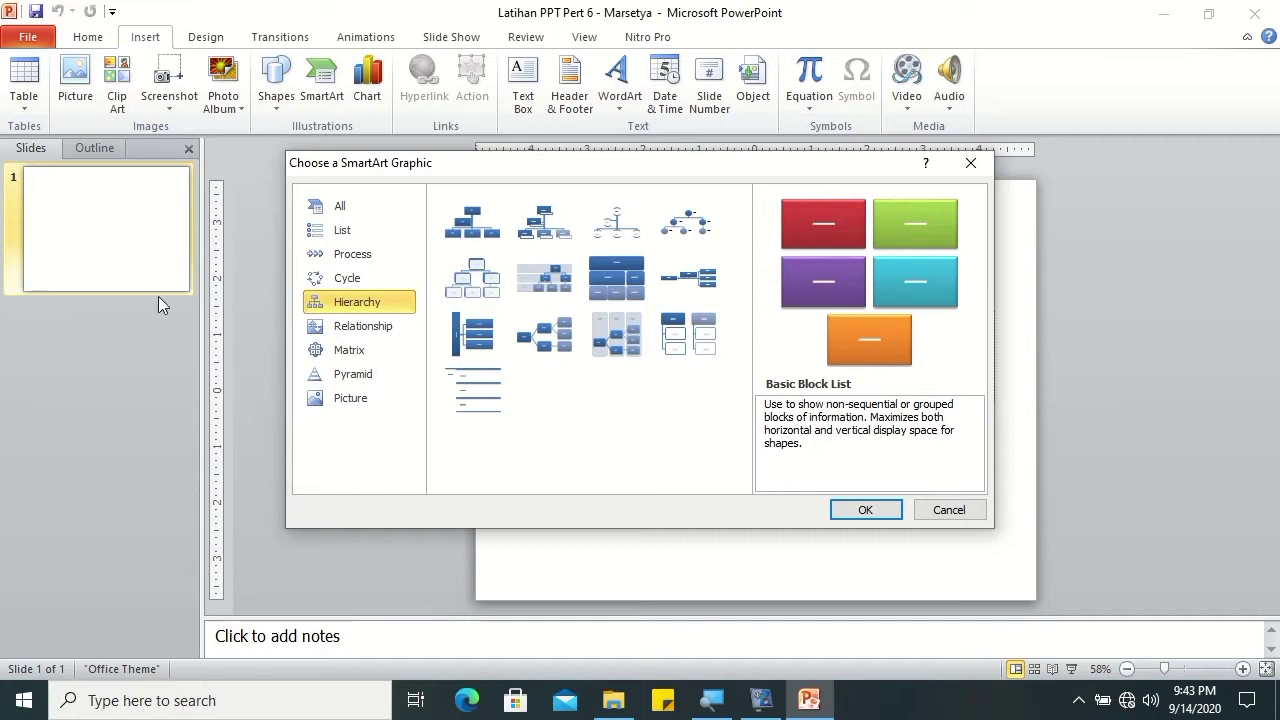
pyautogui.click(334, 335)
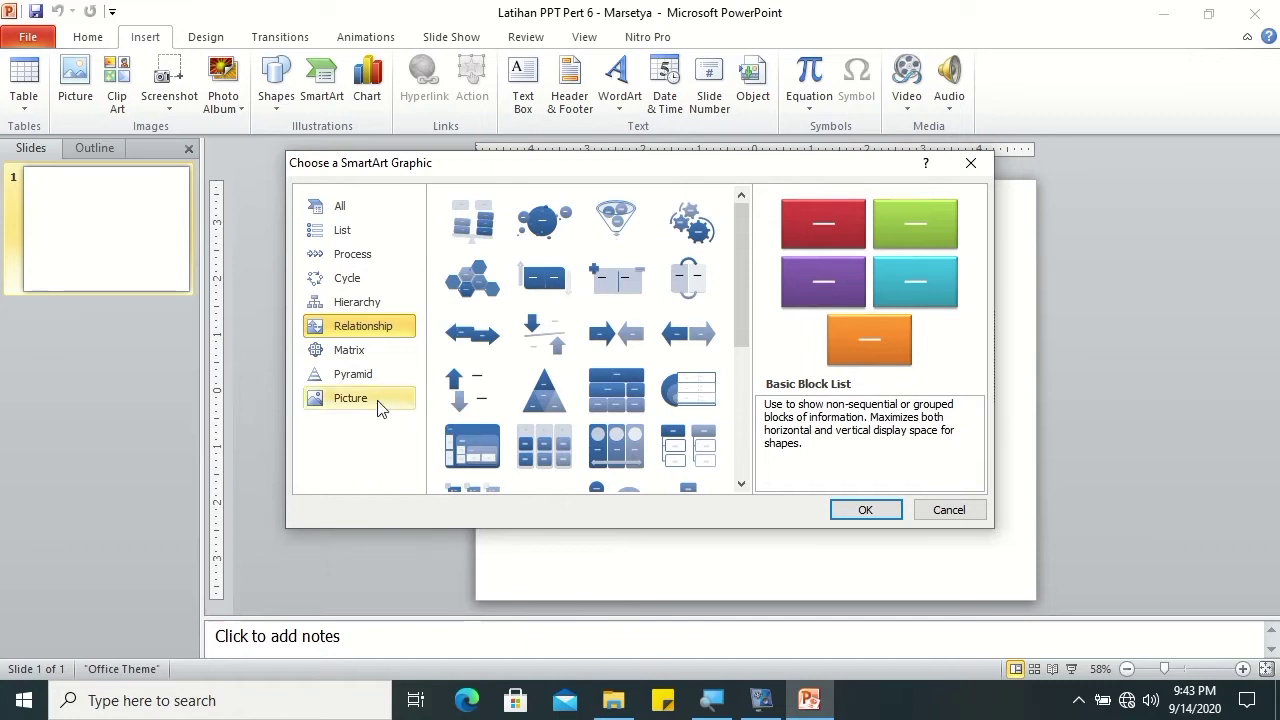
# Step: Preview the Matrix and Pyramid categories and scroll through the remaining layouts
pyautogui.click(346, 355)
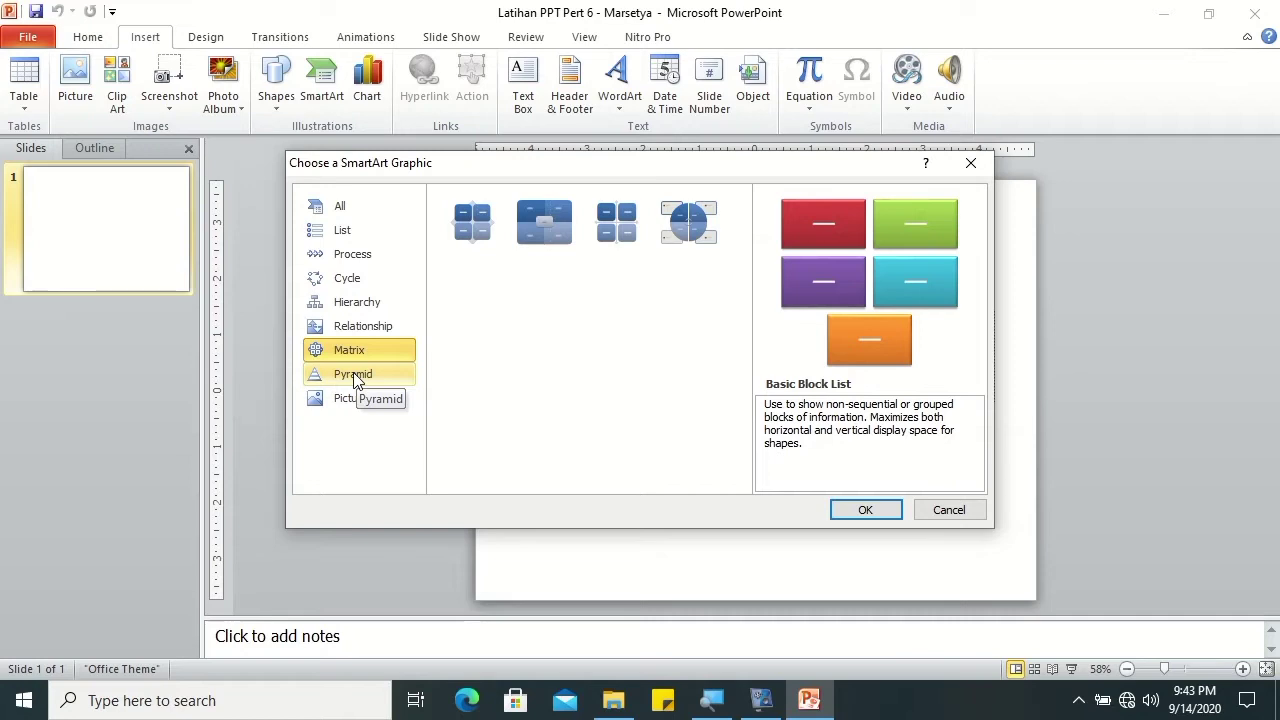
pyautogui.click(351, 382)
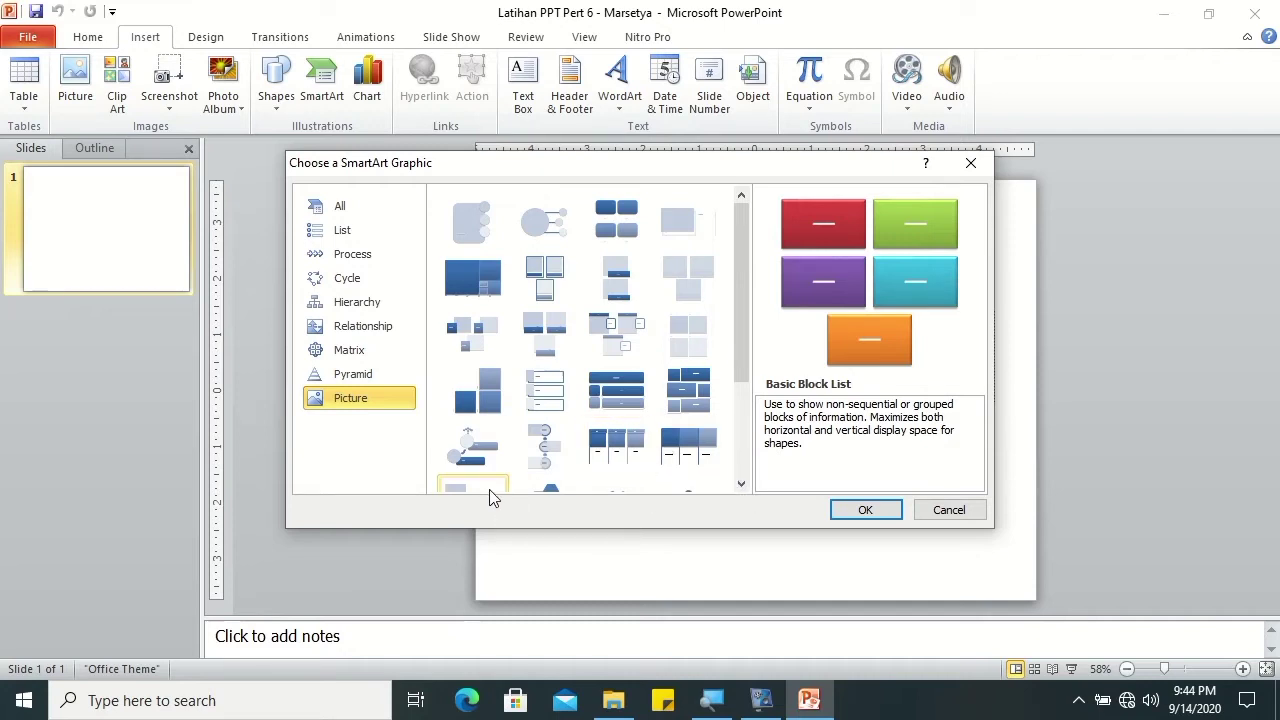
pyautogui.moveTo(746, 314)
pyautogui.mouseDown()
pyautogui.moveTo(744, 358)
pyautogui.moveTo(766, 286)
pyautogui.mouseUp()
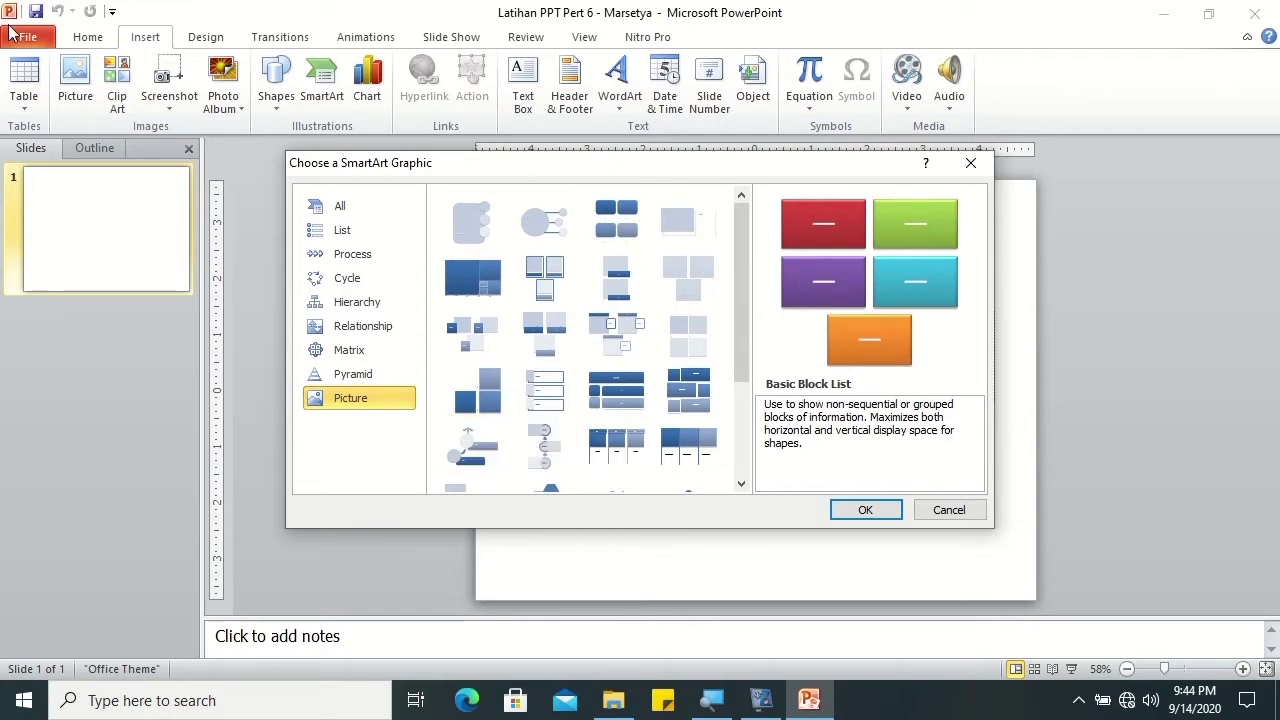
# Step: Cancel the SmartArt chooser and title the first slide 'SmartArt'
pyautogui.click(945, 510)
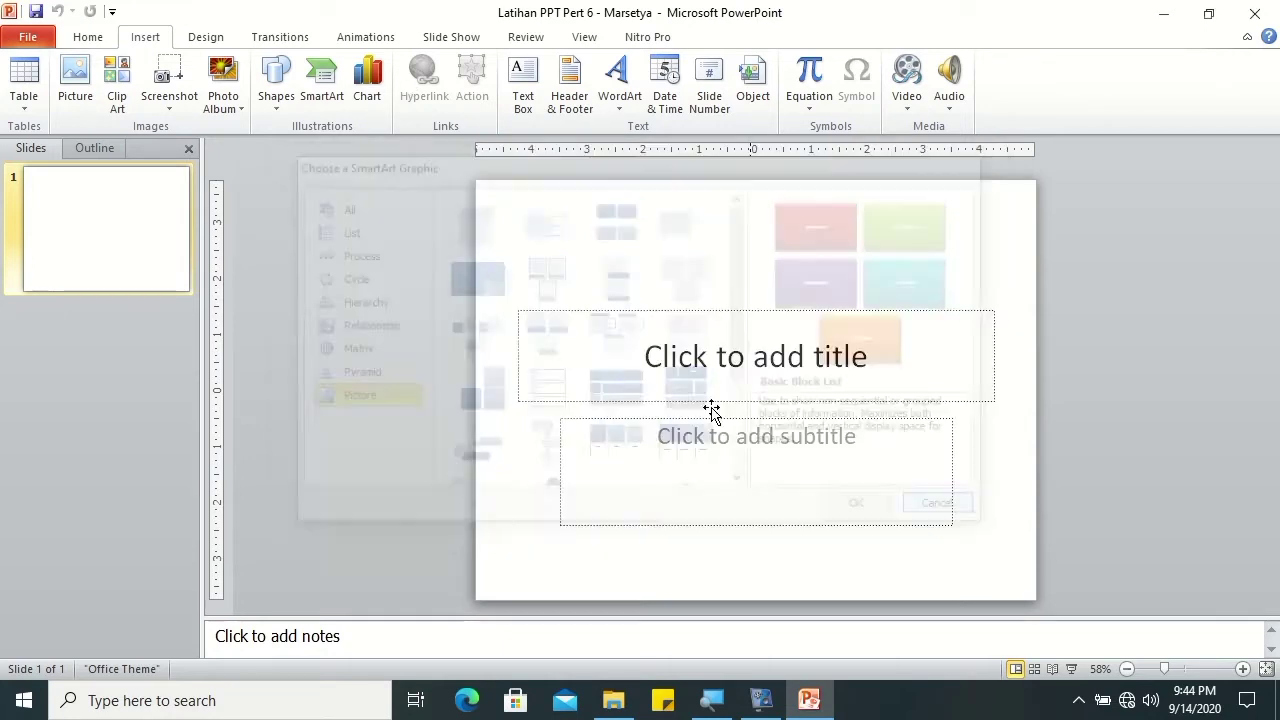
pyautogui.click(728, 350)
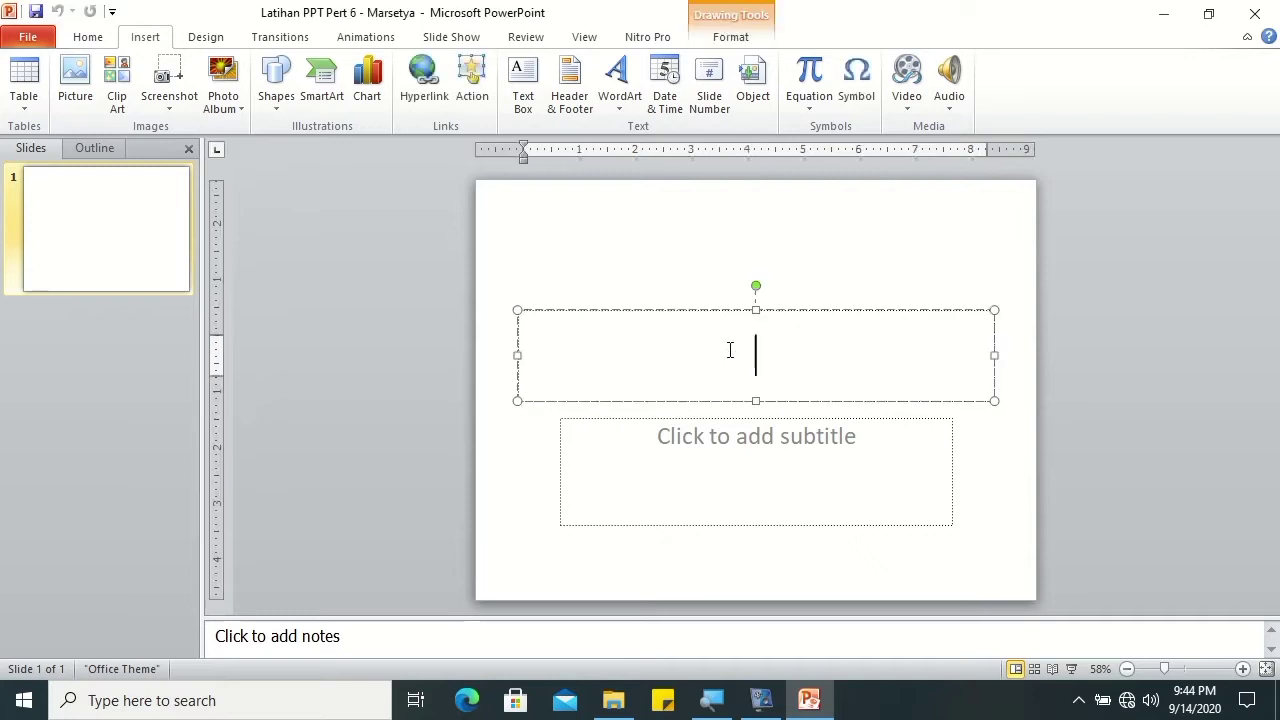
pyautogui.write('SmartArt')
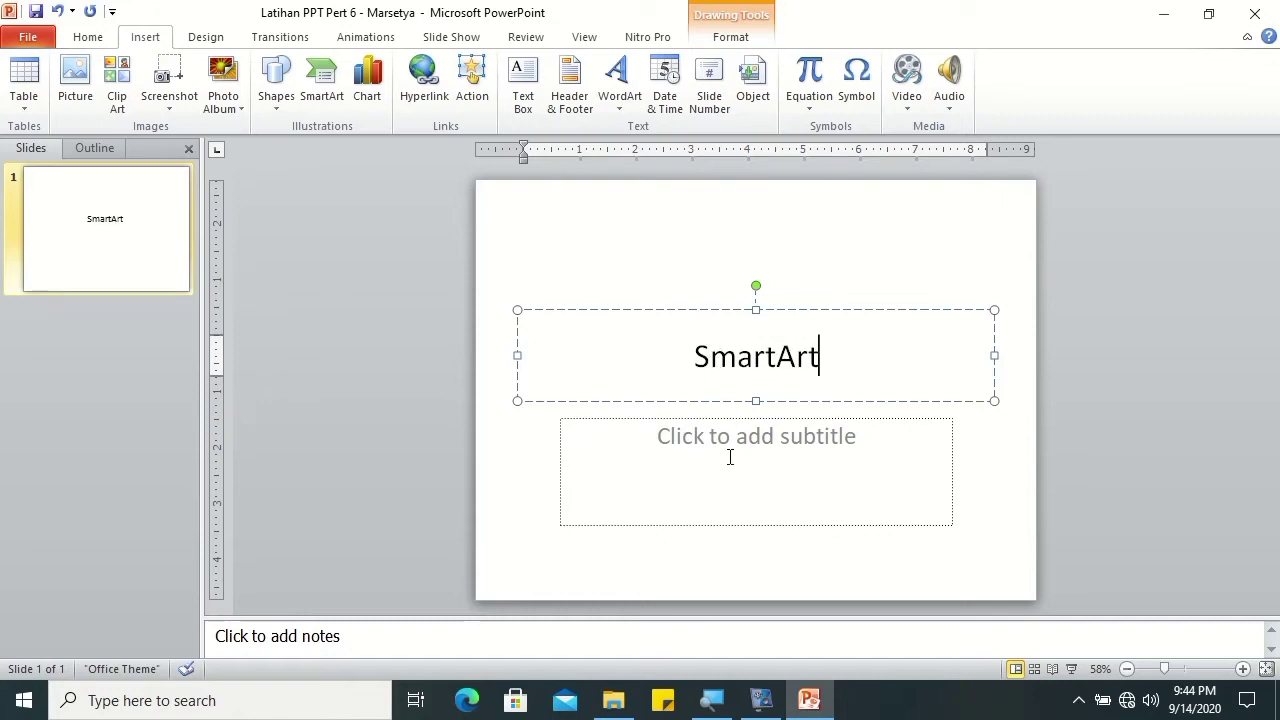
# Step: Enter the author's name as the subtitle and color it black
pyautogui.click(750, 466)
pyautogui.write('Marsert')
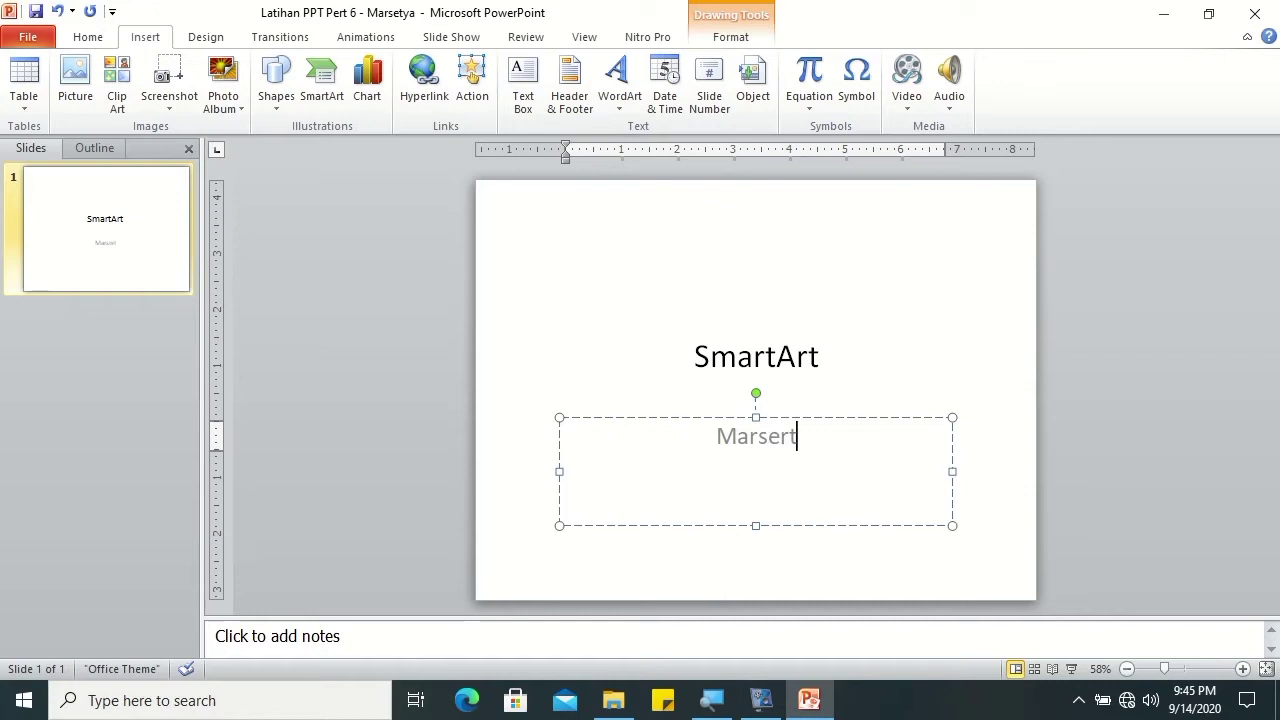
pyautogui.press('BackSpace')
pyautogui.write('tya')
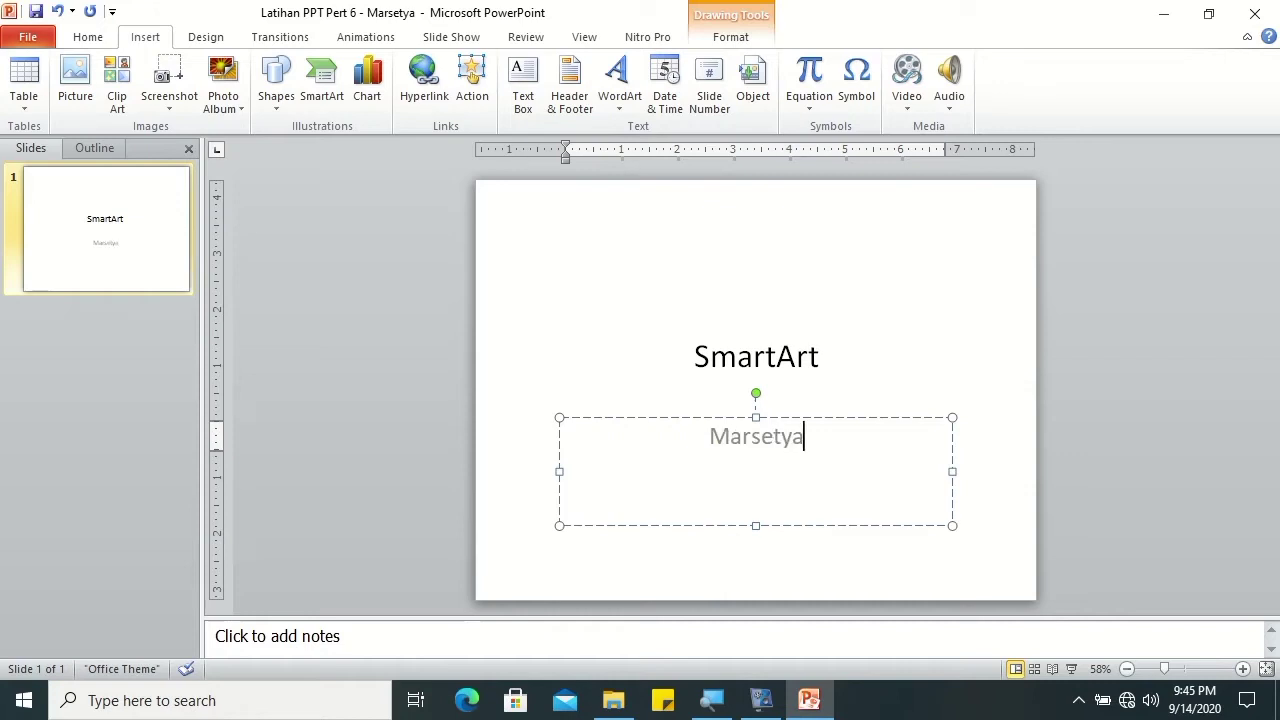
pyautogui.hotkey('ctrl', 'a')
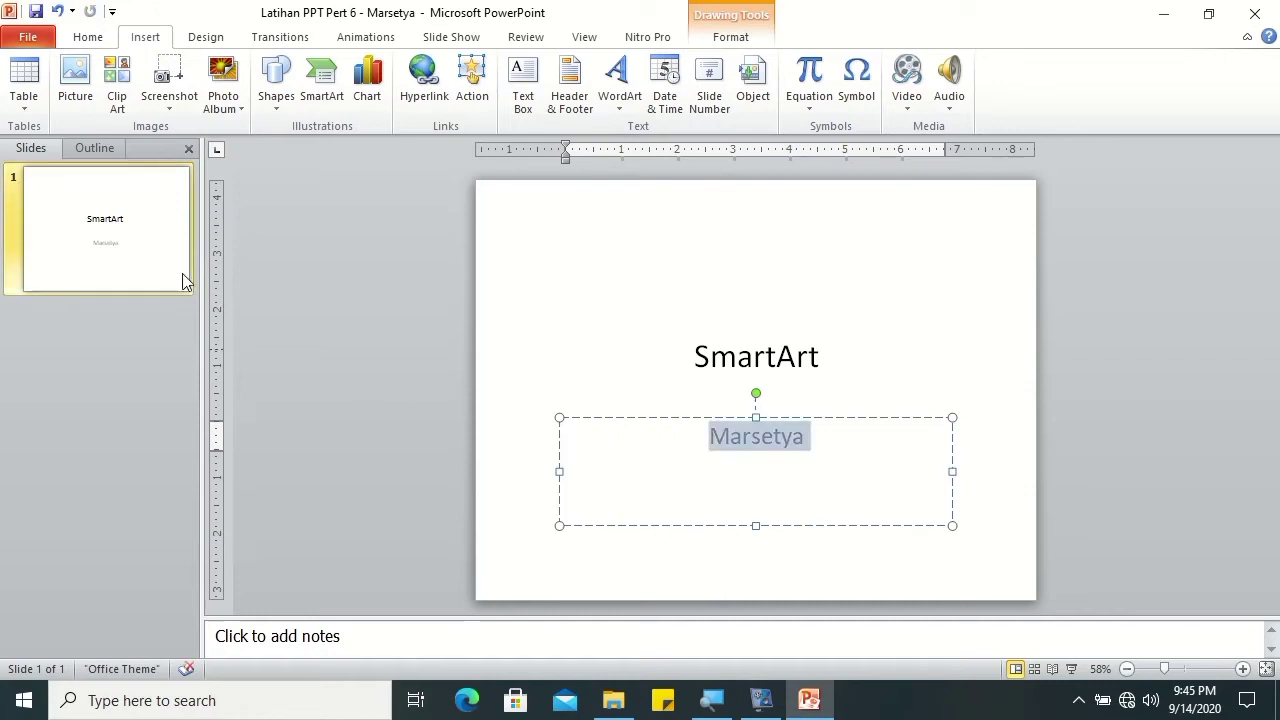
pyautogui.click(85, 38)
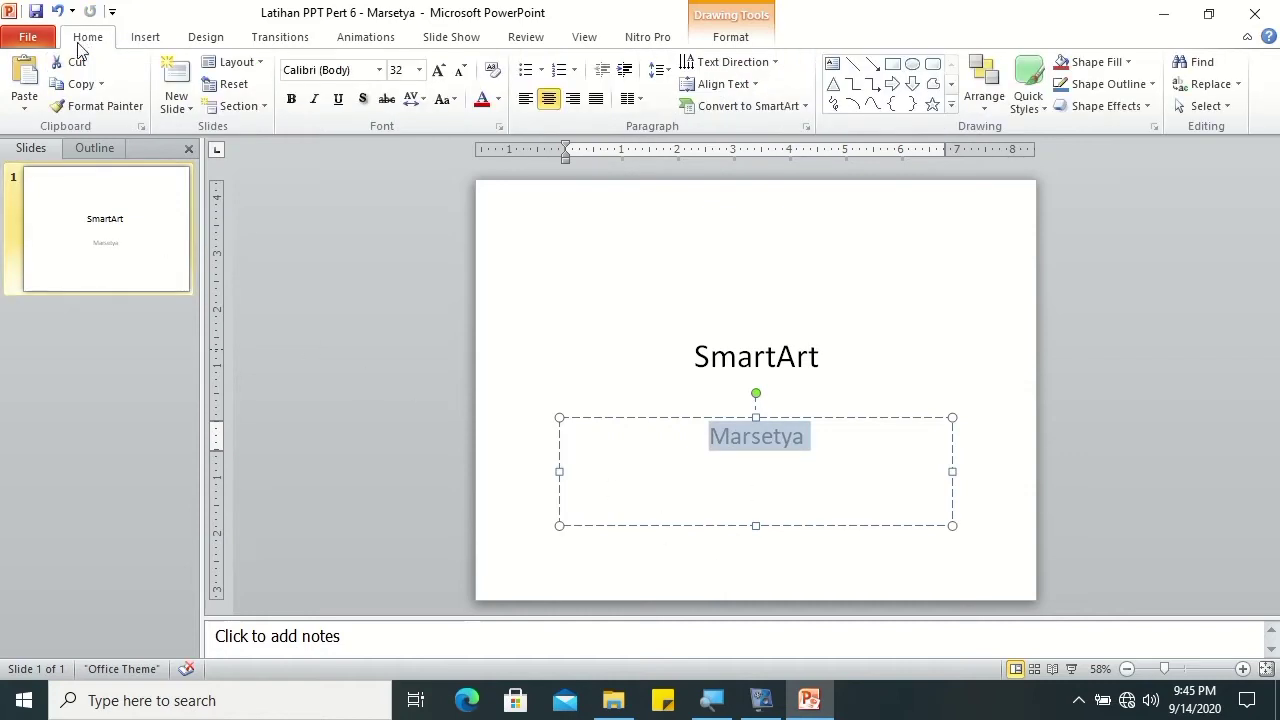
pyautogui.click(498, 99)
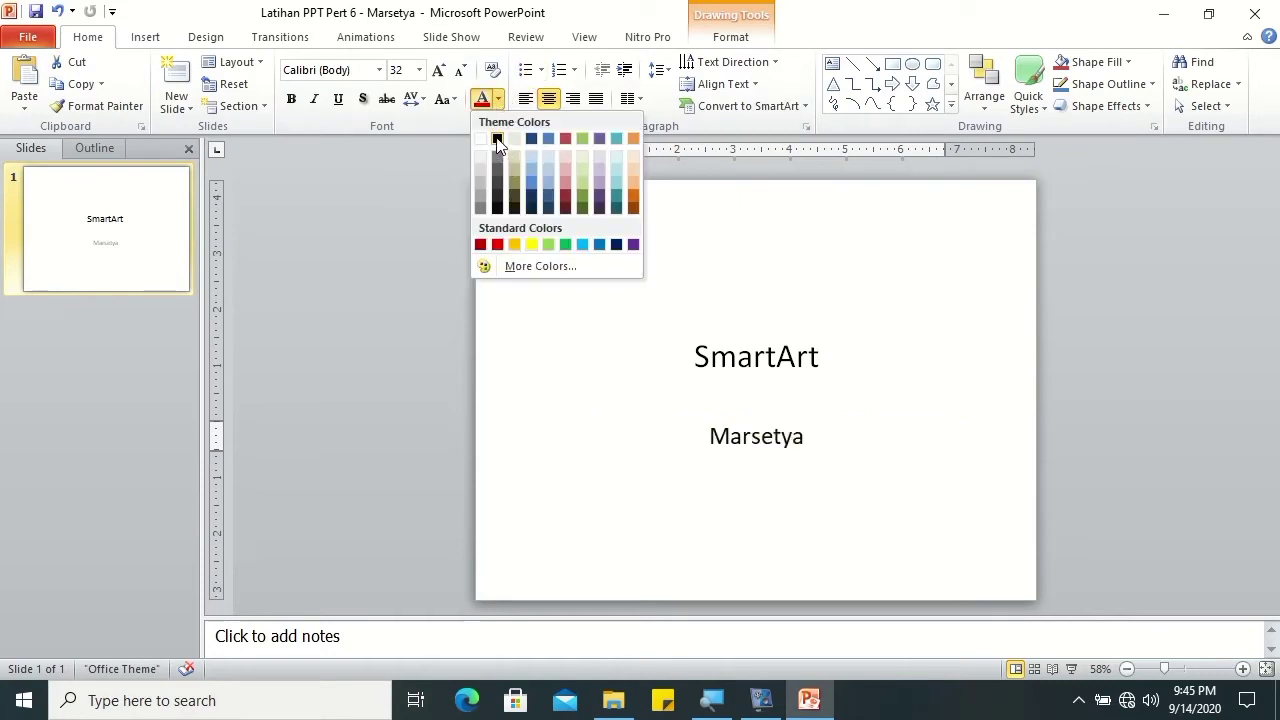
pyautogui.click(497, 140)
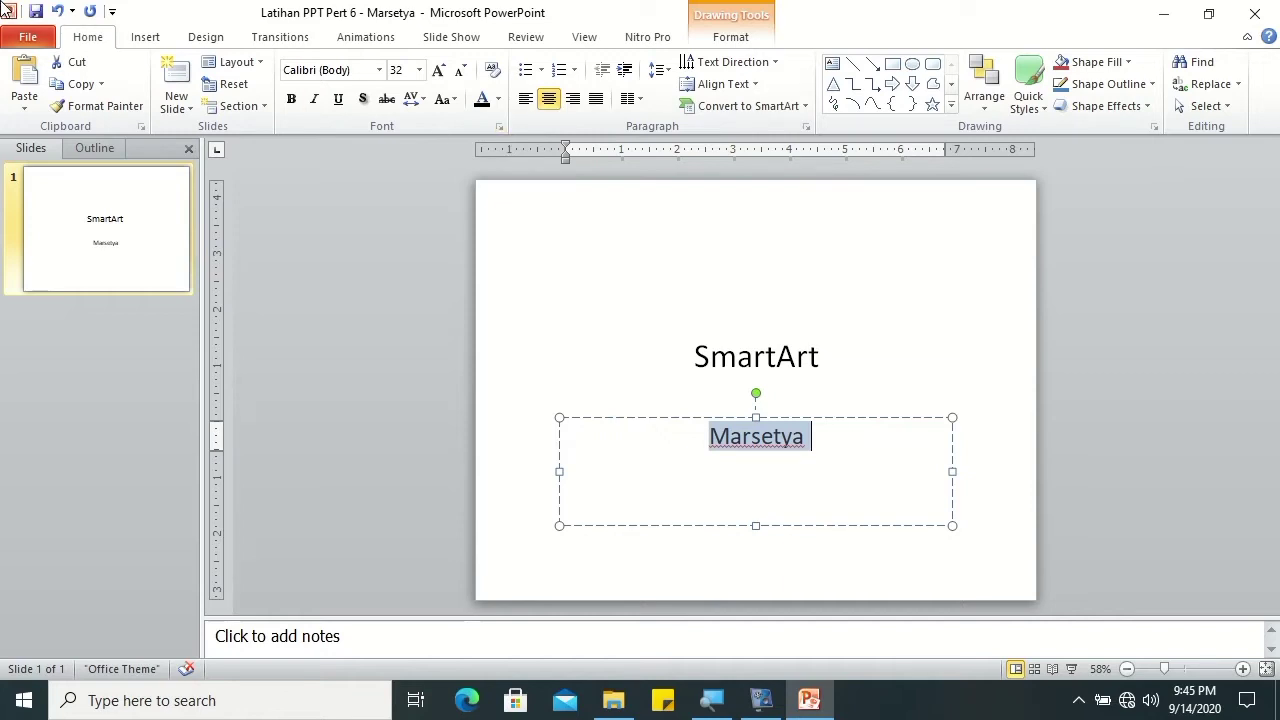
# Step: Insert a new slide with the Title and Content layout
pyautogui.click(158, 299)
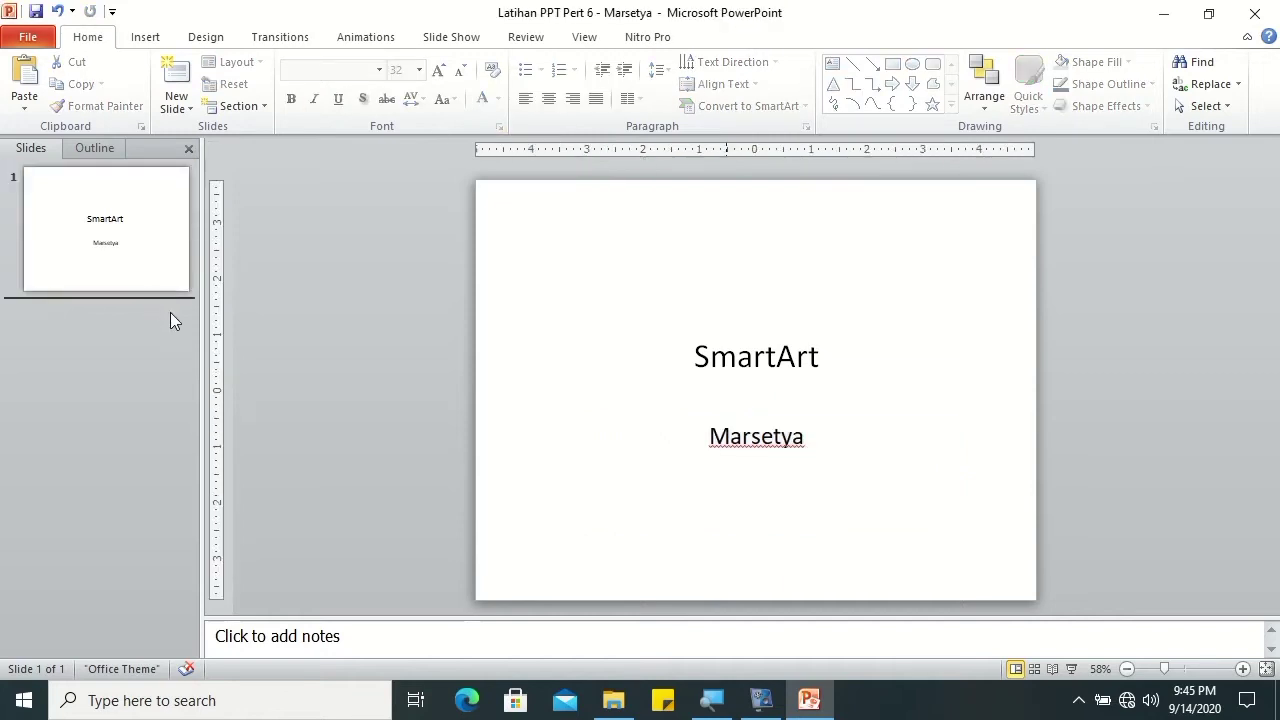
pyautogui.click(178, 106)
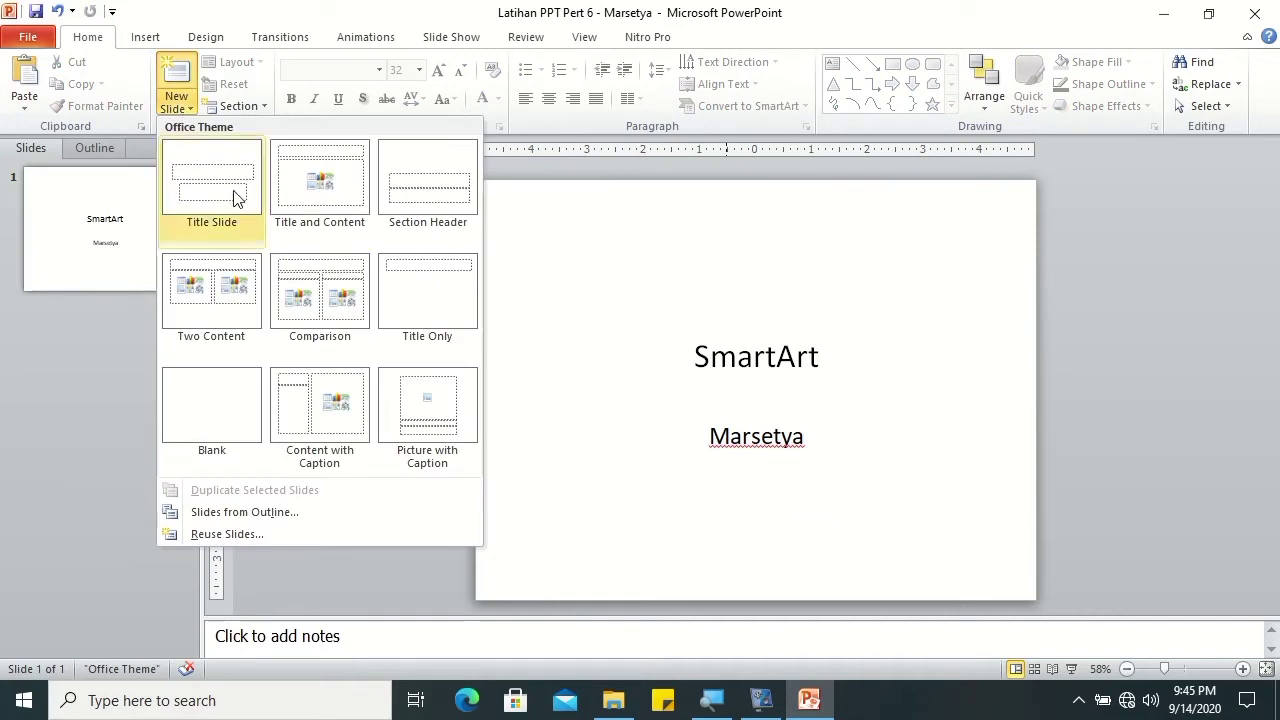
pyautogui.click(288, 177)
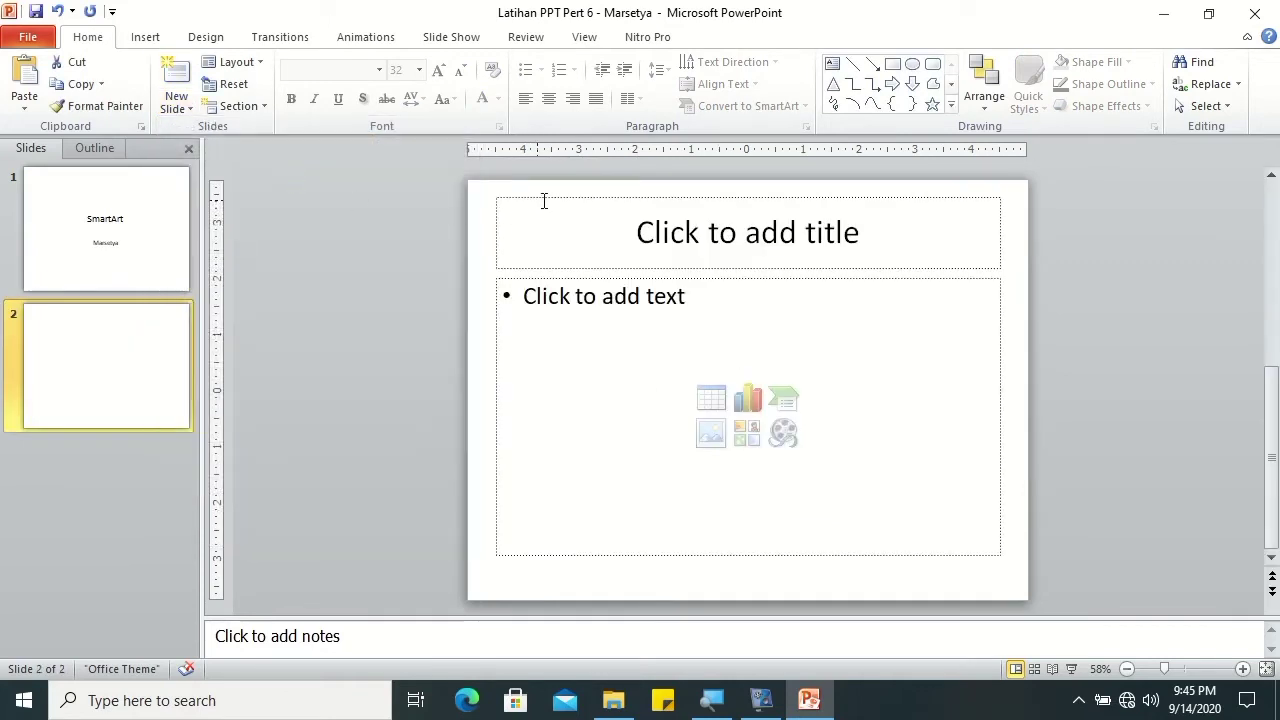
# Step: Title the new slide 'Struktur Sederhana Organisasi', replacing the draft 'Diagram Hi'
pyautogui.click(584, 223)
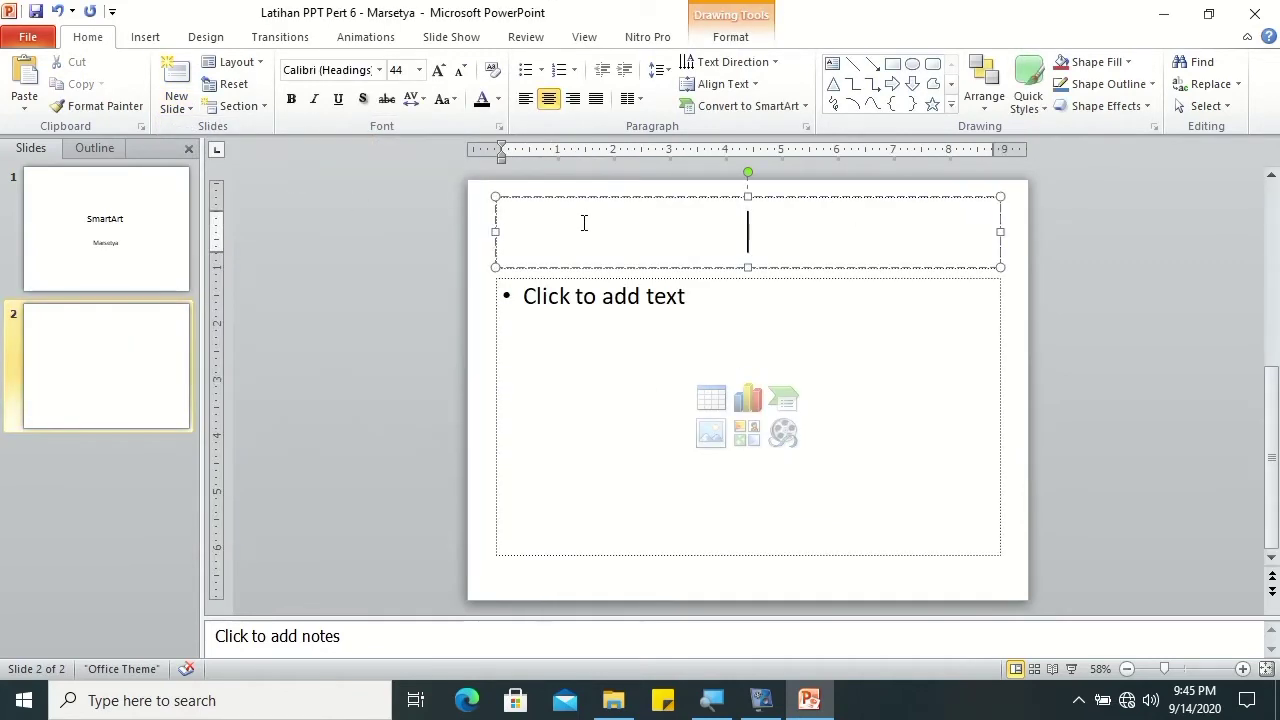
pyautogui.write('Diagram ')
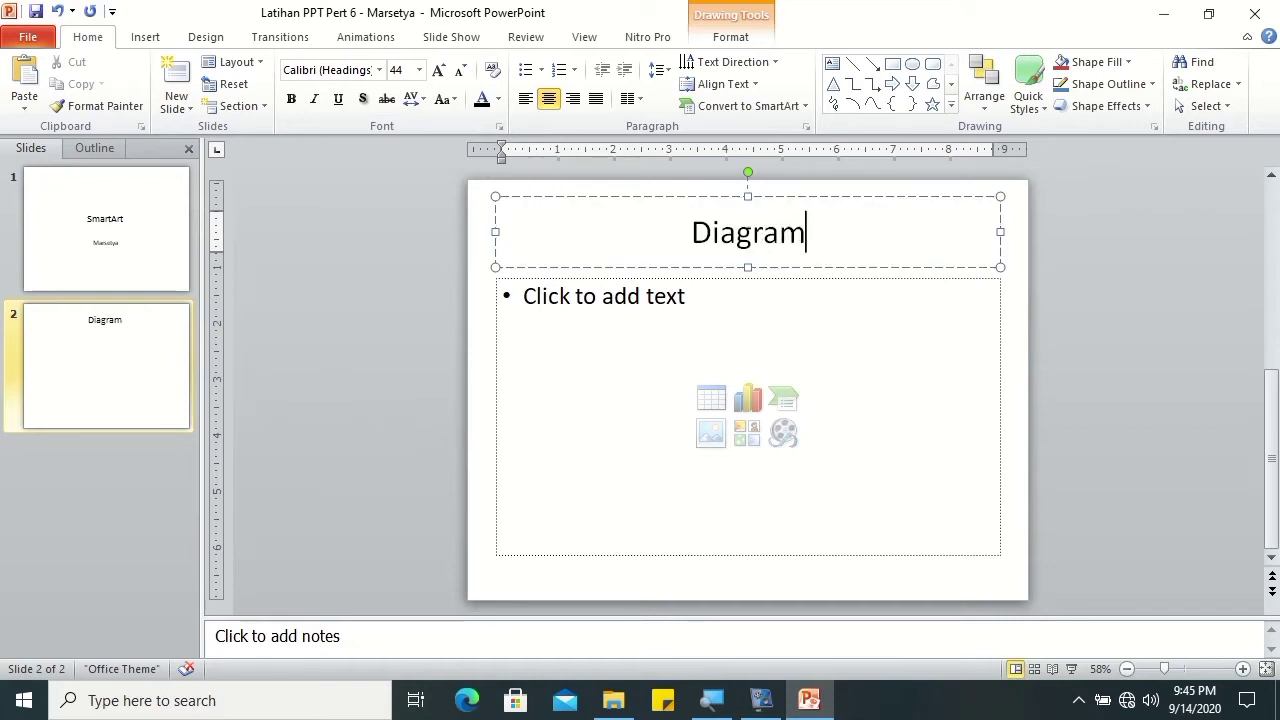
pyautogui.write('H')
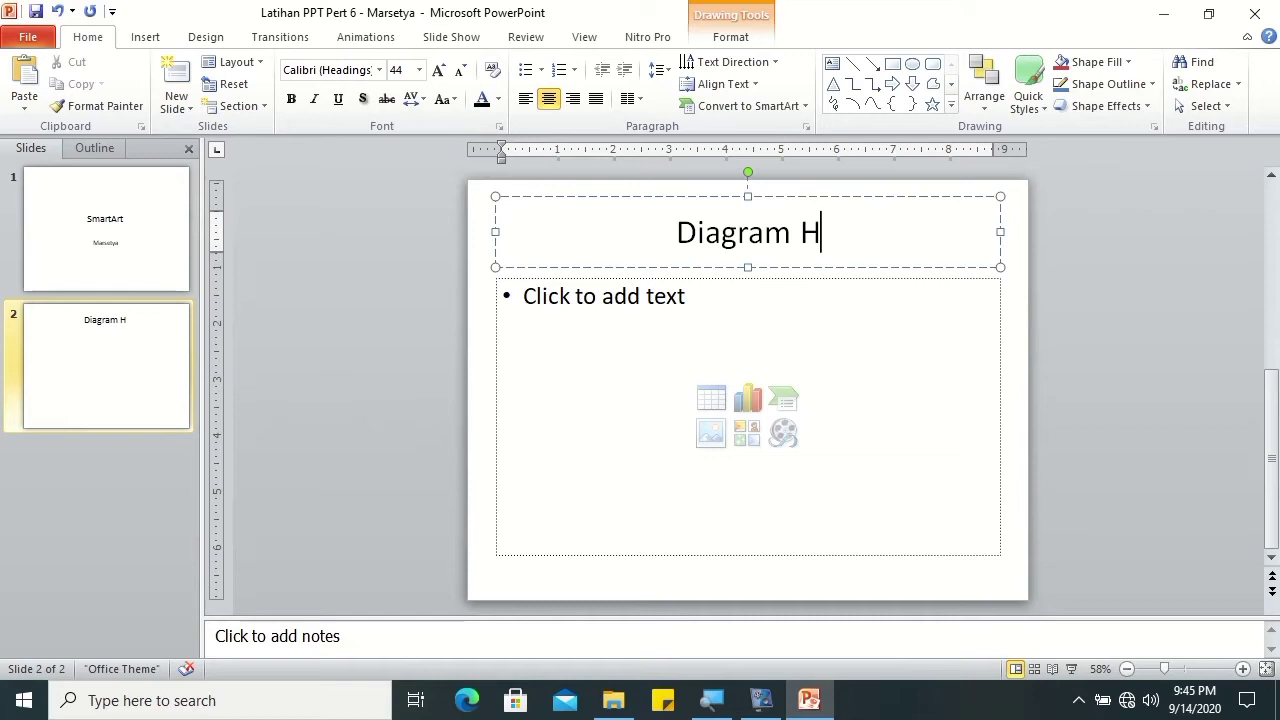
pyautogui.write('i')
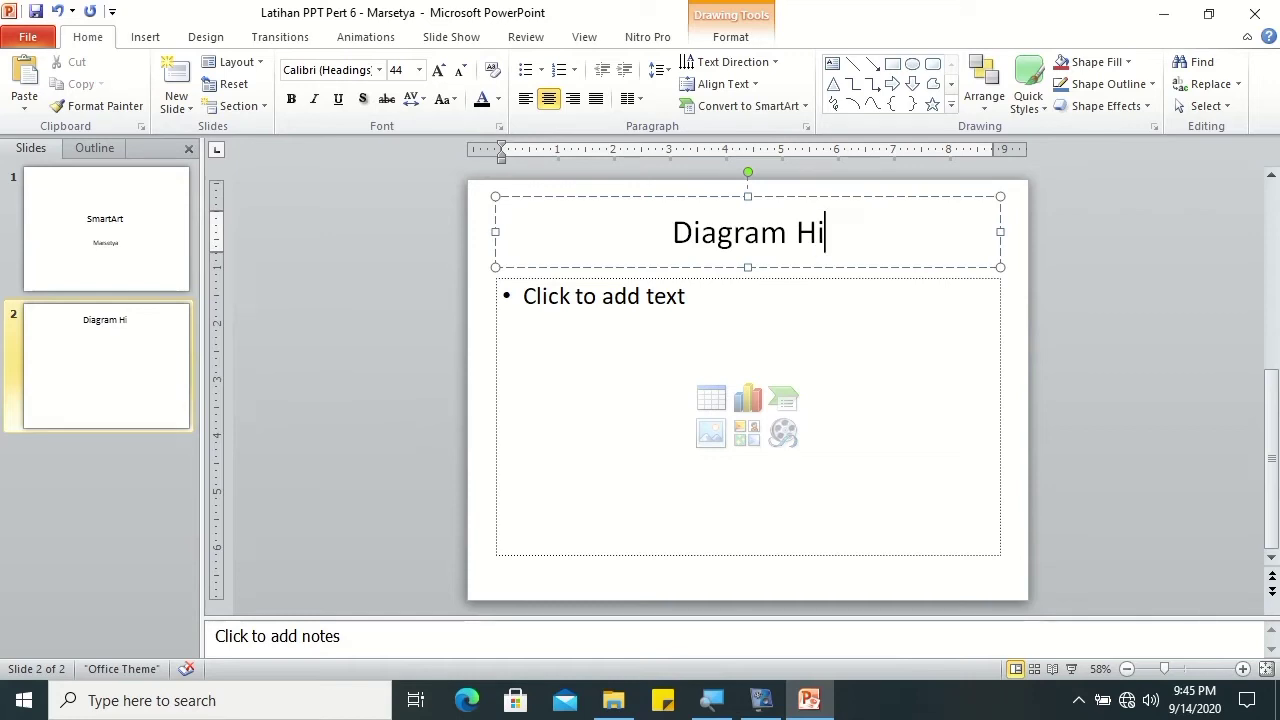
pyautogui.press('BackSpace')
pyautogui.press('BackSpace')
pyautogui.press('BackSpace')
pyautogui.press('BackSpace')
pyautogui.write('S')
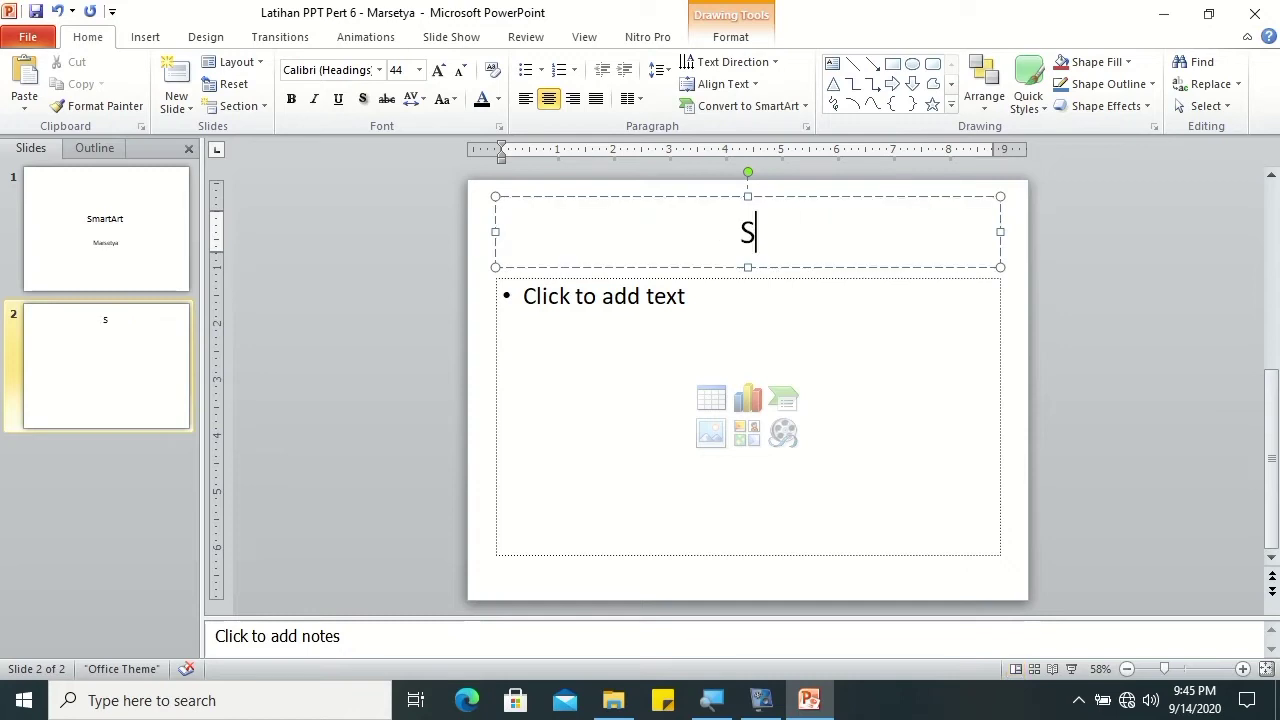
pyautogui.write('truktur ')
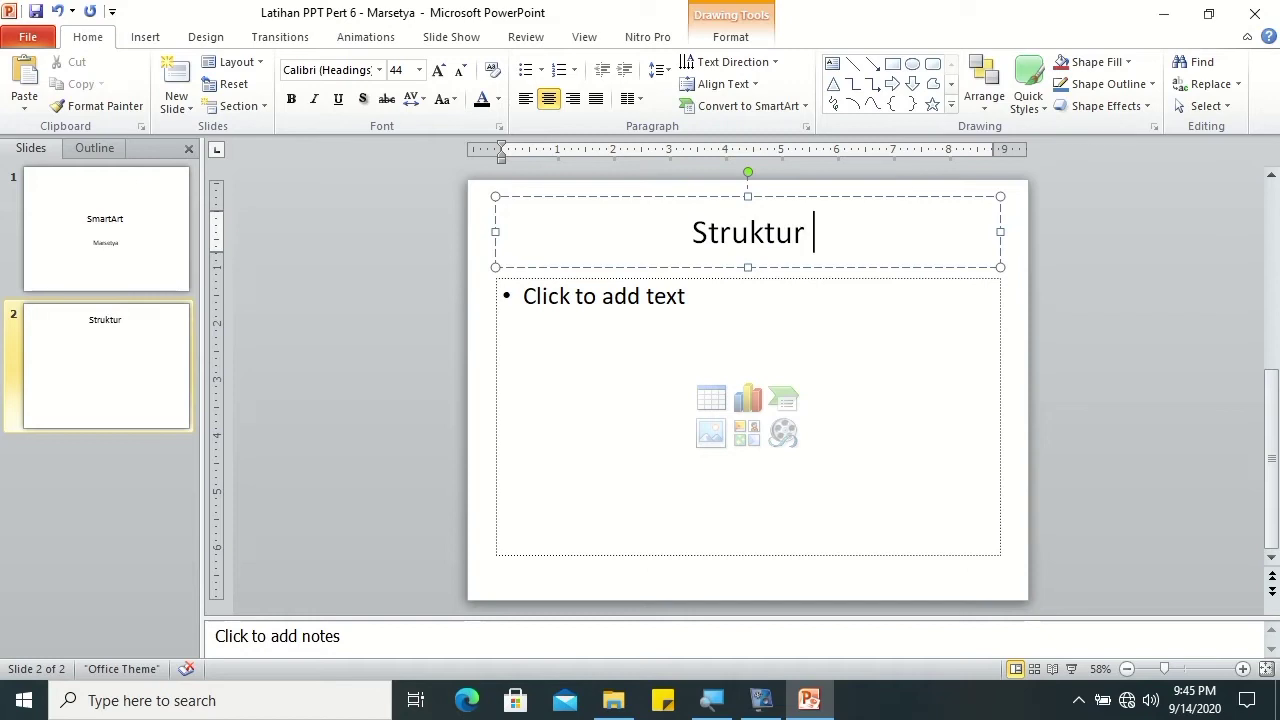
pyautogui.write('Sederhana Organisasi')
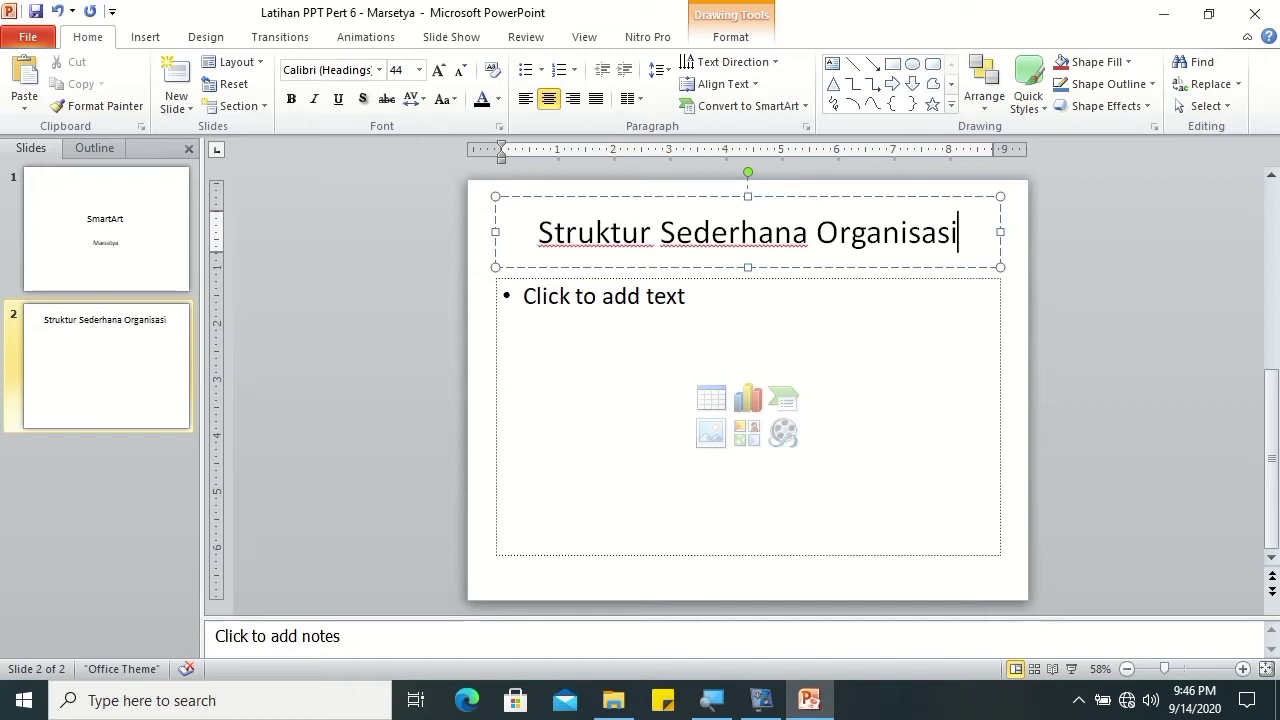
# Step: Insert the Hierarchy category's Organization Chart SmartArt onto slide 2
pyautogui.click(90, 326)
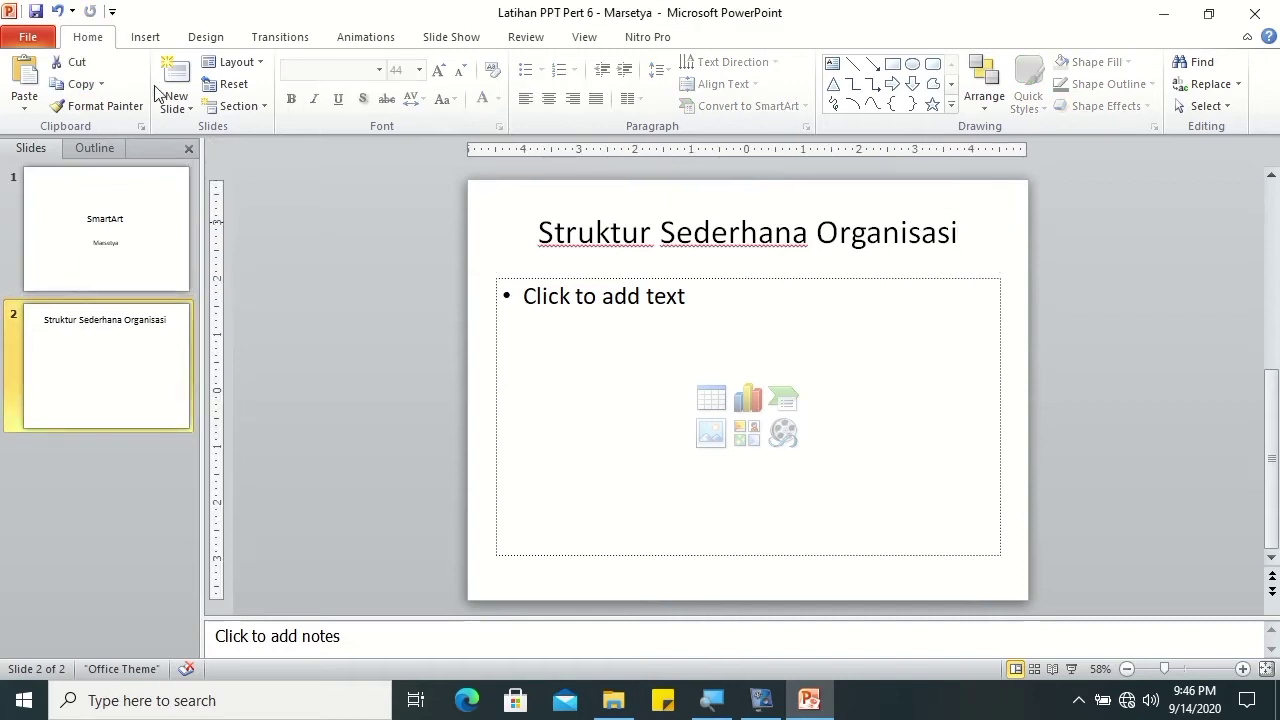
pyautogui.click(145, 37)
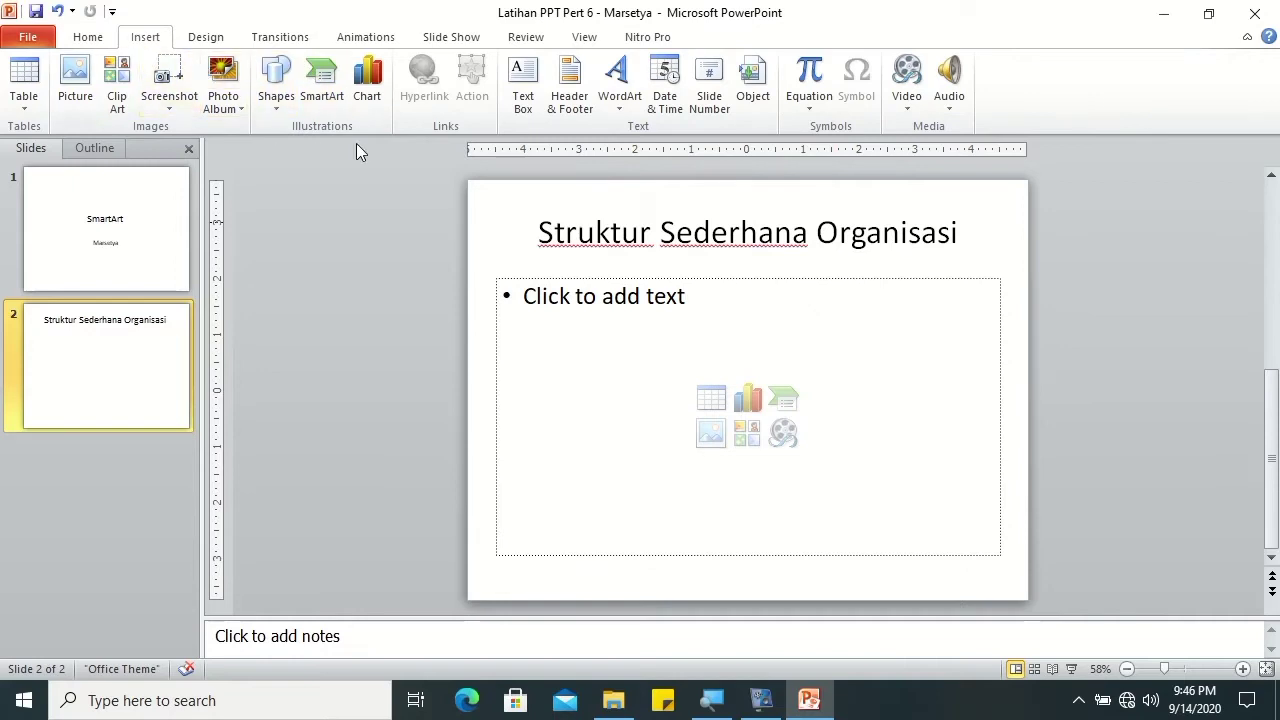
pyautogui.click(321, 90)
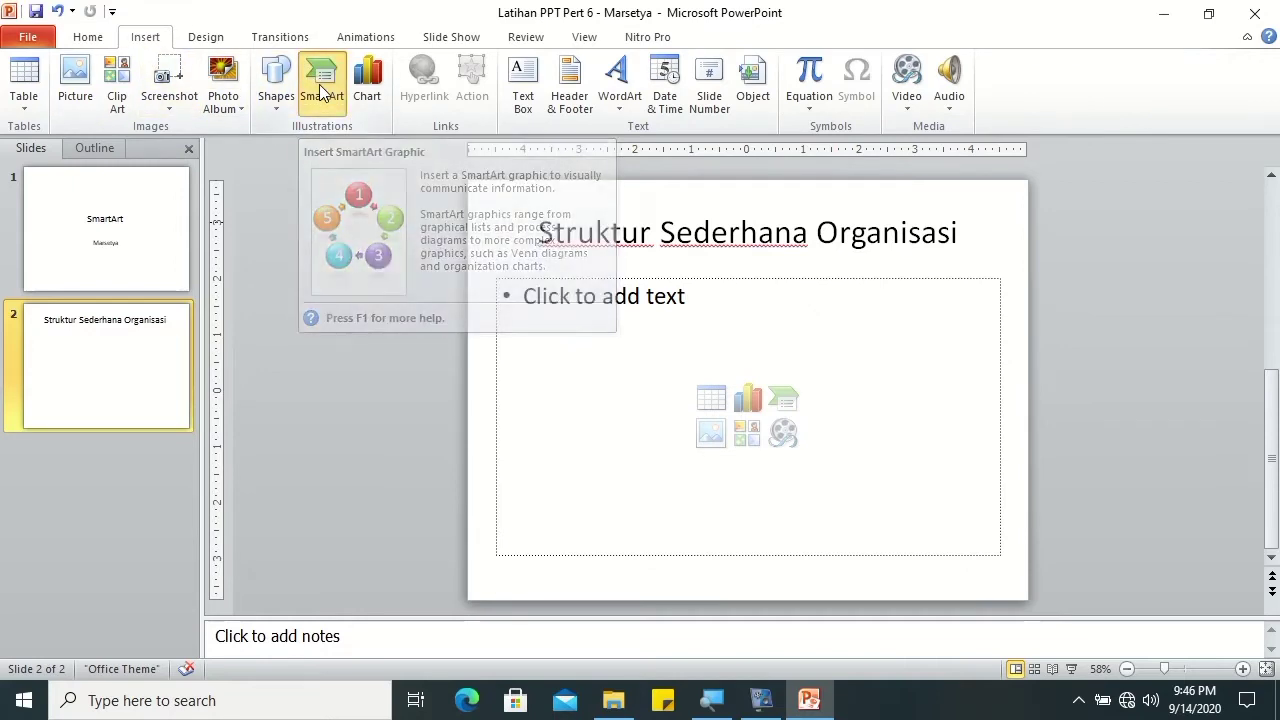
pyautogui.click(354, 302)
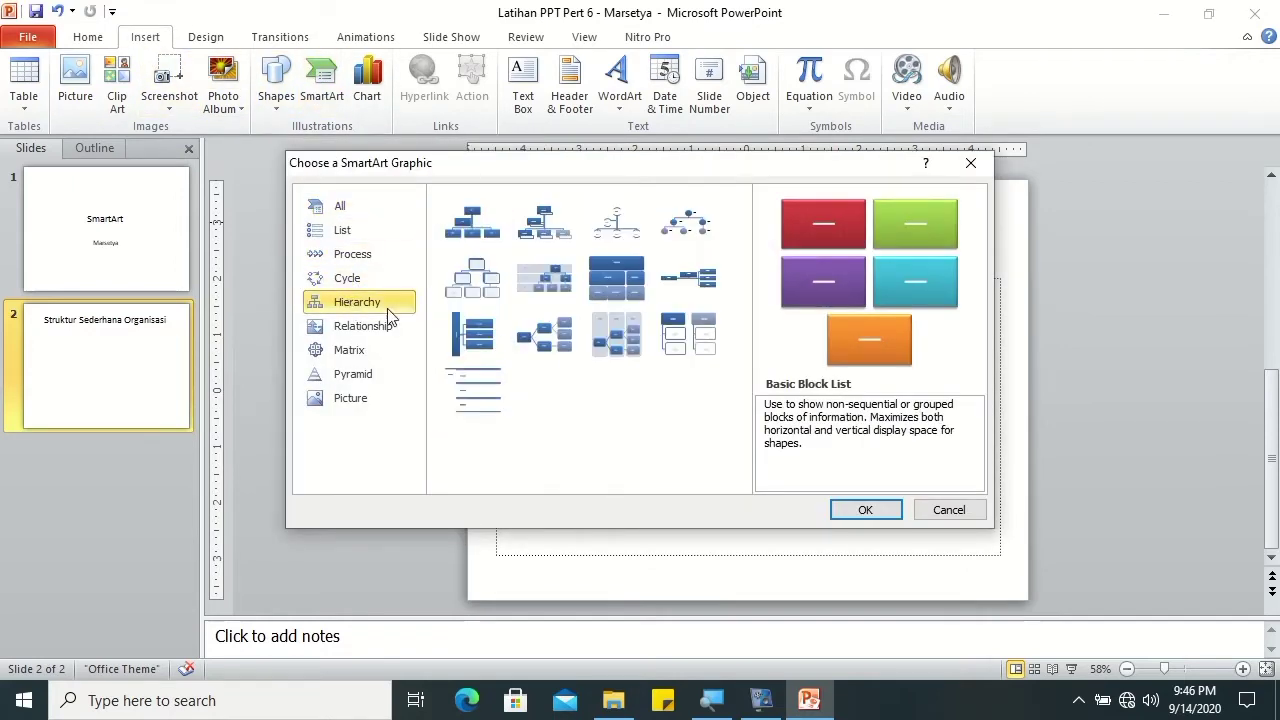
pyautogui.click(487, 233)
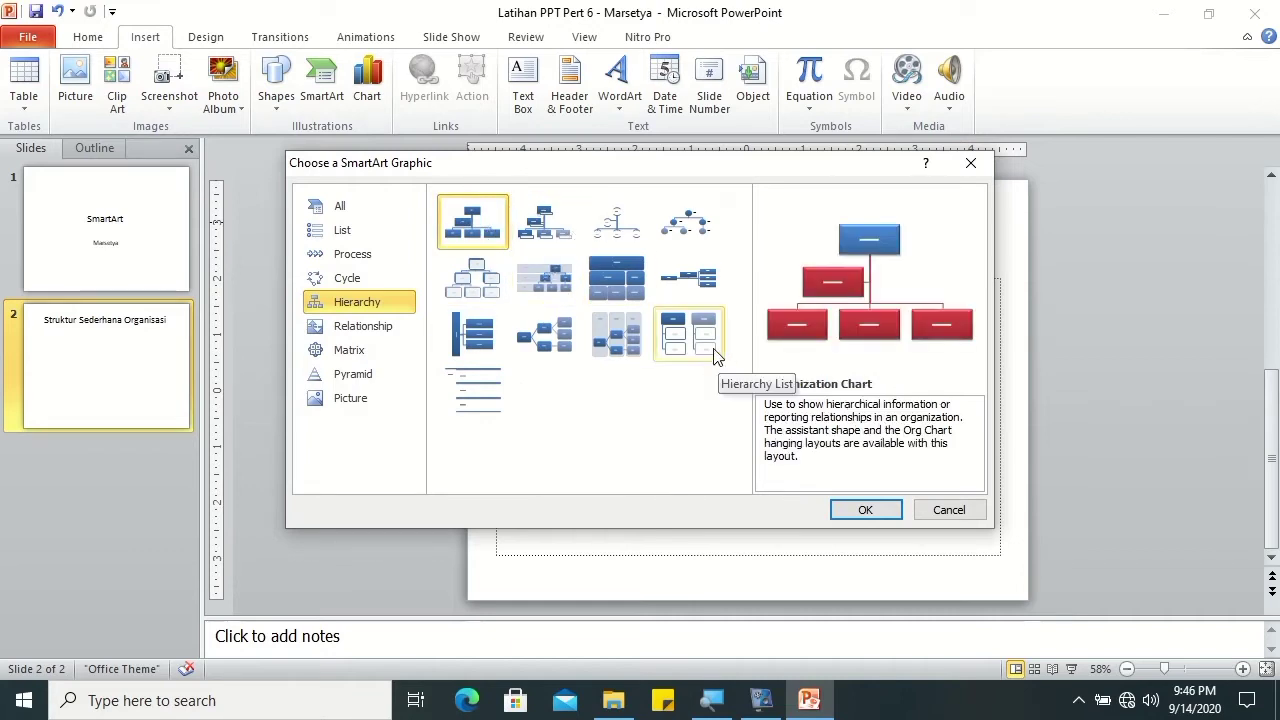
pyautogui.click(562, 230)
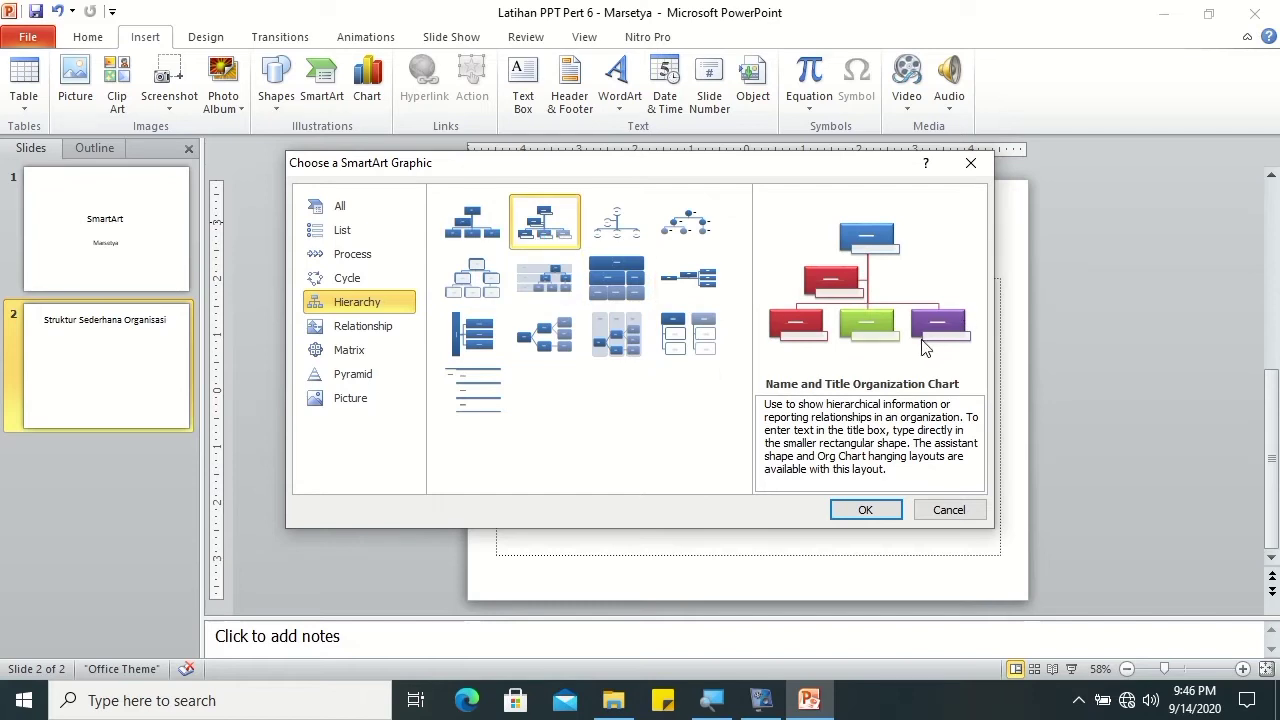
pyautogui.click(618, 226)
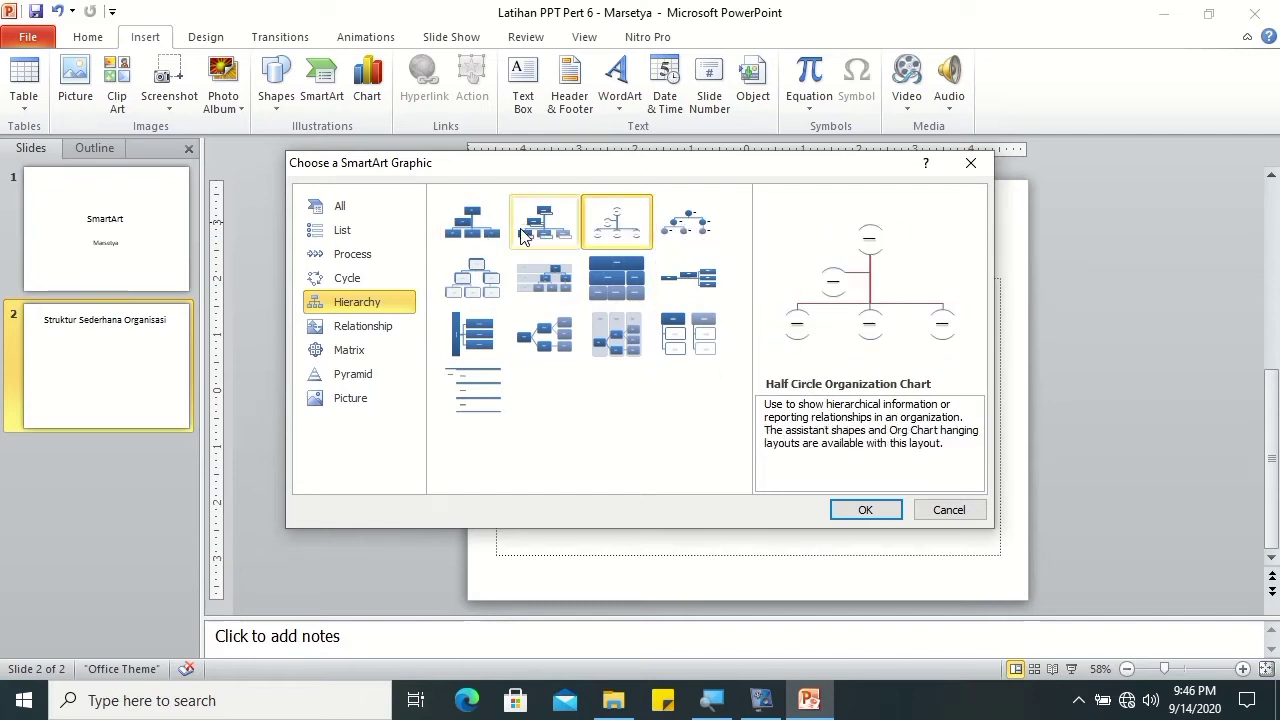
pyautogui.click(472, 232)
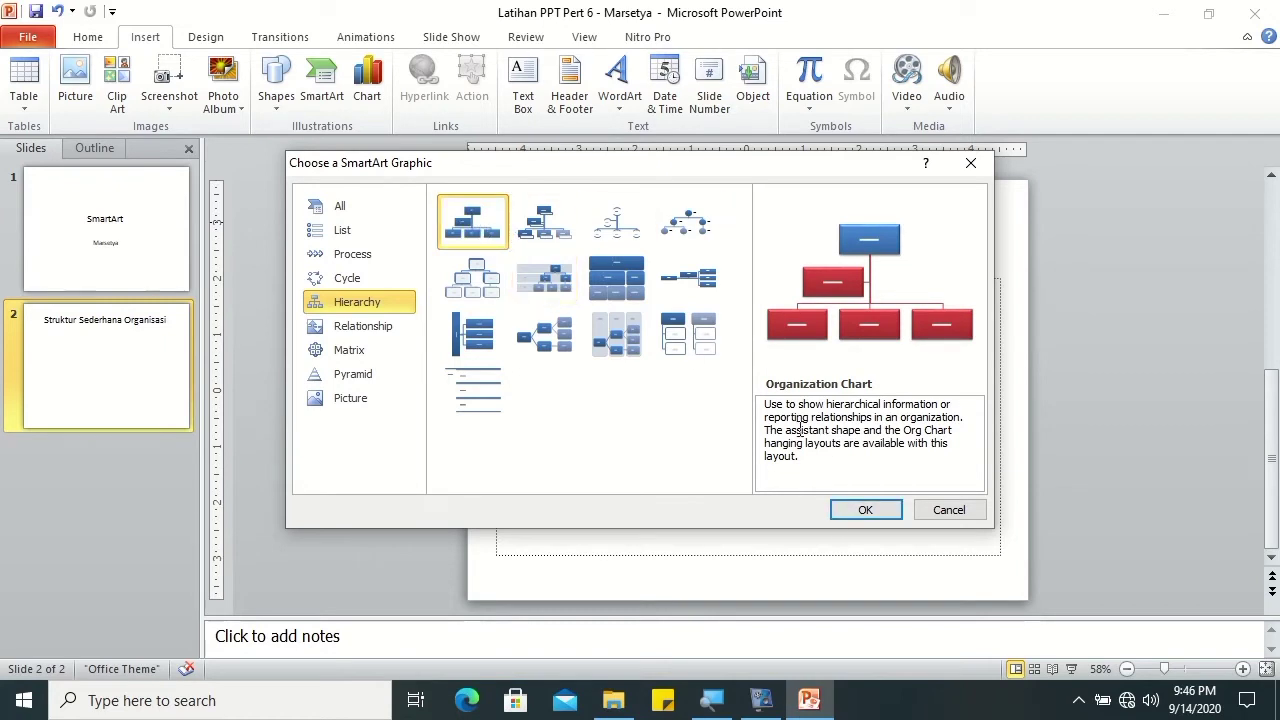
pyautogui.click(866, 511)
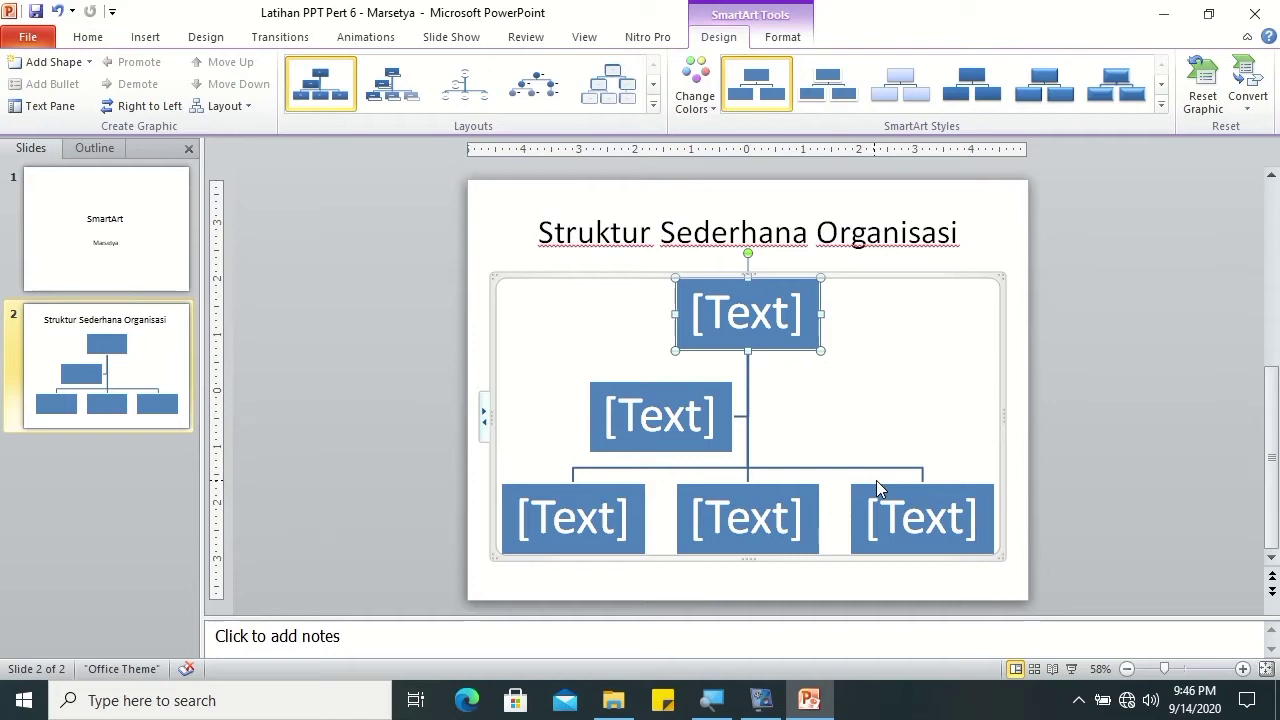
# Step: Label the top box Ketua, the deputy Wakil Ketua, and the bottom row Sekretaris, Bendahara, Humas
pyautogui.click(728, 303)
pyautogui.write('Ketua')
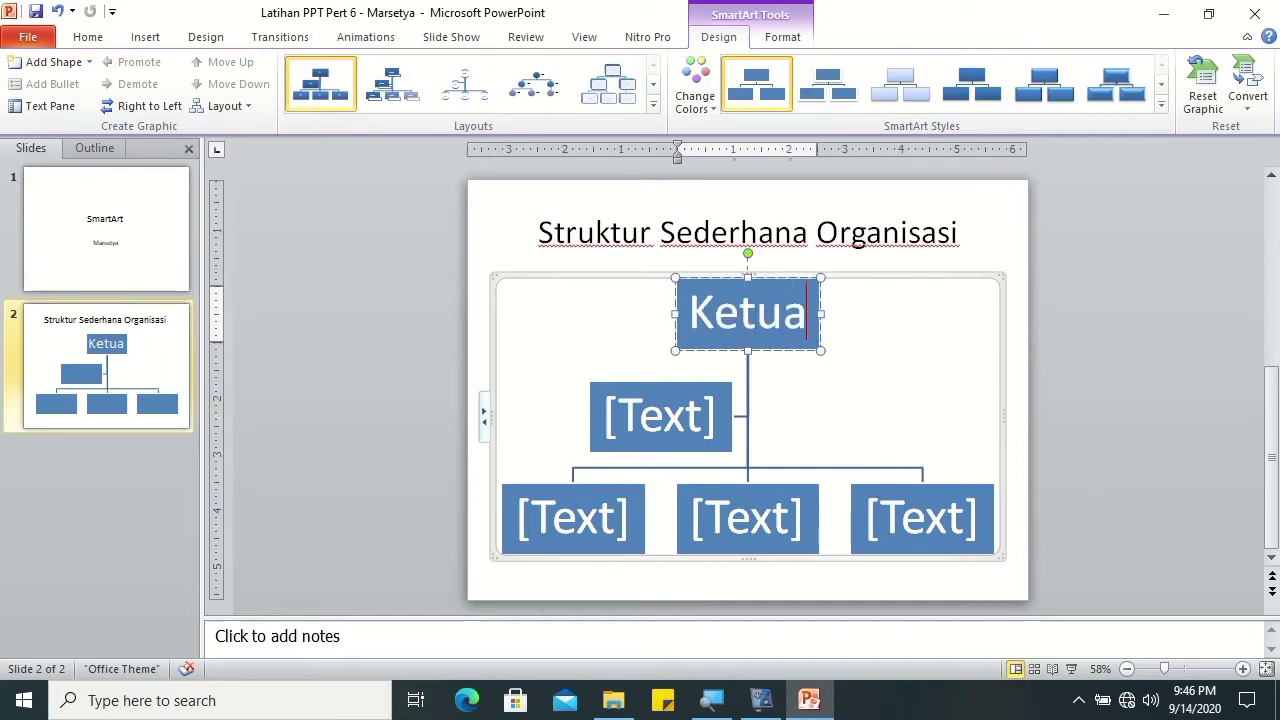
pyautogui.click(669, 407)
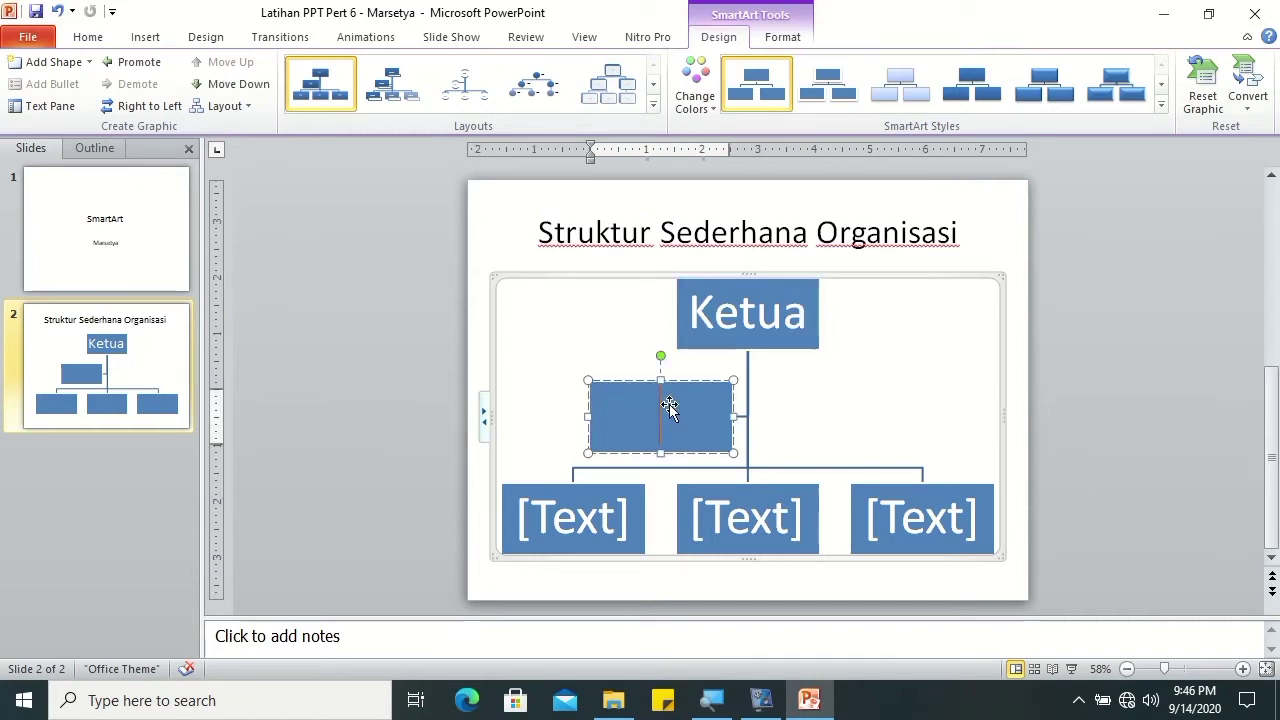
pyautogui.write('Wakil')
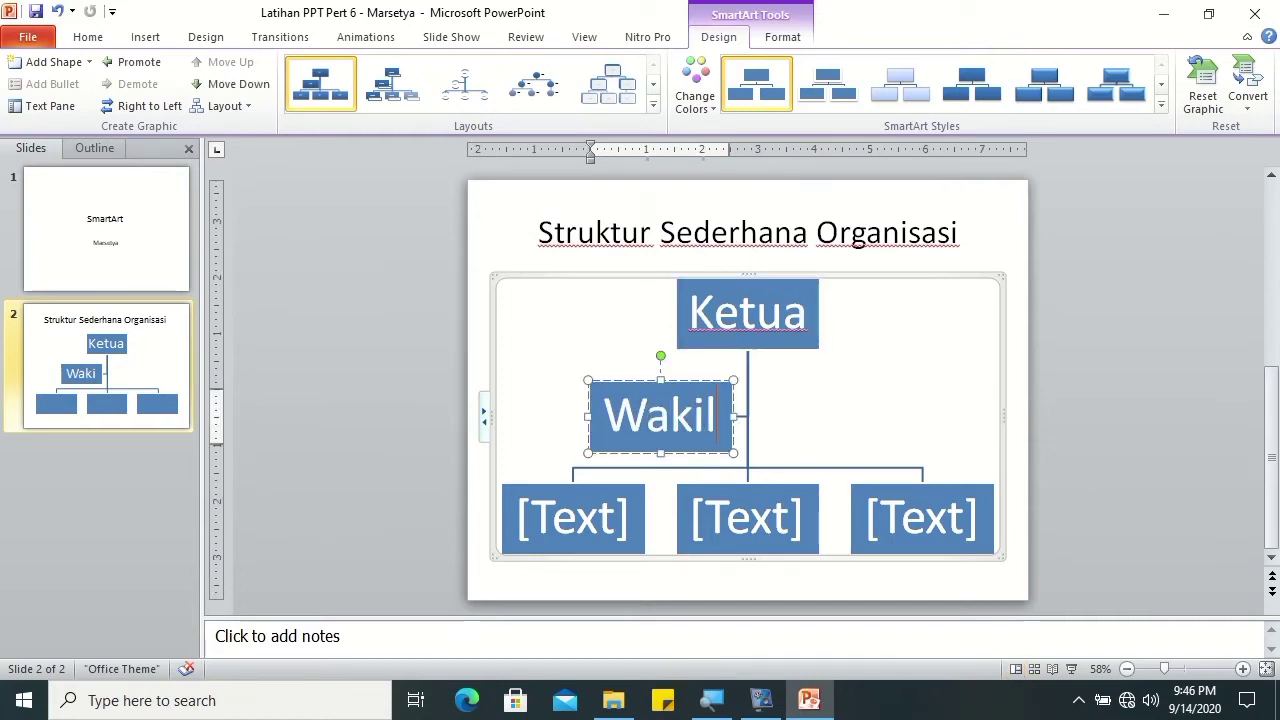
pyautogui.write(' Ketua')
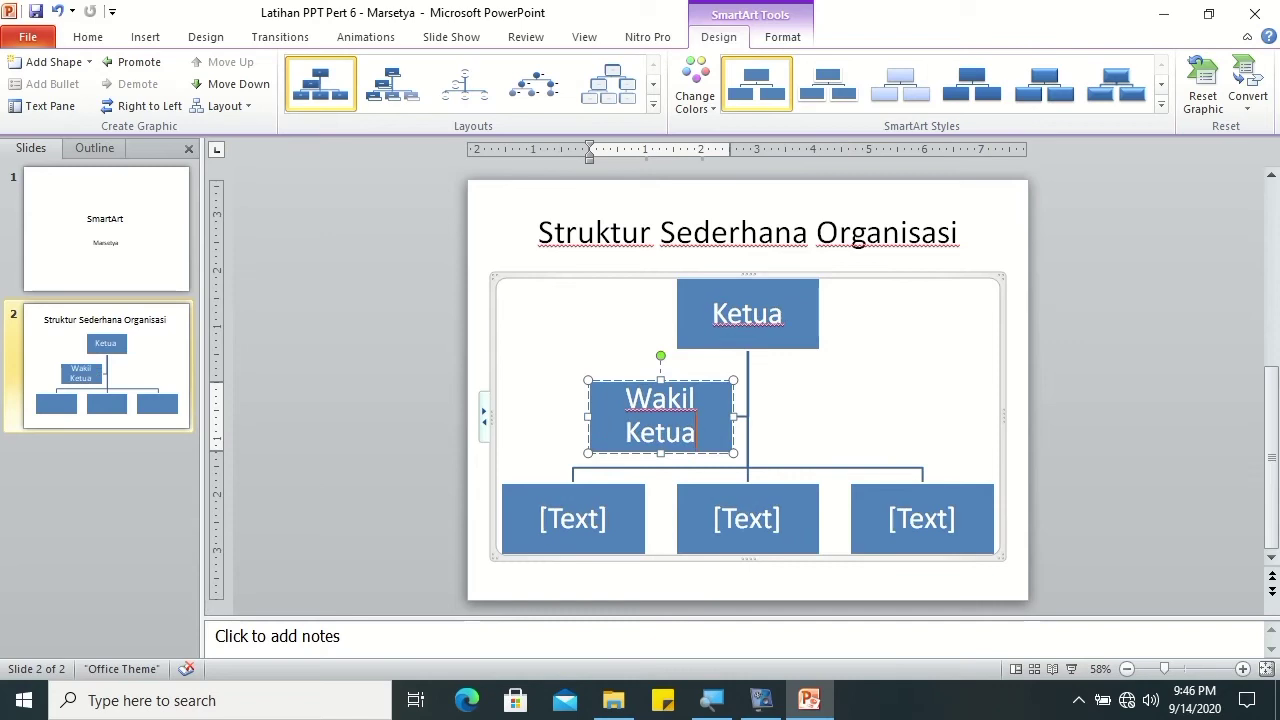
pyautogui.click(580, 517)
pyautogui.write('Sekretaris')
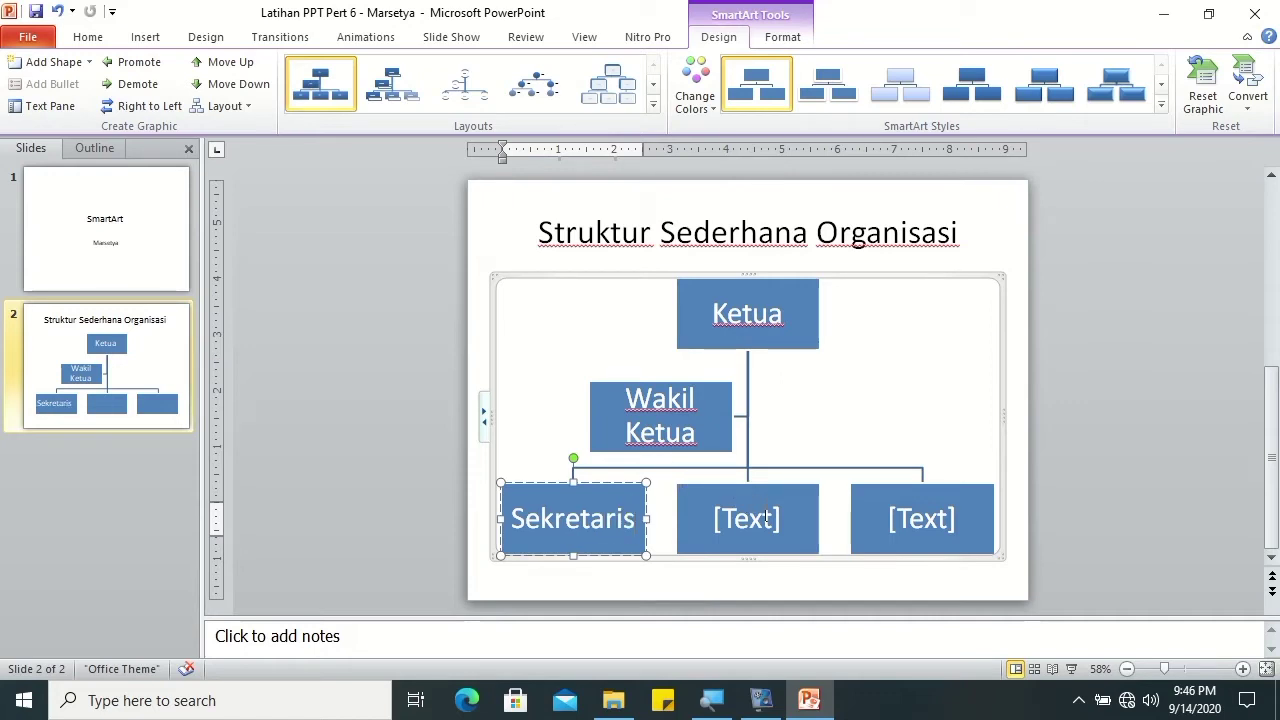
pyautogui.click(760, 519)
pyautogui.write('Bendahara')
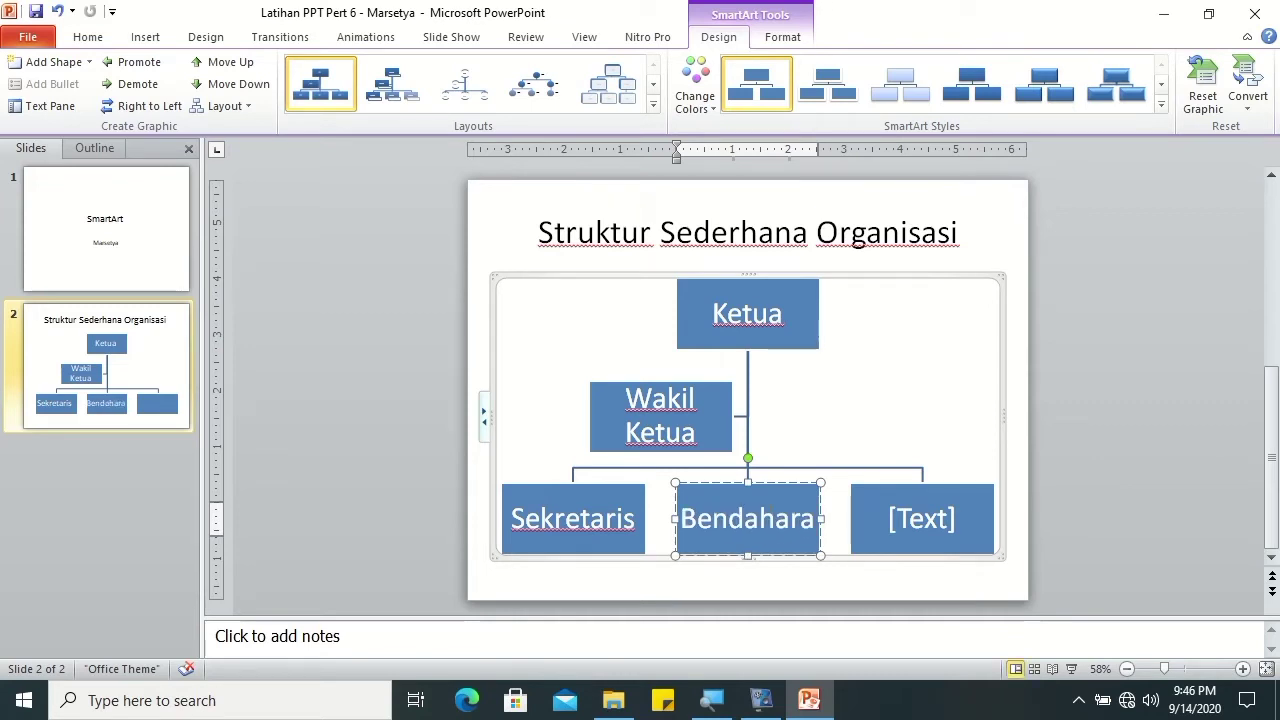
pyautogui.click(903, 517)
pyautogui.write('Humas')
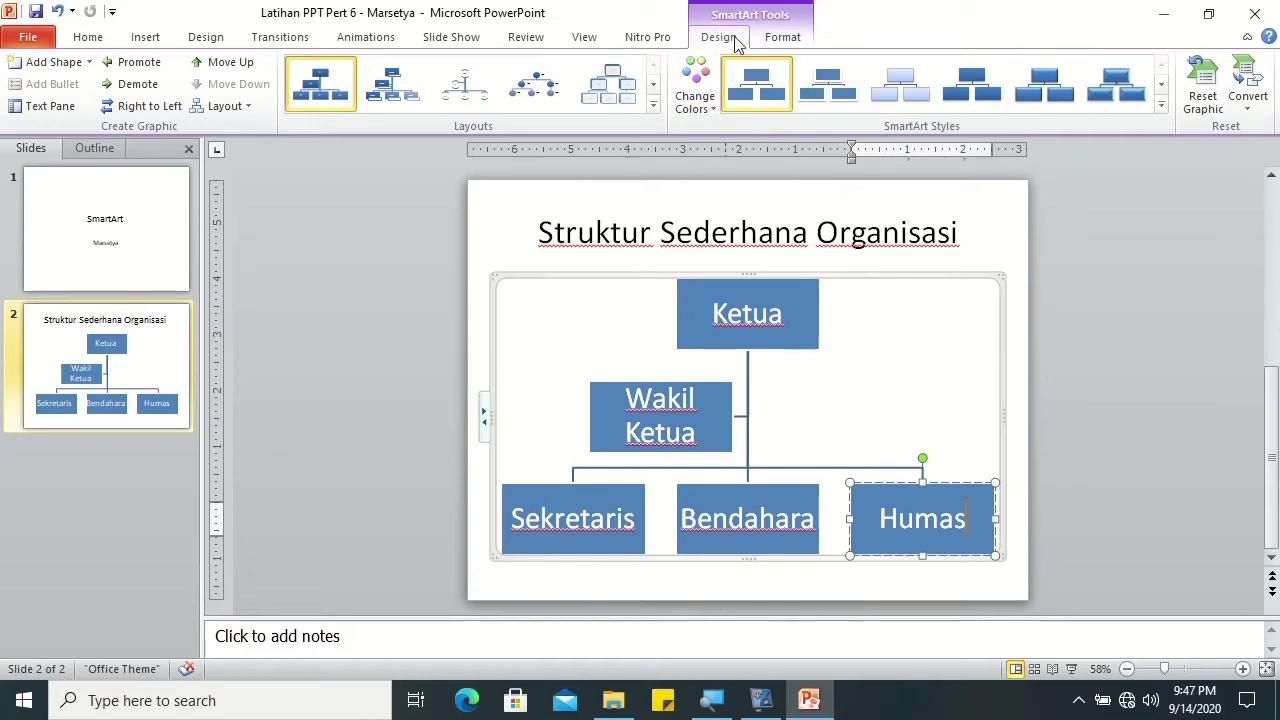
# Step: Add boxes after and before Humas, deleting the empty one between Bendahara and Humas
pyautogui.click(89, 63)
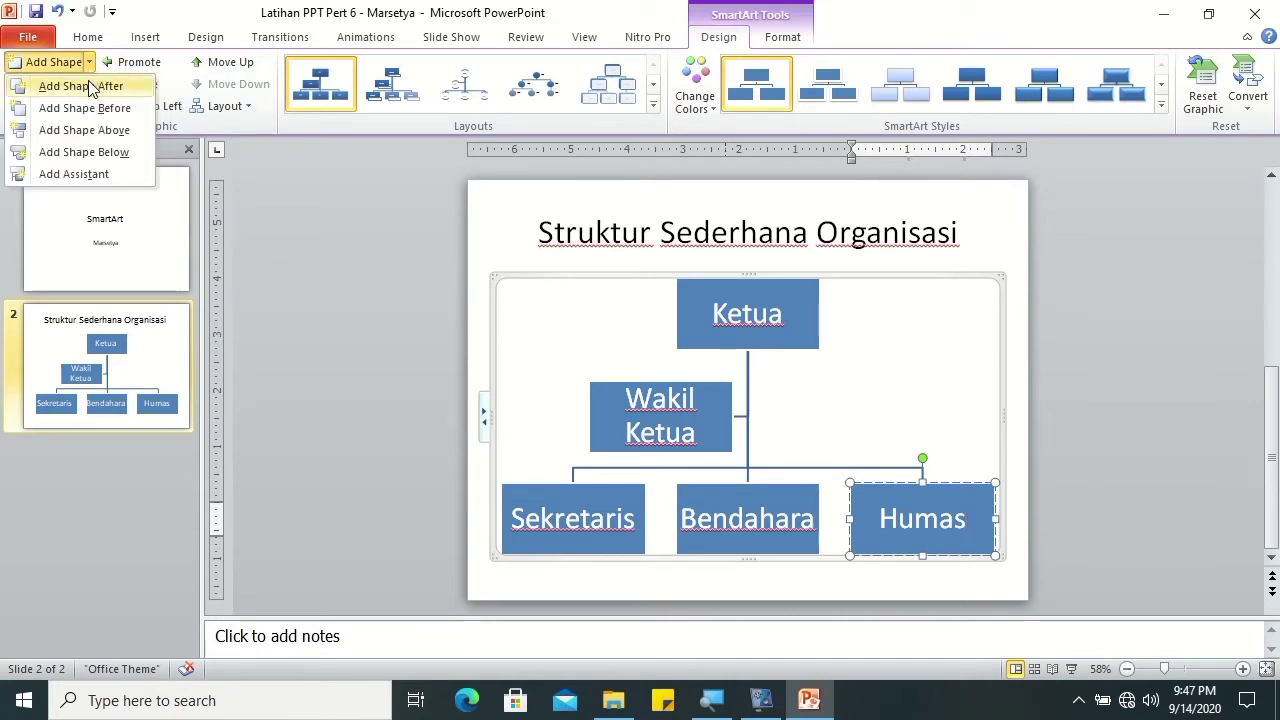
pyautogui.click(90, 87)
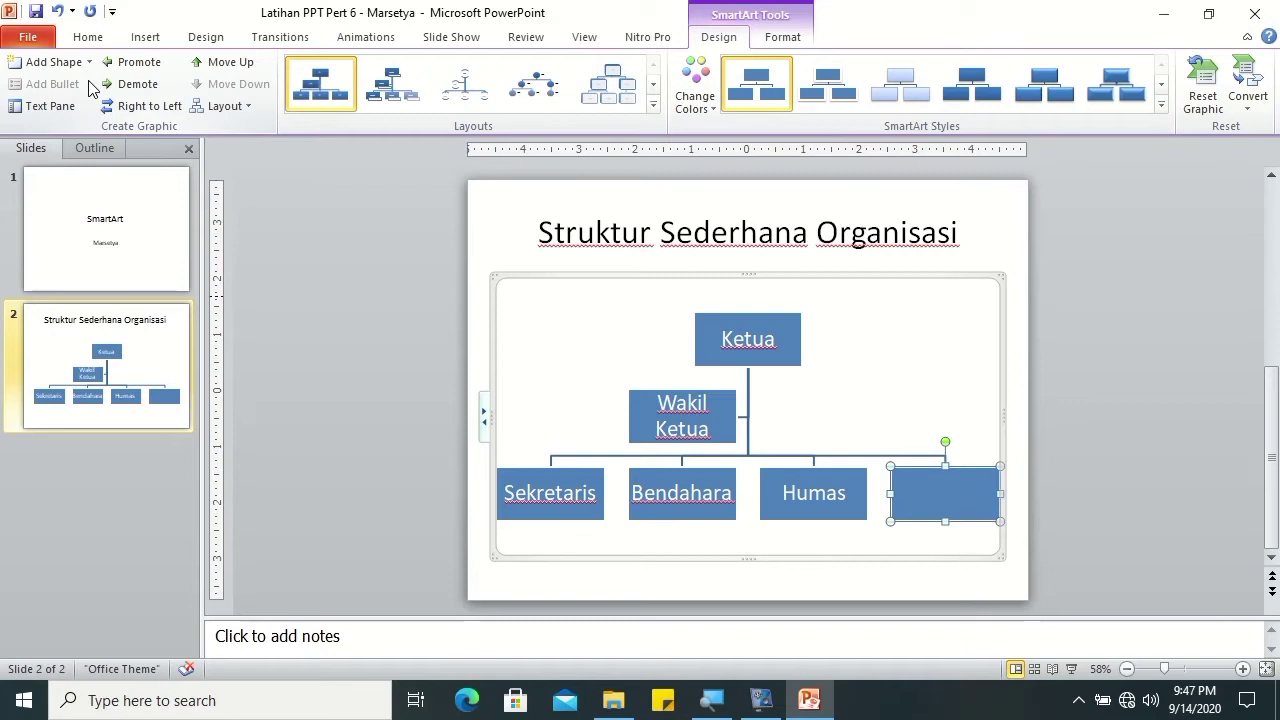
pyautogui.click(824, 513)
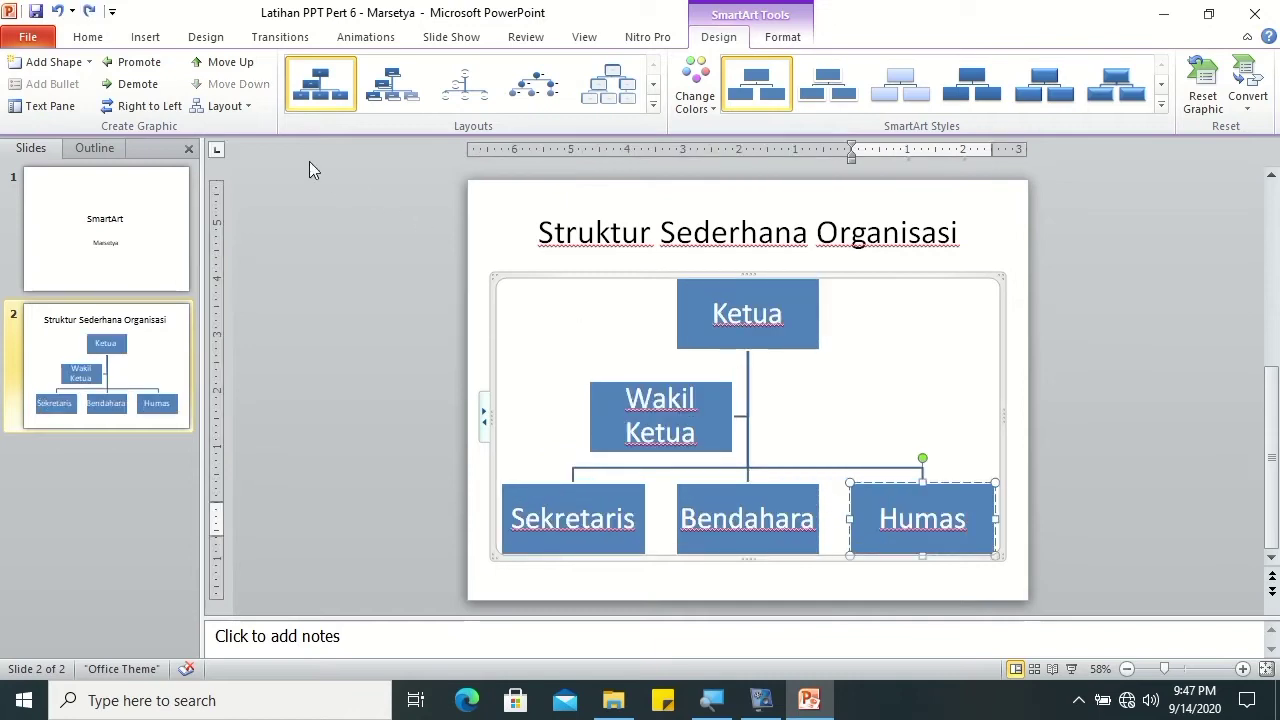
pyautogui.click(88, 62)
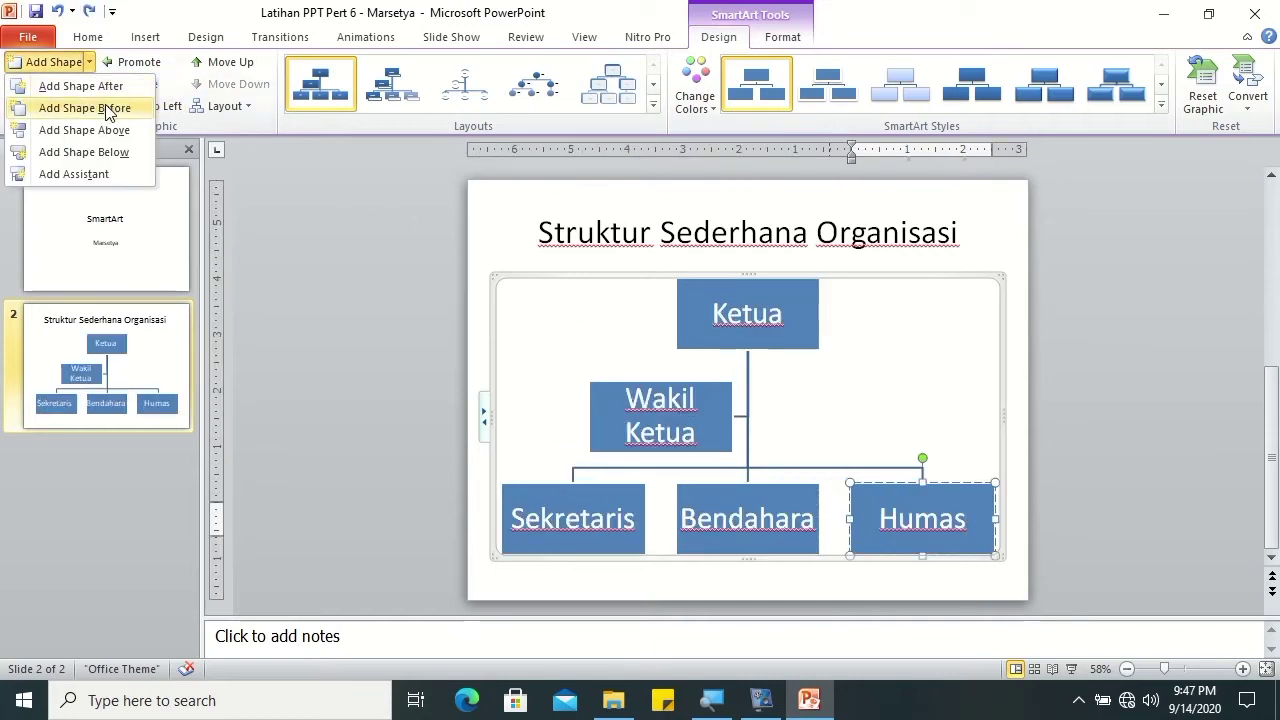
pyautogui.click(102, 108)
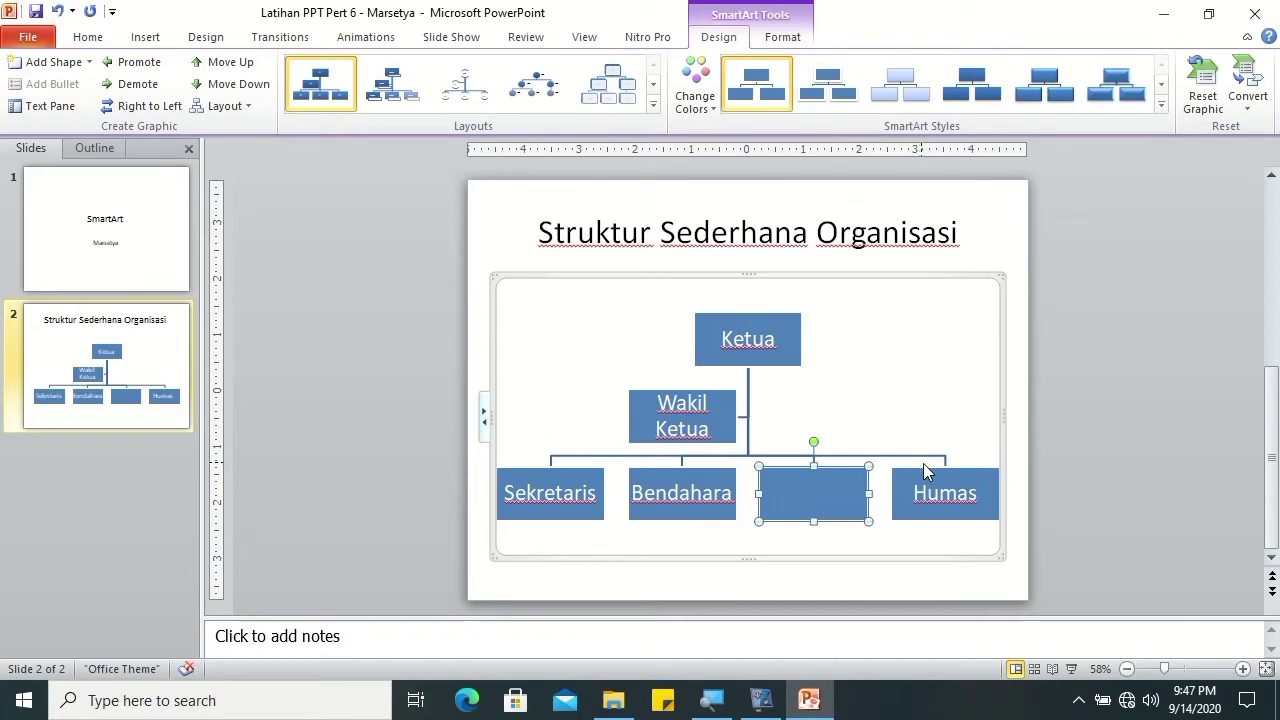
pyautogui.press('Delete')
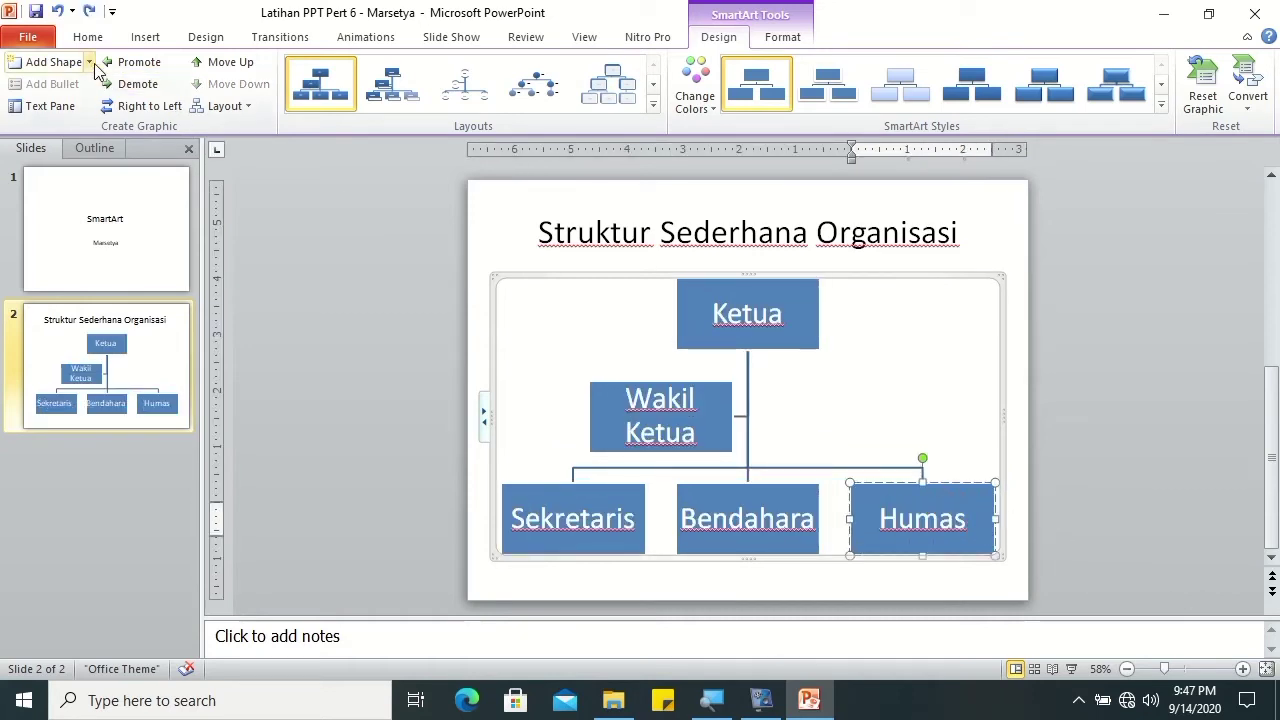
# Step: Add and then delete empty boxes above and below Humas
pyautogui.click(90, 62)
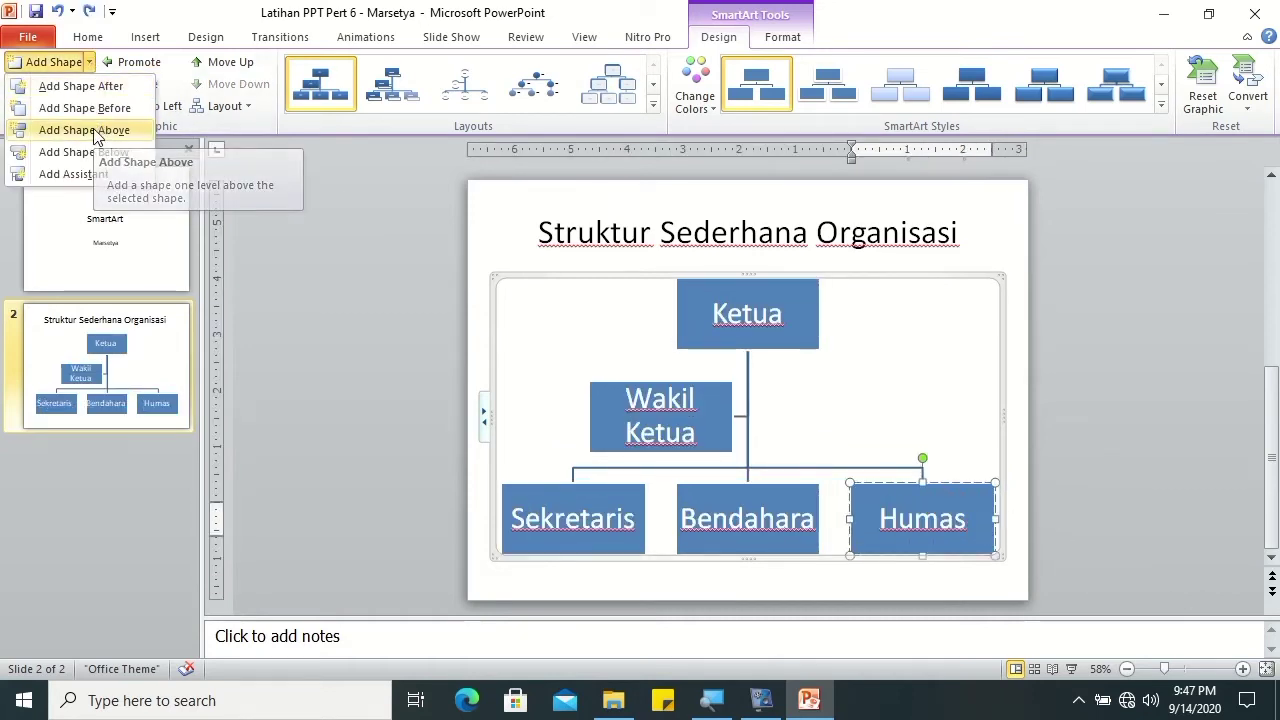
pyautogui.click(97, 135)
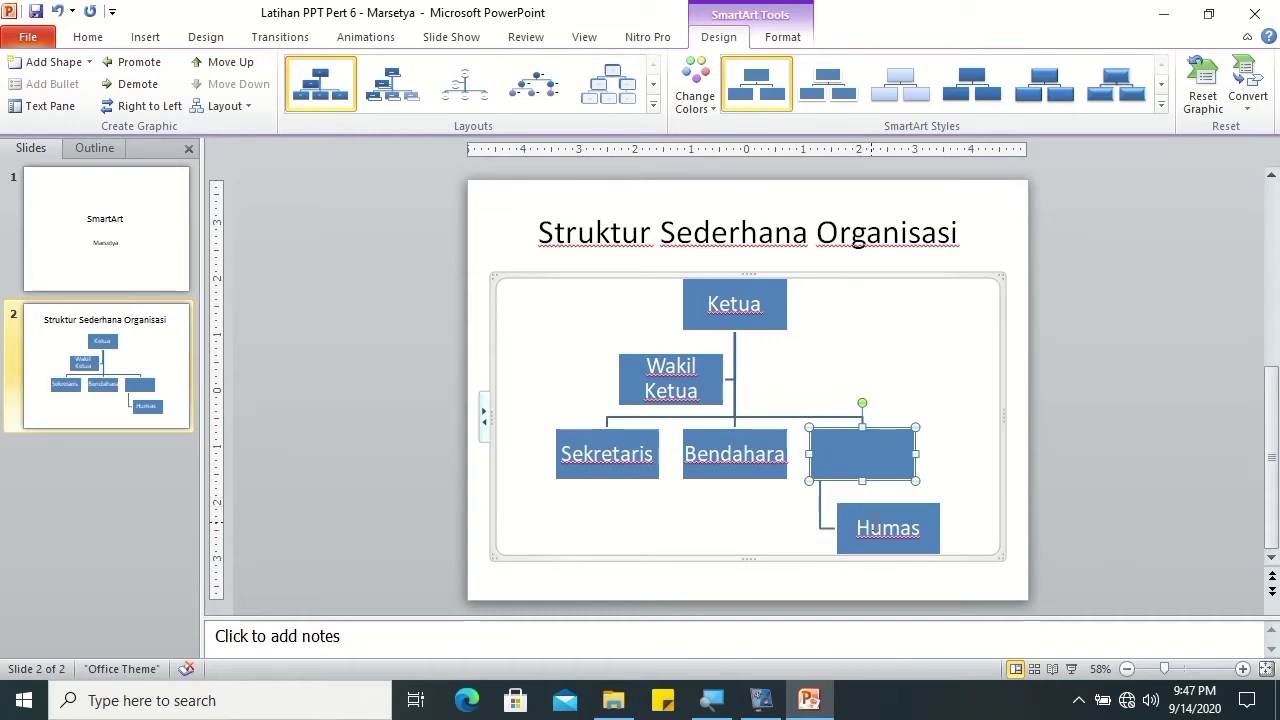
pyautogui.press('Delete')
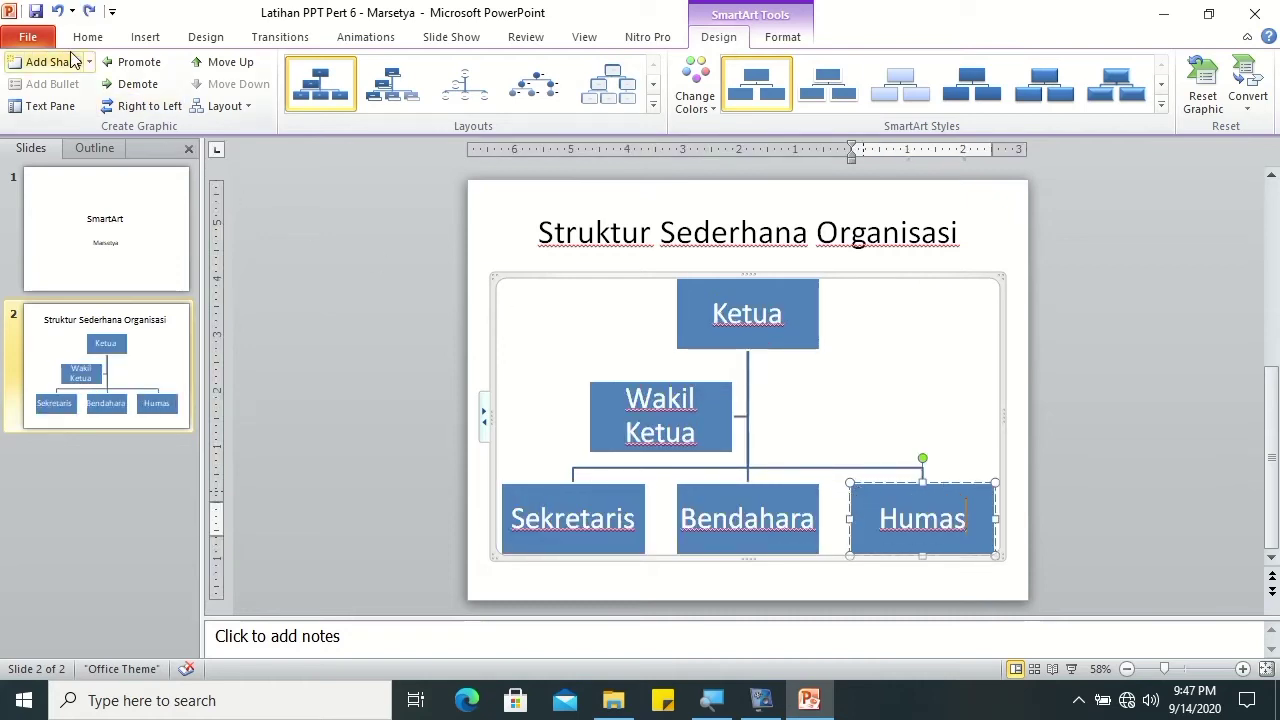
pyautogui.click(88, 62)
pyautogui.click(80, 148)
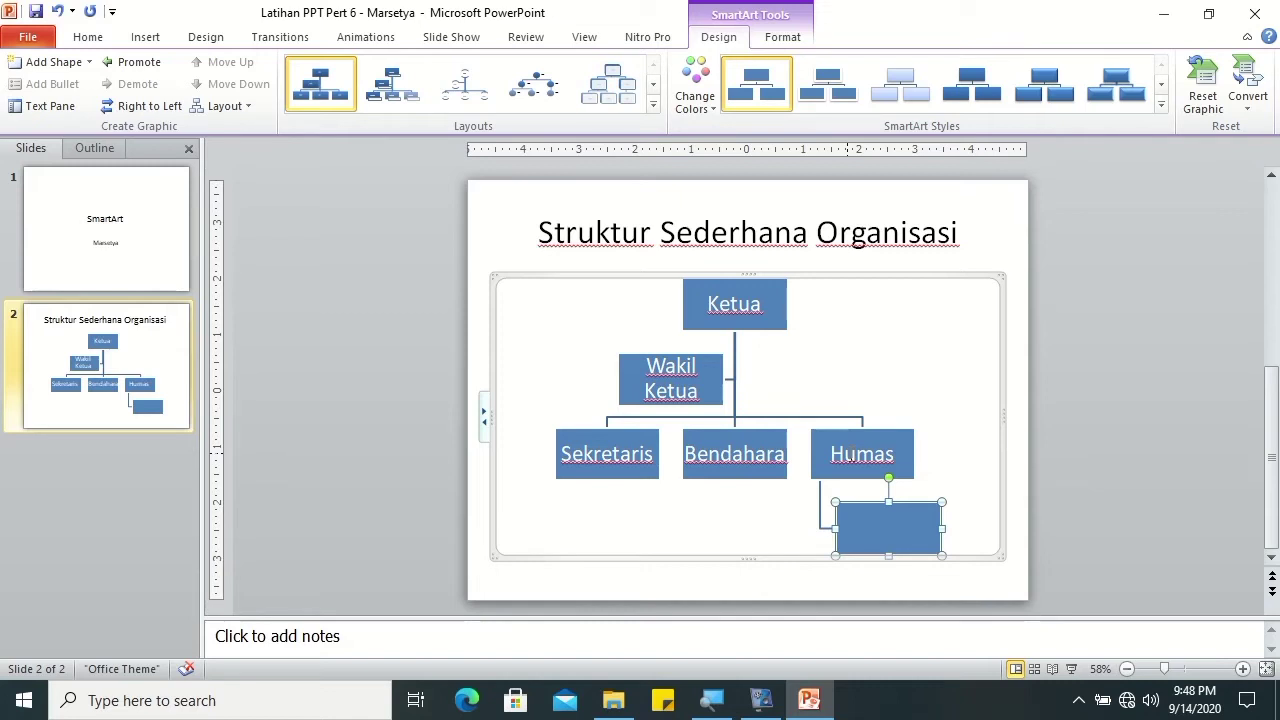
pyautogui.press('Delete')
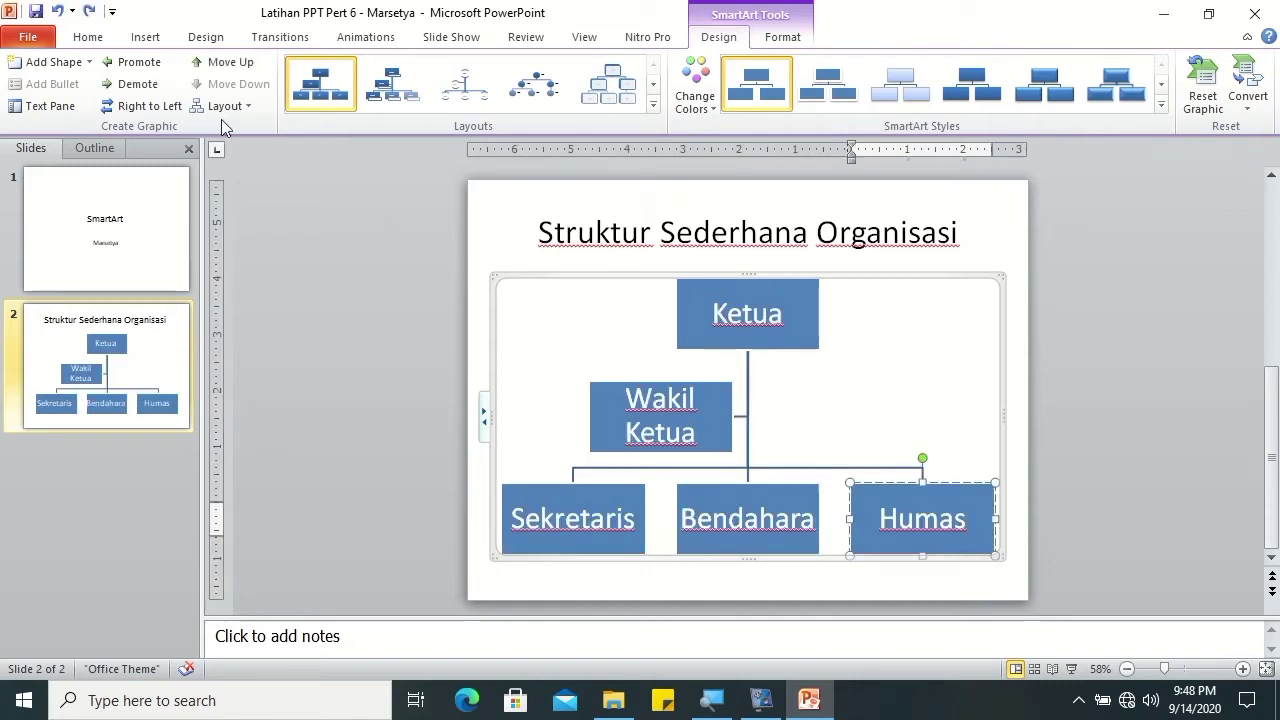
# Step: Add an assistant and another box under Humas, then delete the empty box below Humas
pyautogui.click(88, 62)
pyautogui.click(105, 170)
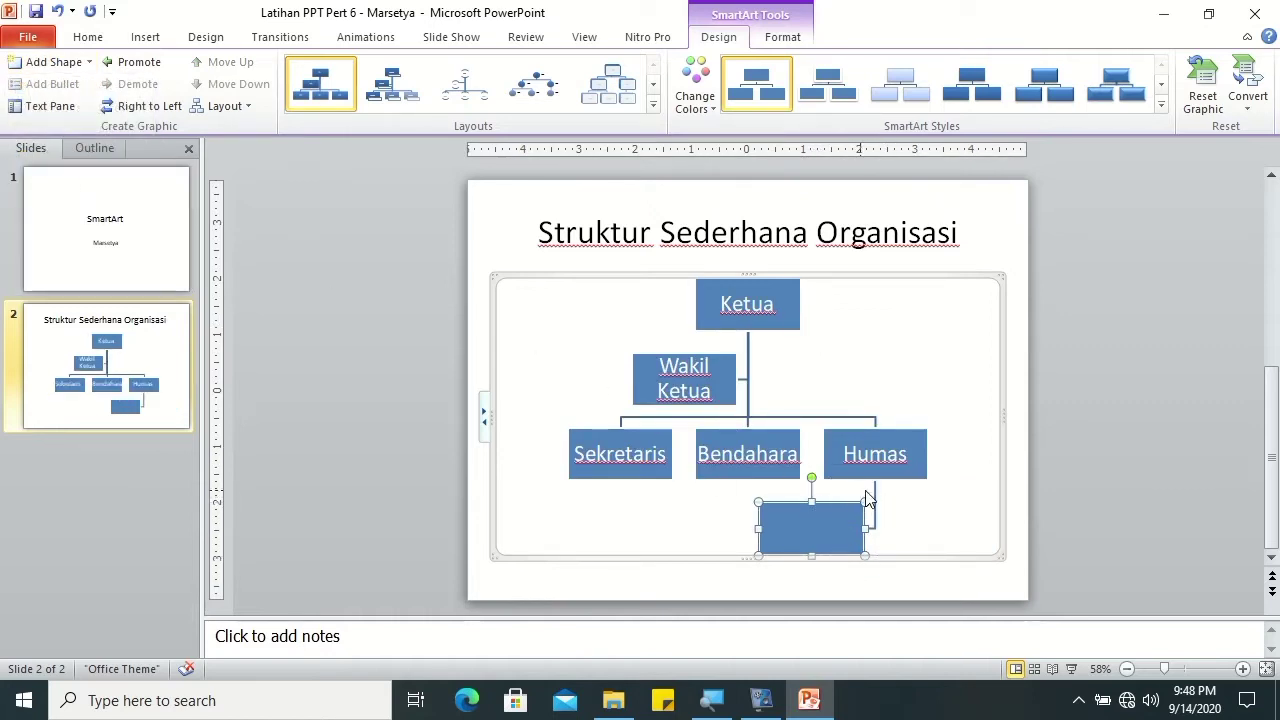
pyautogui.click(914, 440)
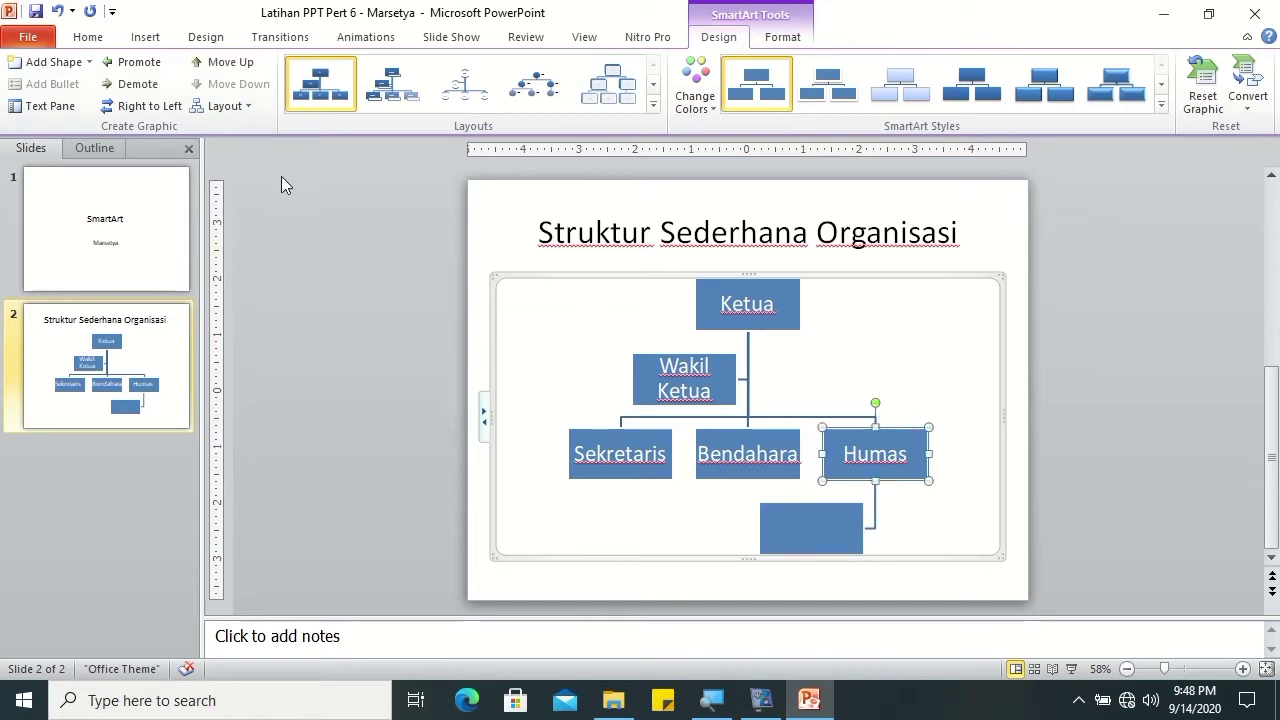
pyautogui.click(88, 62)
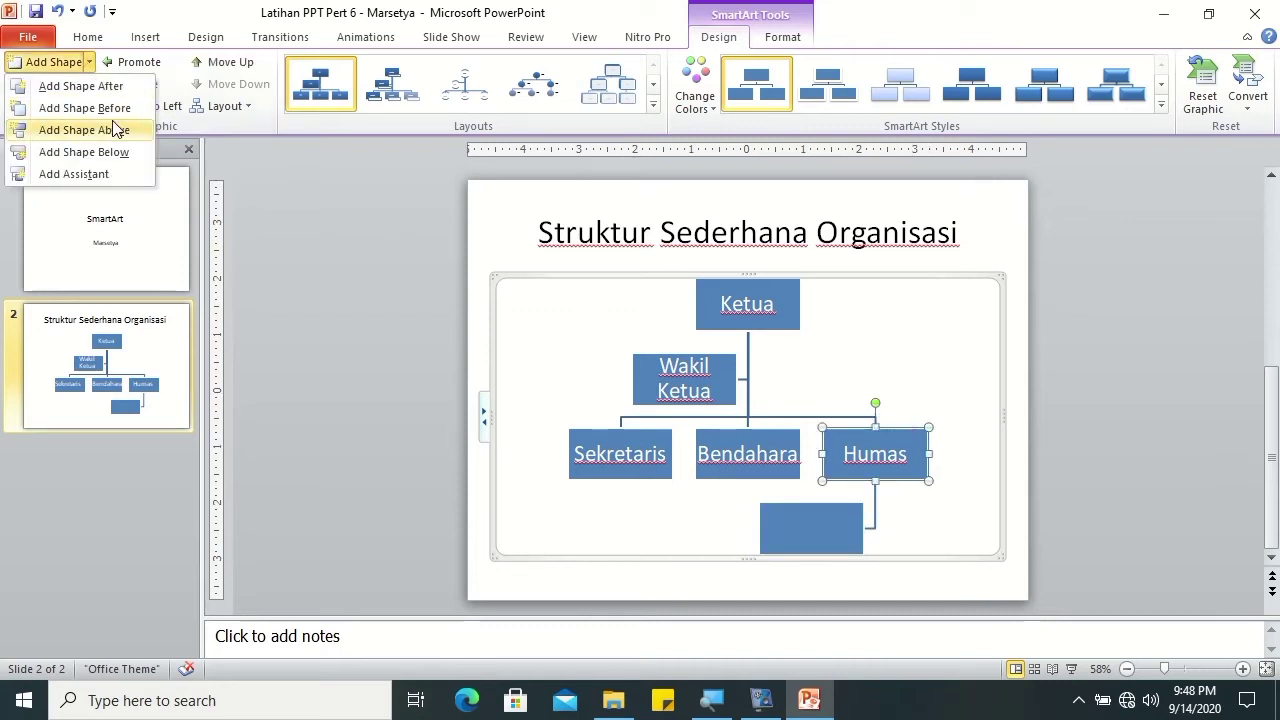
pyautogui.click(123, 151)
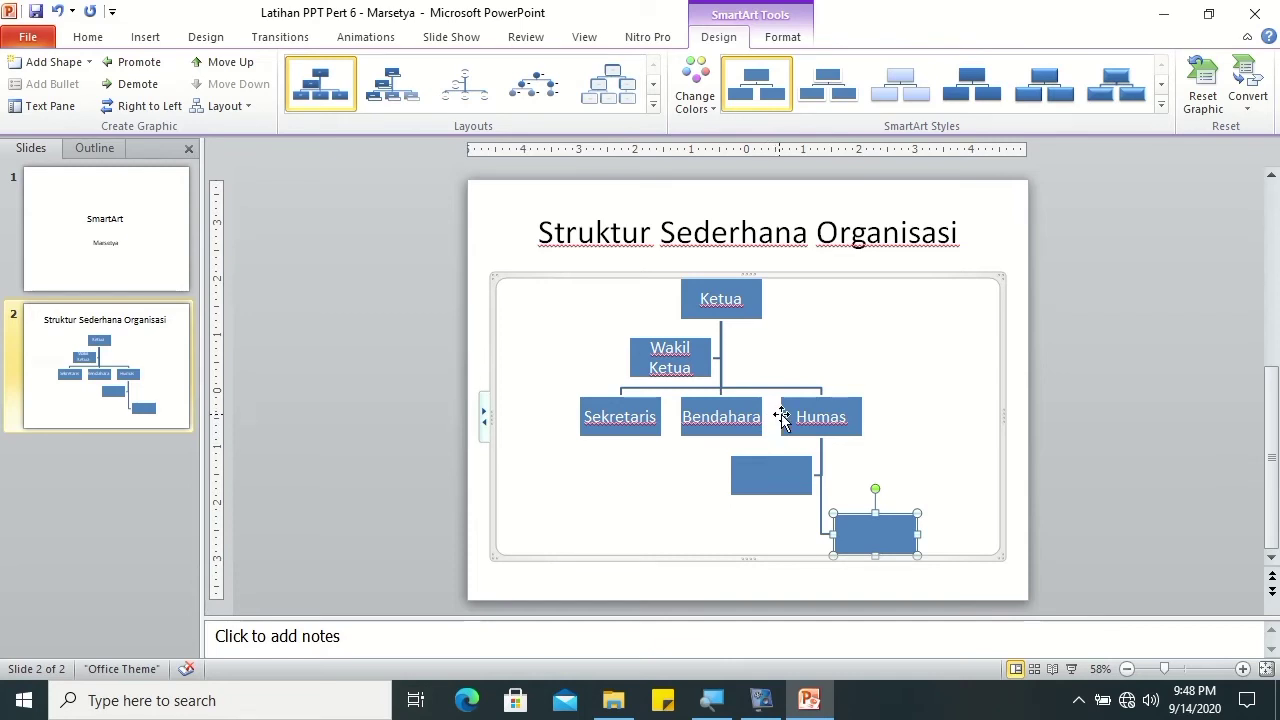
pyautogui.press('Delete')
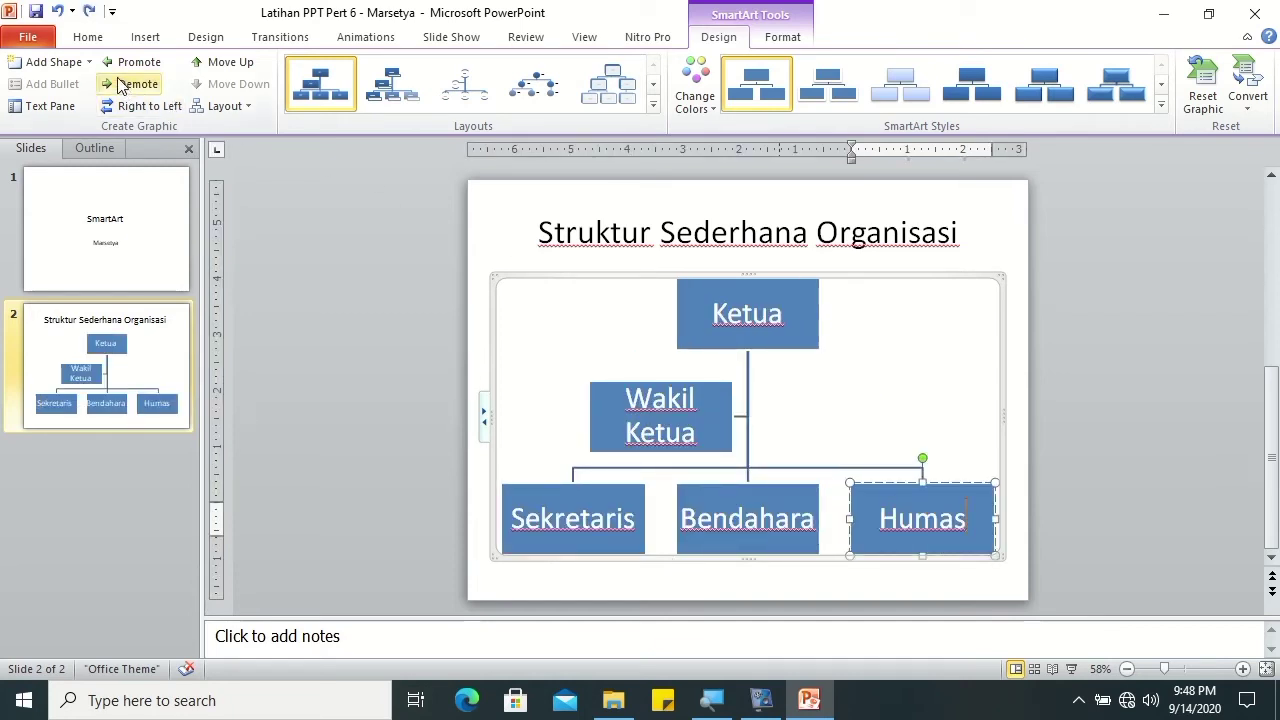
pyautogui.click(89, 63)
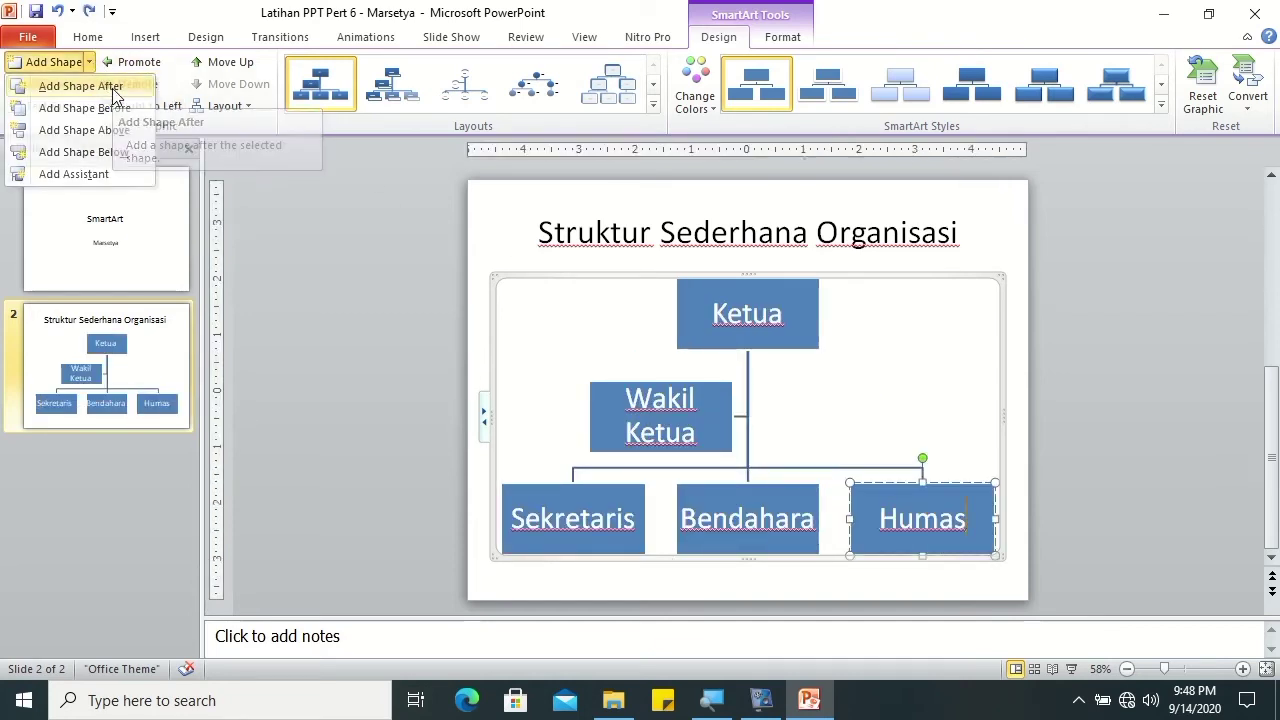
# Step: Add a box after Humas and label it Kegiatan (typed as 'LKegiatan')
pyautogui.click(114, 87)
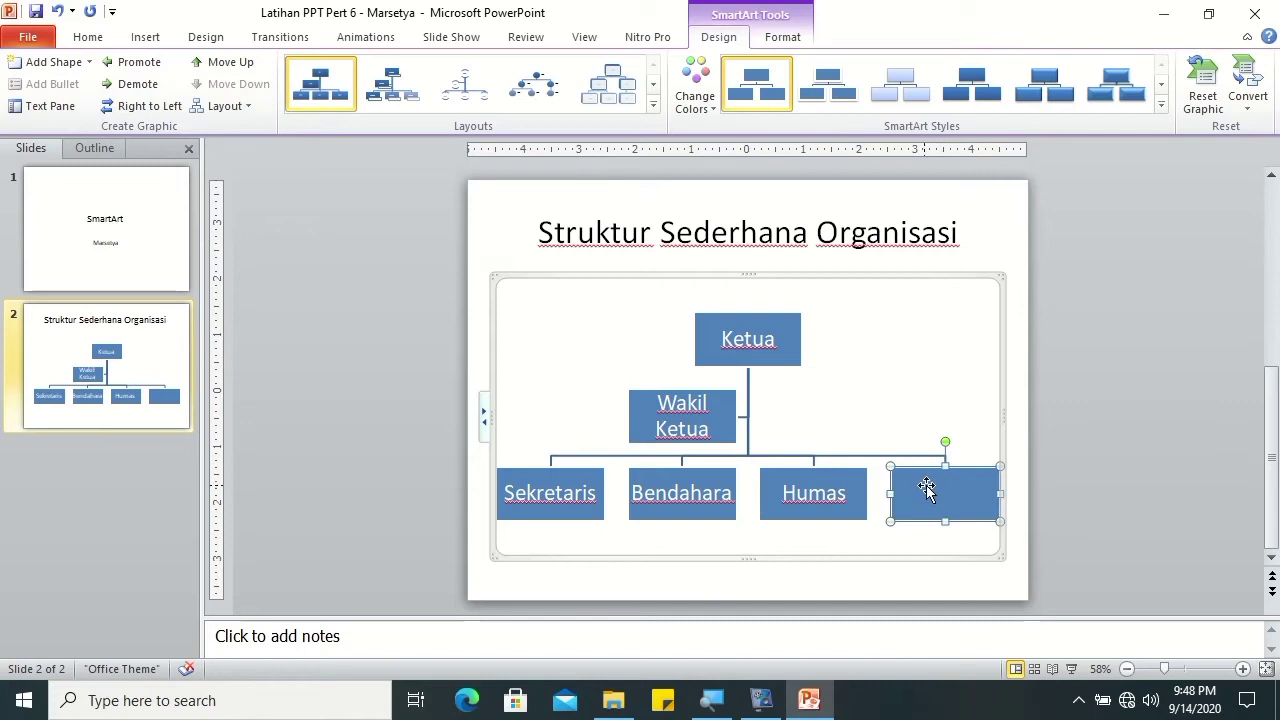
pyautogui.click(926, 487)
pyautogui.write('L')
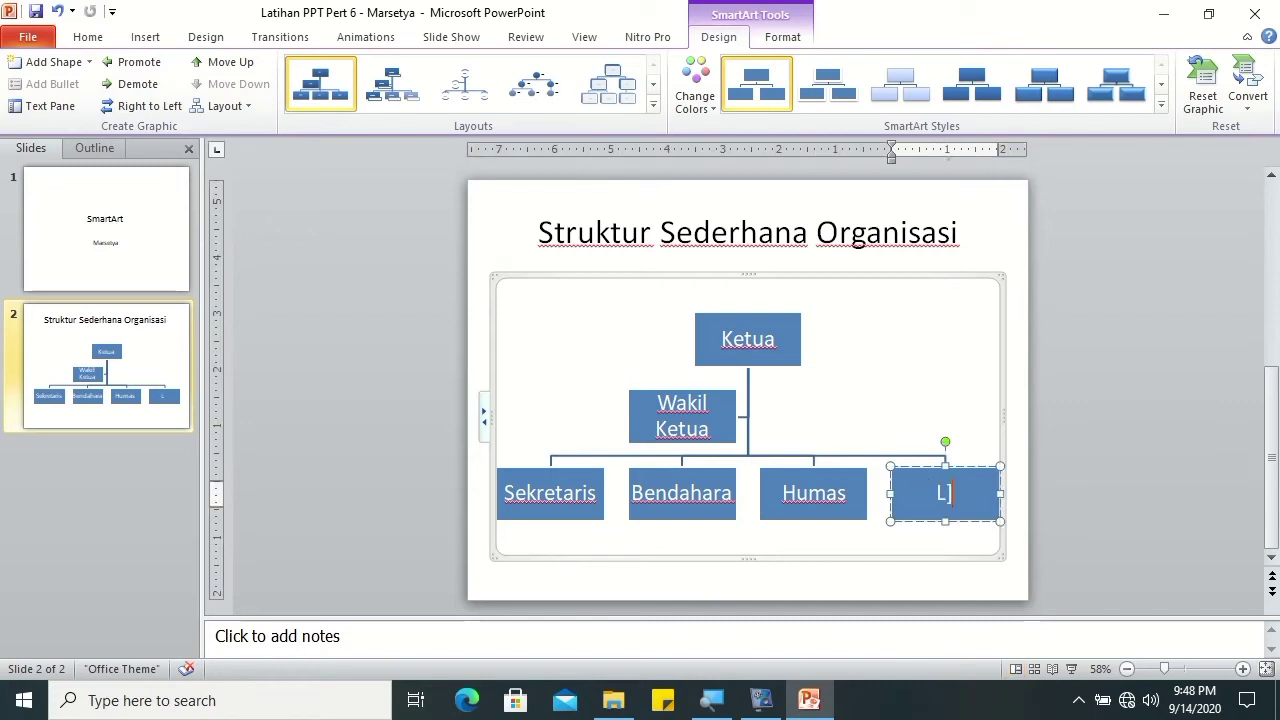
pyautogui.write('Kegiatan')
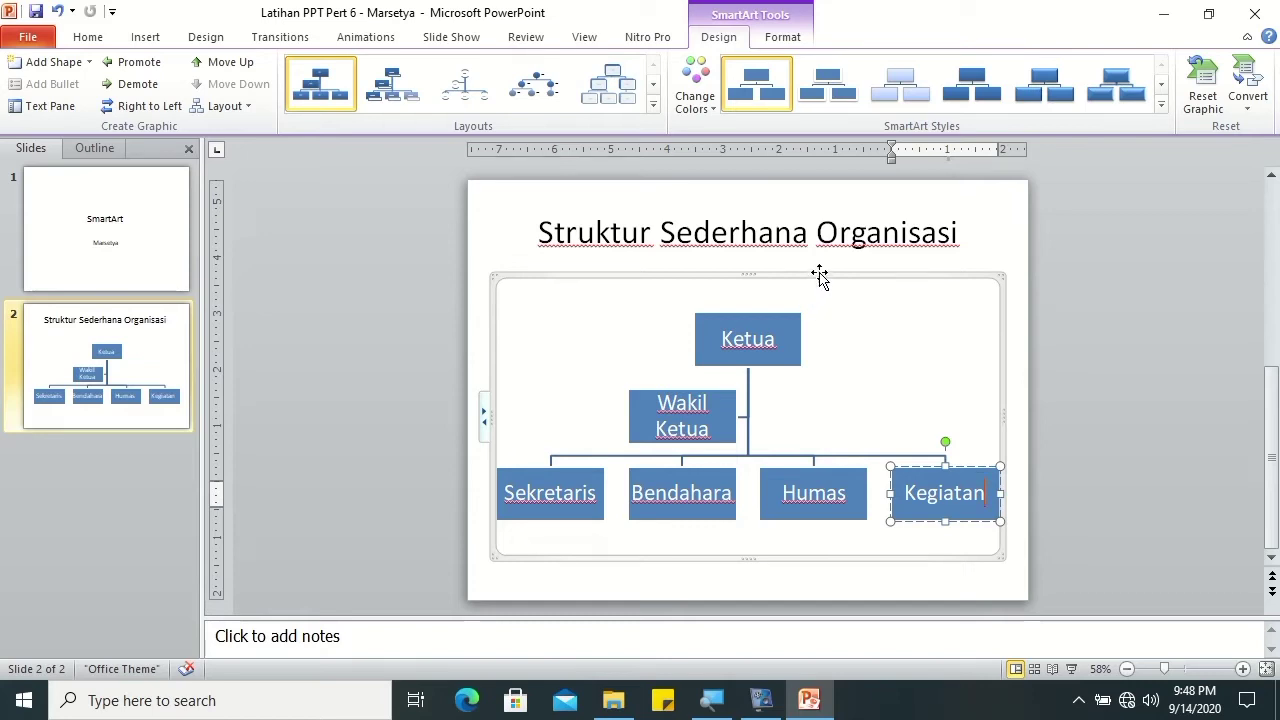
# Step: Move 'Organisasi' in front of 'Sederhana' in the slide 2 title
pyautogui.click(660, 232)
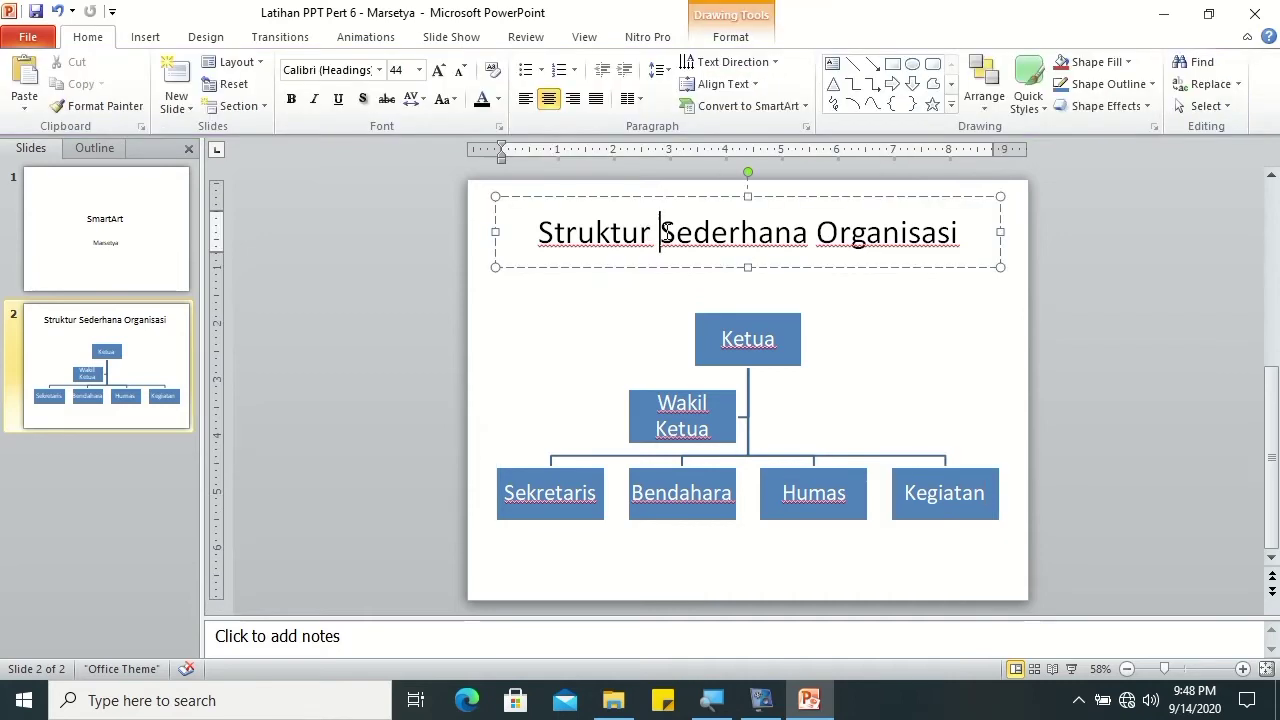
pyautogui.moveTo(817, 232); pyautogui.dragTo(962, 232)
pyautogui.hotkey('ctrl', 'c')
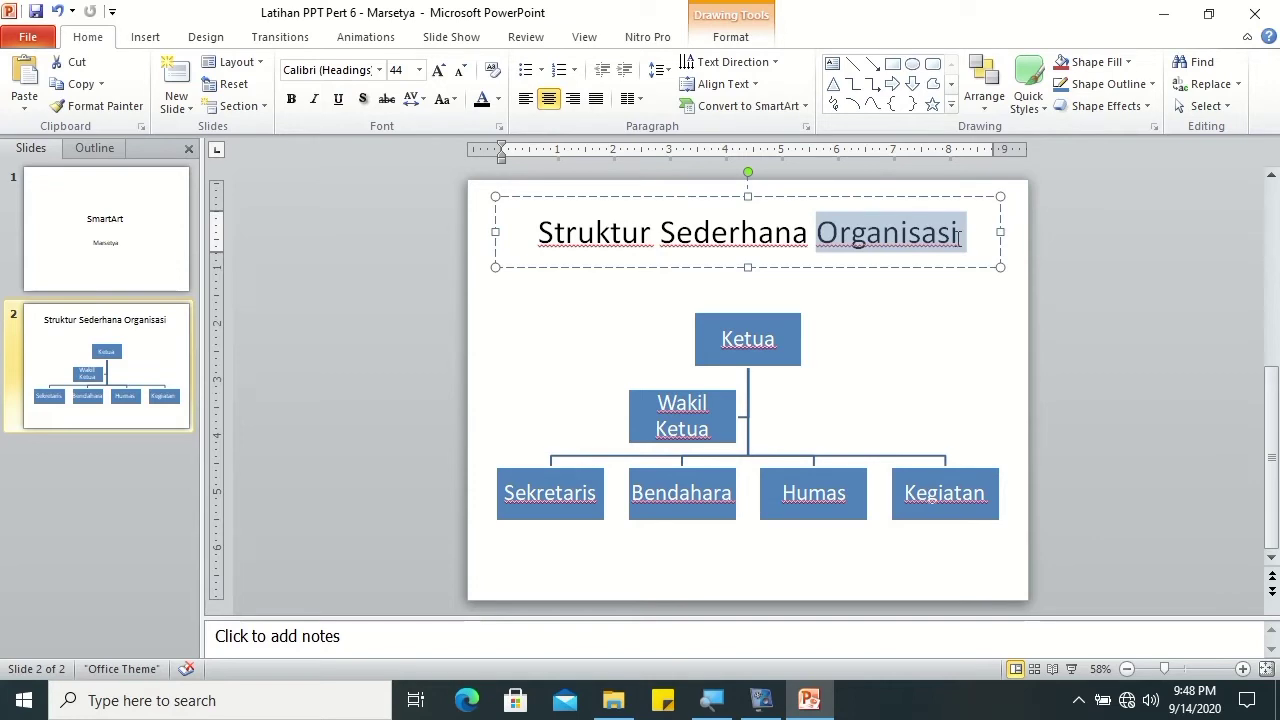
pyautogui.press('BackSpace')
pyautogui.press('BackSpace')
pyautogui.click(733, 240)
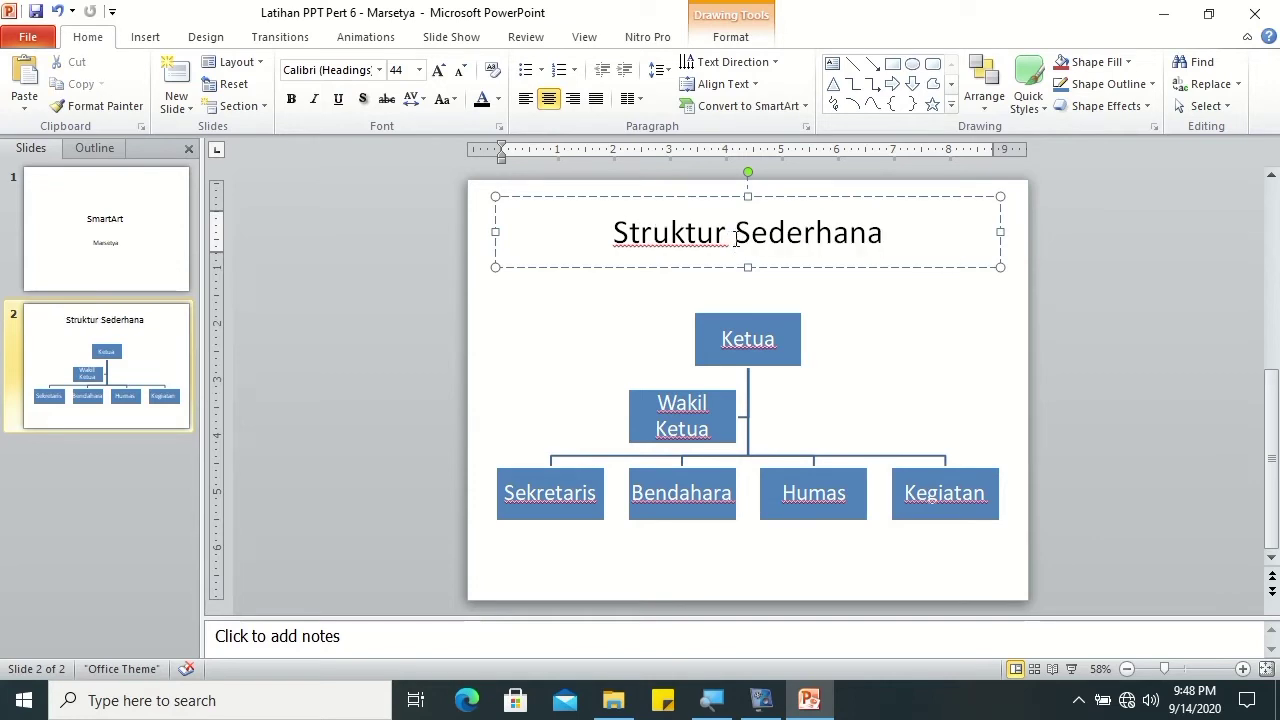
pyautogui.hotkey('ctrl', 'v')
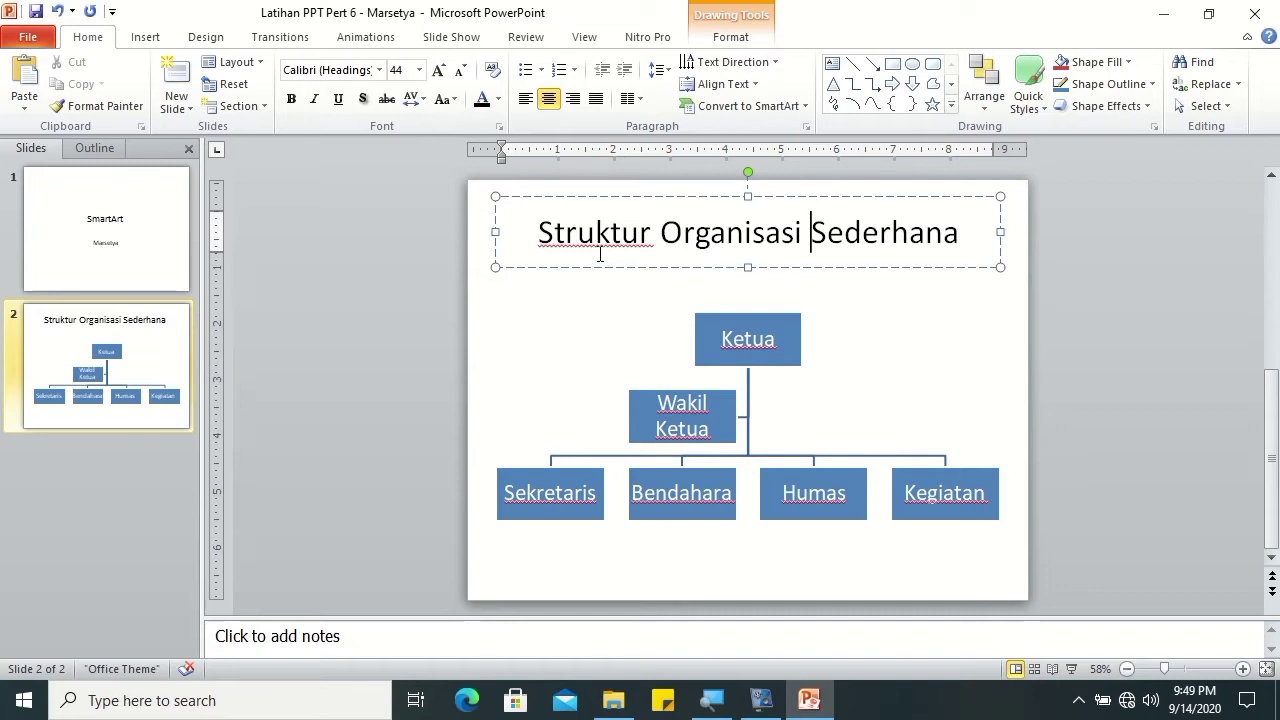
pyautogui.click(149, 474)
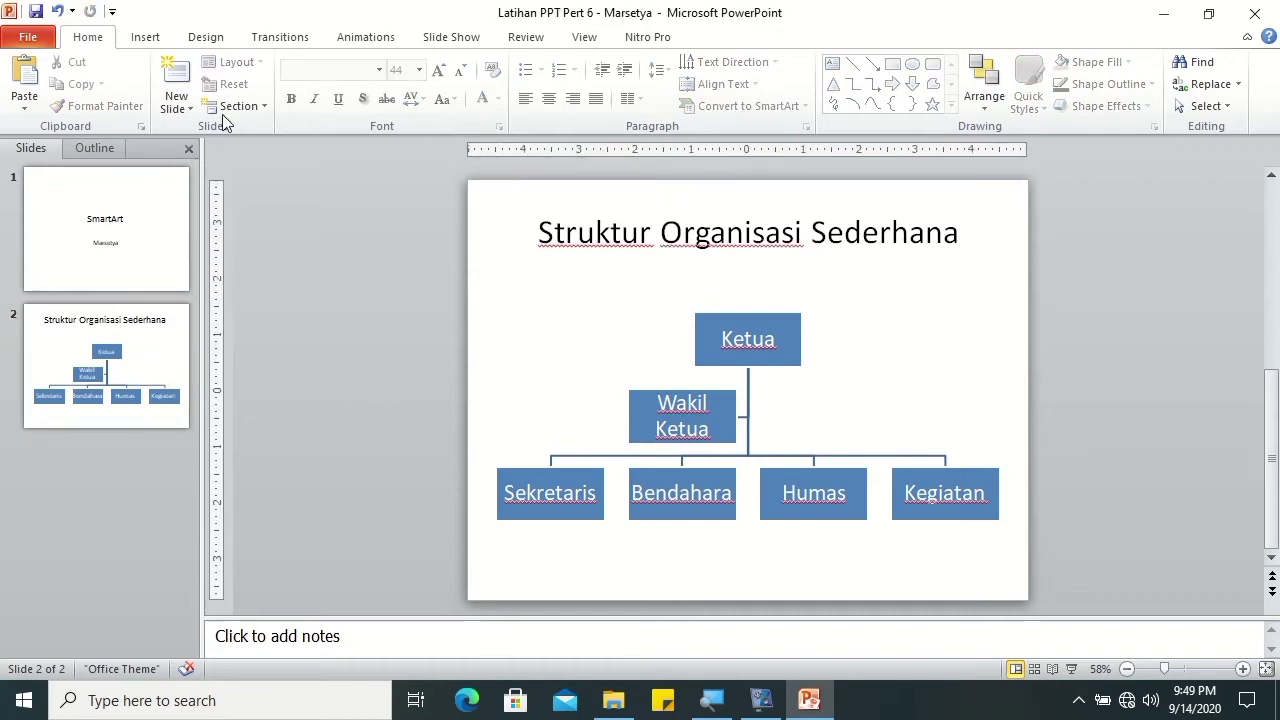
# Step: Add a Title and Content slide and insert a Vertical Box List SmartArt on it
pyautogui.click(186, 110)
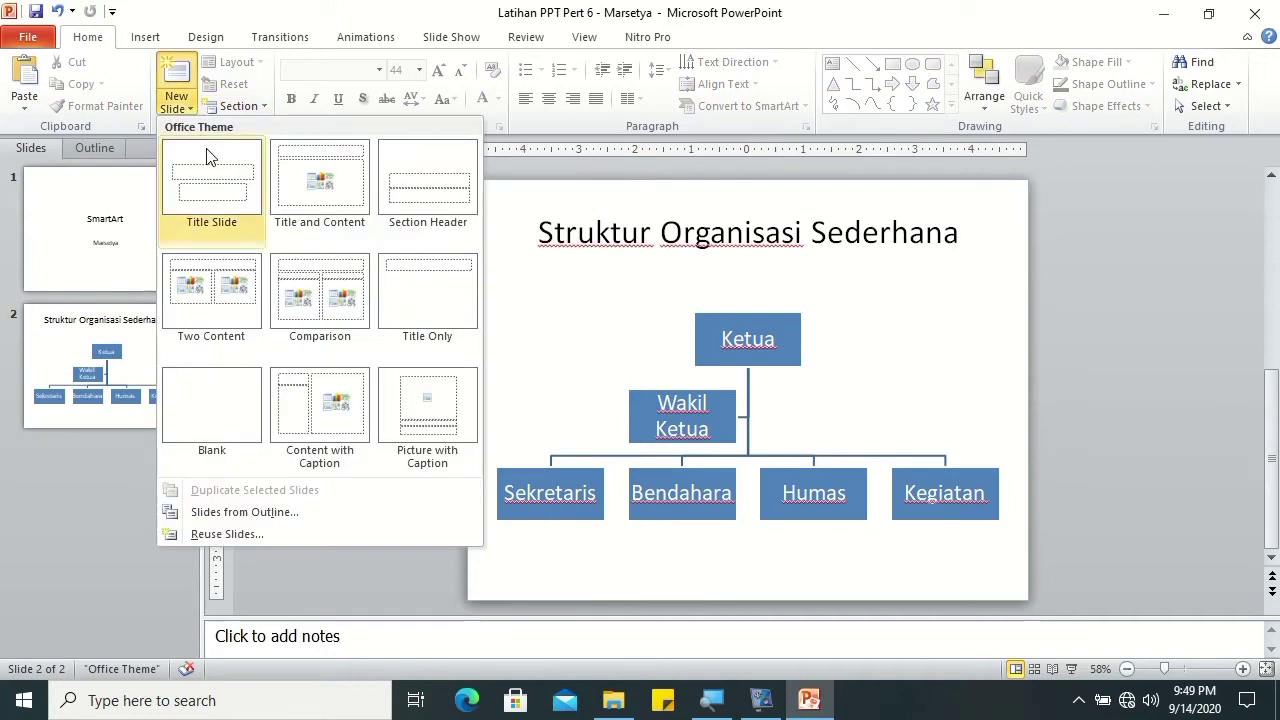
pyautogui.click(300, 186)
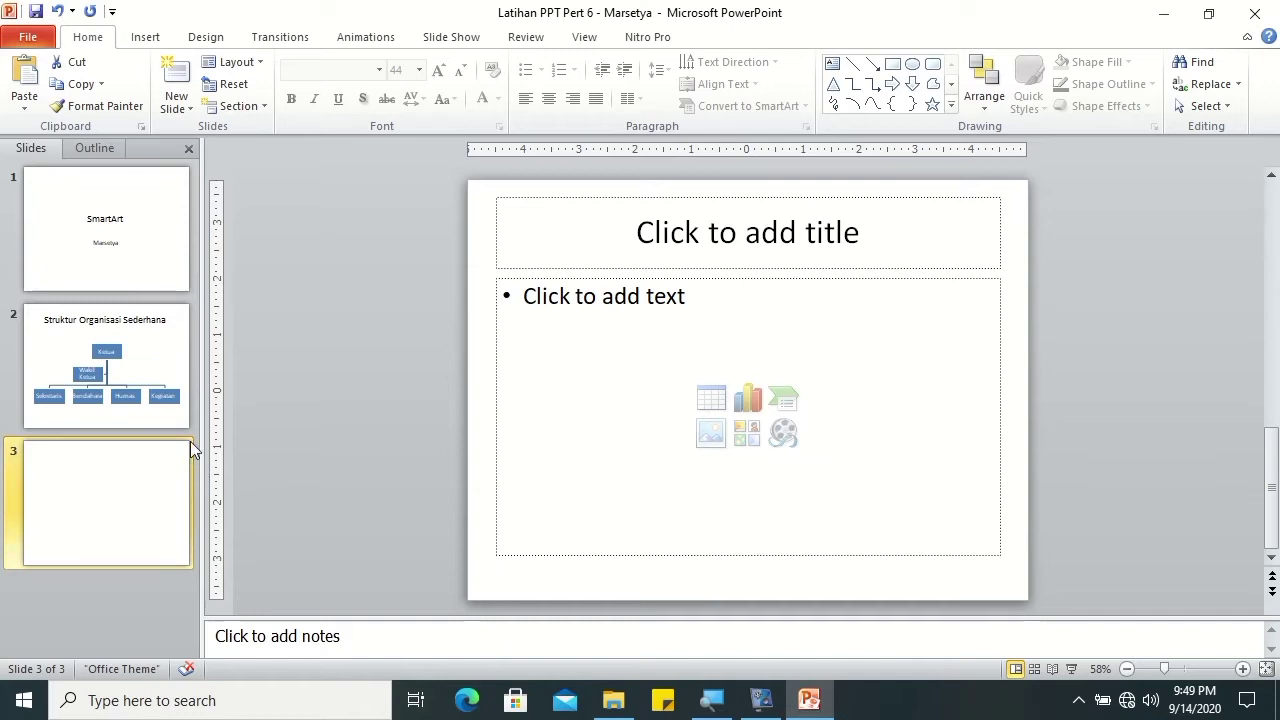
pyautogui.click(150, 36)
pyautogui.click(338, 98)
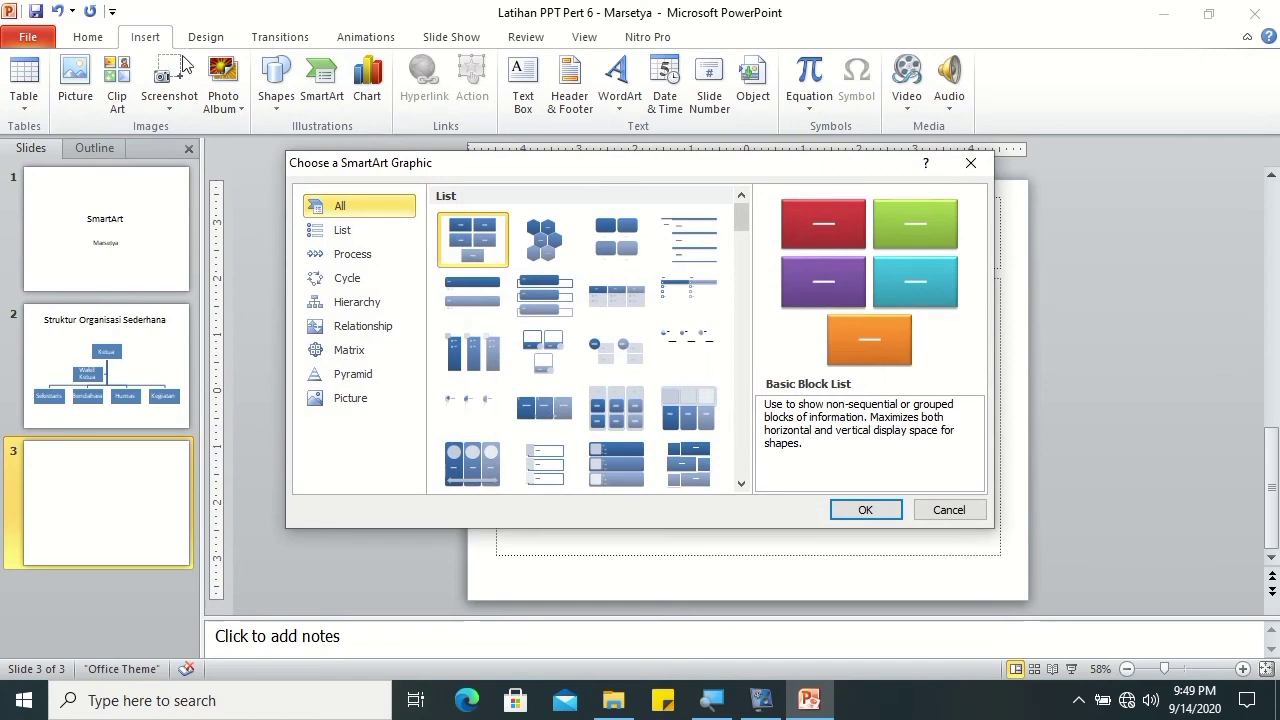
pyautogui.click(971, 162)
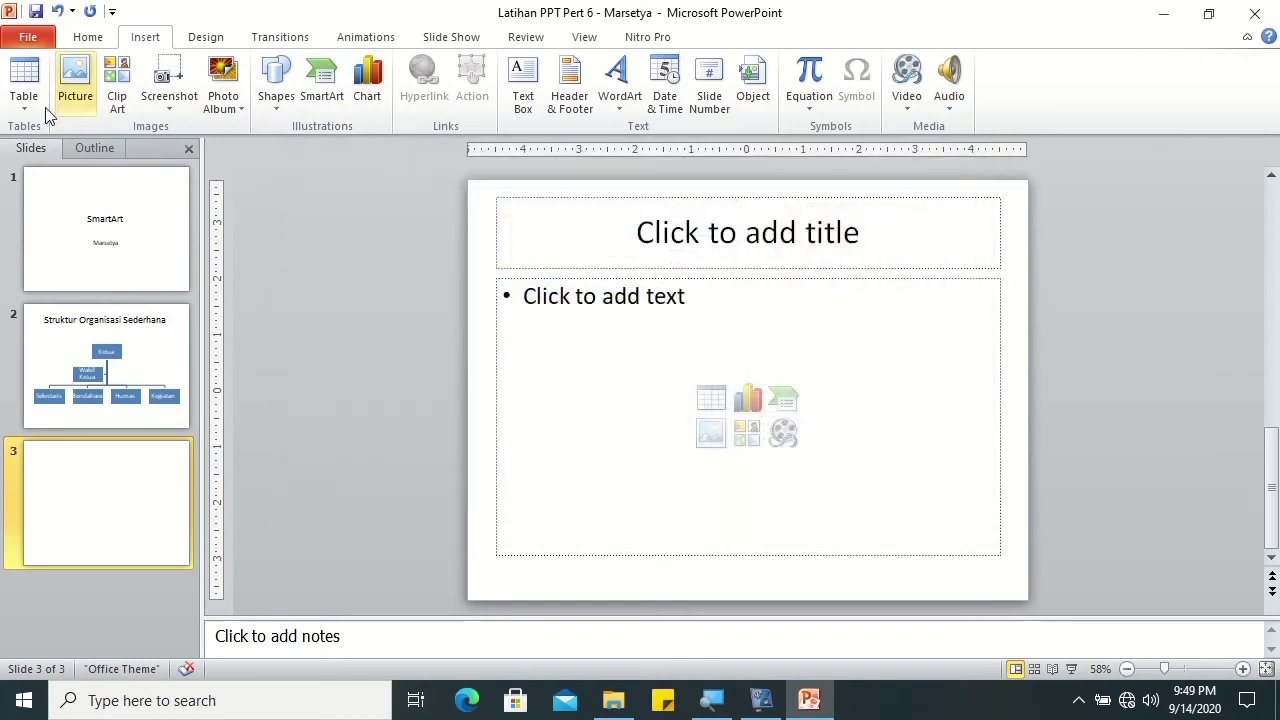
pyautogui.click(318, 100)
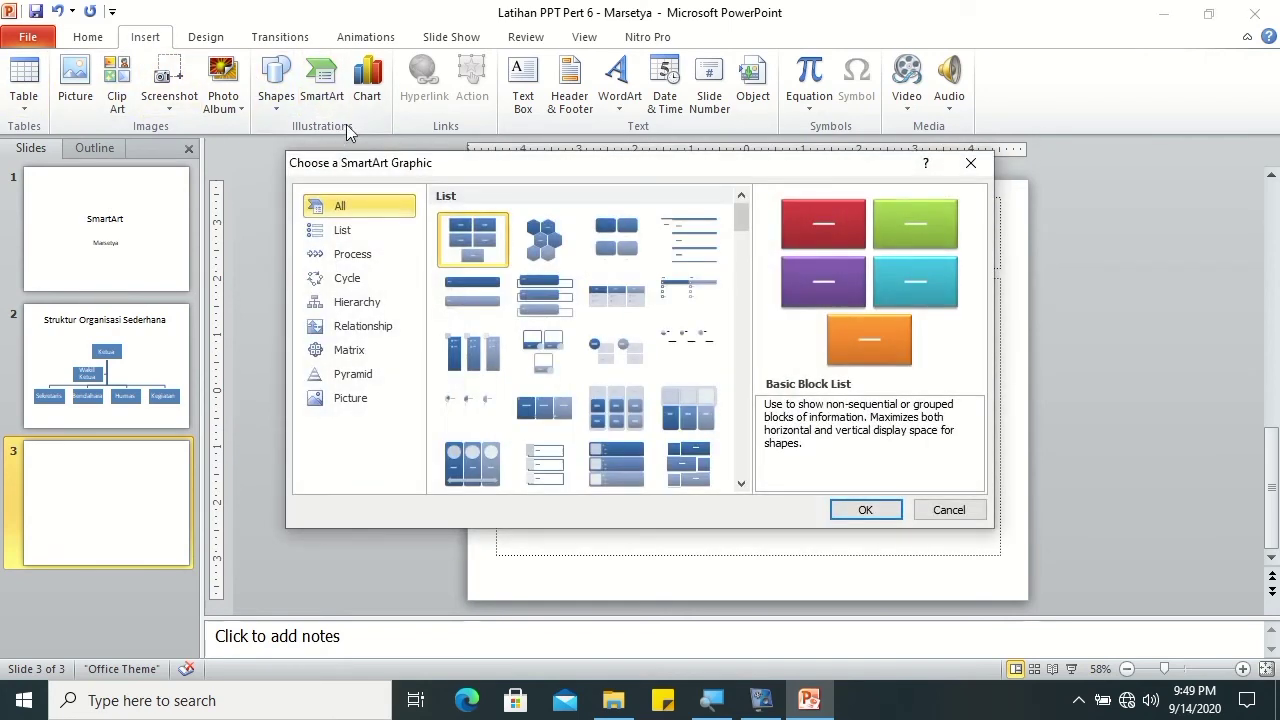
pyautogui.click(398, 233)
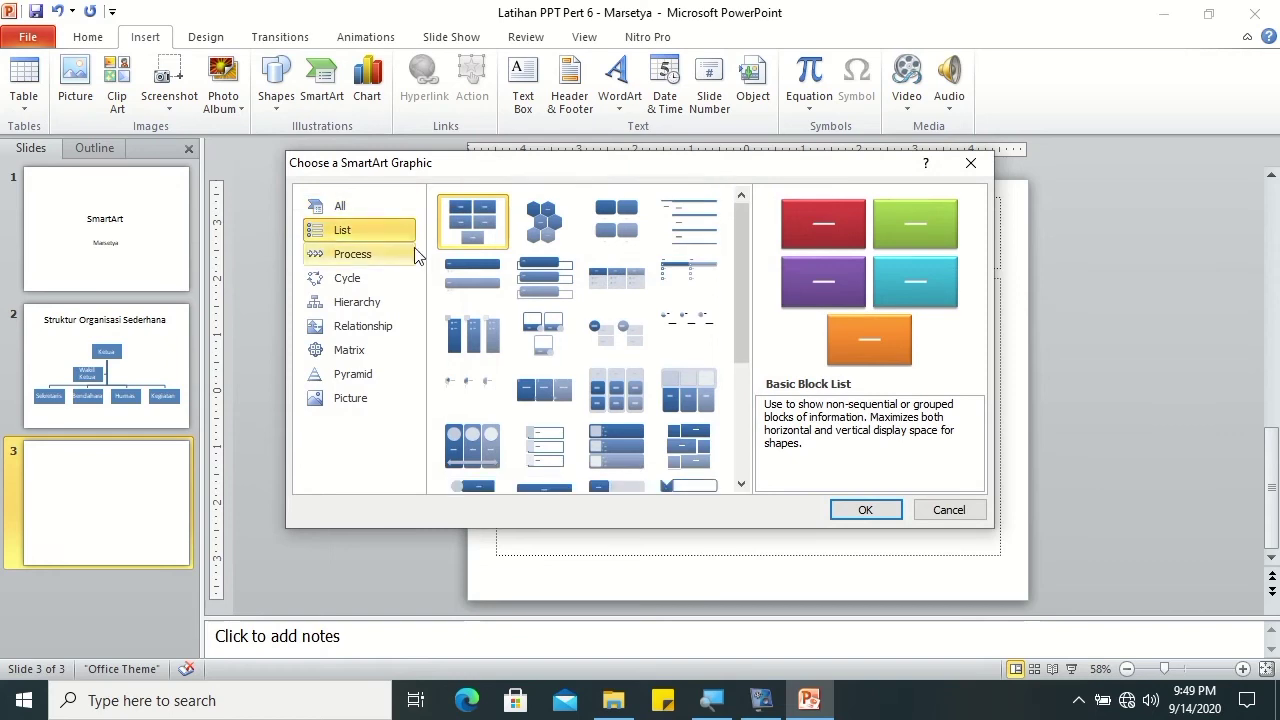
pyautogui.click(546, 290)
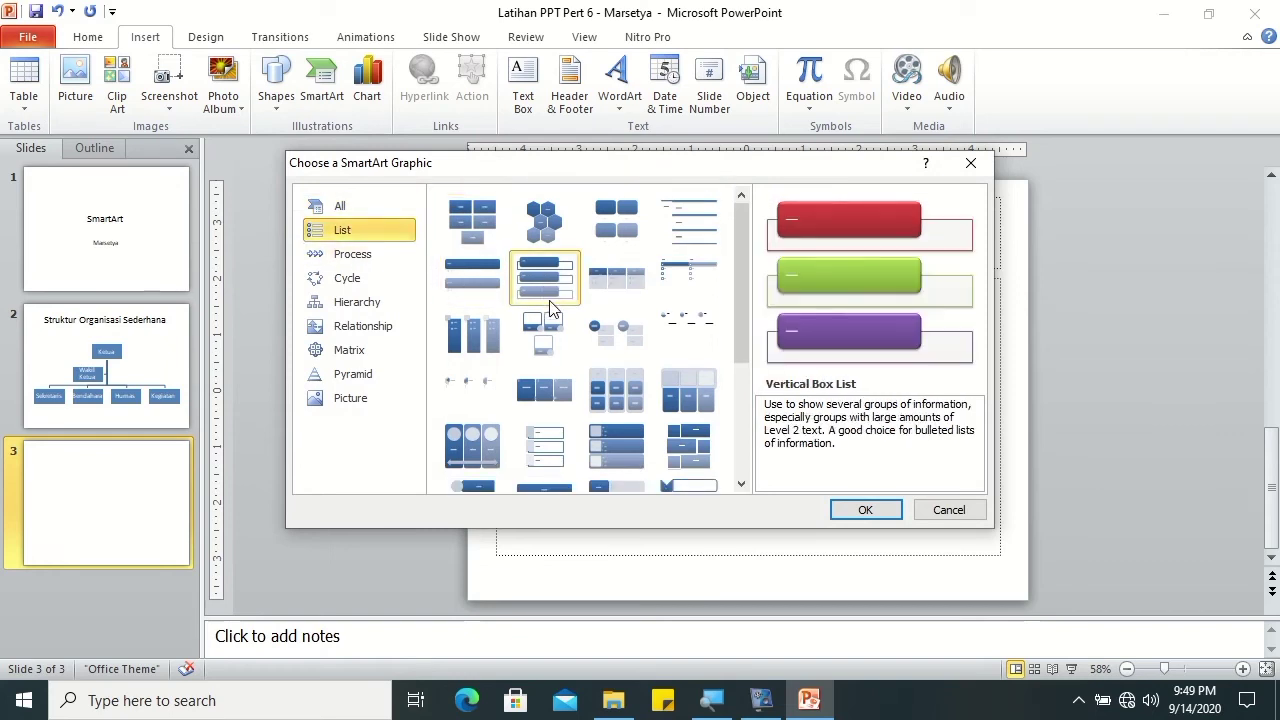
pyautogui.click(866, 511)
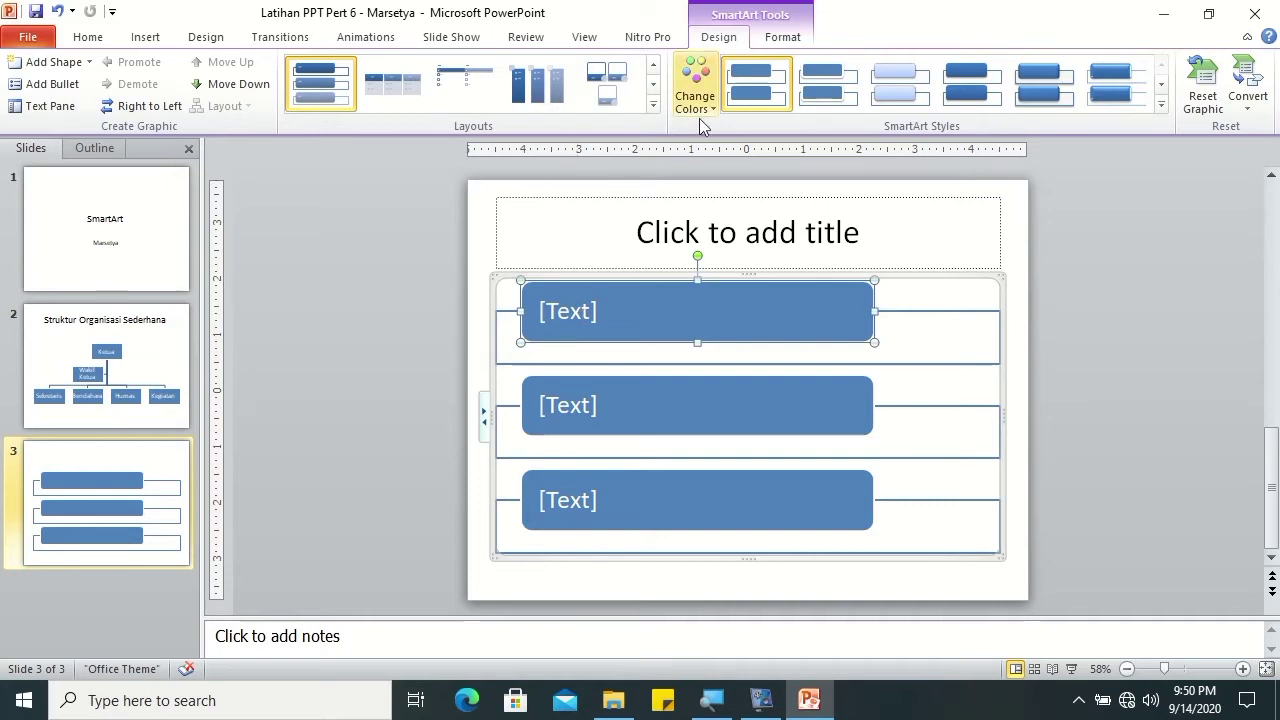
# Step: Enter 'List Multimedia Equipment' in the slide 3 title placeholder
pyautogui.click(651, 220)
pyautogui.write('List')
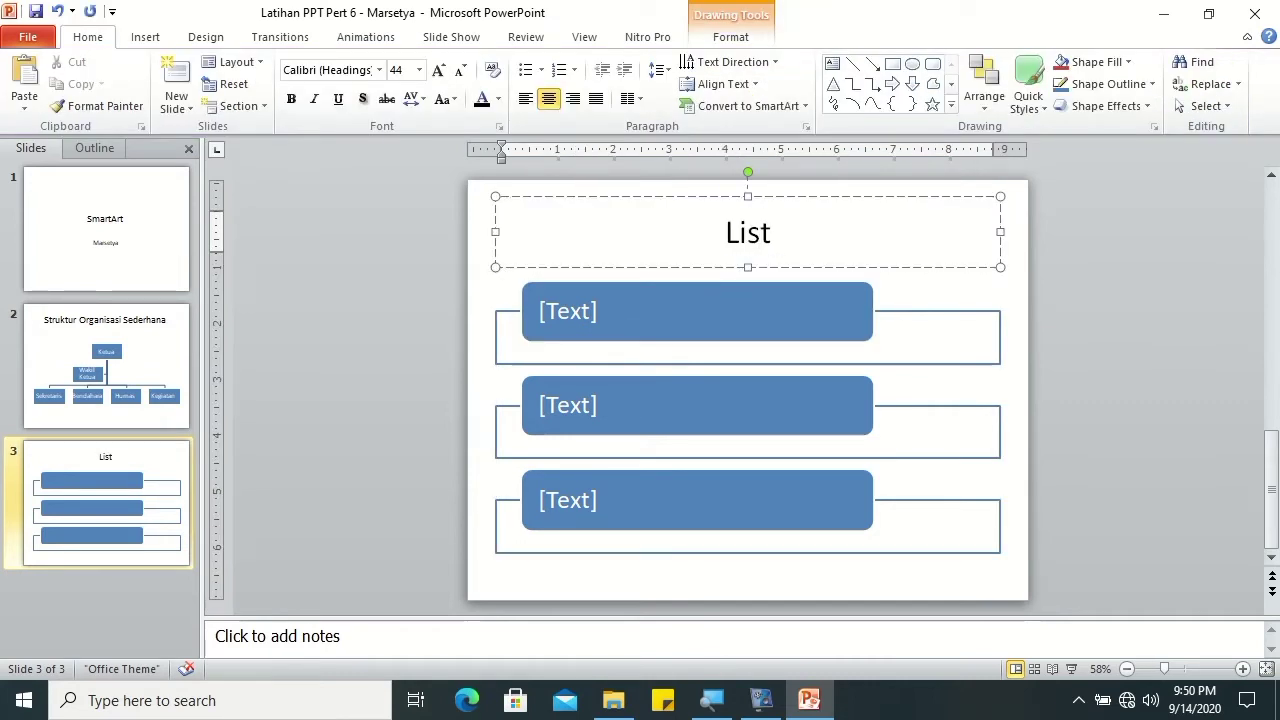
pyautogui.write(' Multimedia')
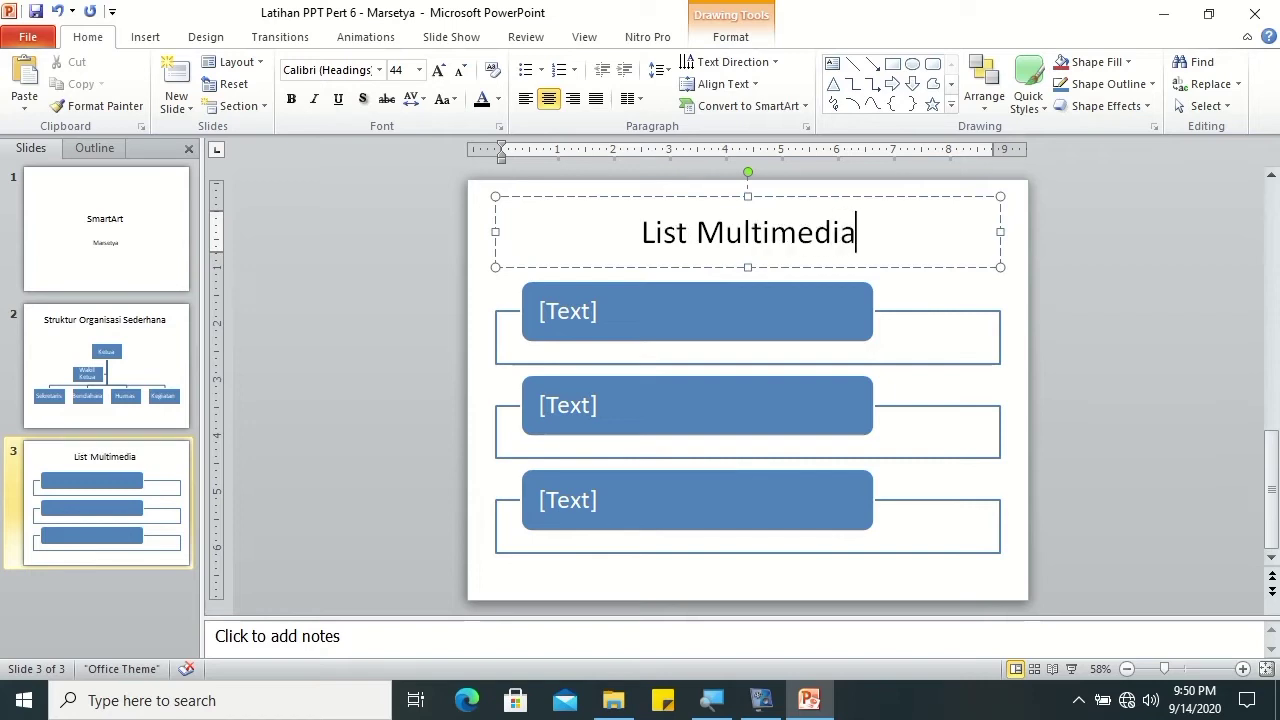
pyautogui.write(' Equipment')
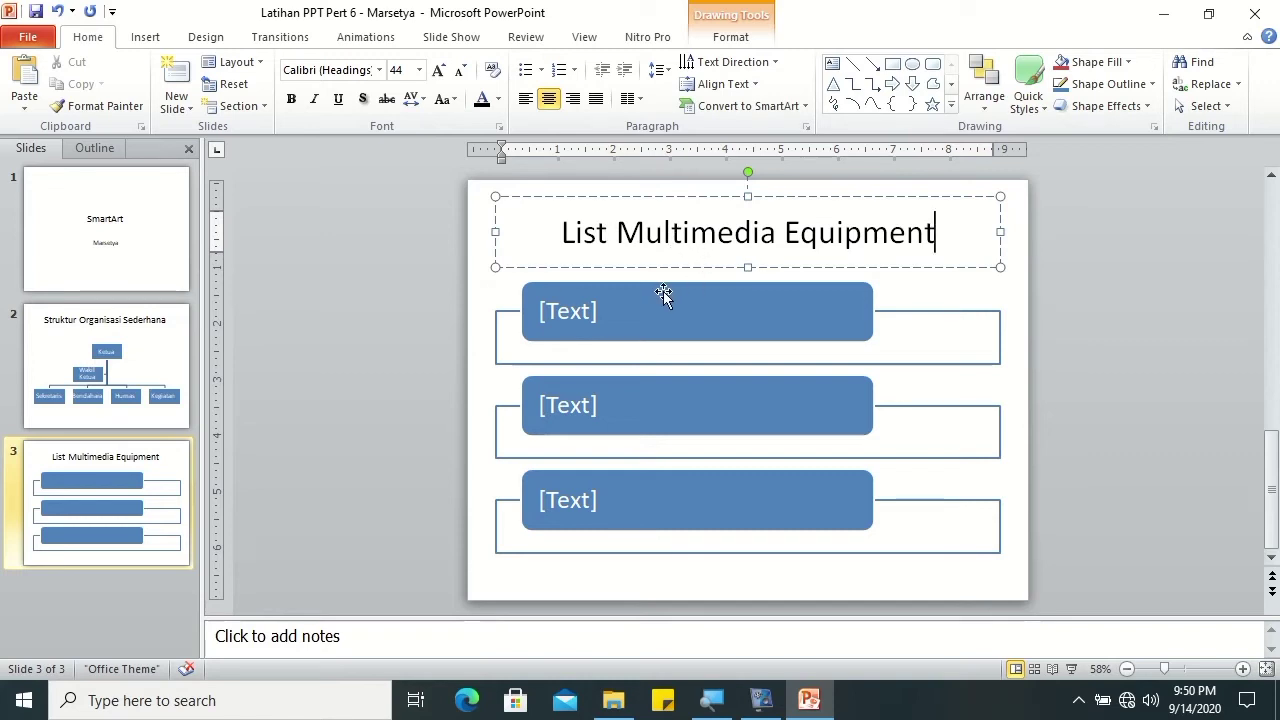
pyautogui.click(637, 319)
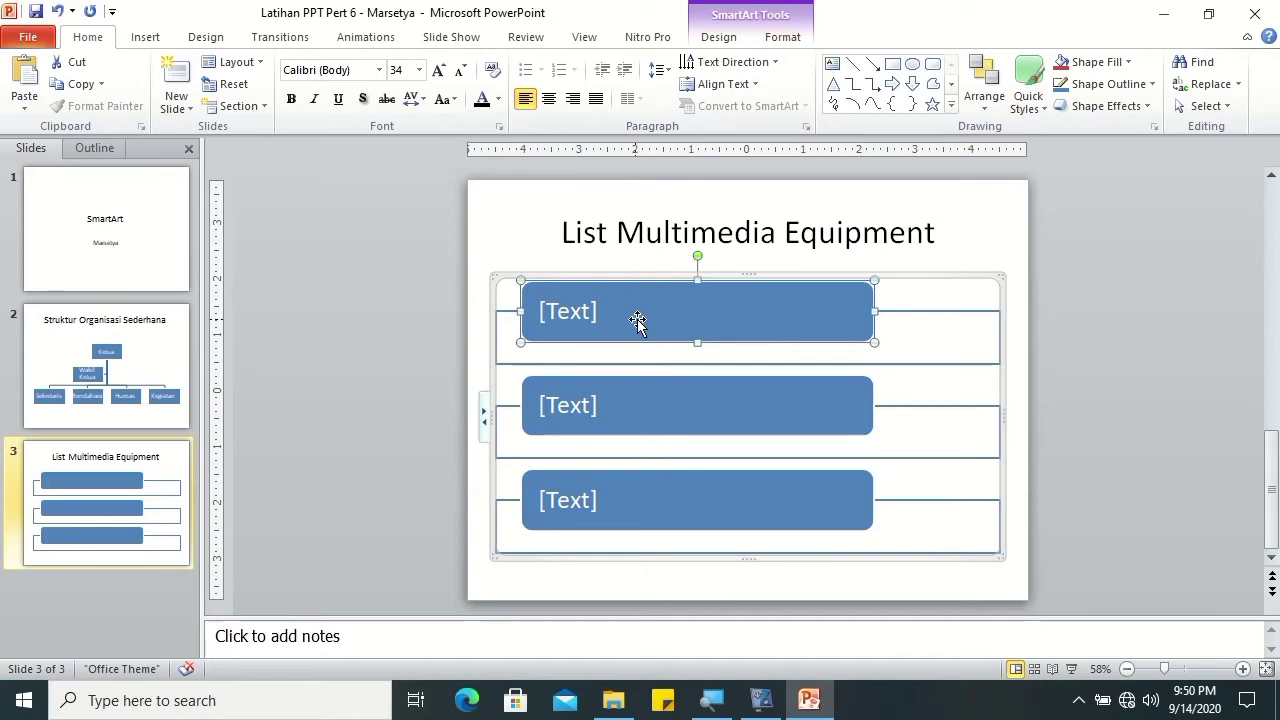
# Step: Label the three list boxes 'Computer', 'Projector' and 'DVD'
pyautogui.write('Computer')
pyautogui.click(603, 415)
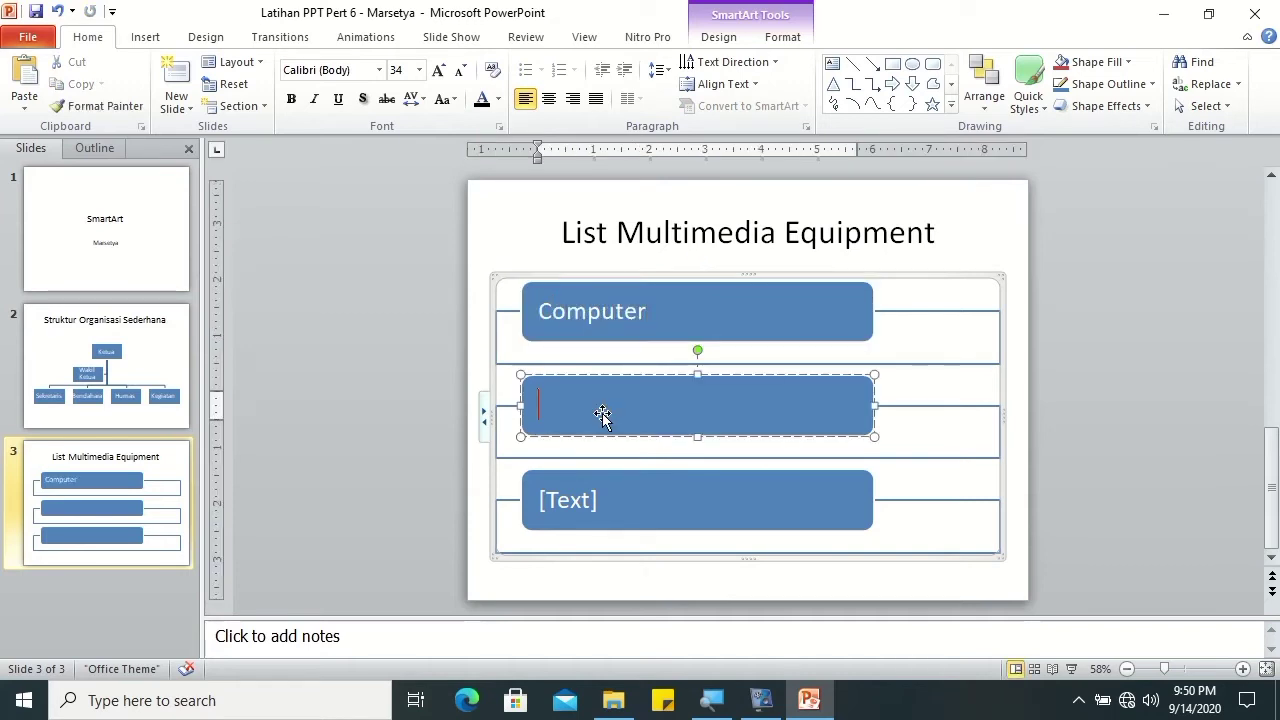
pyautogui.write('Projector')
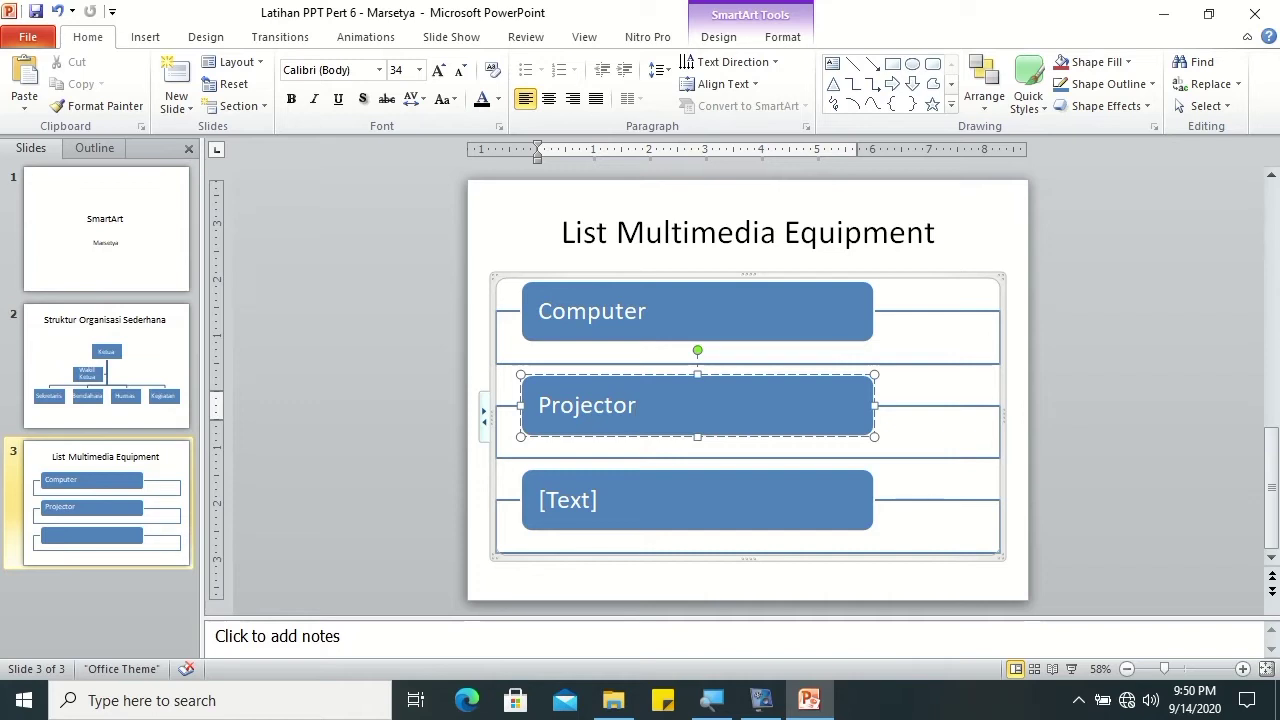
pyautogui.click(580, 490)
pyautogui.write('DVD')
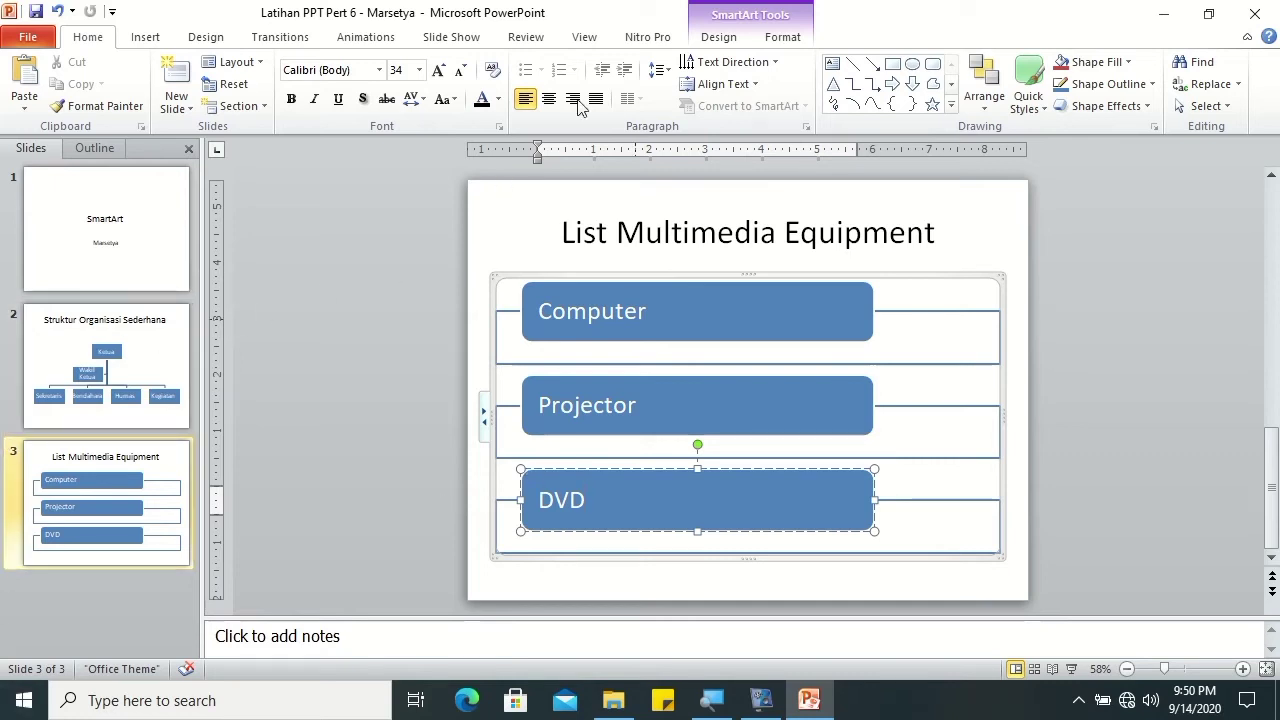
pyautogui.click(718, 37)
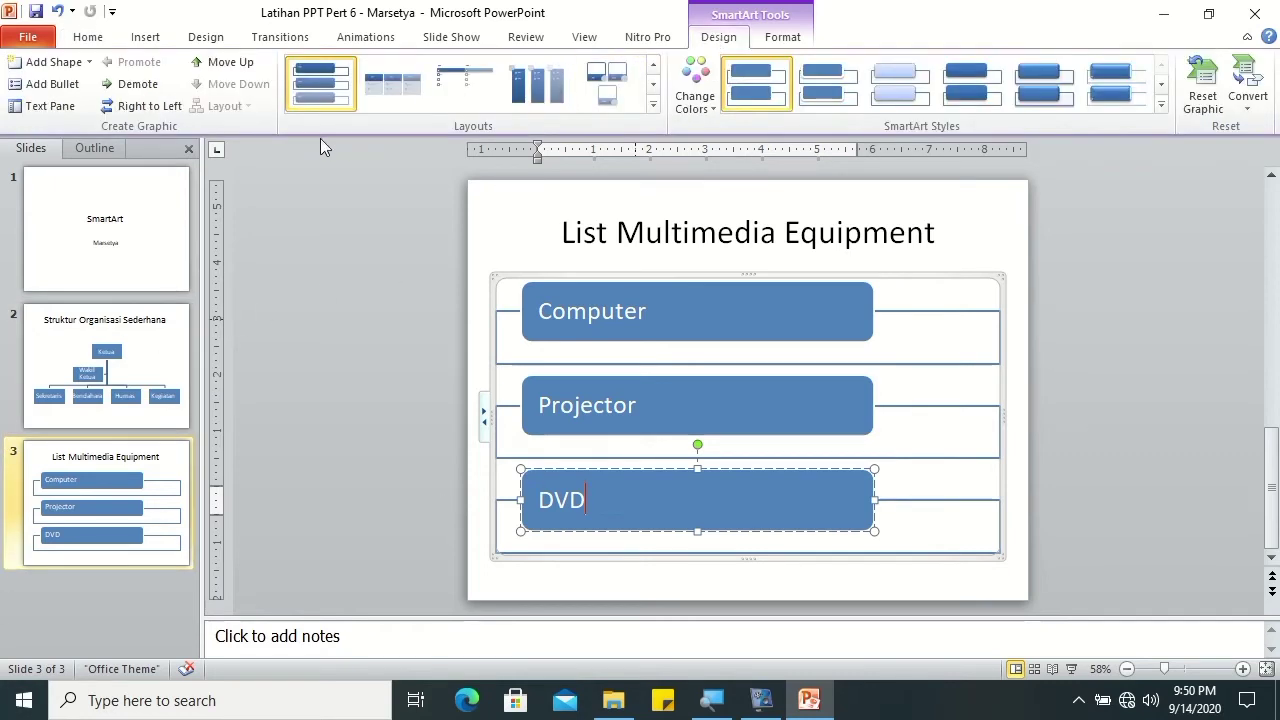
# Step: Add a shape after DVD labelled 'Interactive Whiteboard'
pyautogui.click(89, 62)
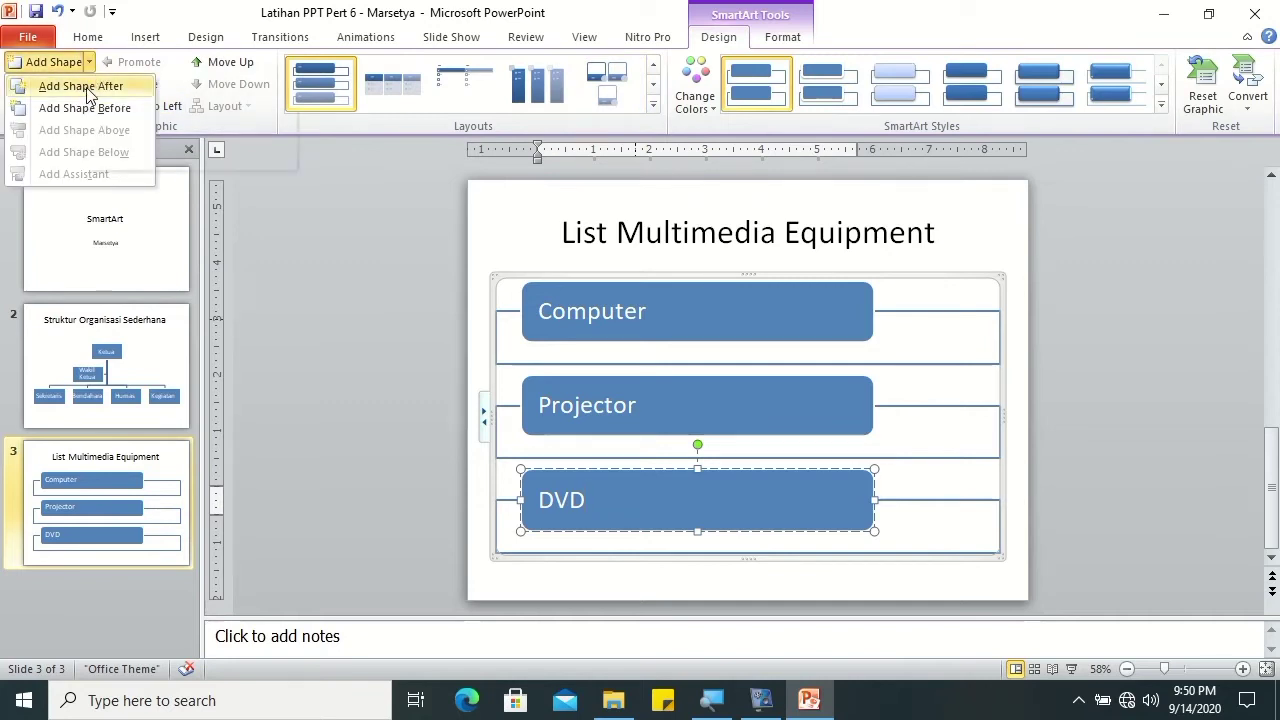
pyautogui.click(88, 90)
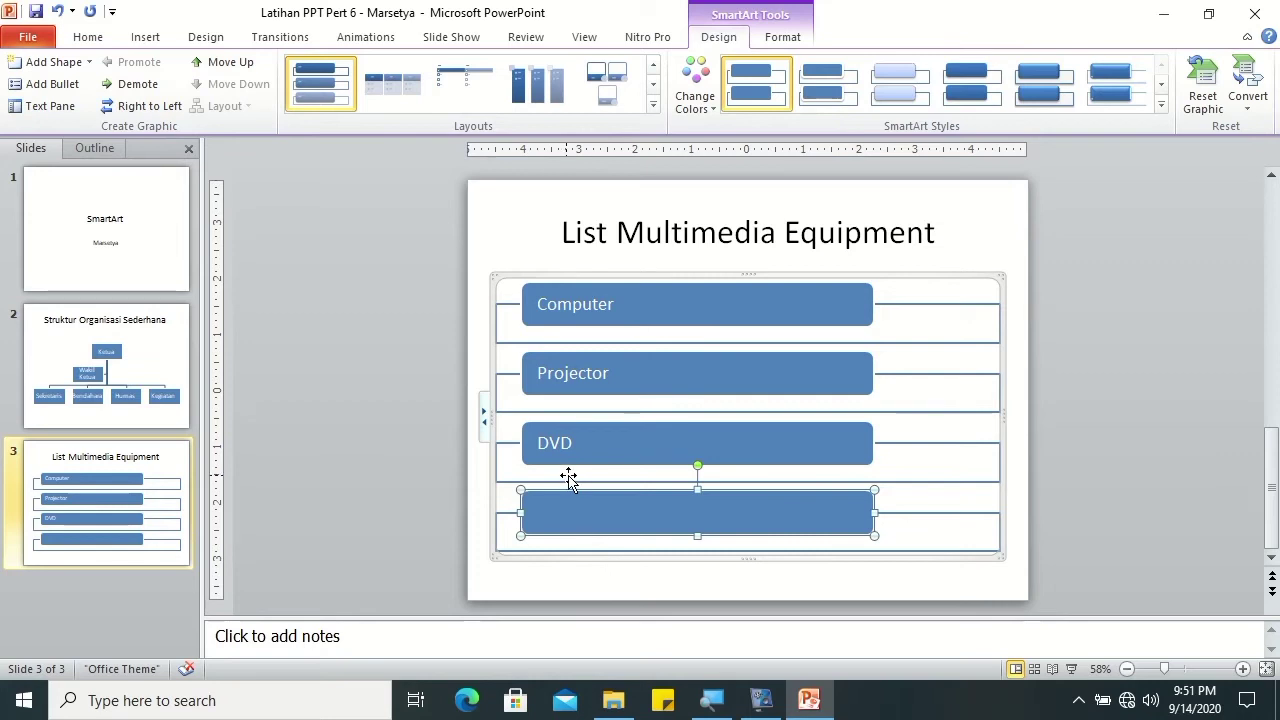
pyautogui.write('In')
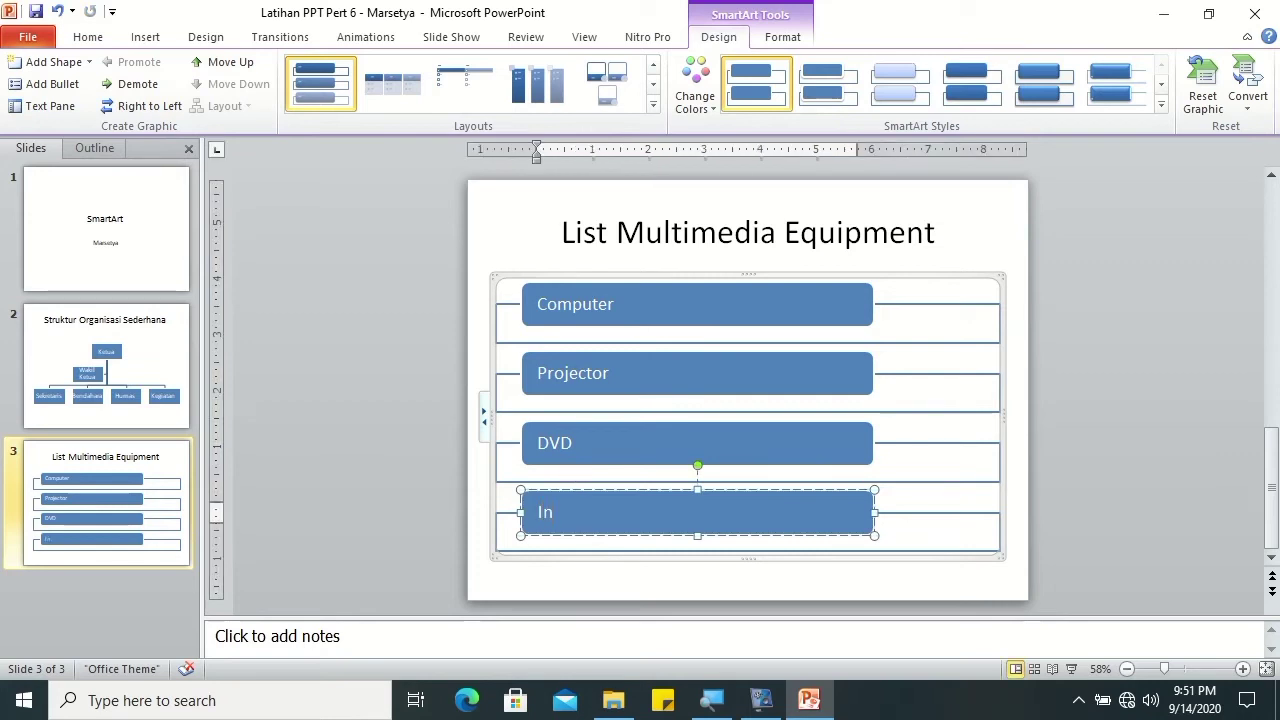
pyautogui.write('teractive ')
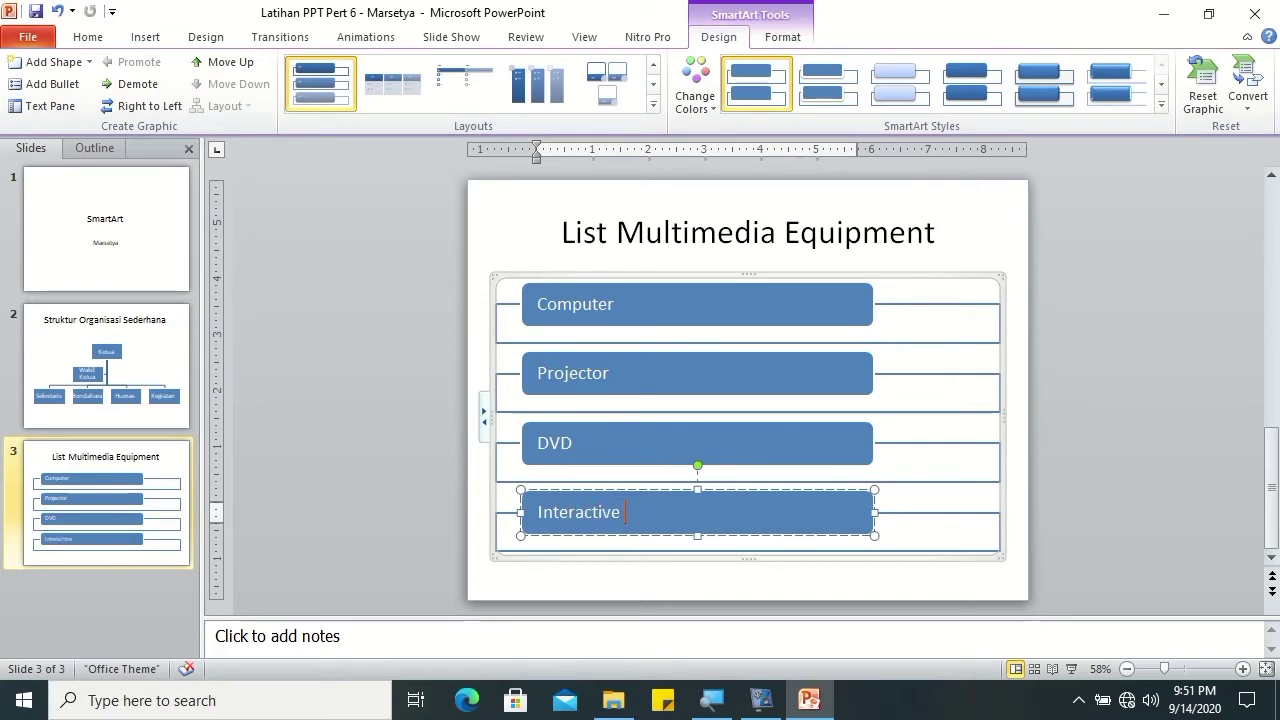
pyautogui.write('Whitebo')
pyautogui.write('ard')
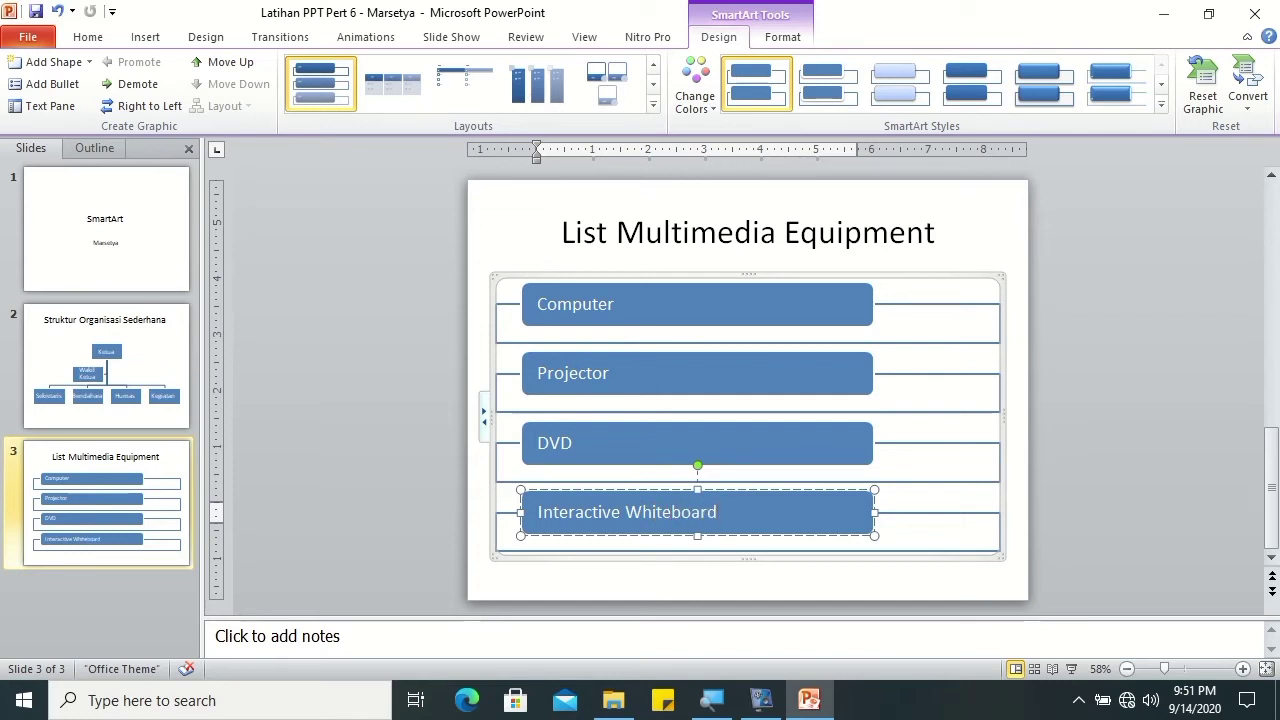
# Step: Add another shape after it labelled 'Document Camera'
pyautogui.click(90, 63)
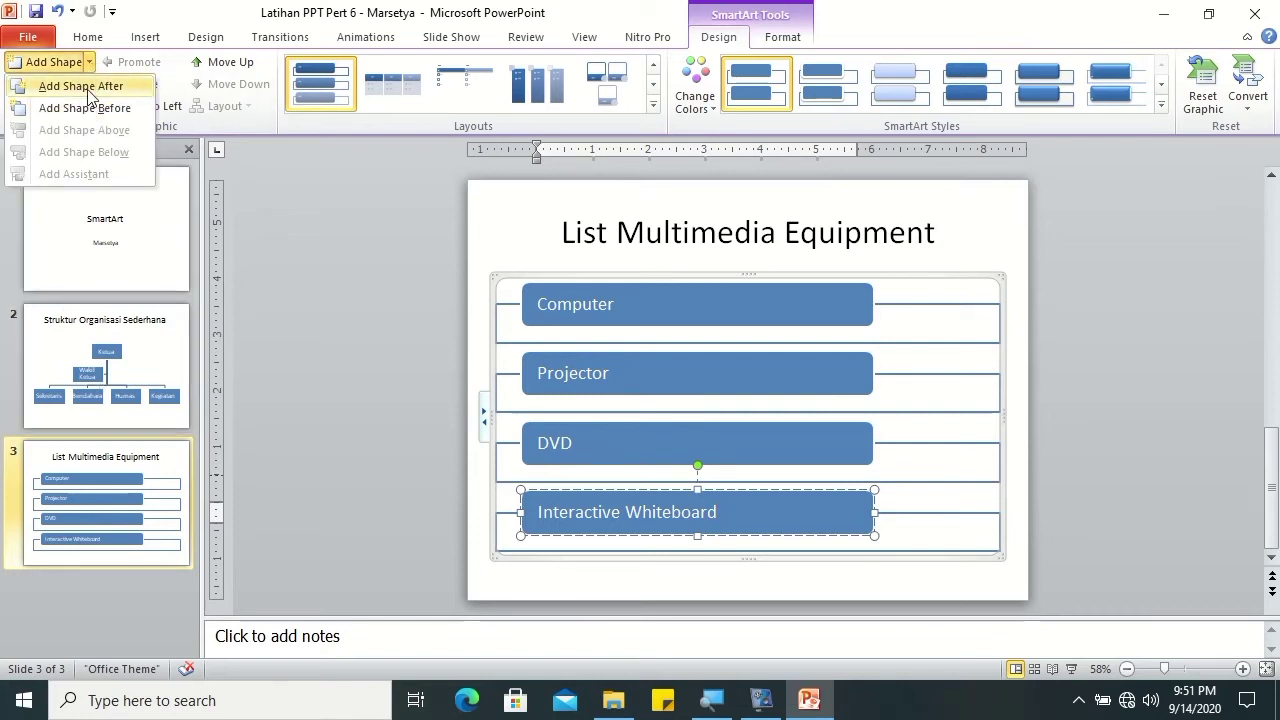
pyautogui.click(88, 88)
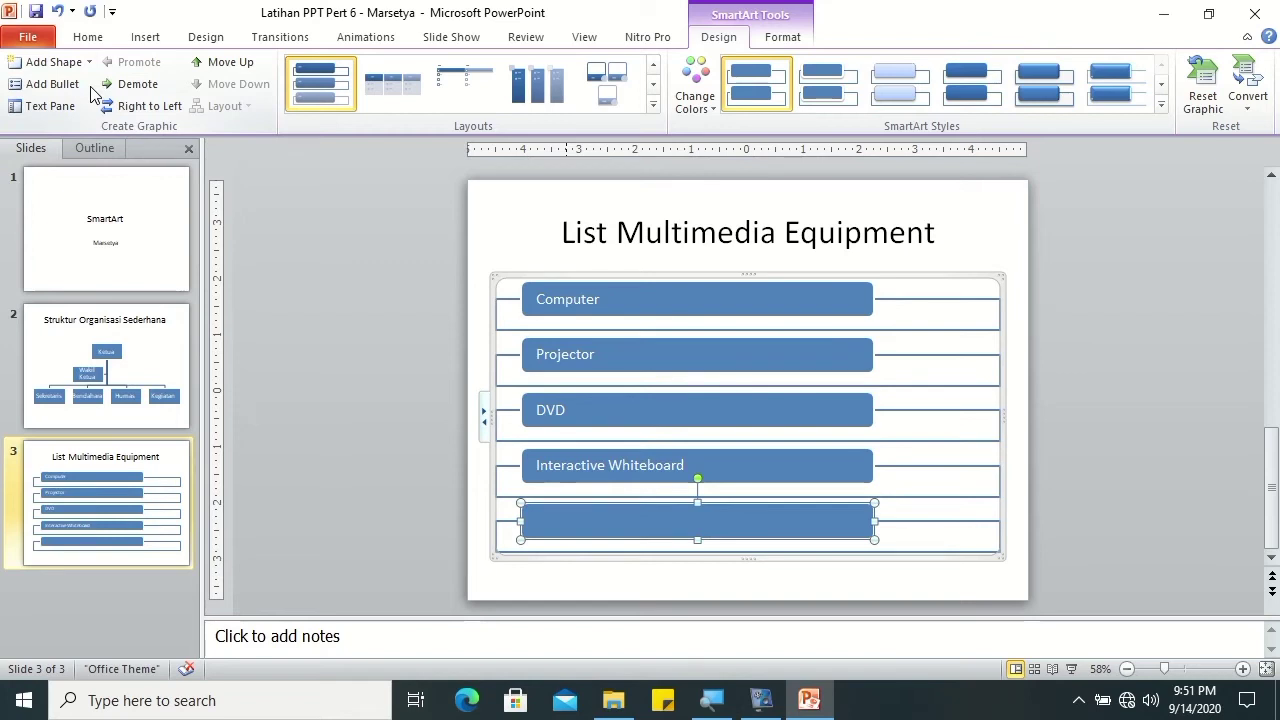
pyautogui.write('Document')
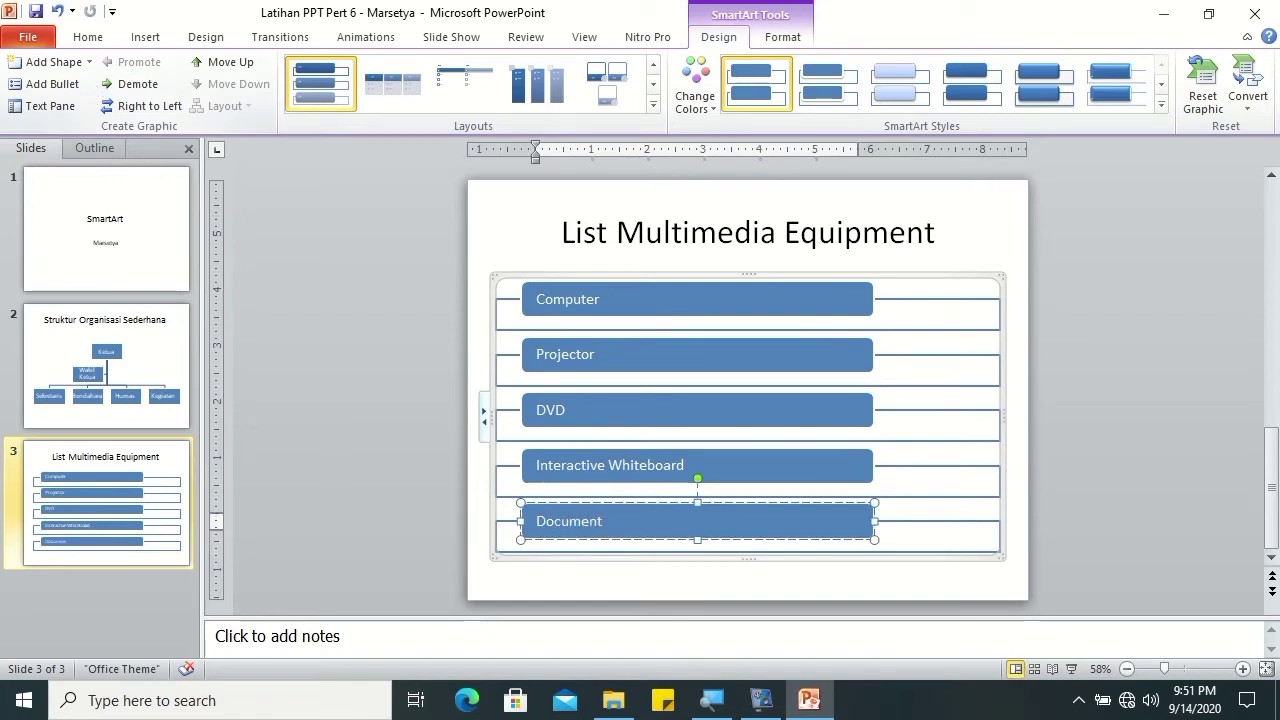
pyautogui.write(' Camera')
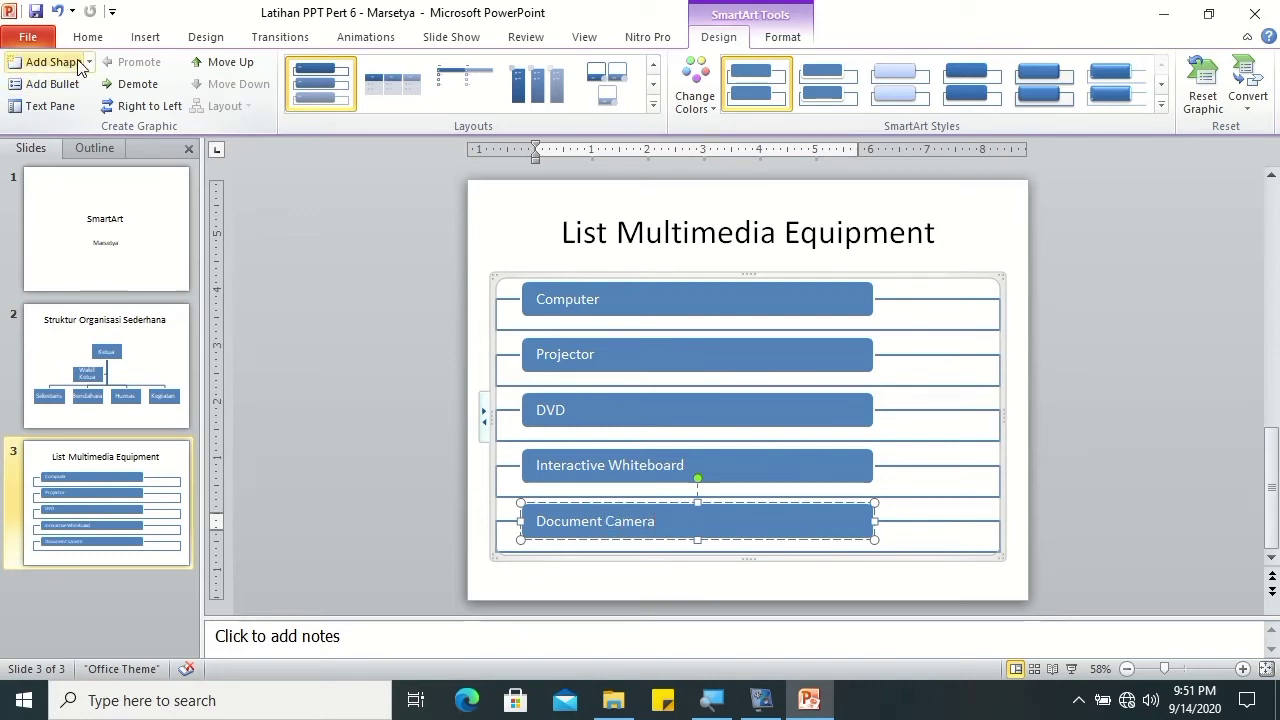
pyautogui.click(87, 62)
# Step: Add a shape after Document Camera labelled 'Scanner'
pyautogui.click(83, 89)
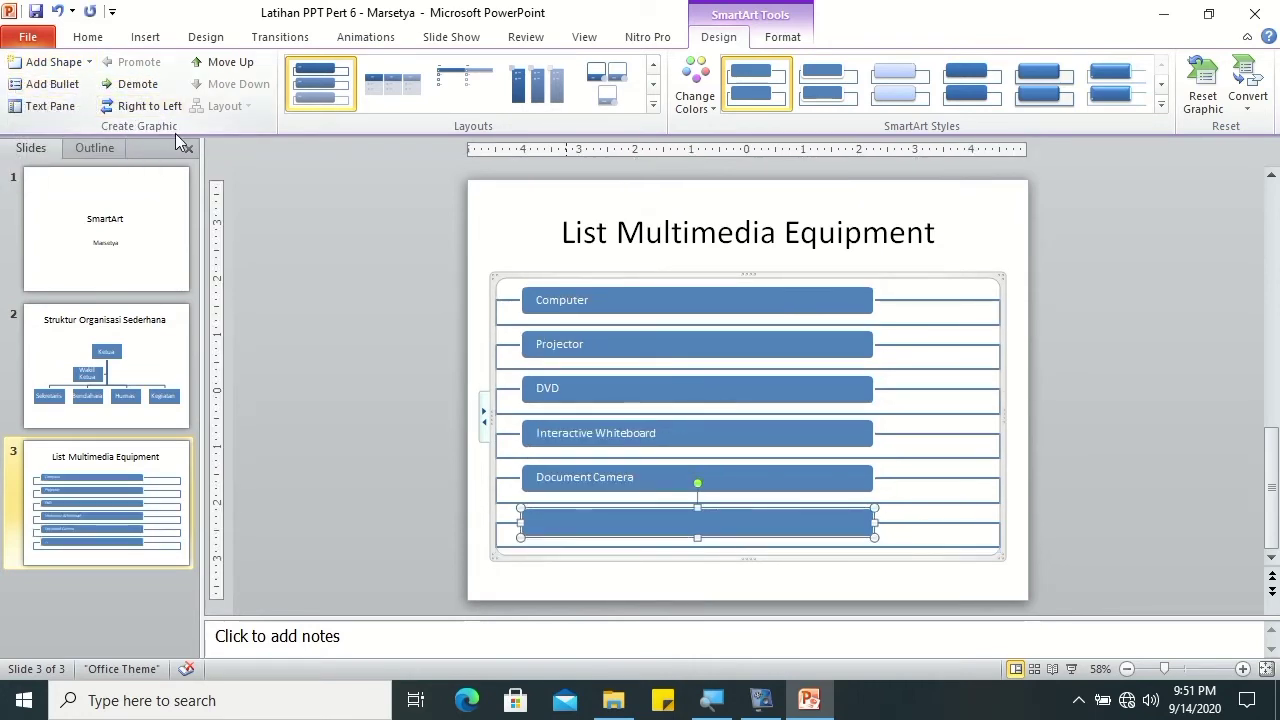
pyautogui.write('Scanner')
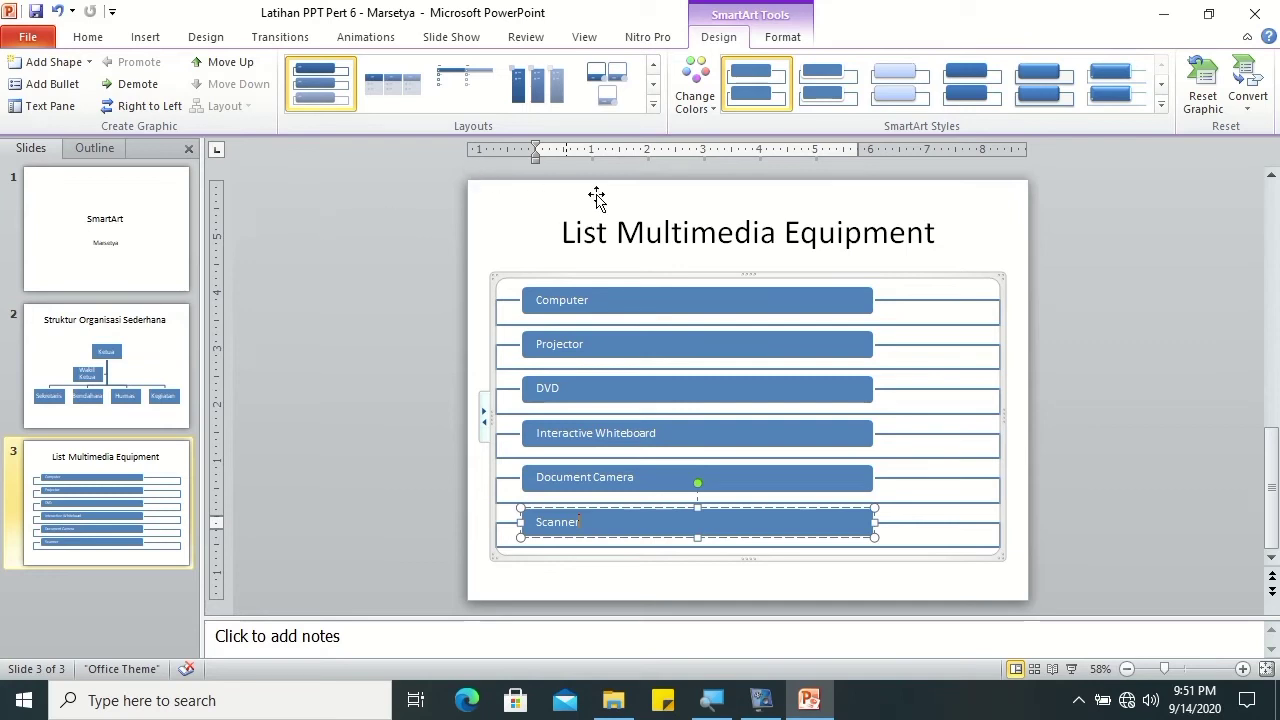
# Step: Apply the dark-blue colour scheme to the equipment list diagram
pyautogui.click(708, 108)
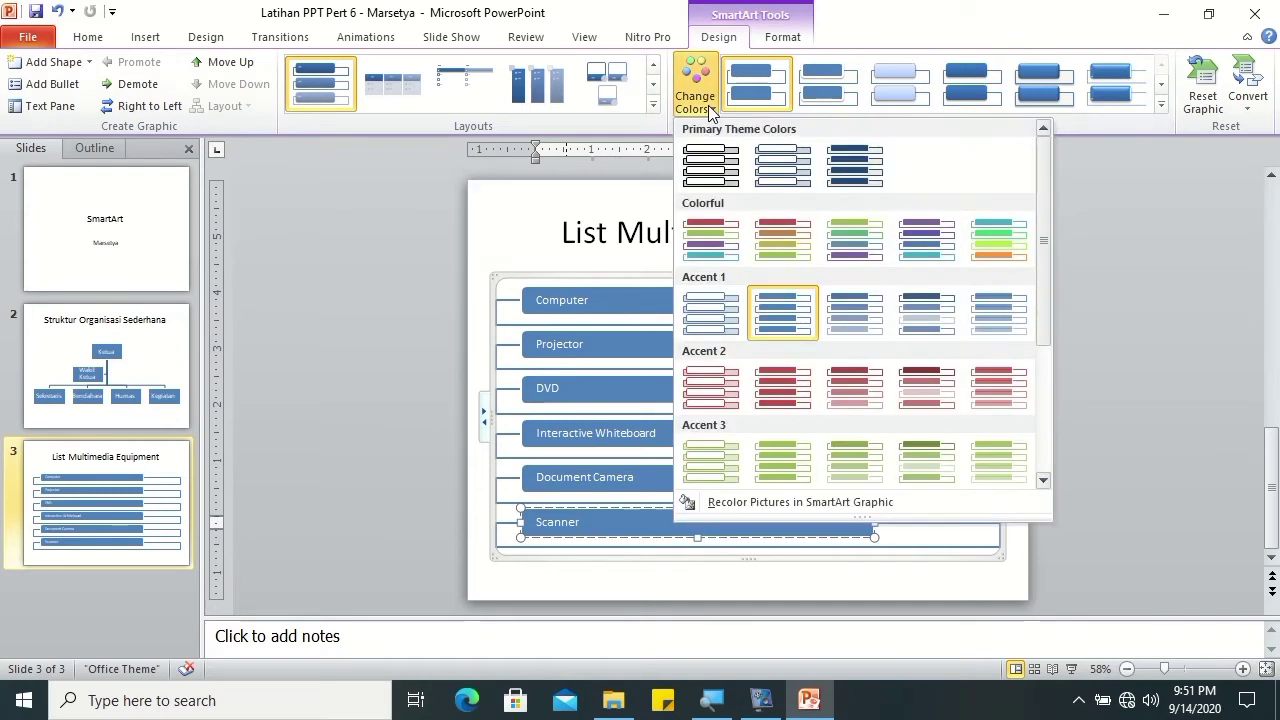
pyautogui.click(720, 173)
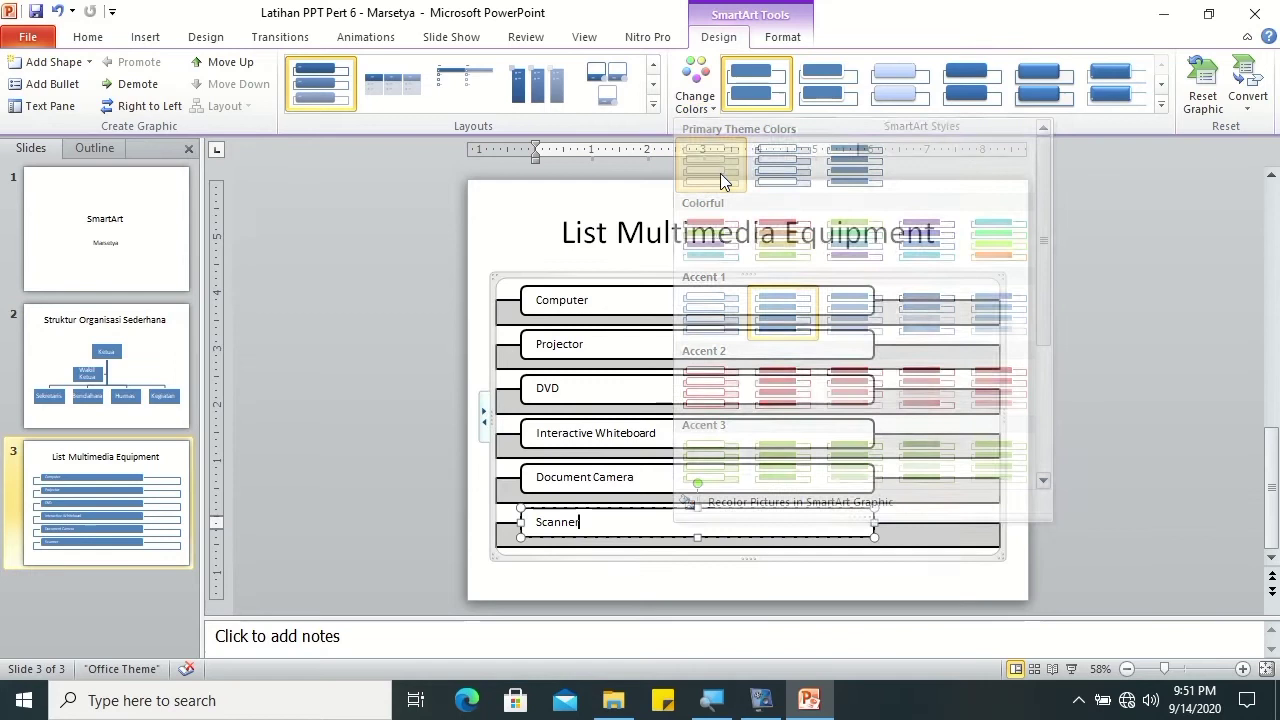
pyautogui.click(695, 100)
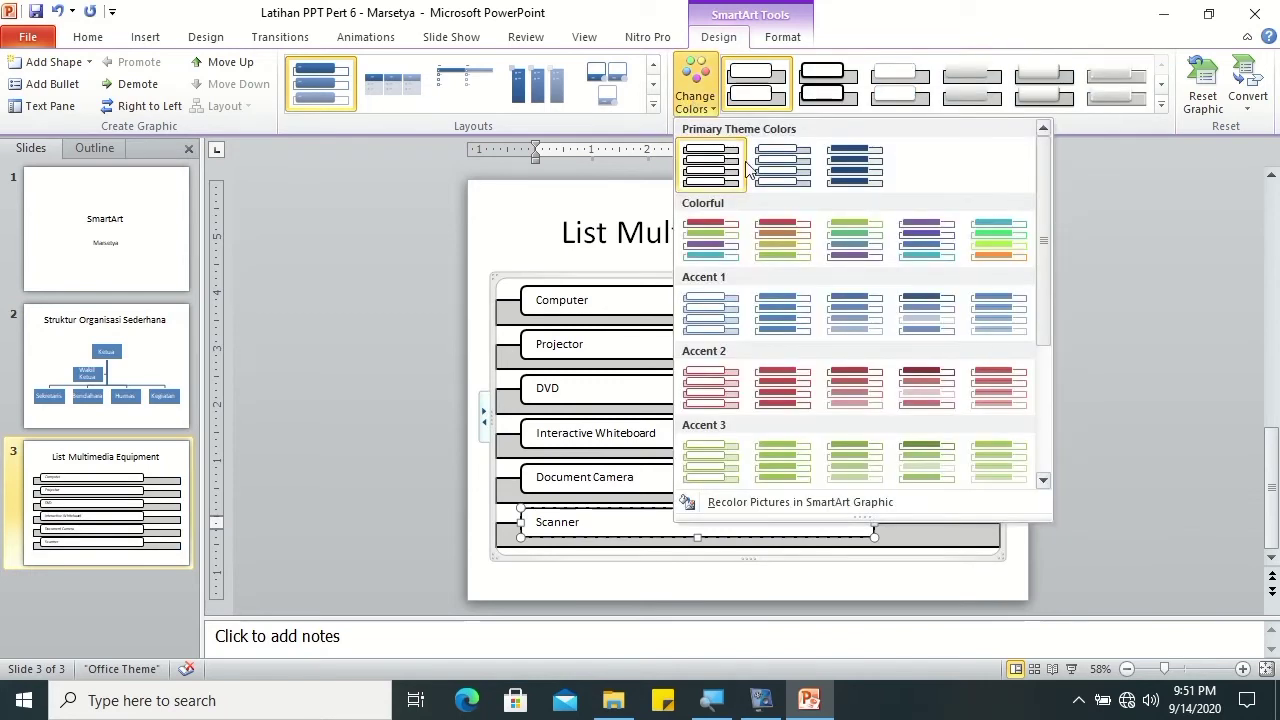
pyautogui.click(825, 168)
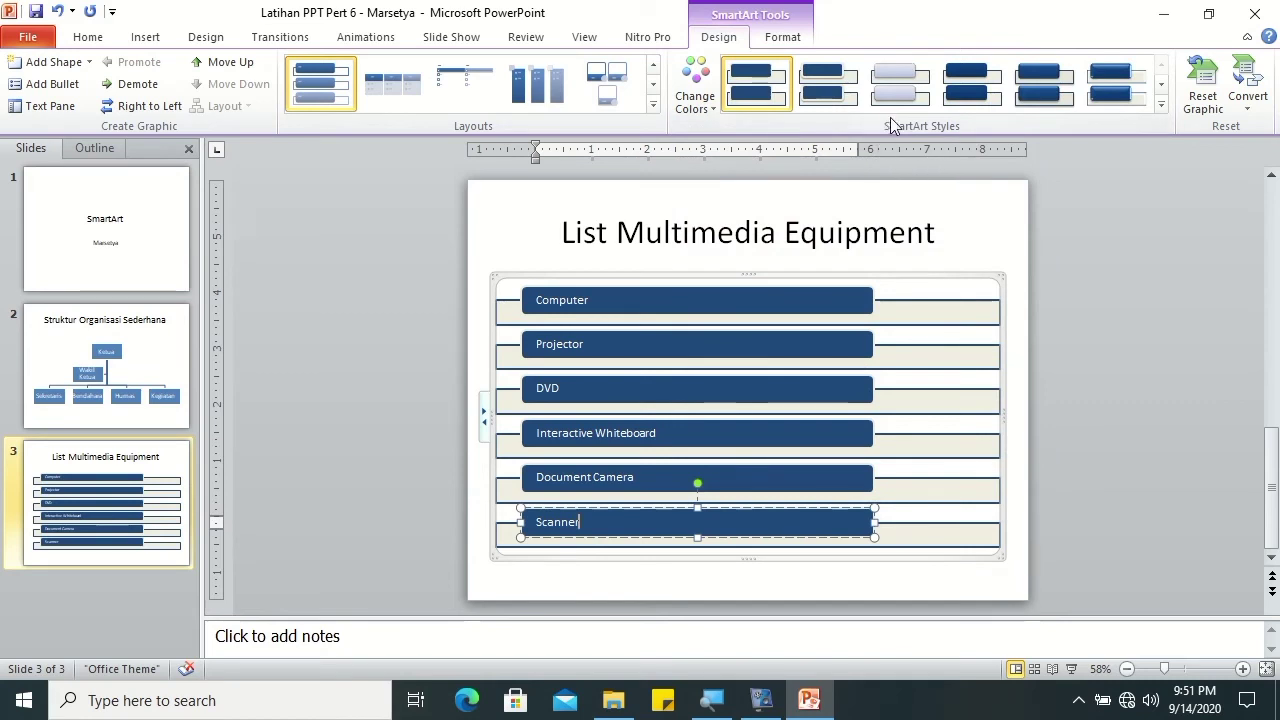
# Step: Give the list diagram a shaded, raised 3-D SmartArt style
pyautogui.click(1161, 104)
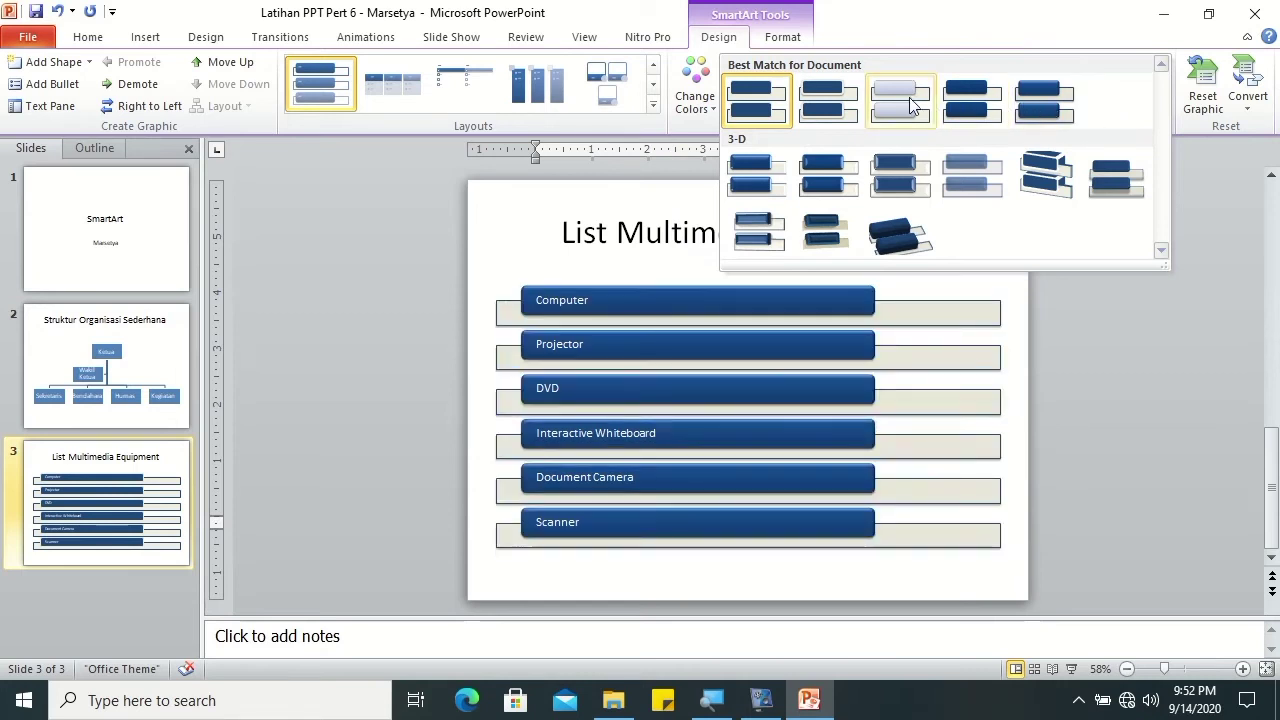
pyautogui.click(955, 110)
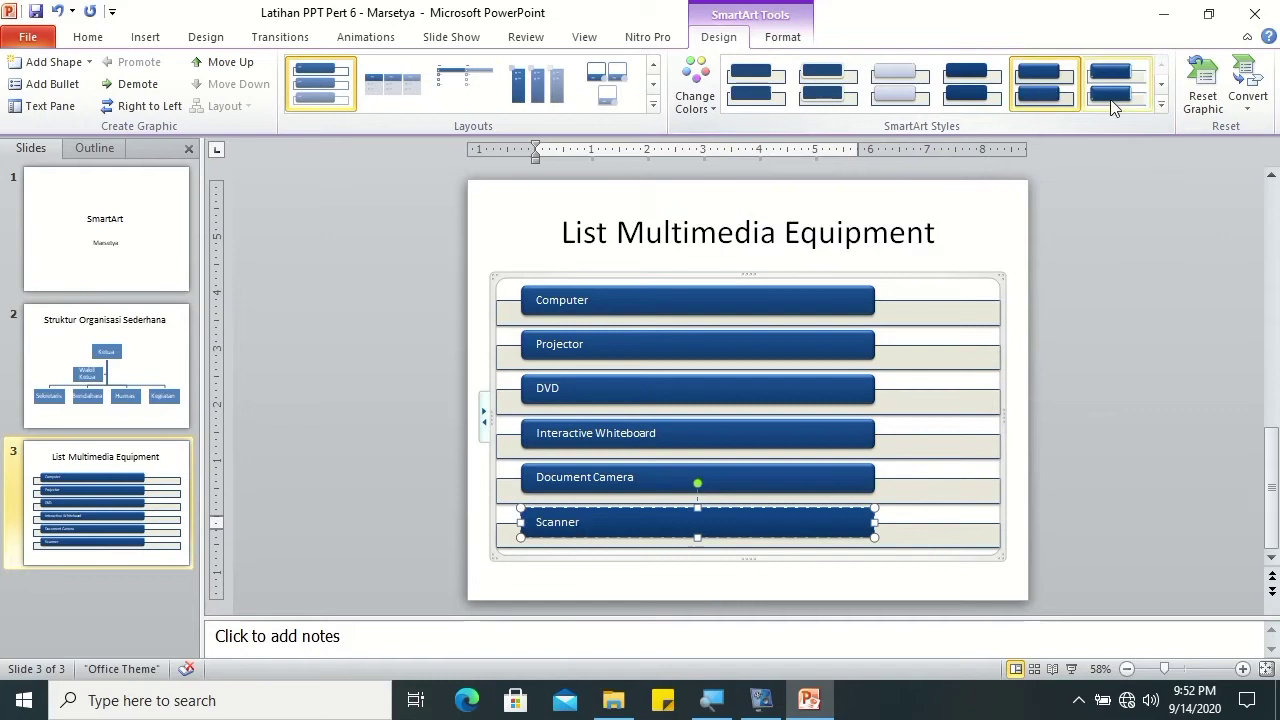
pyautogui.click(1075, 97)
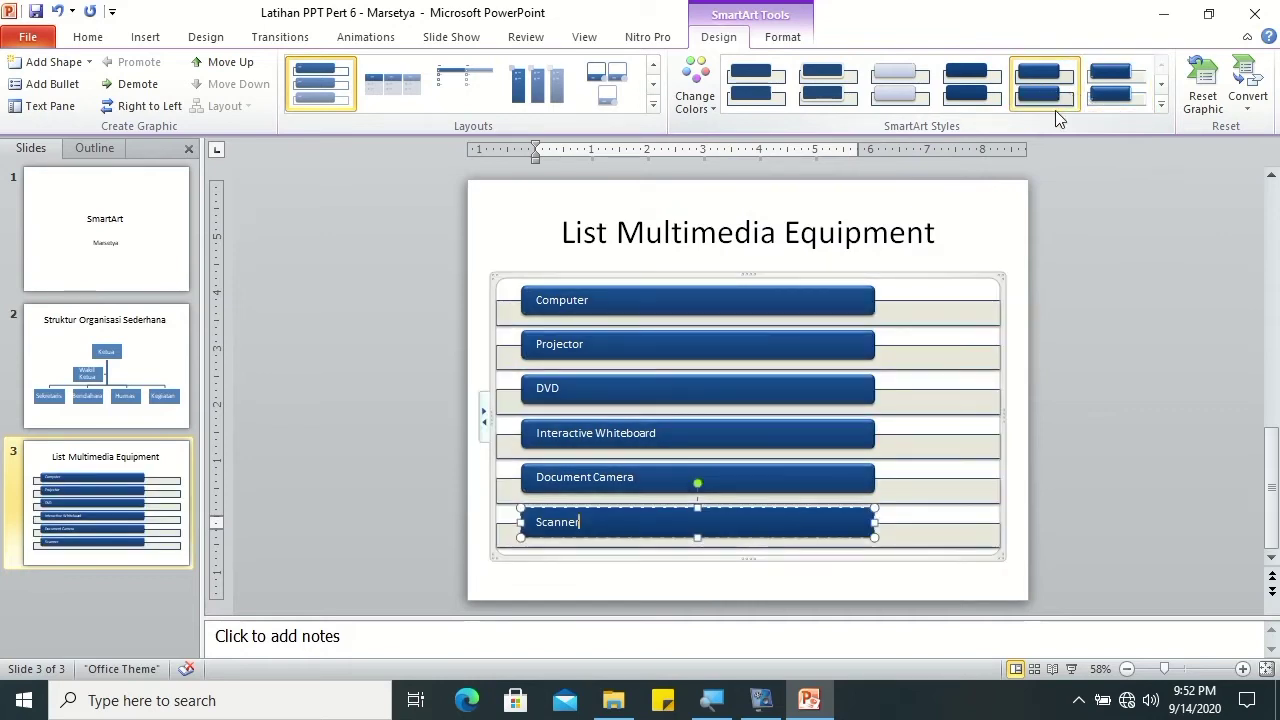
pyautogui.click(780, 37)
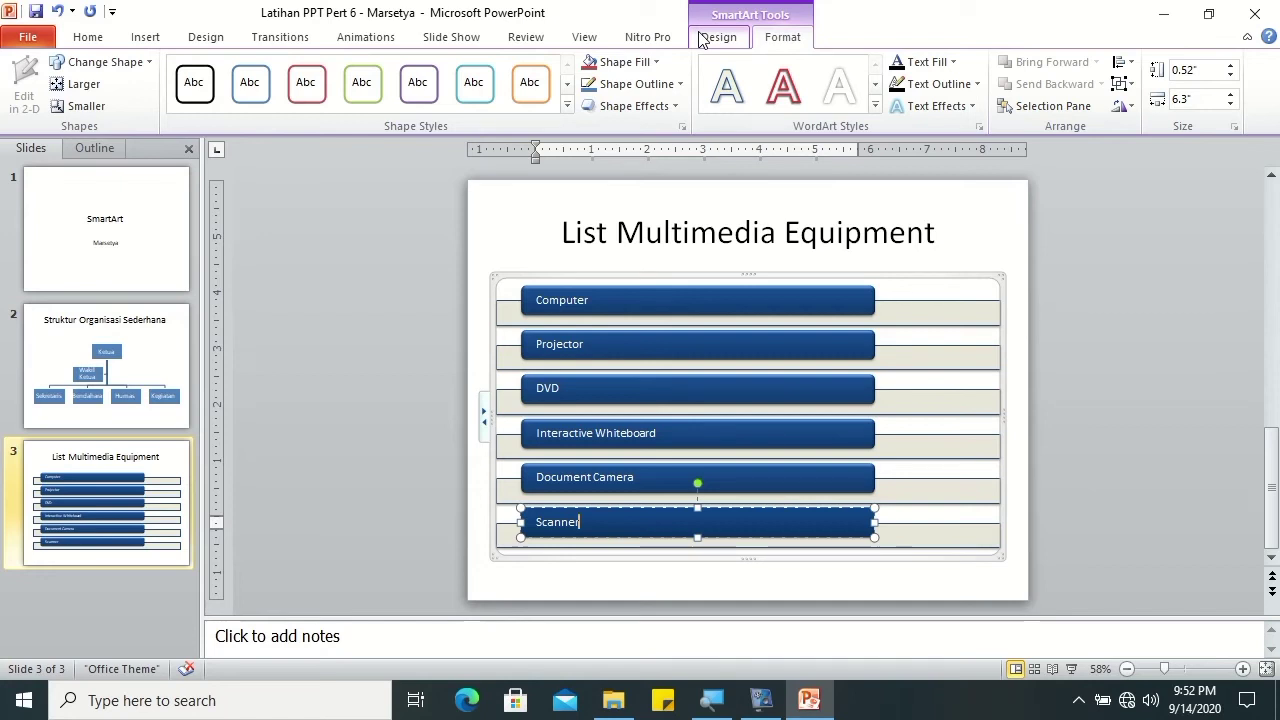
pyautogui.click(716, 37)
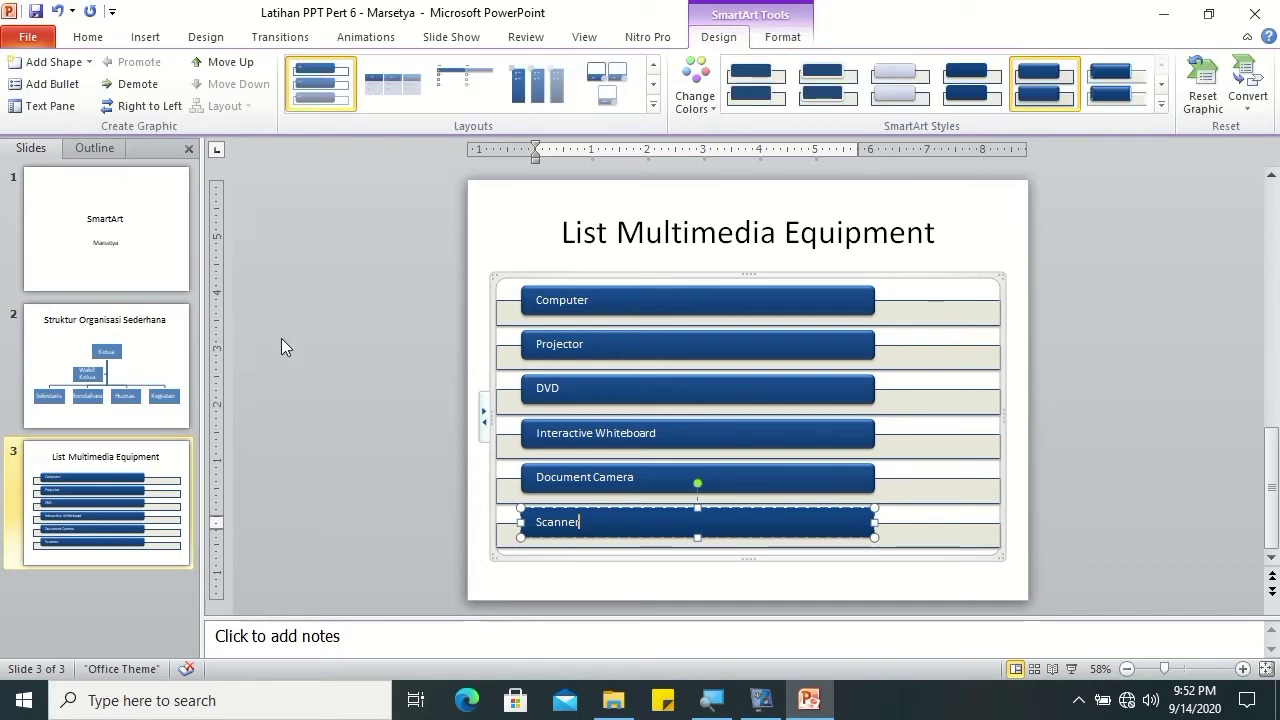
pyautogui.click(281, 345)
# Step: Select the slide 2 org chart and try the green and black-outline colour schemes
pyautogui.click(165, 370)
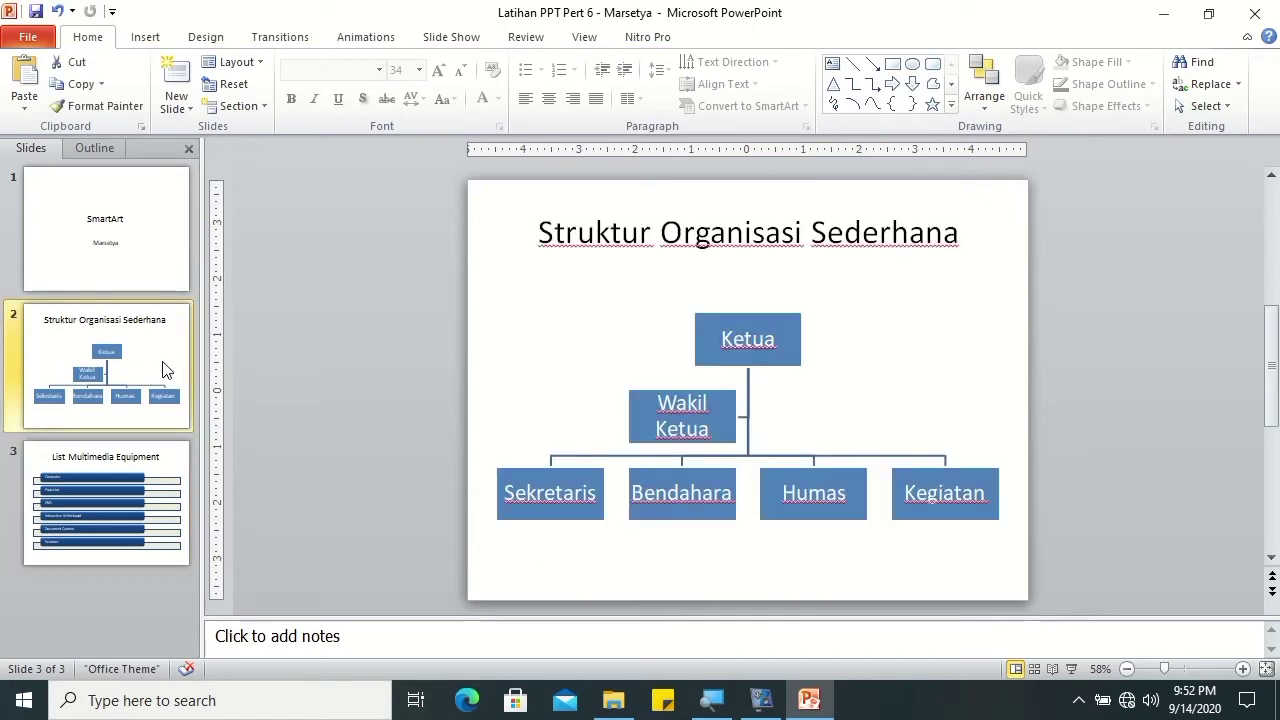
pyautogui.click(705, 322)
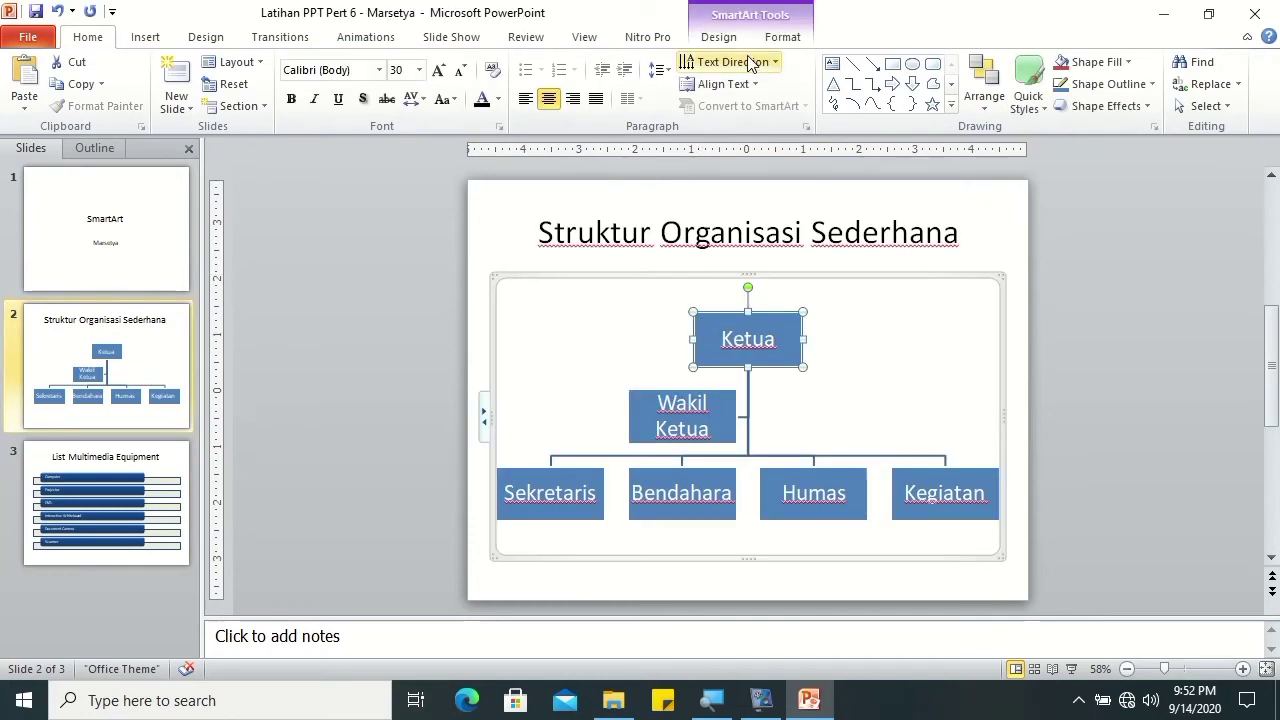
pyautogui.click(716, 37)
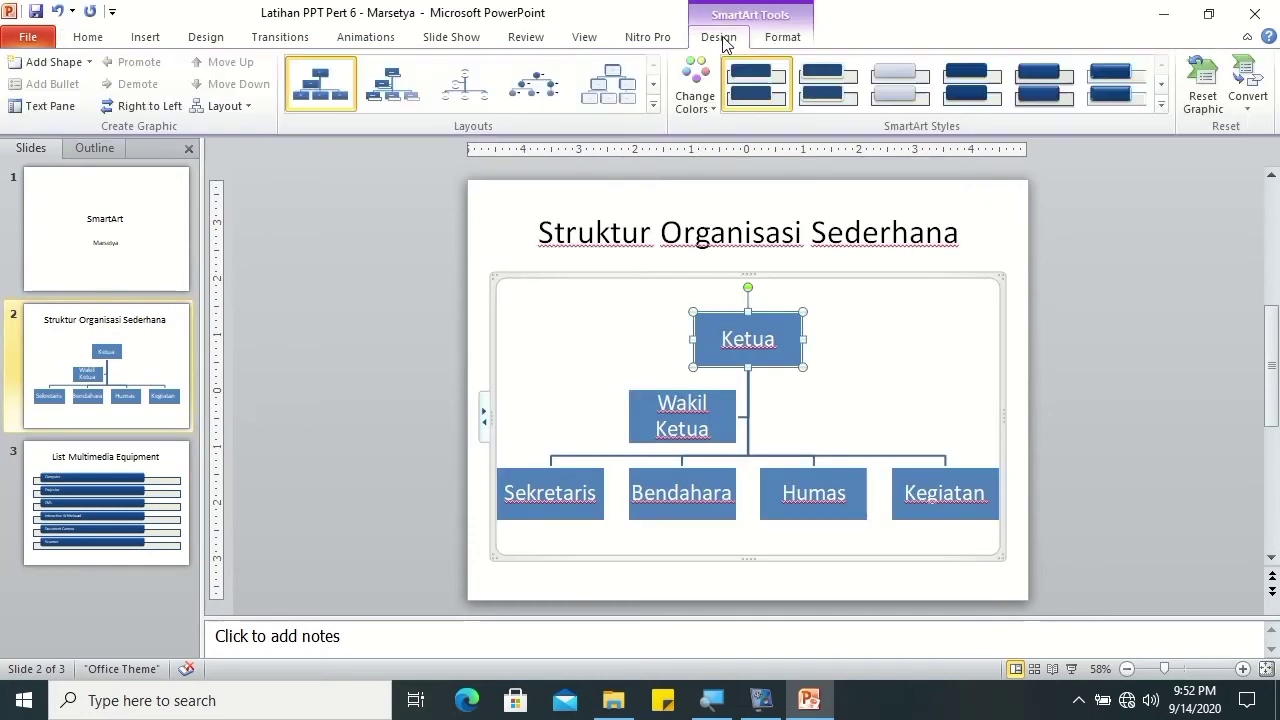
pyautogui.click(533, 276)
pyautogui.click(640, 302)
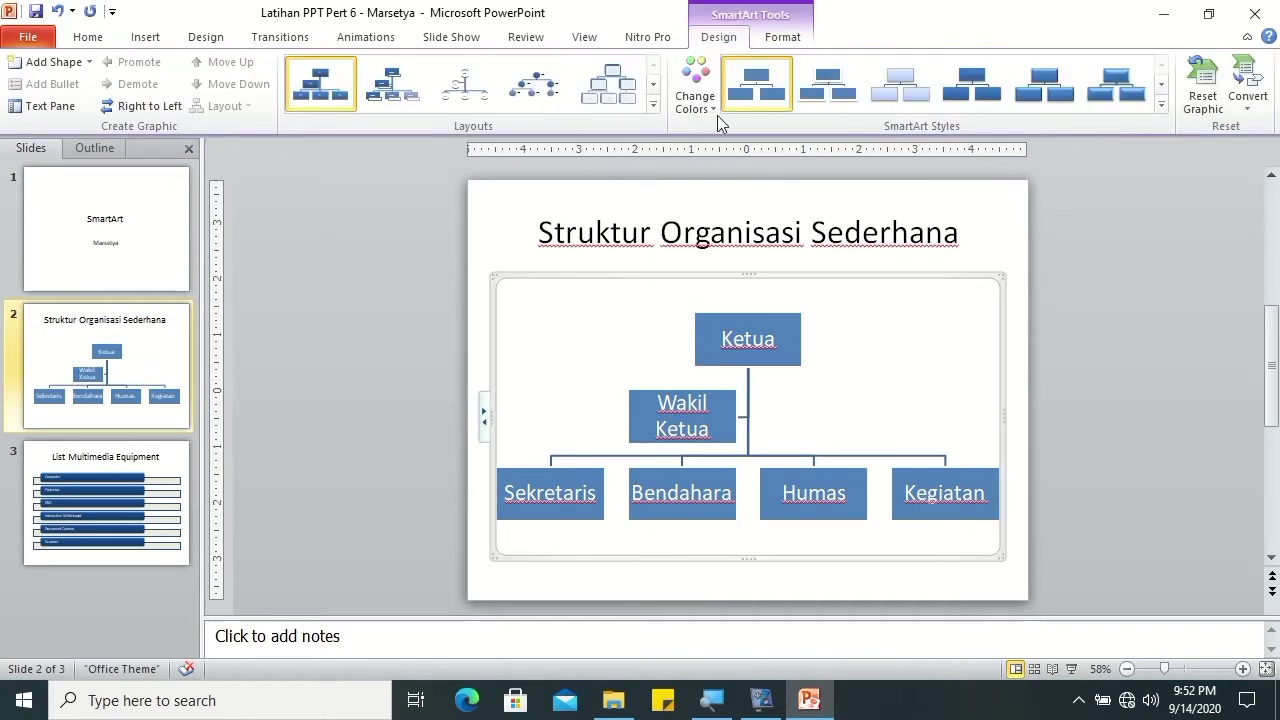
pyautogui.click(708, 104)
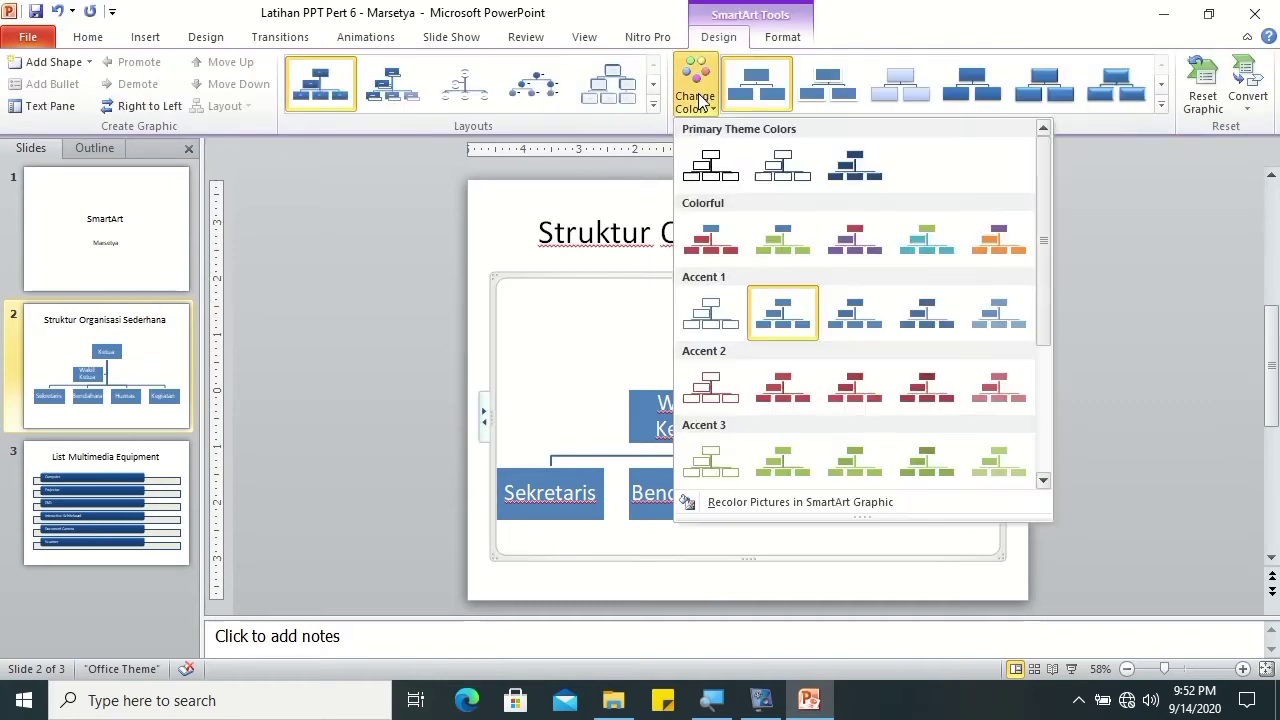
pyautogui.click(777, 235)
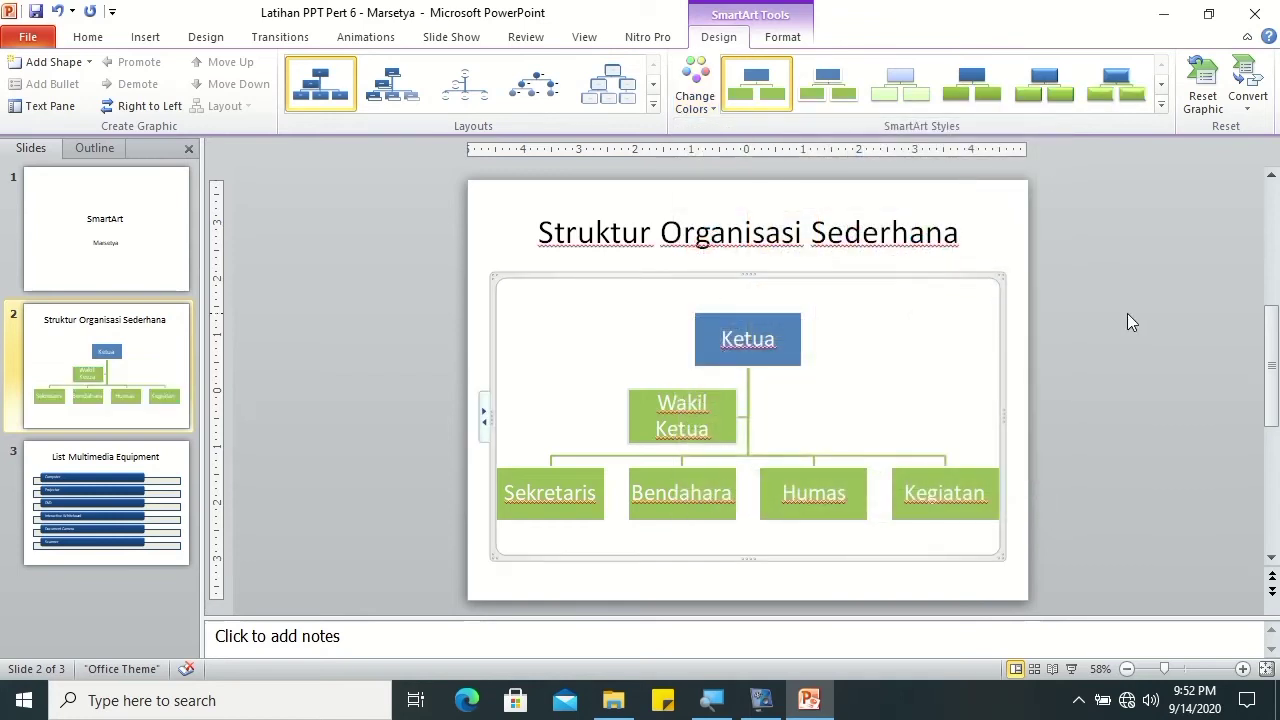
pyautogui.click(720, 97)
pyautogui.click(710, 165)
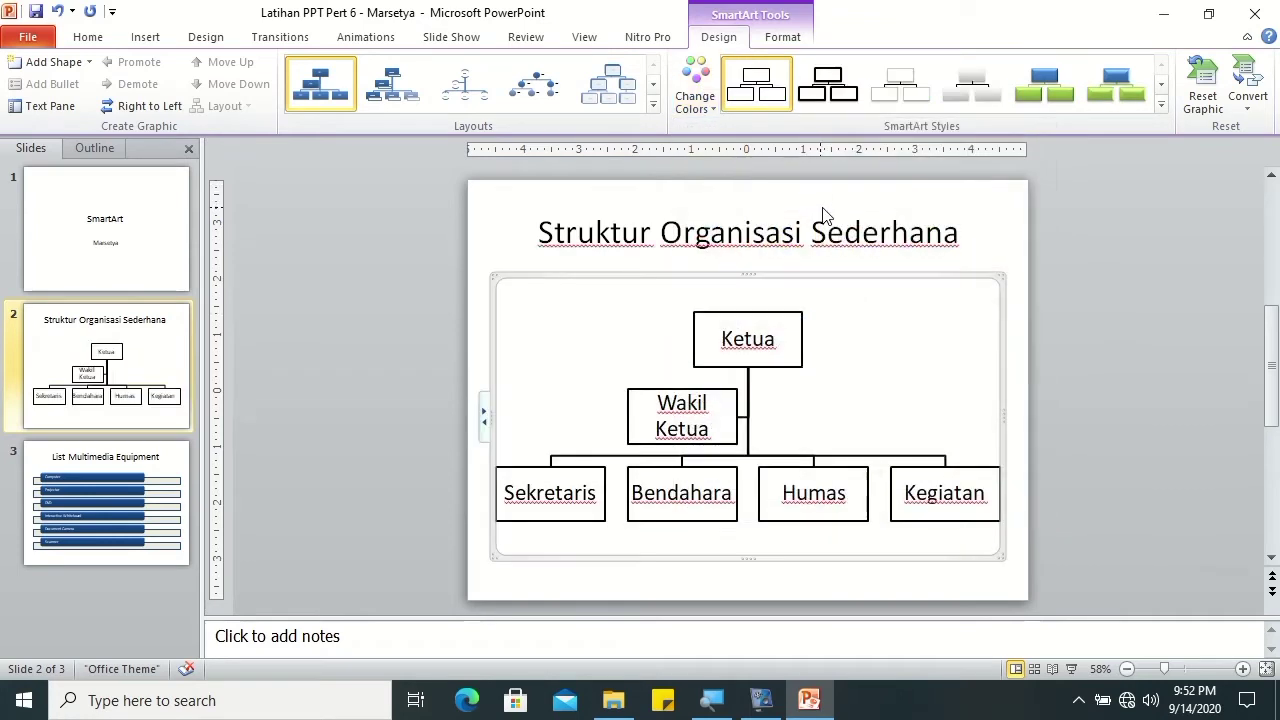
# Step: Give the chart a shaded outlined style and dark-blue colours, then reselect slide 3
pyautogui.click(958, 93)
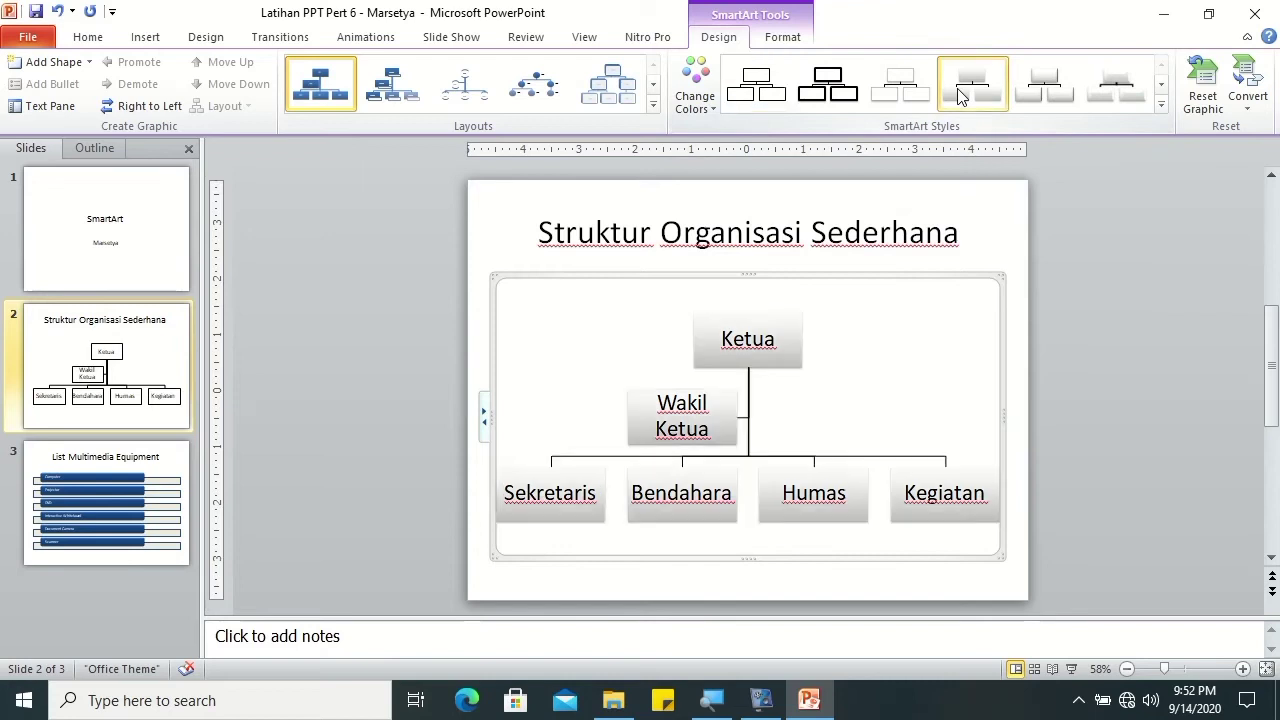
pyautogui.click(1035, 95)
pyautogui.click(708, 100)
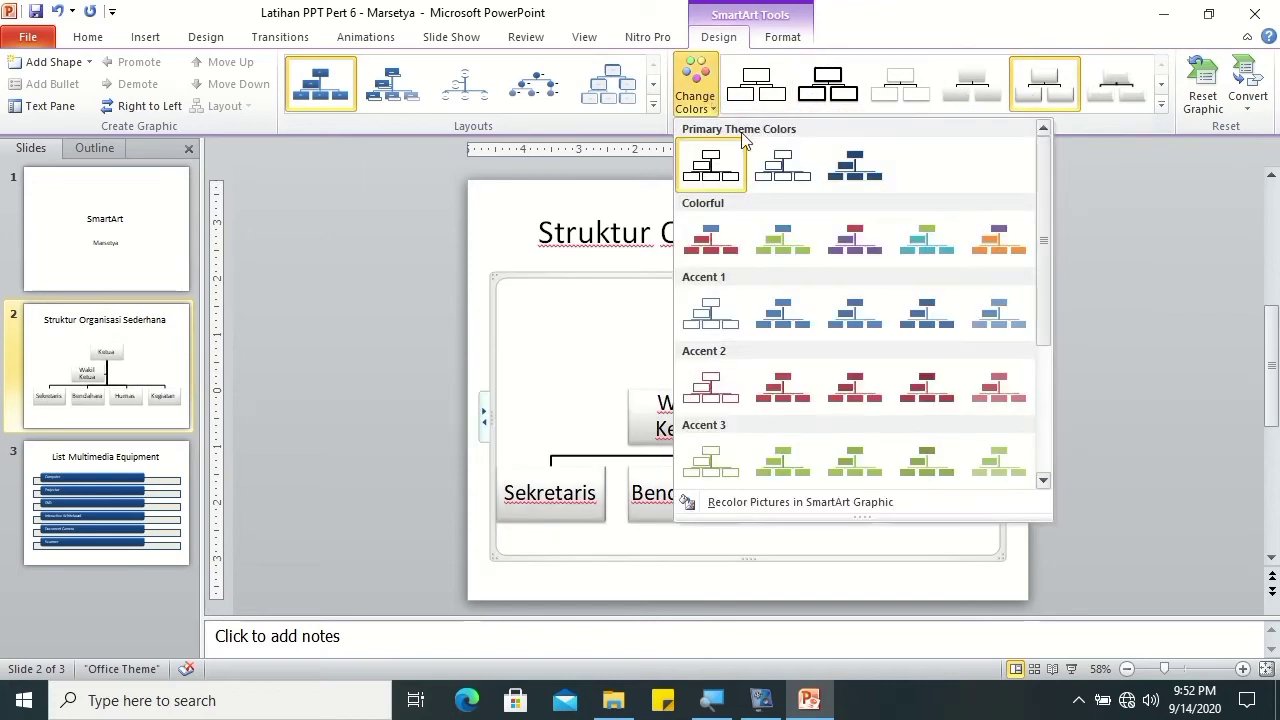
pyautogui.click(855, 165)
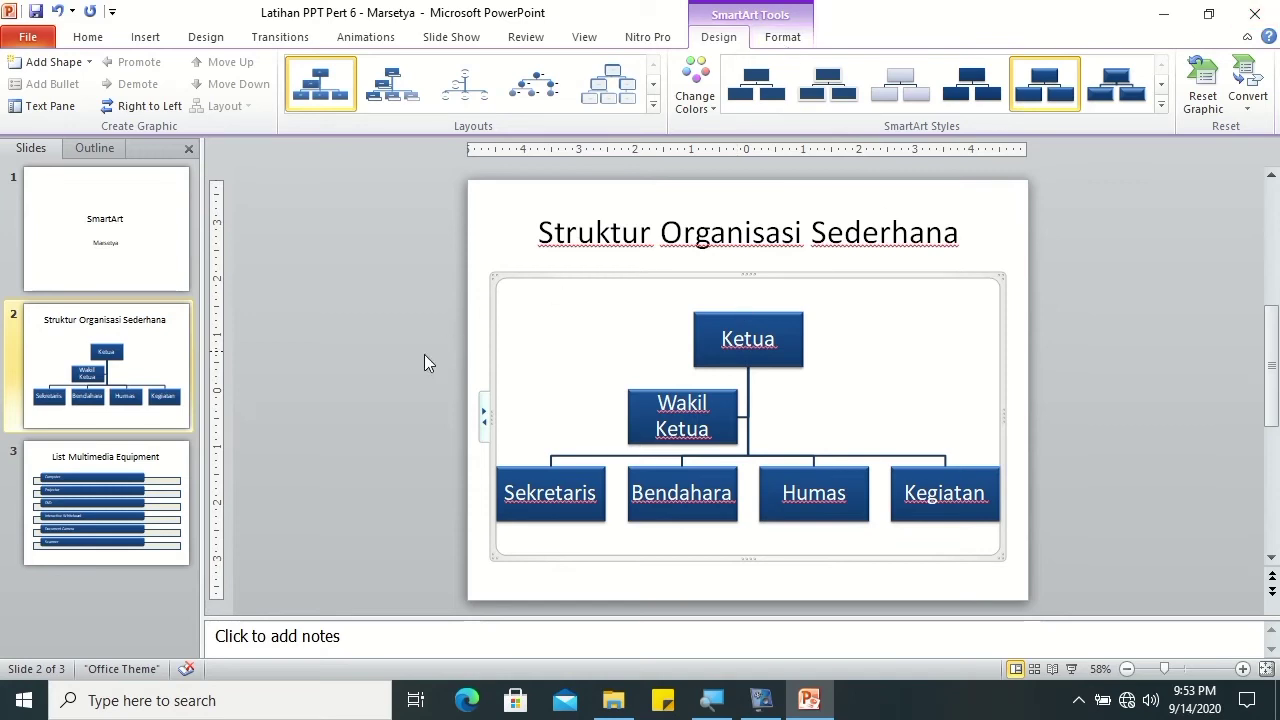
pyautogui.click(131, 590)
pyautogui.click(145, 37)
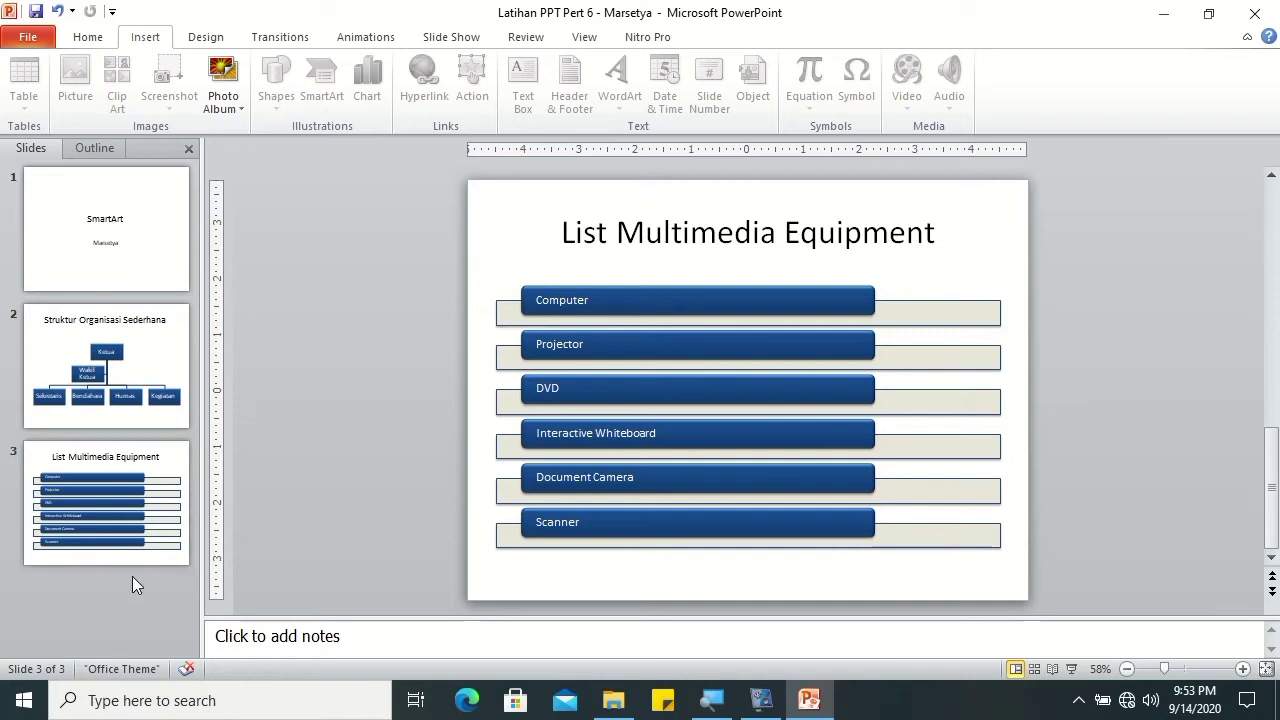
# Step: Add a new Title and Content slide after slide 3
pyautogui.click(80, 37)
pyautogui.click(176, 103)
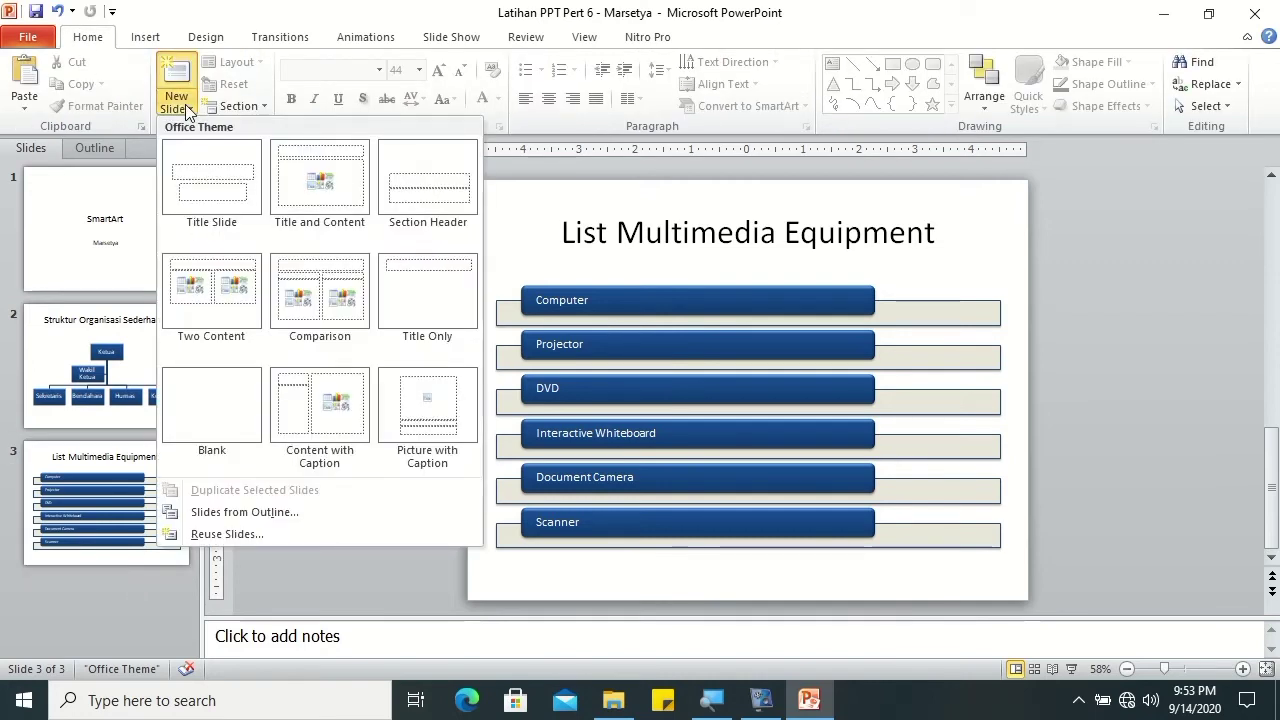
pyautogui.click(283, 186)
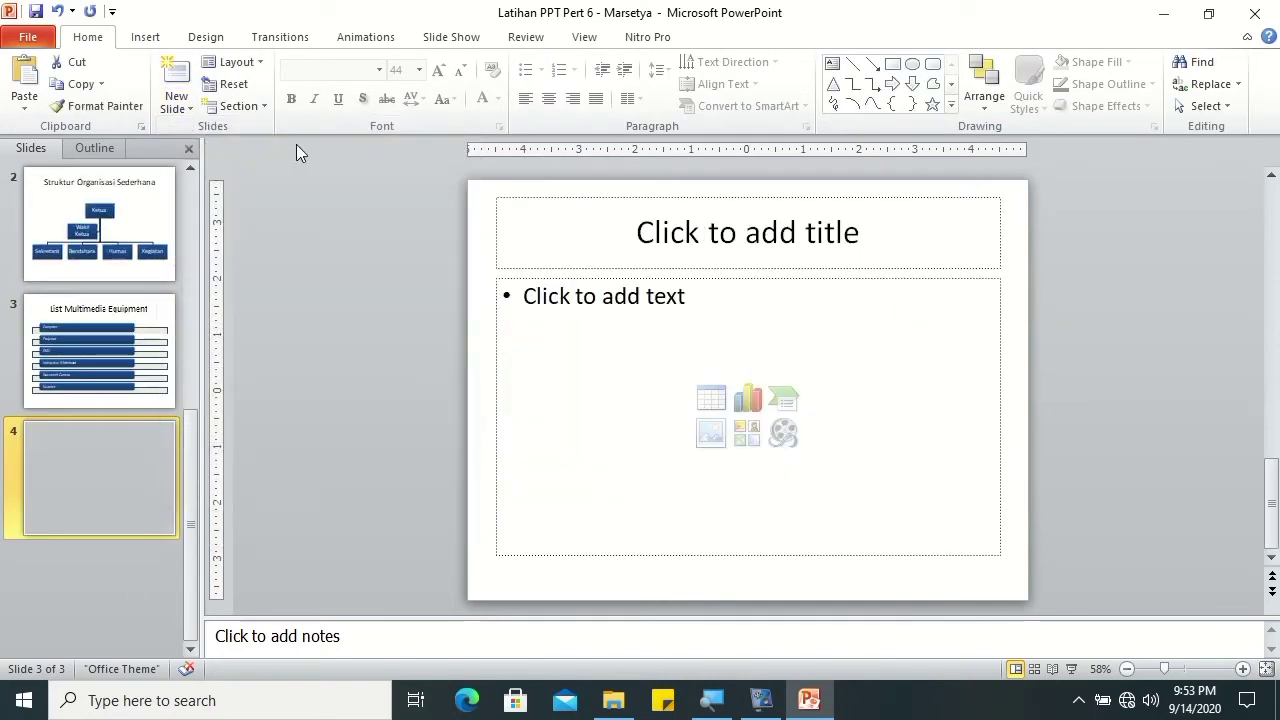
# Step: Insert a Basic Bending Process SmartArt from the Process category
pyautogui.click(147, 37)
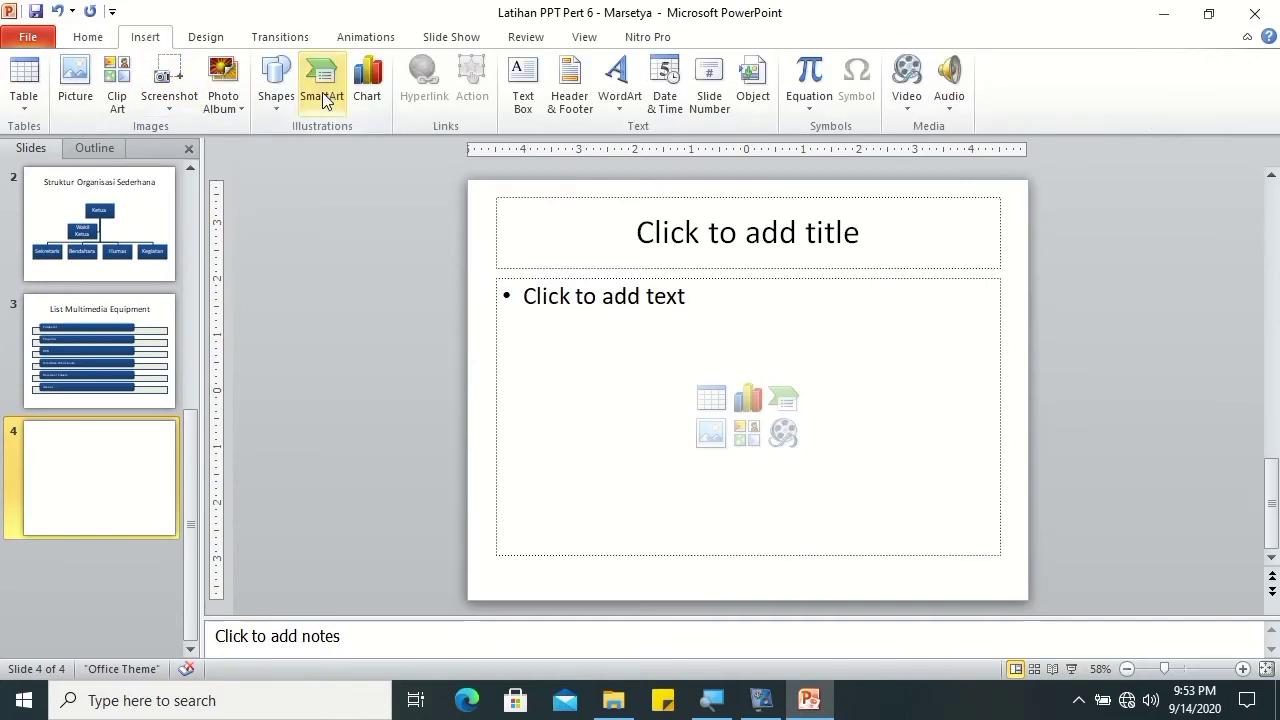
pyautogui.click(326, 107)
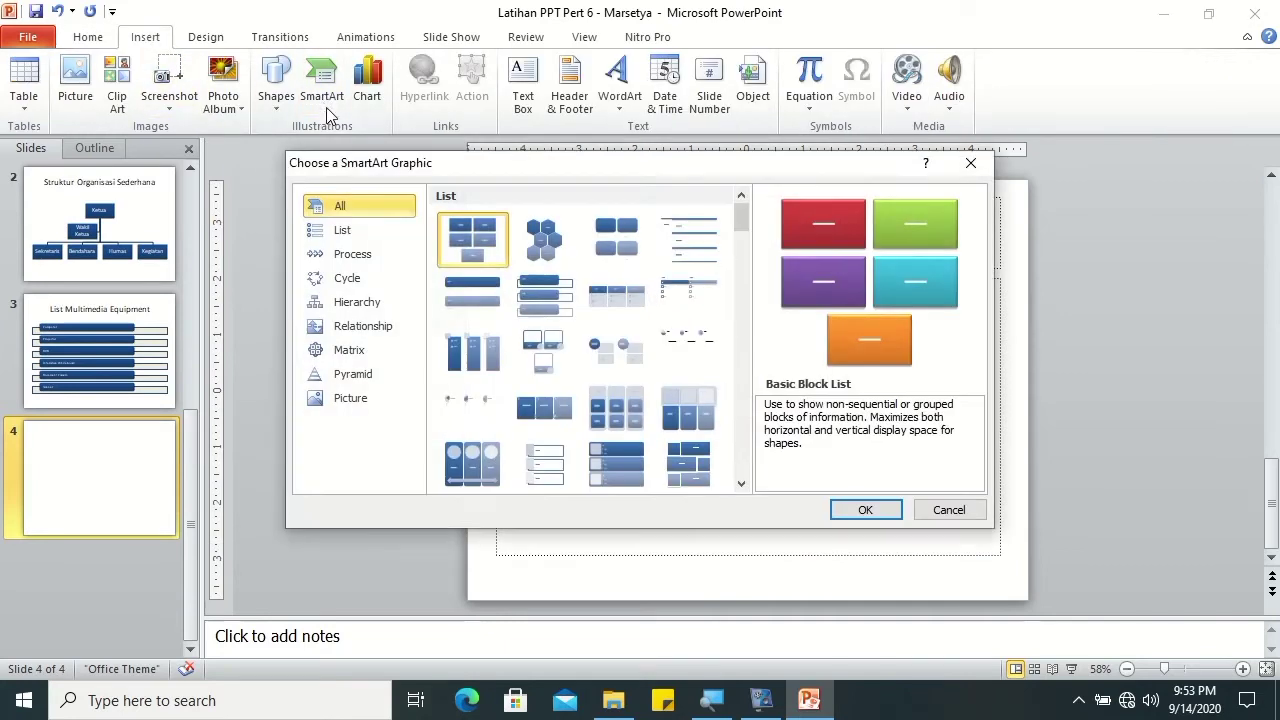
pyautogui.click(360, 256)
pyautogui.moveTo(744, 247); pyautogui.dragTo(734, 418)
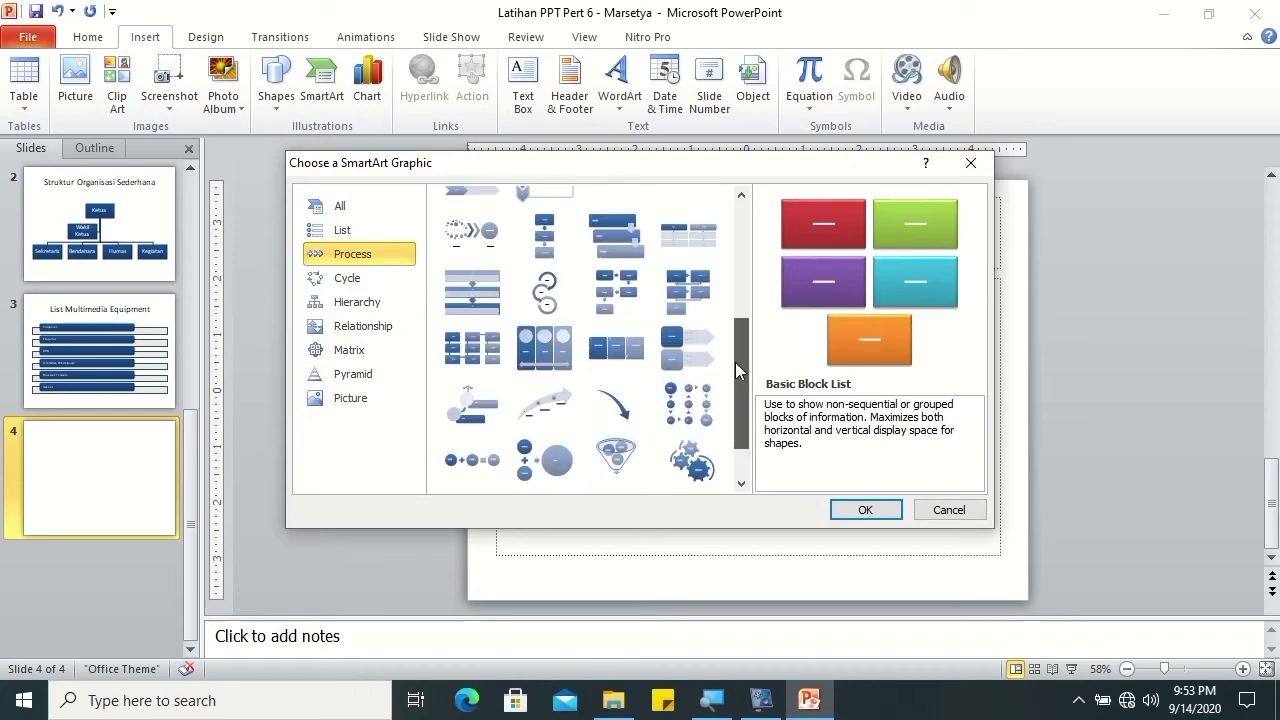
pyautogui.click(632, 230)
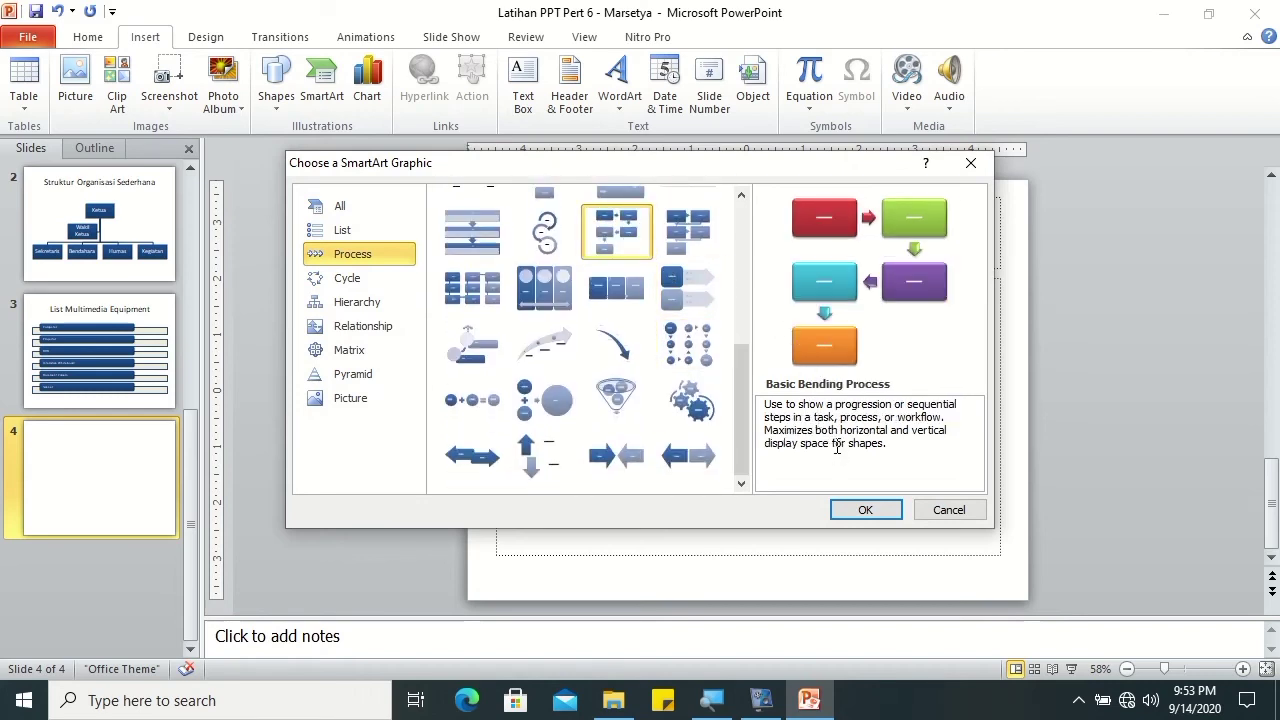
pyautogui.click(858, 509)
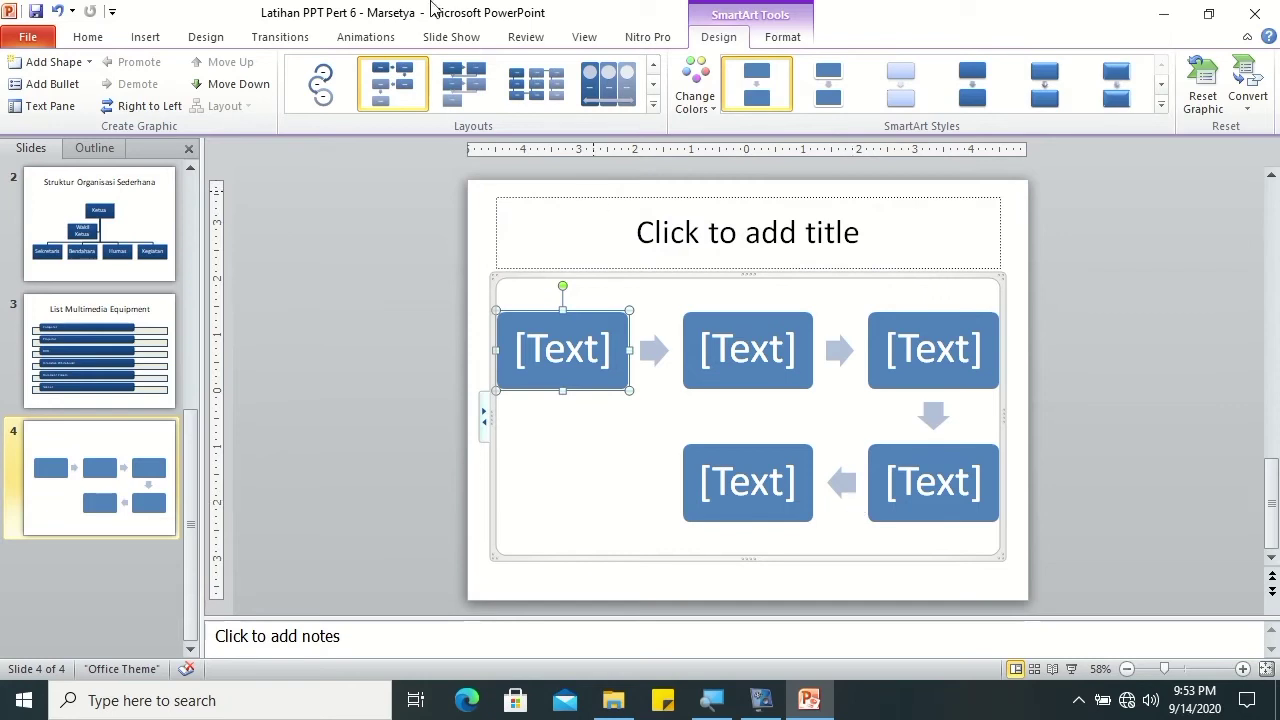
# Step: Type 'How to make Coffee' into the slide 4 title placeholder
pyautogui.click(588, 240)
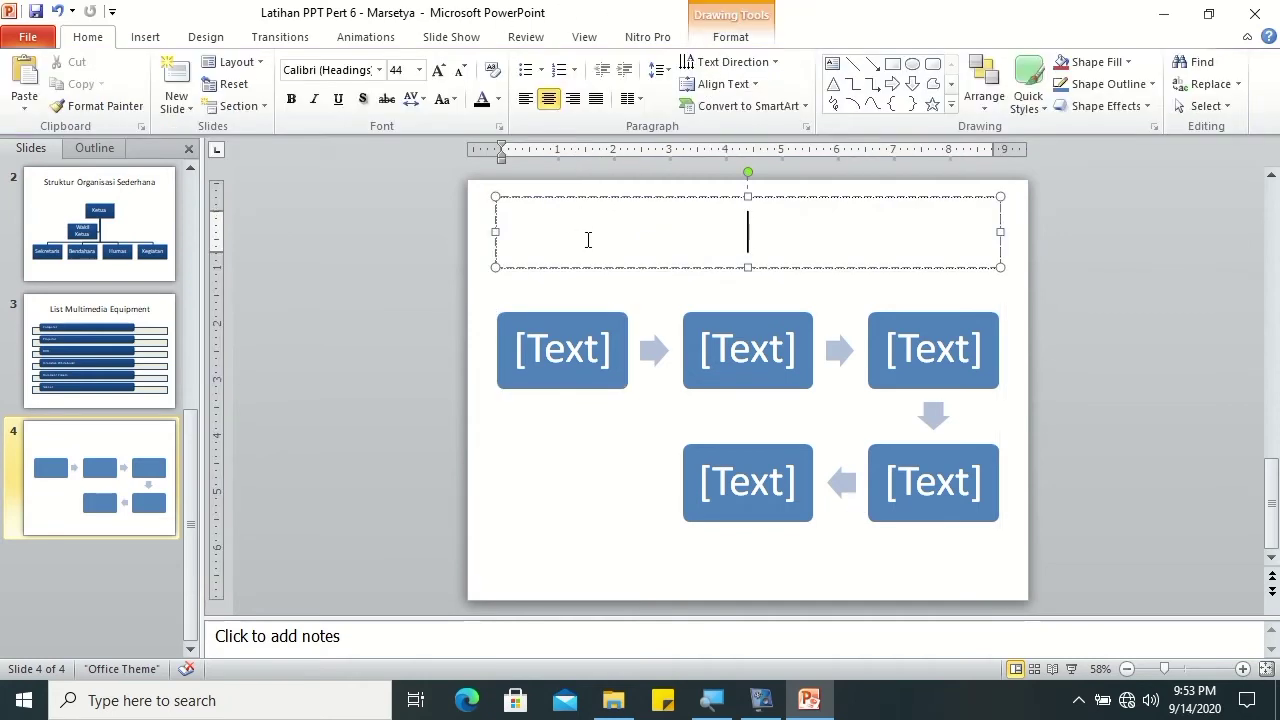
pyautogui.write('How to make')
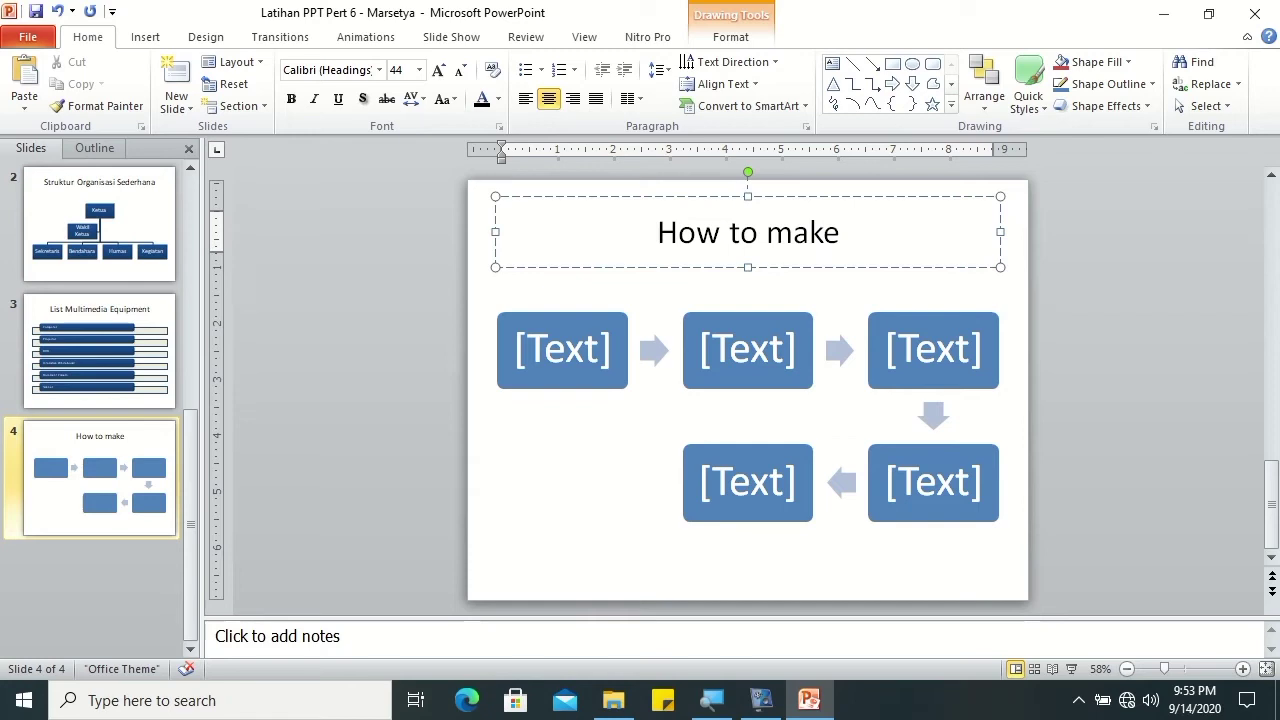
pyautogui.write(' Cof')
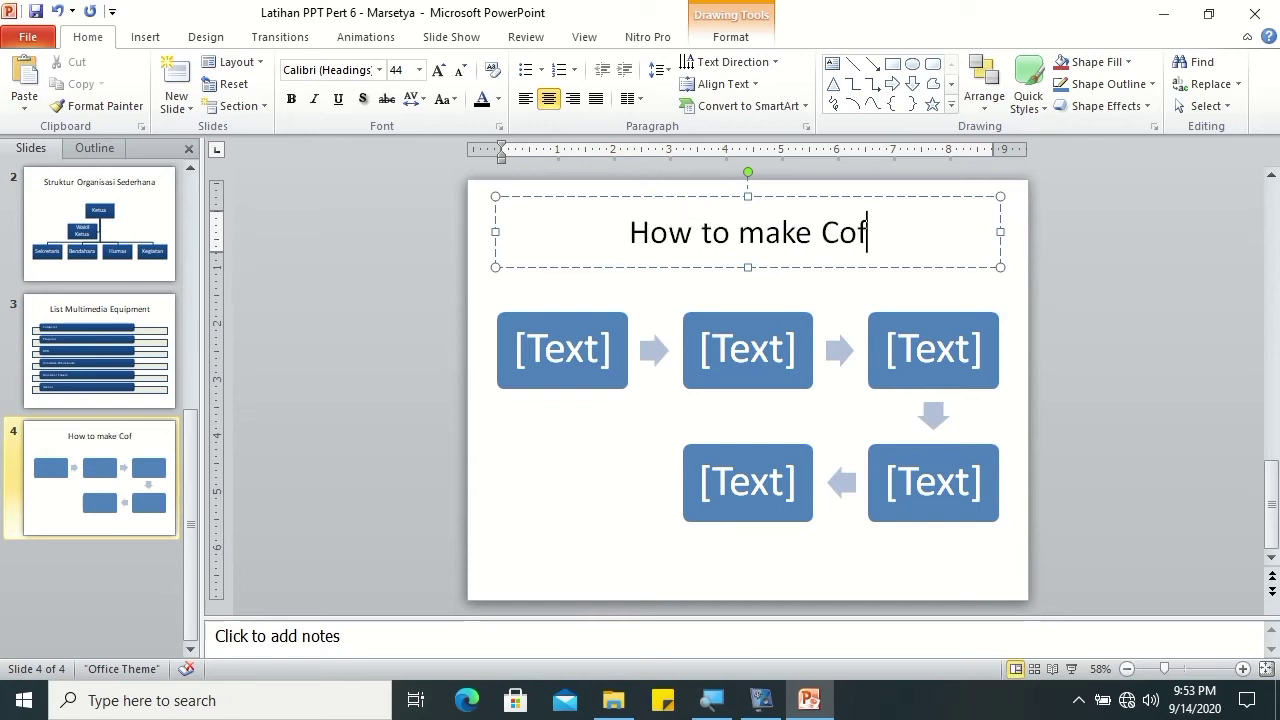
pyautogui.write('fee')
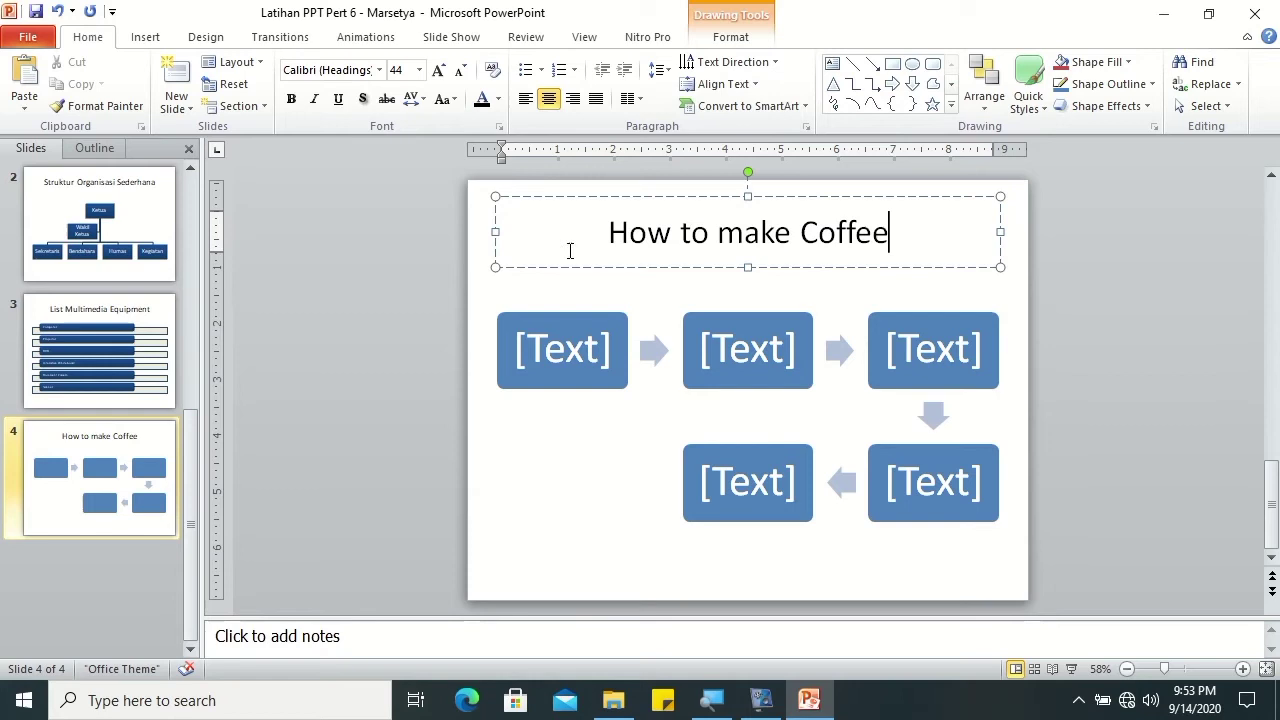
# Step: Enter the first three coffee steps: Wash coffee pot, Put in clean filter, Fill tank with water
pyautogui.click(544, 349)
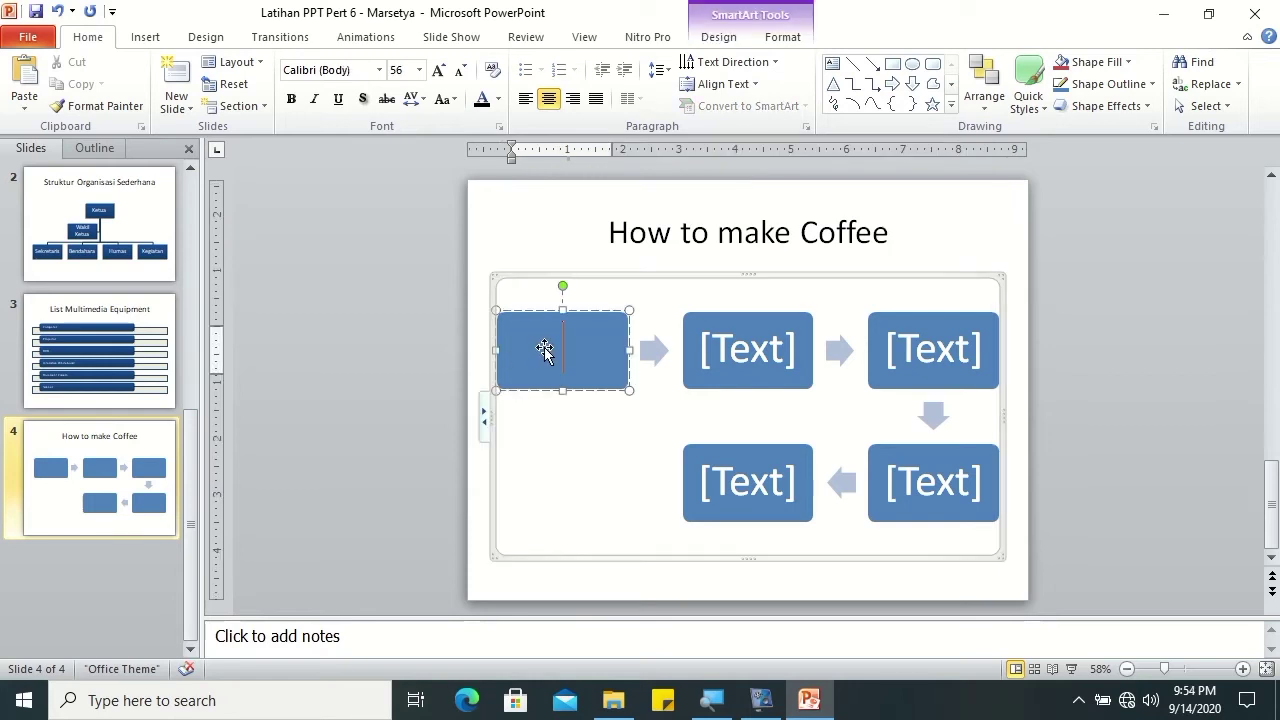
pyautogui.write('Wash')
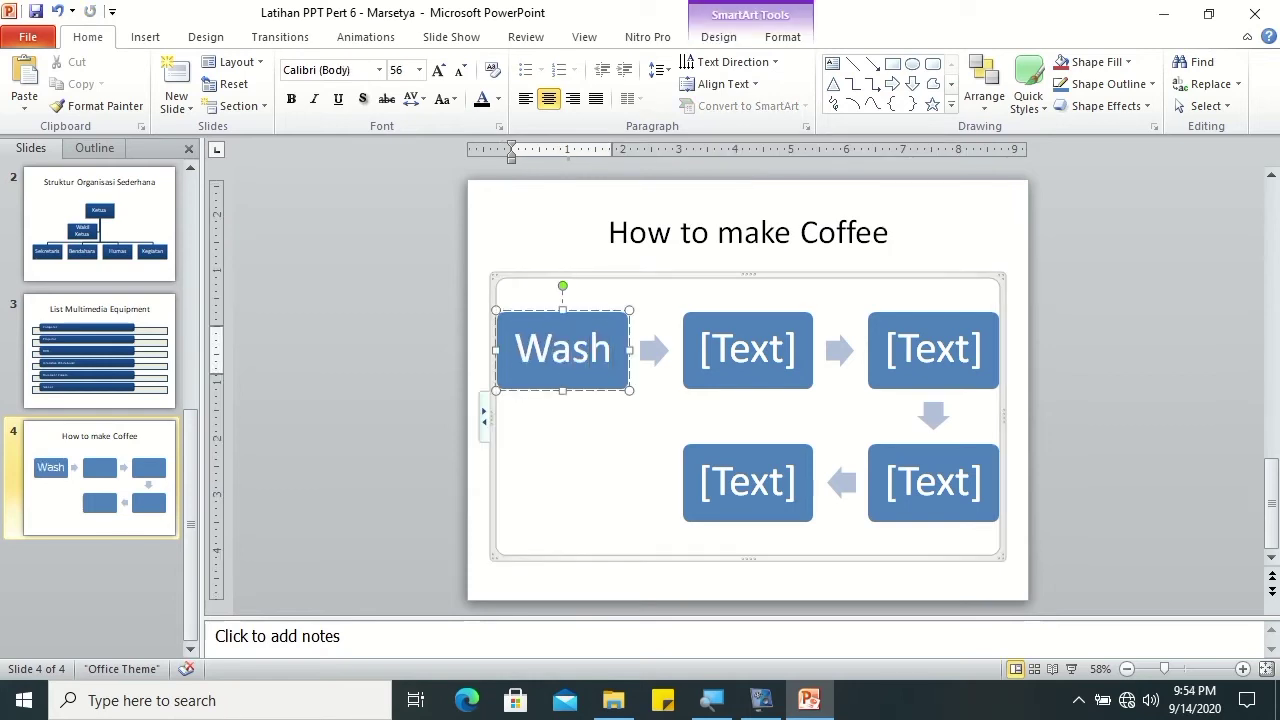
pyautogui.write(' cof')
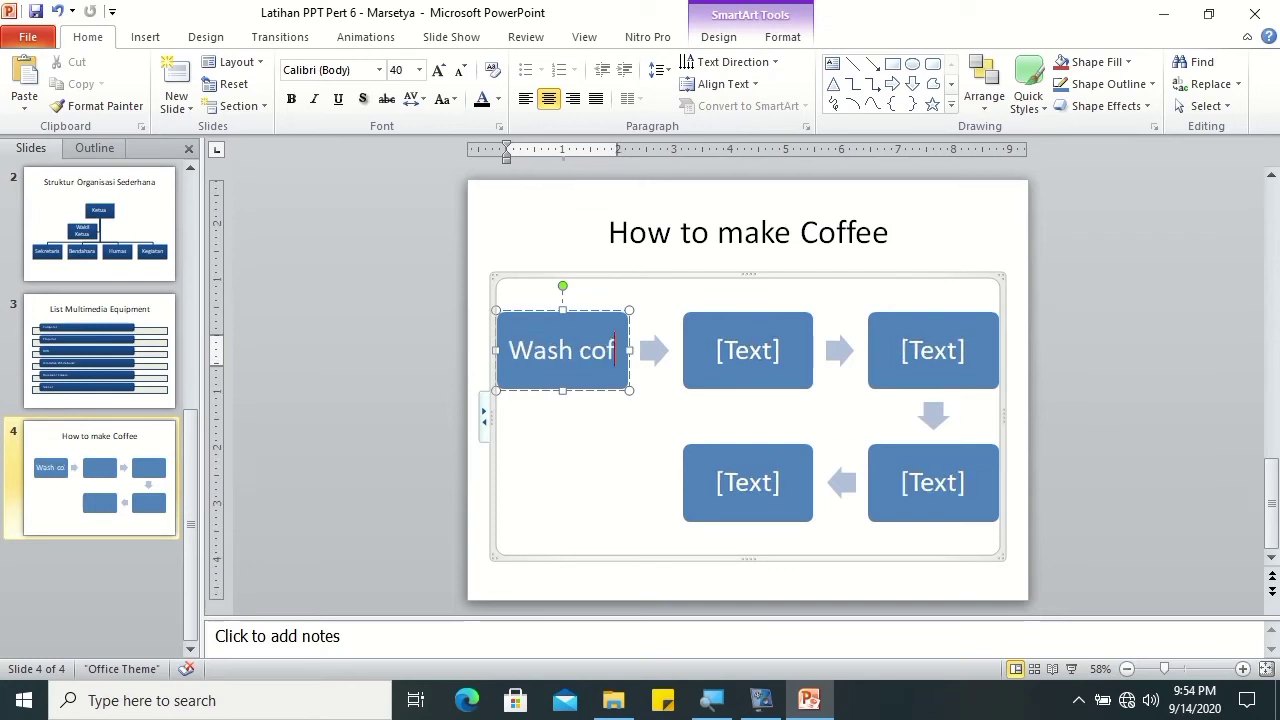
pyautogui.write('fee pot')
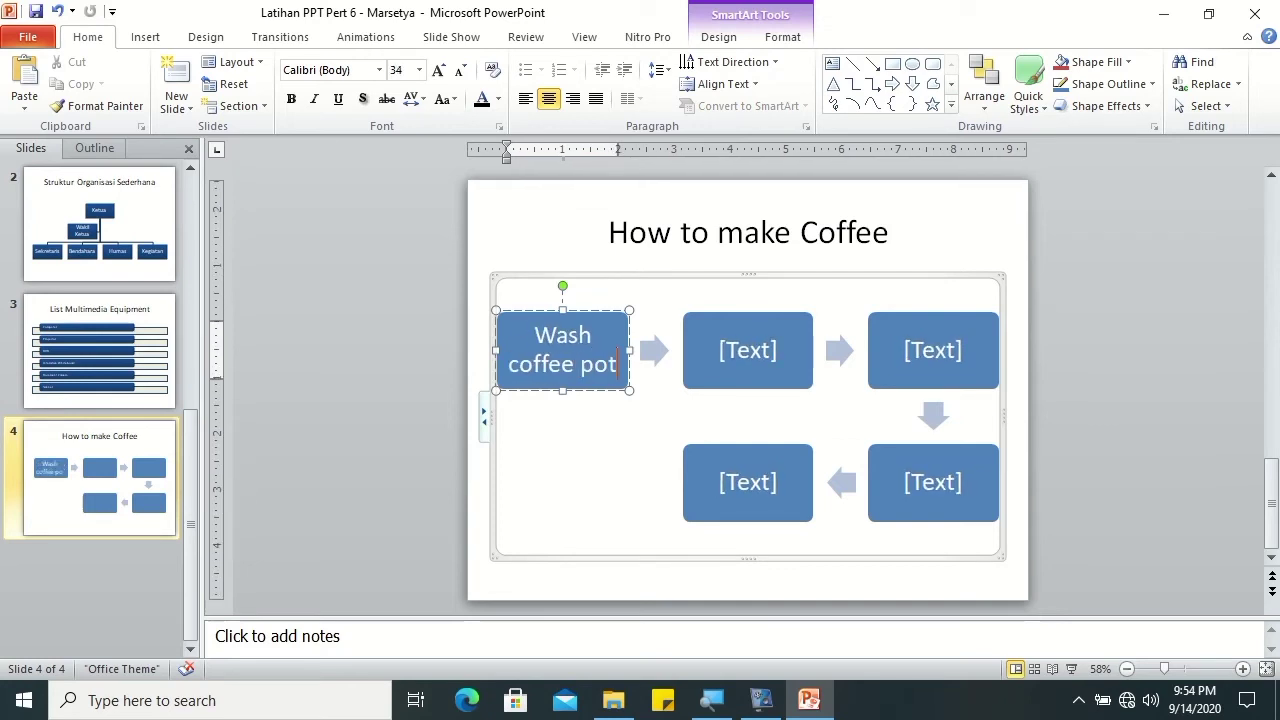
pyautogui.click(762, 355)
pyautogui.write('Put in')
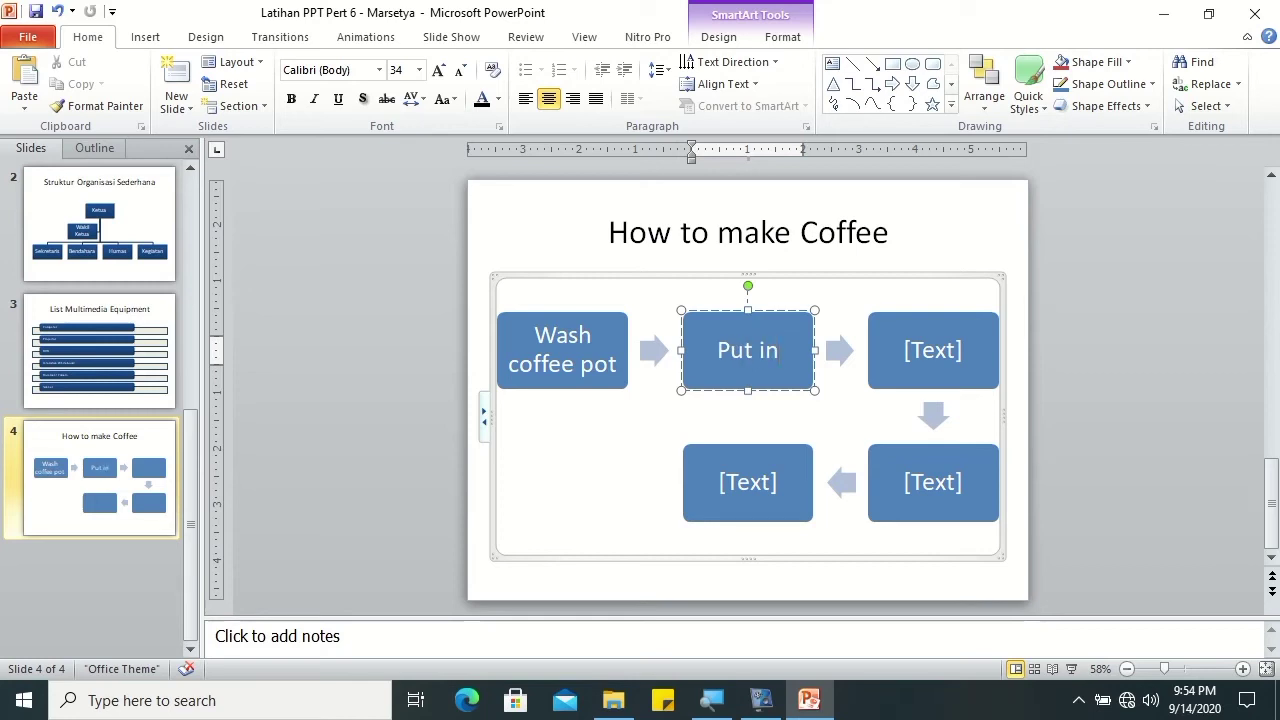
pyautogui.write(' clean ')
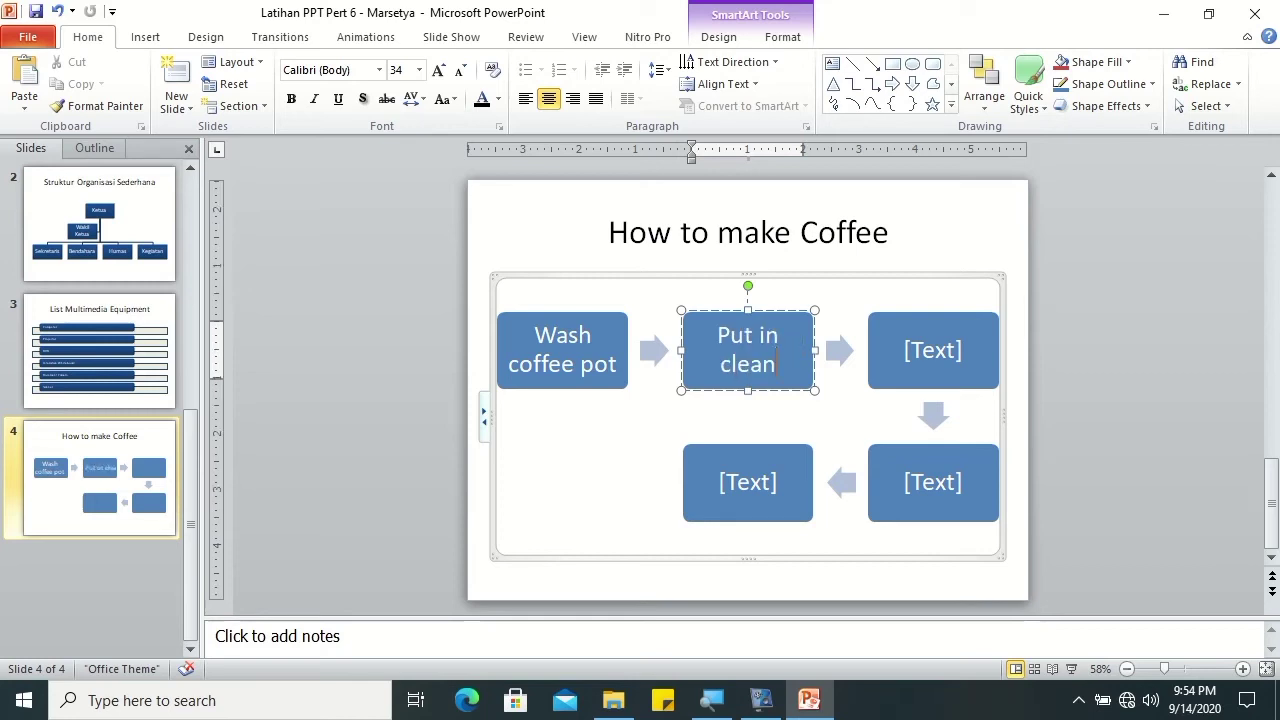
pyautogui.write('filter')
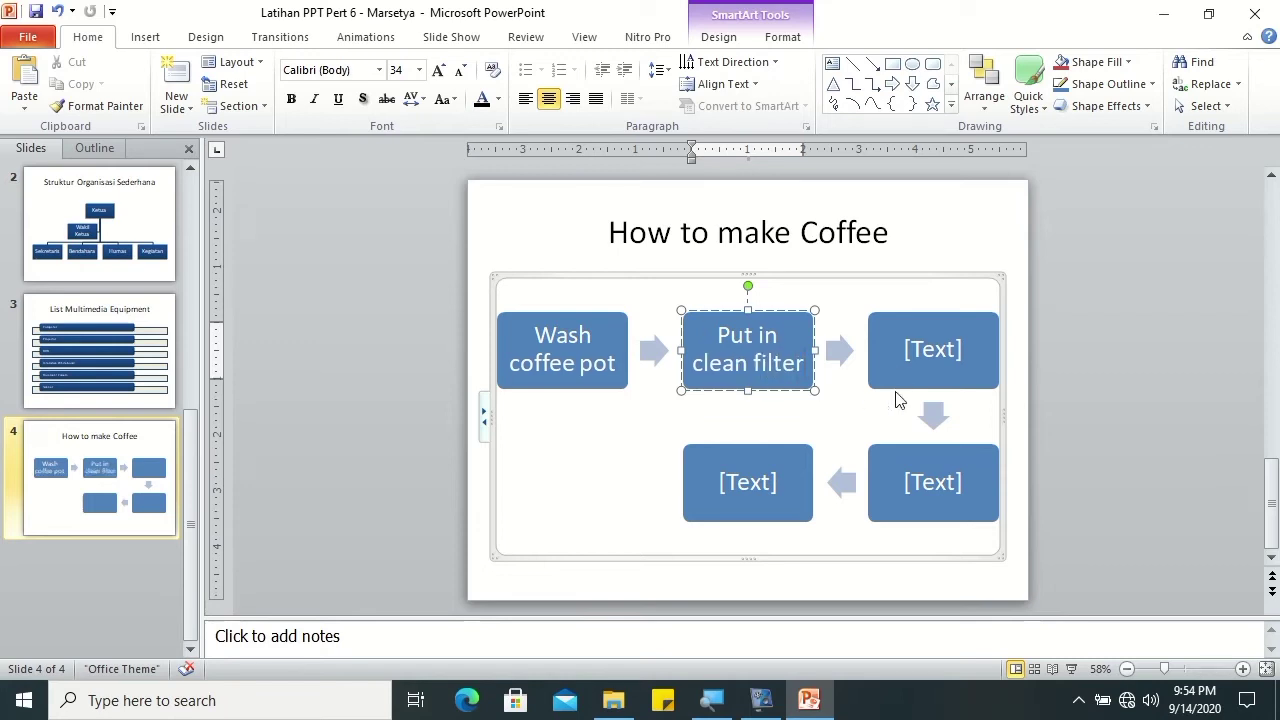
pyautogui.click(942, 348)
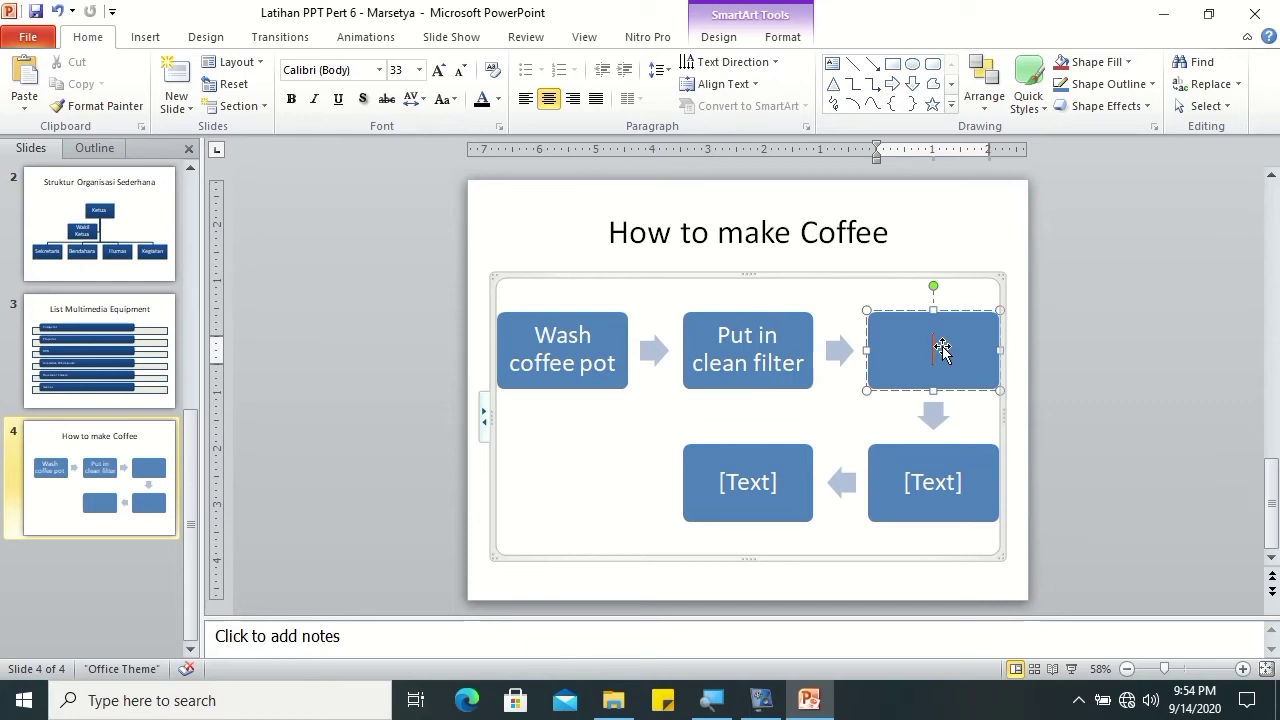
pyautogui.write('Fill ')
pyautogui.write('tank with s')
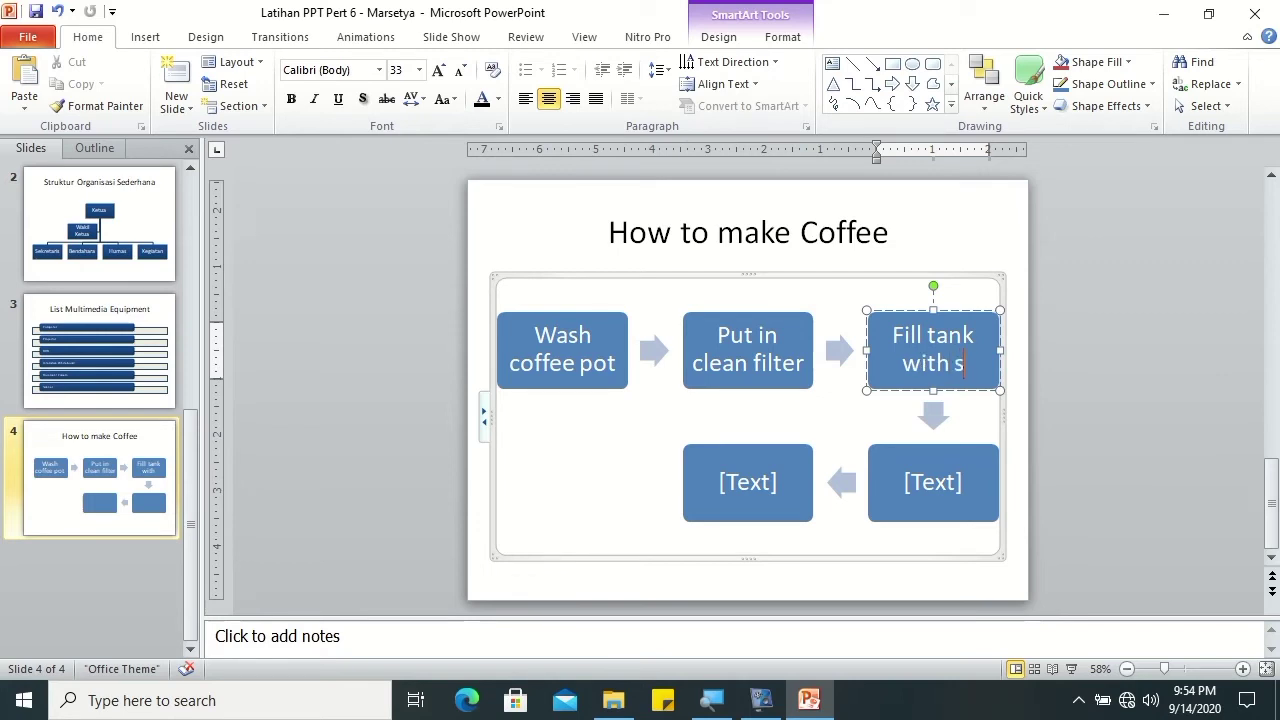
pyautogui.press('BackSpace')
pyautogui.write('water')
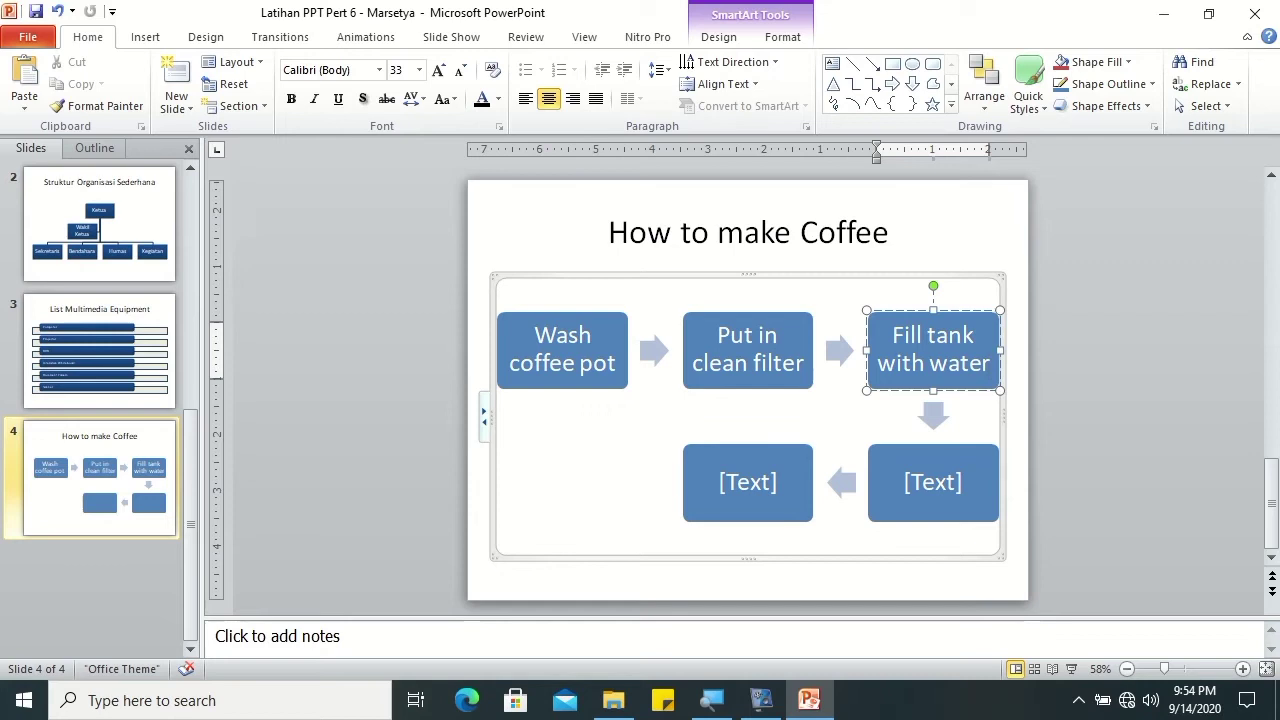
# Step: Label the remaining two boxes 'Add 3 scoops to filter' and 'Turn on Coffee maker'
pyautogui.click(921, 490)
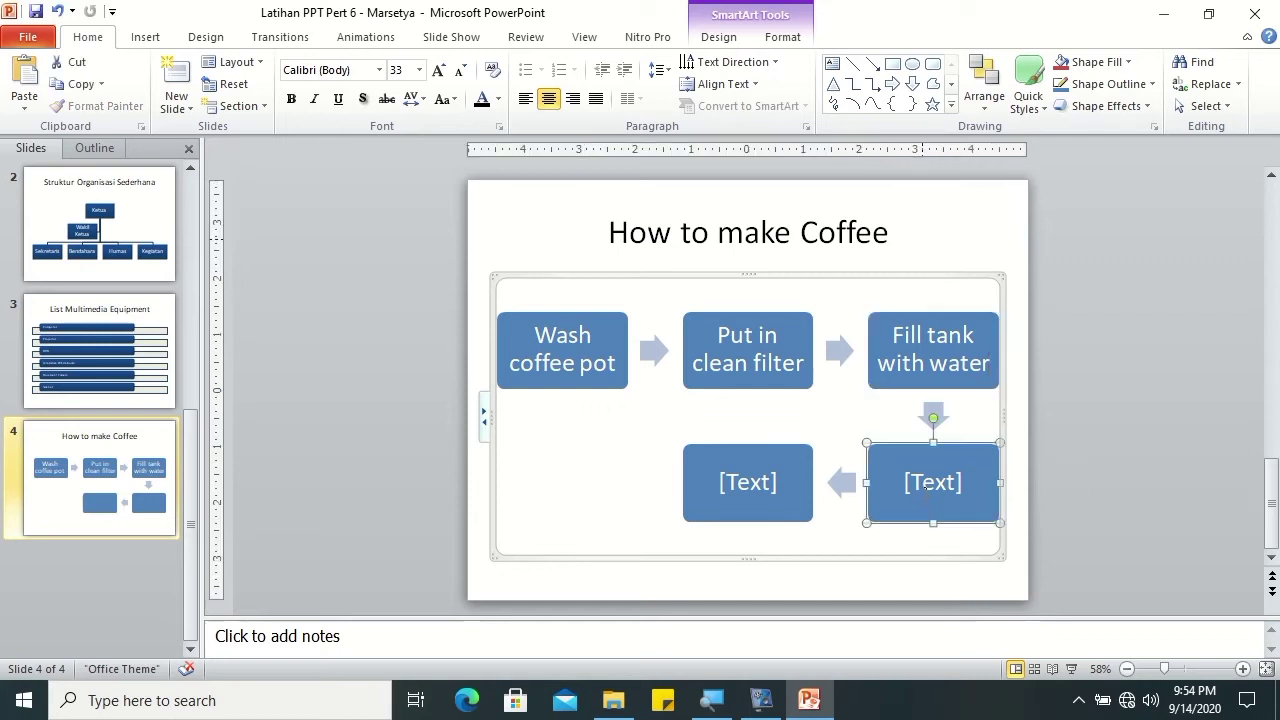
pyautogui.click(923, 488)
pyautogui.write('Add')
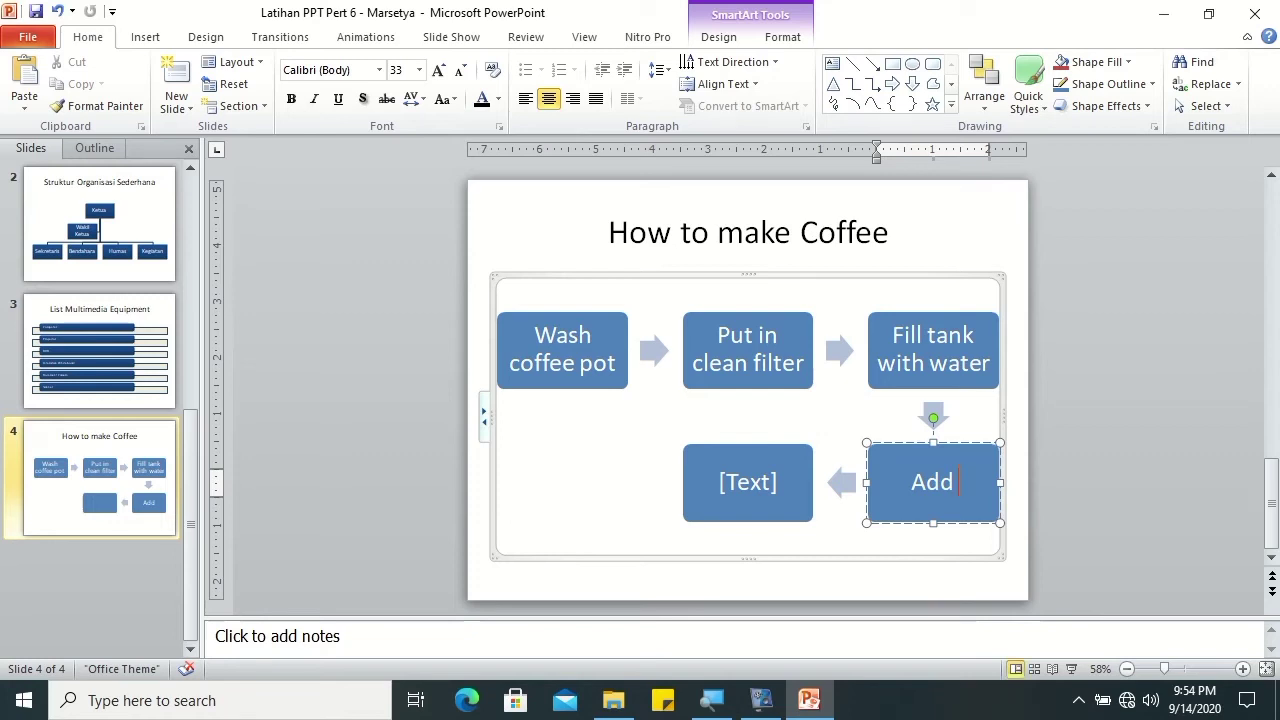
pyautogui.write(' 3 se')
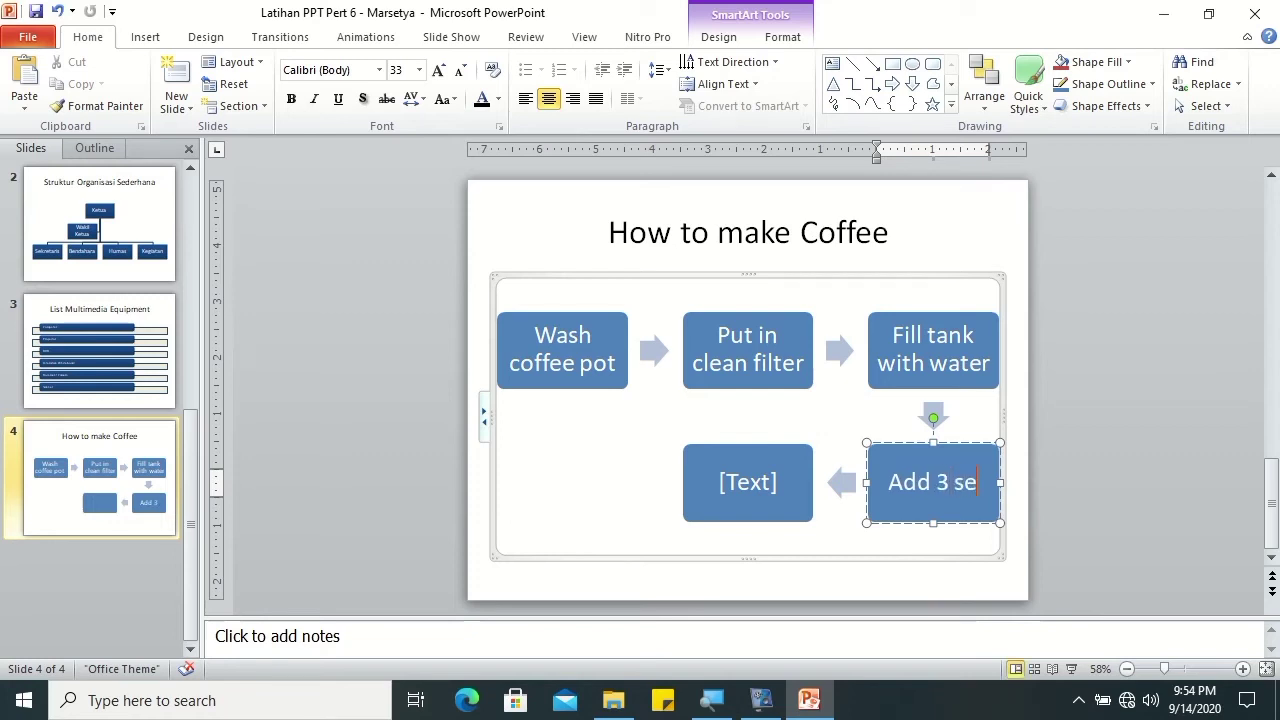
pyautogui.press('BackSpace')
pyautogui.write('co')
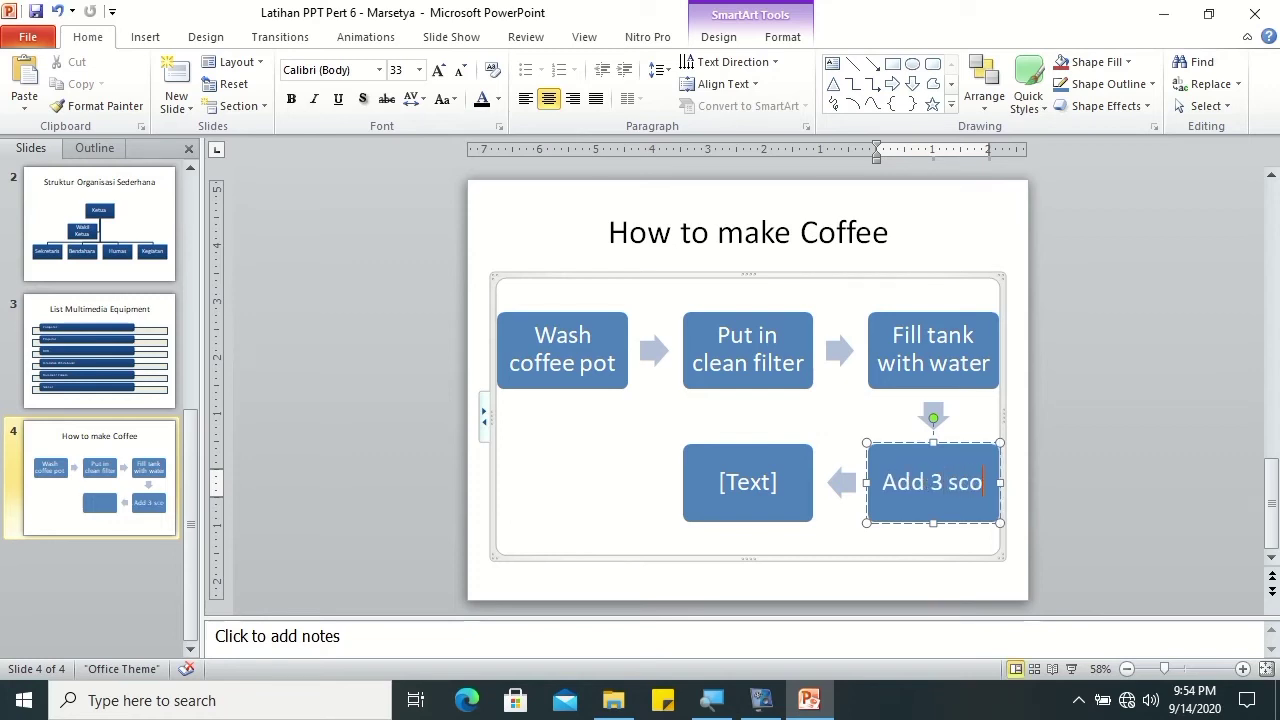
pyautogui.write('ops to filter')
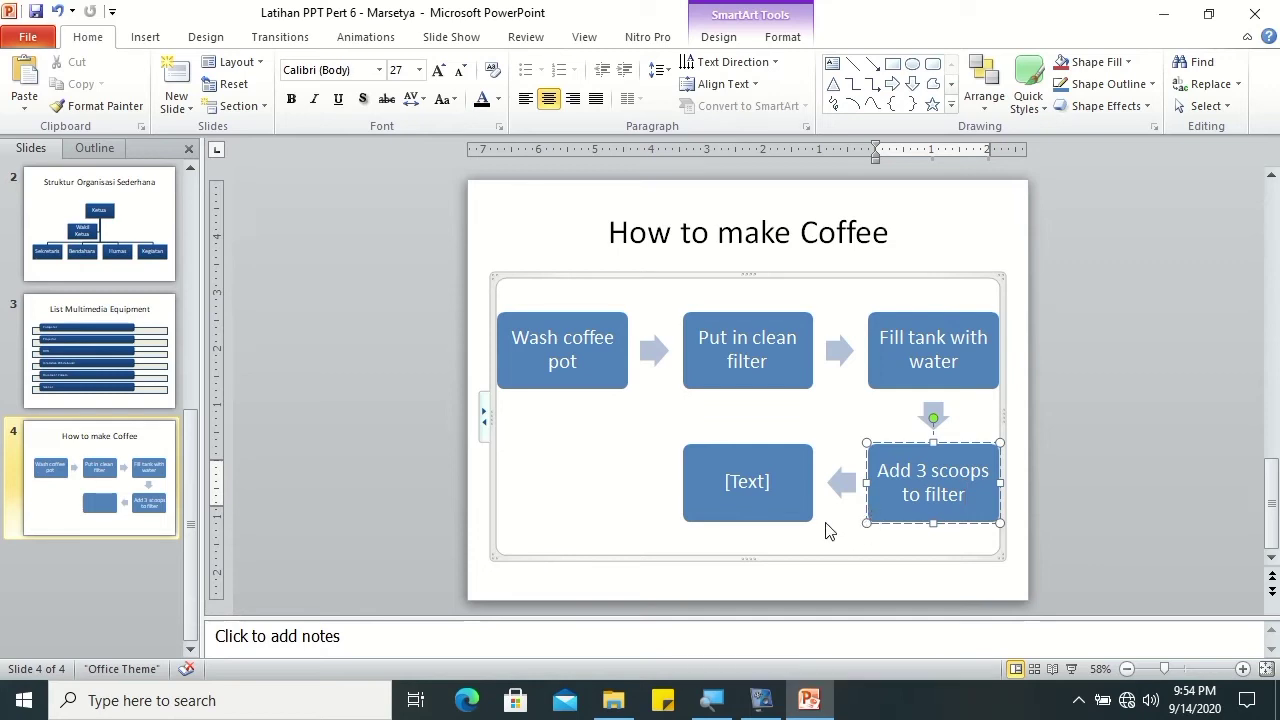
pyautogui.click(778, 491)
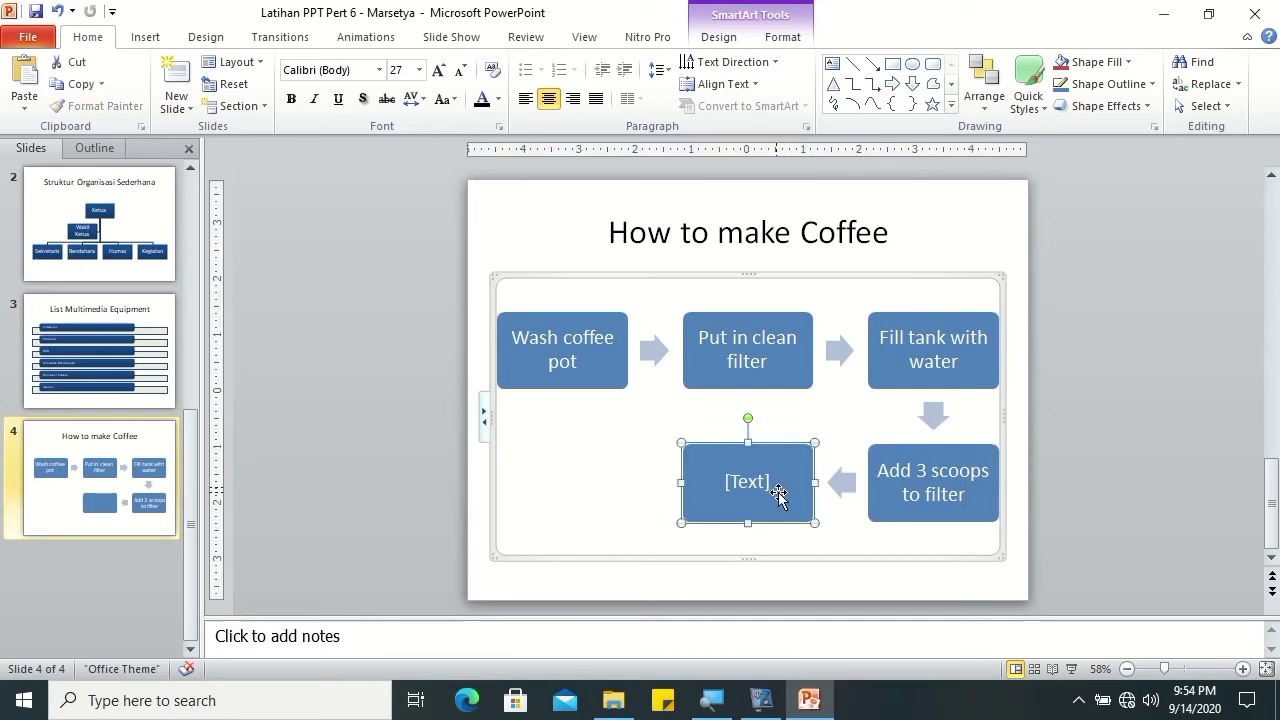
pyautogui.write('Turn on')
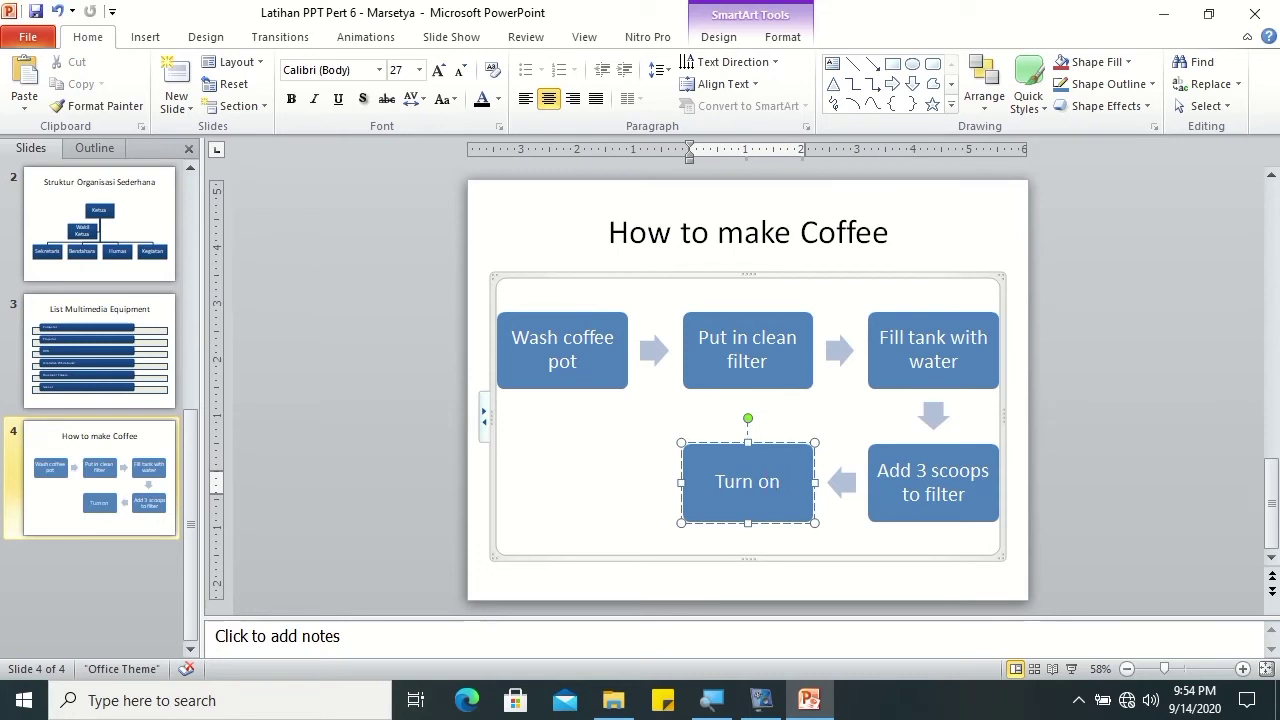
pyautogui.write(' Coffe')
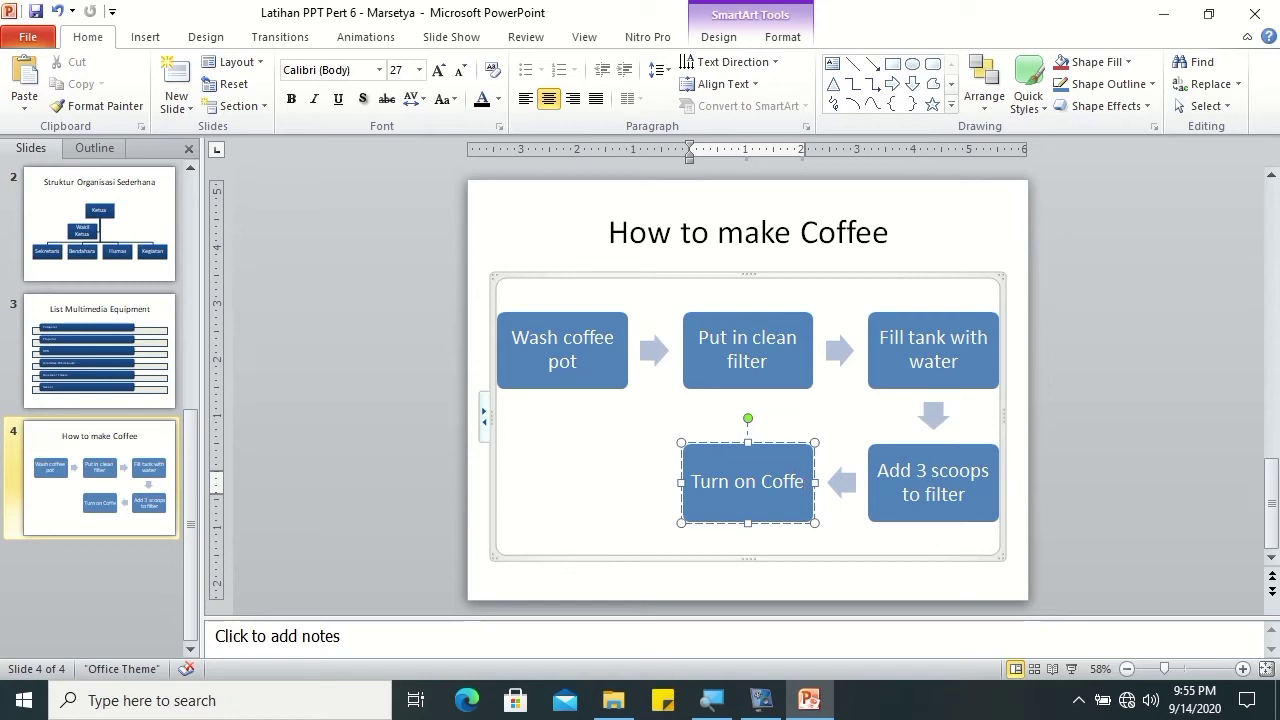
pyautogui.write(' maker')
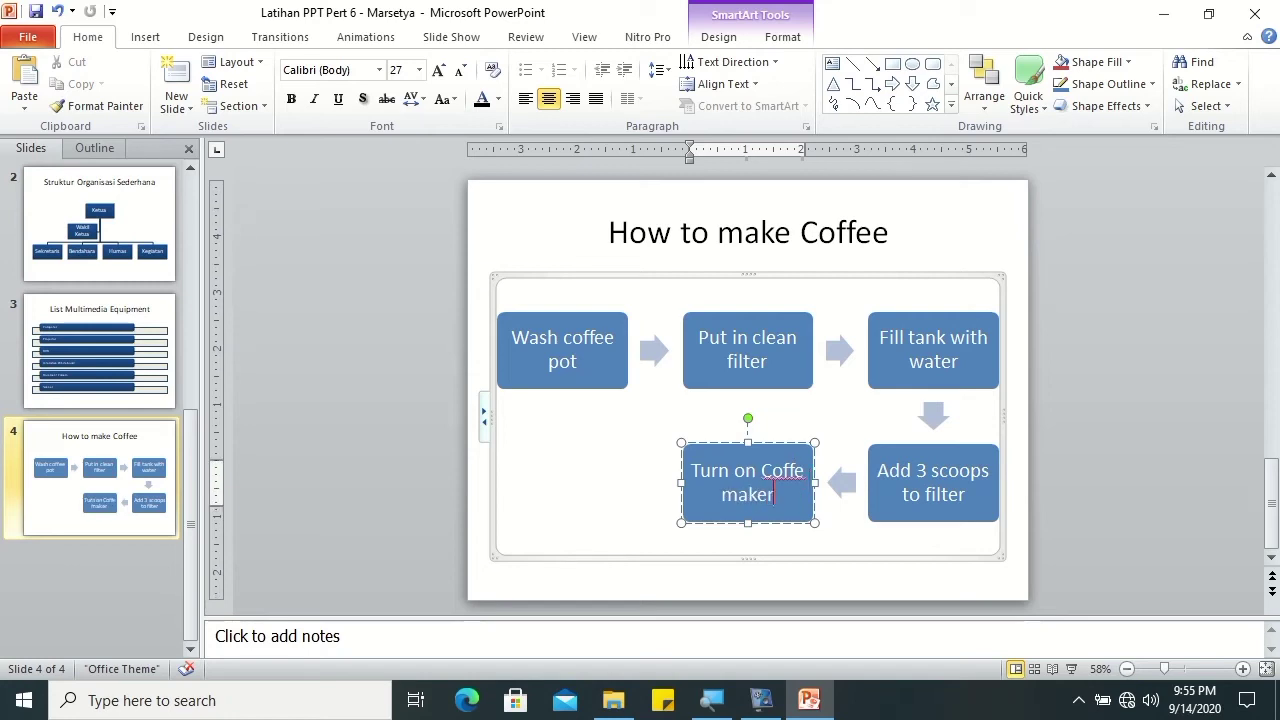
pyautogui.write('e')
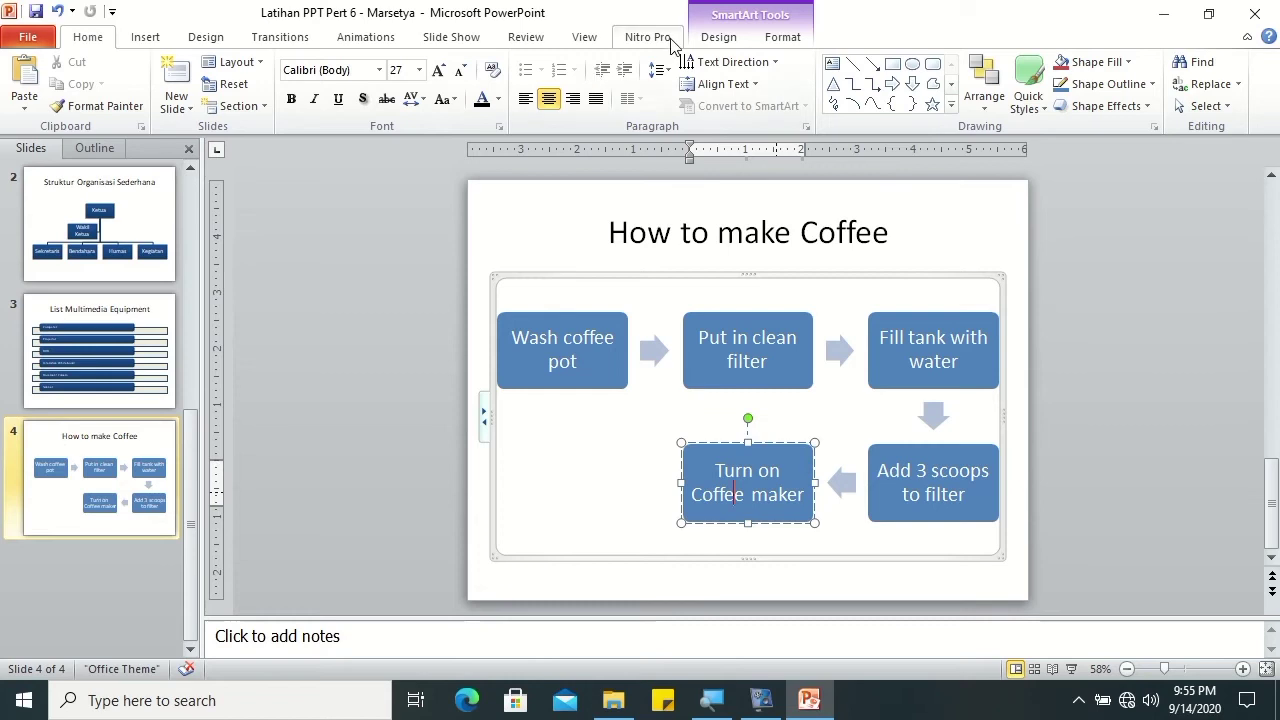
pyautogui.click(718, 37)
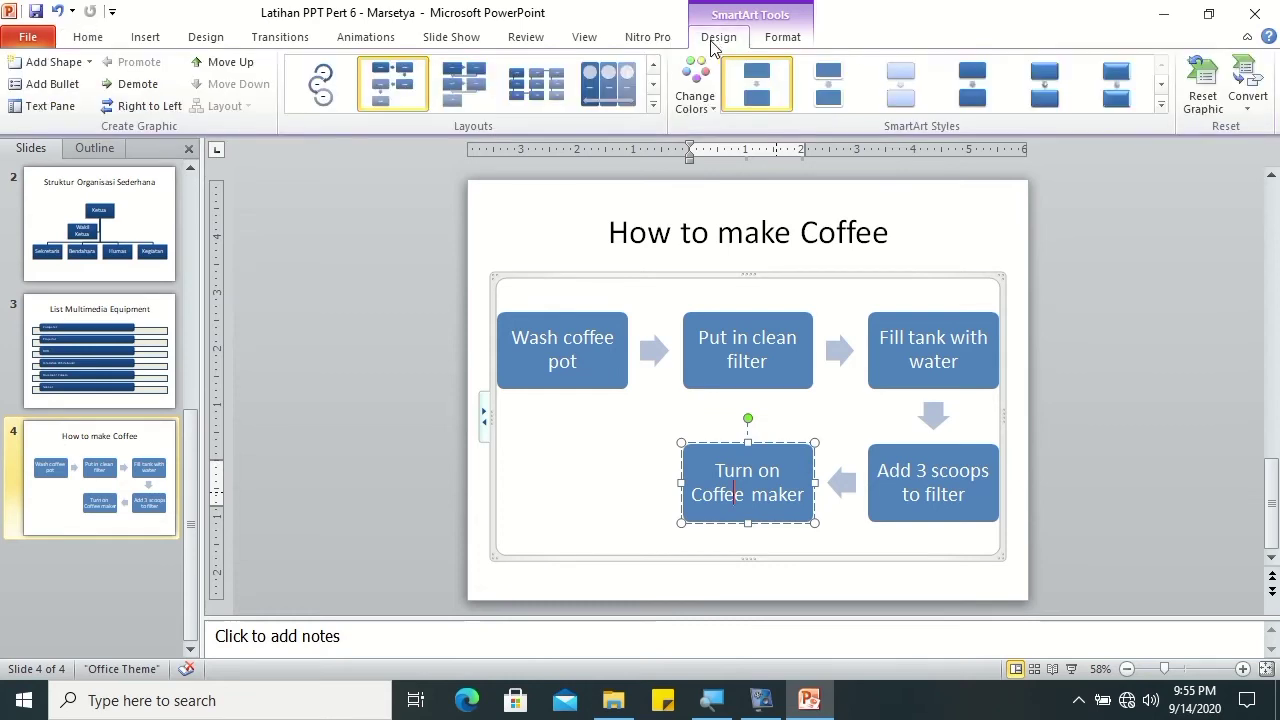
# Step: Add a sixth box after Turn on Coffee maker and label it 'Wait'
pyautogui.click(89, 62)
pyautogui.click(78, 87)
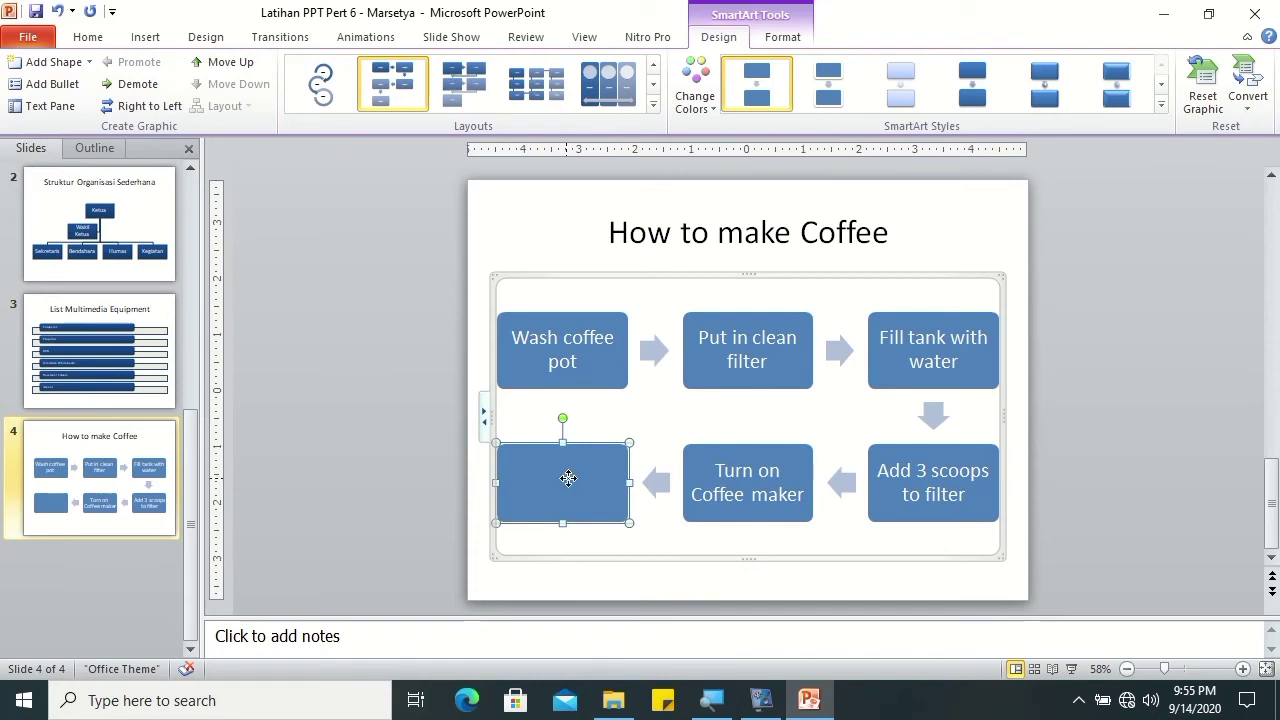
pyautogui.write('Waot')
pyautogui.press('BackSpace')
pyautogui.press('BackSpace')
pyautogui.write('it')
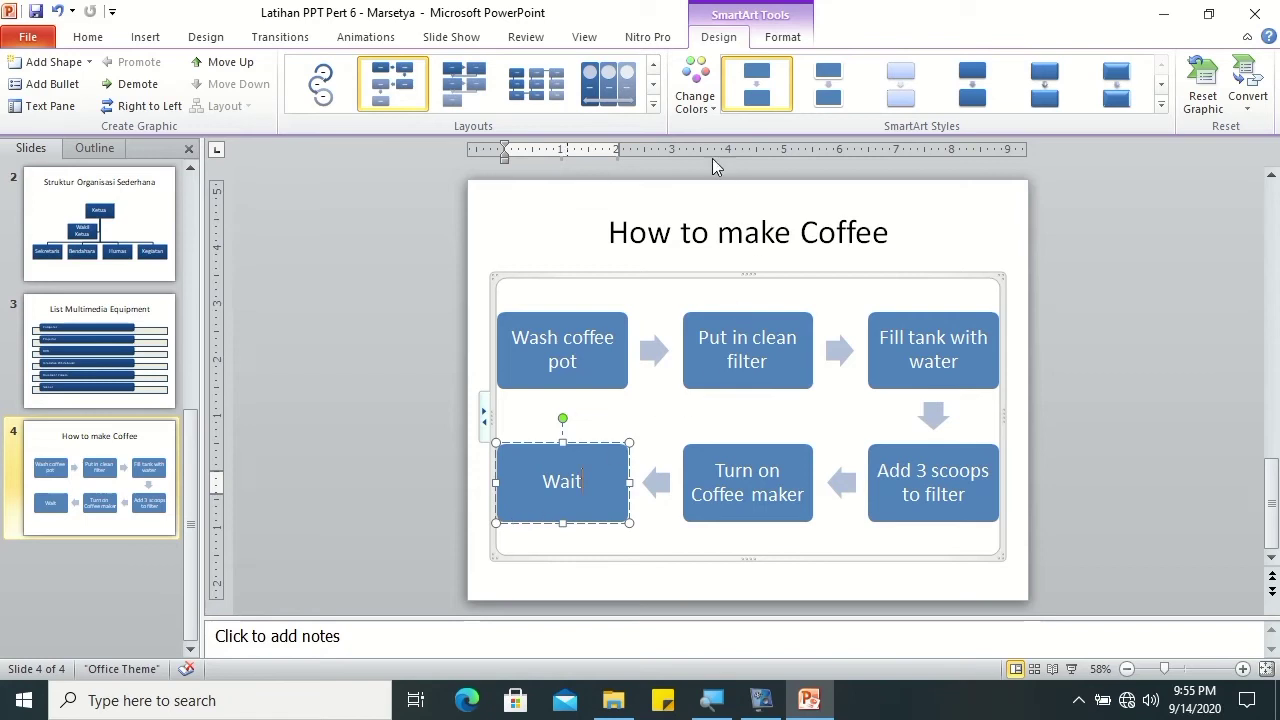
pyautogui.click(690, 104)
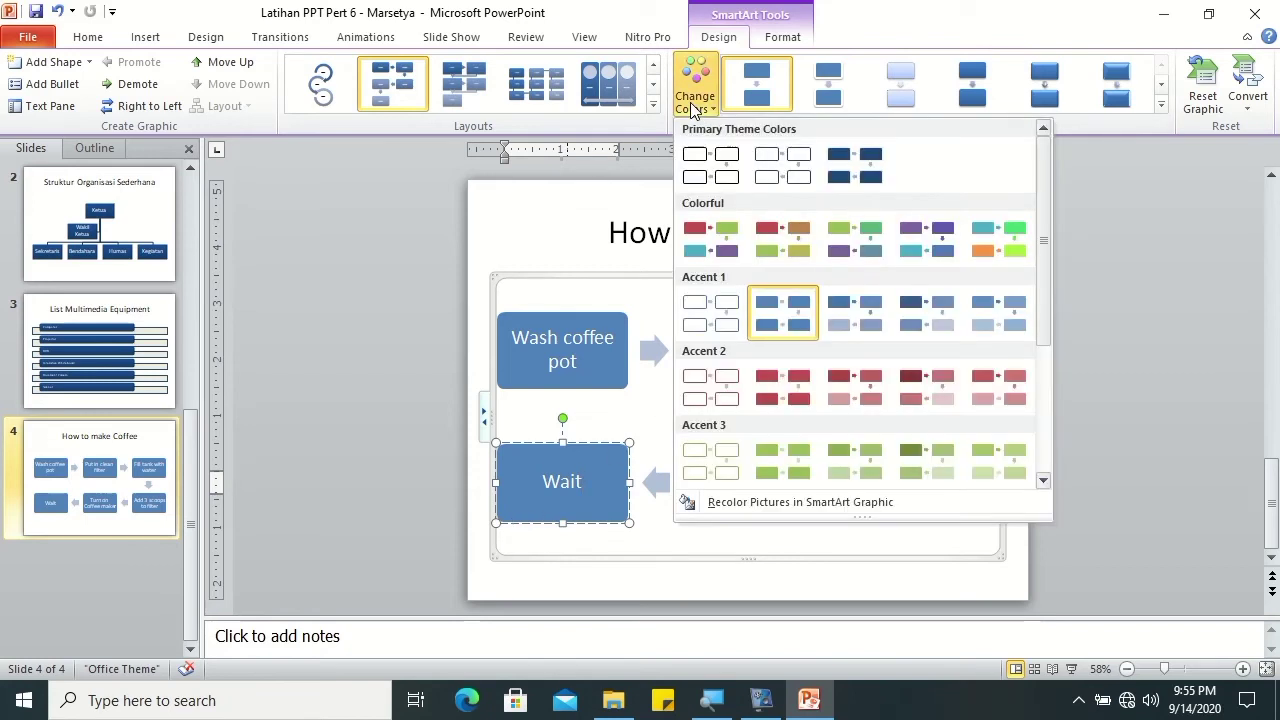
# Step: Recolour the diagram with the green, teal and purple Colorful scheme and a raised 3D style
pyautogui.click(720, 230)
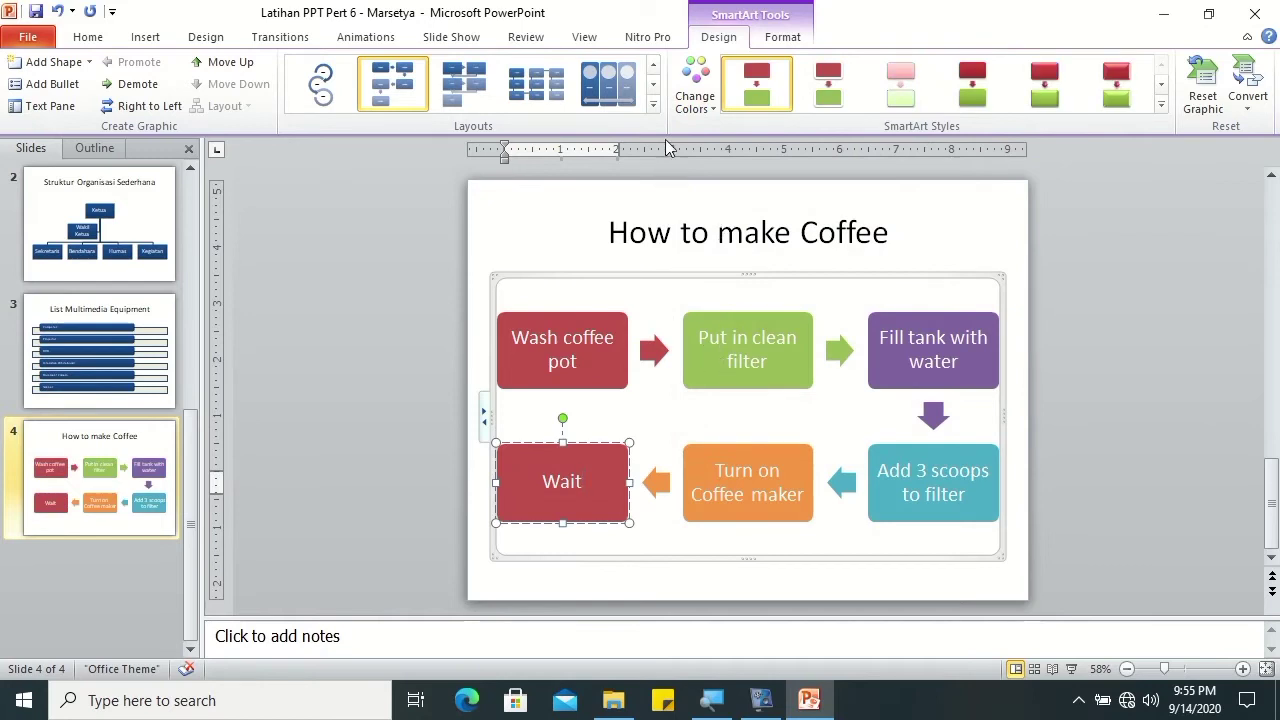
pyautogui.click(700, 98)
pyautogui.click(842, 250)
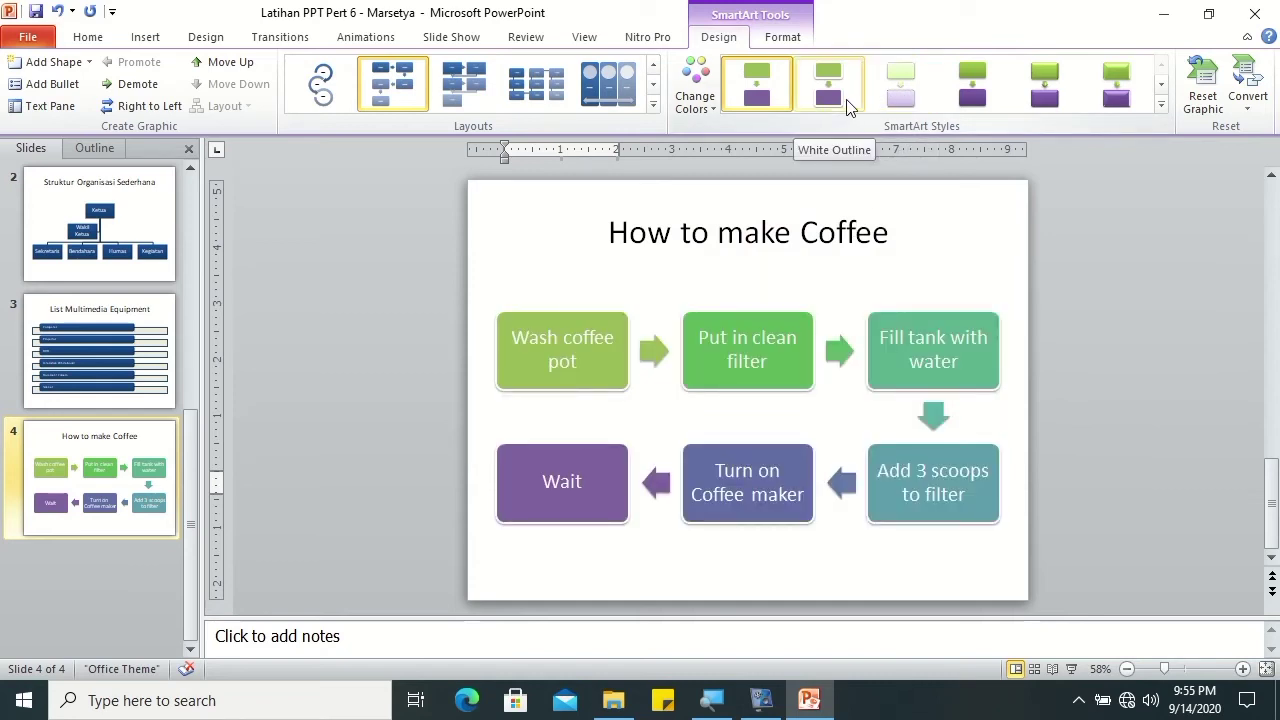
pyautogui.click(1058, 100)
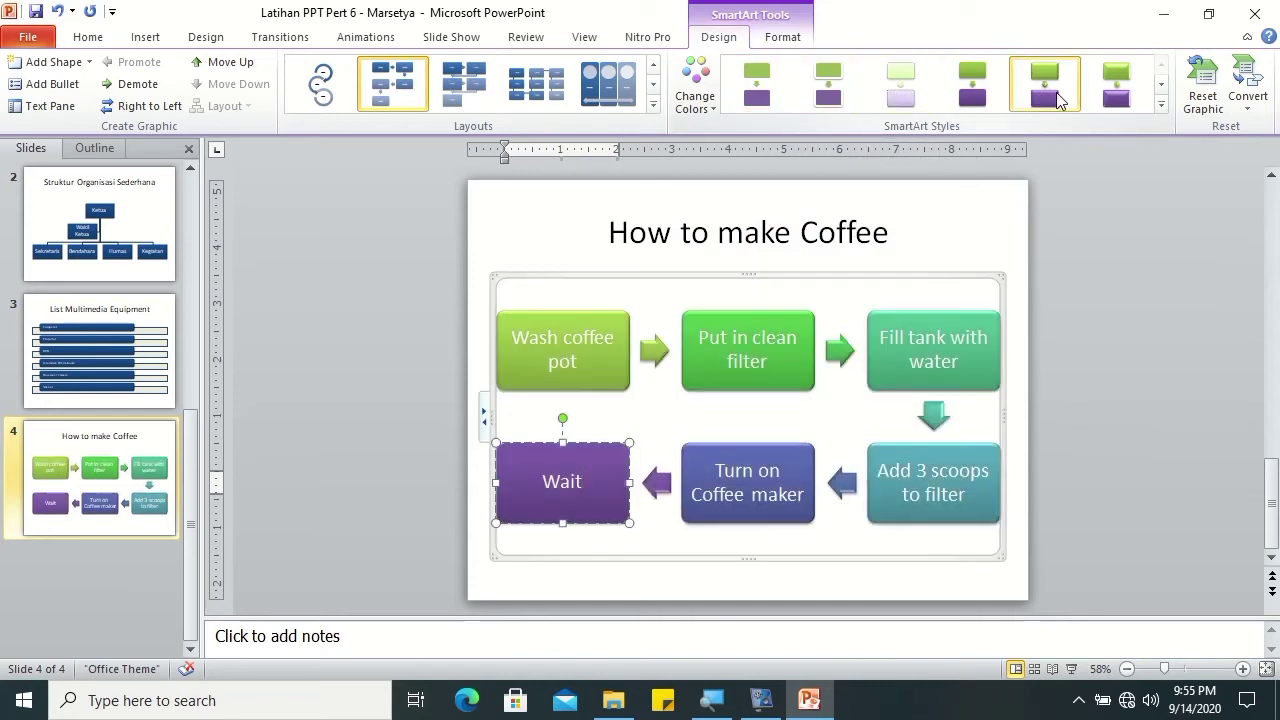
# Step: Try circular and grid layouts, then settle on the snaking arrow process layout
pyautogui.click(653, 104)
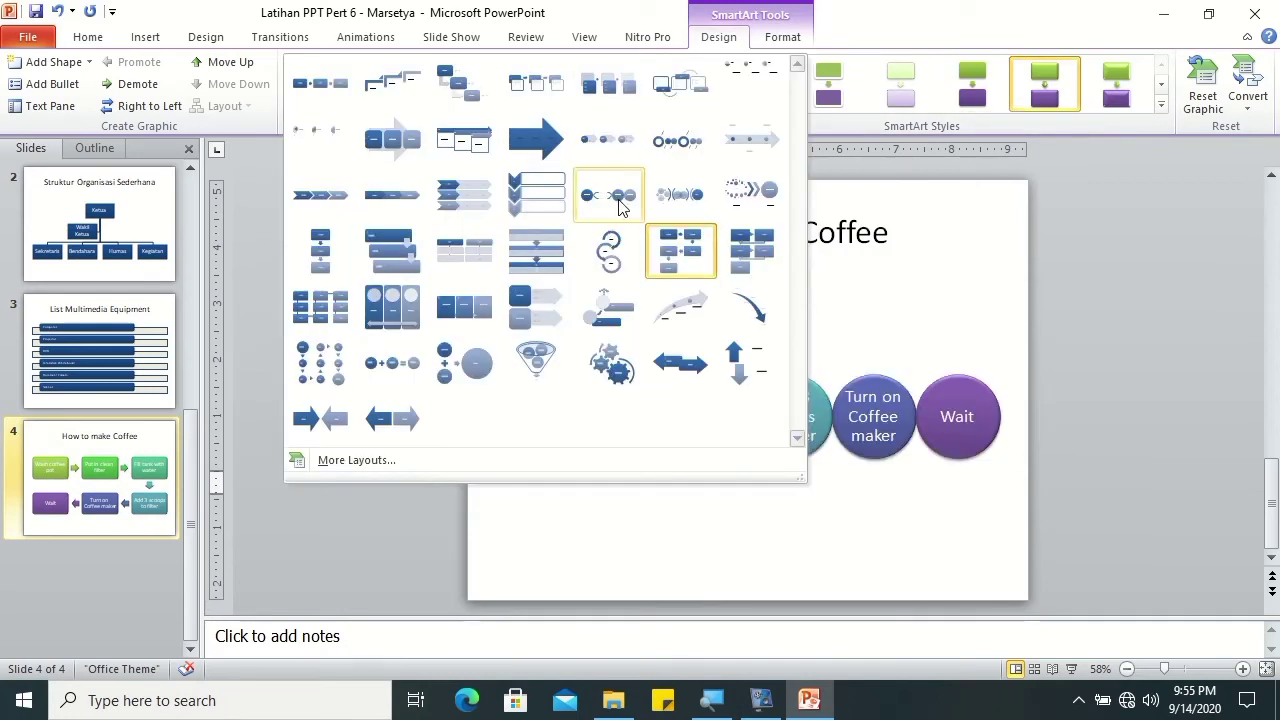
pyautogui.click(608, 258)
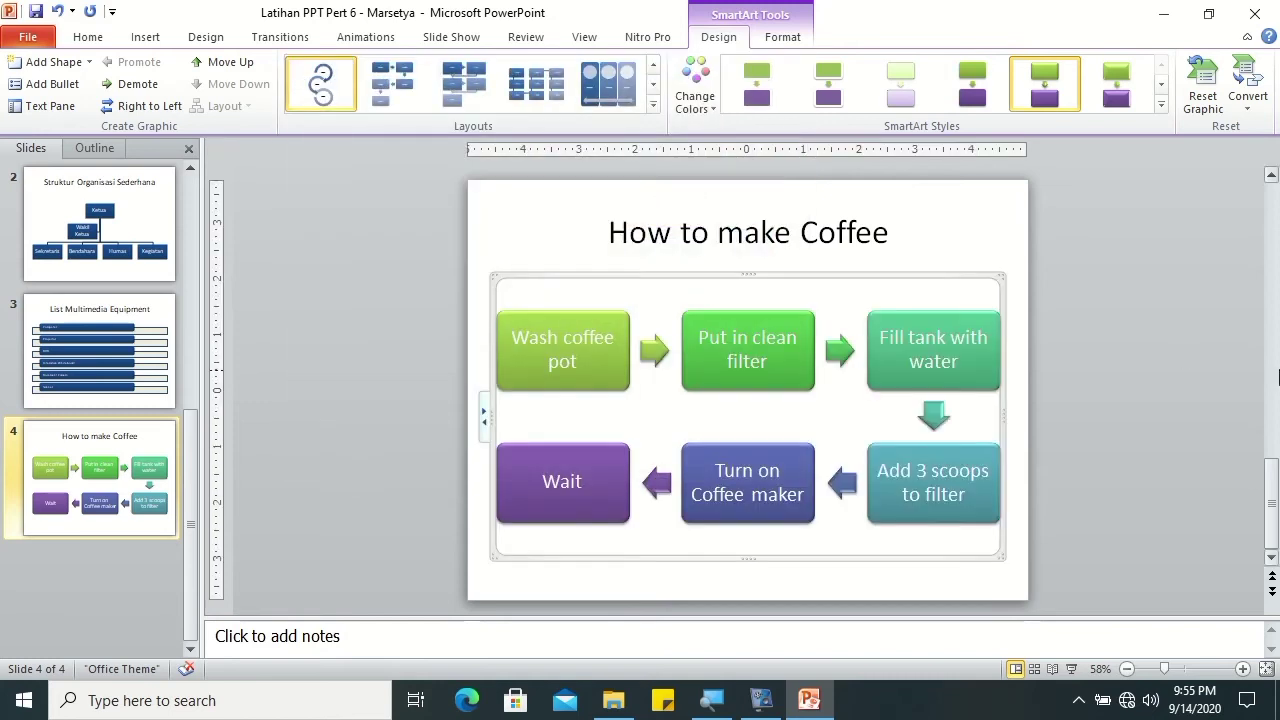
pyautogui.click(472, 80)
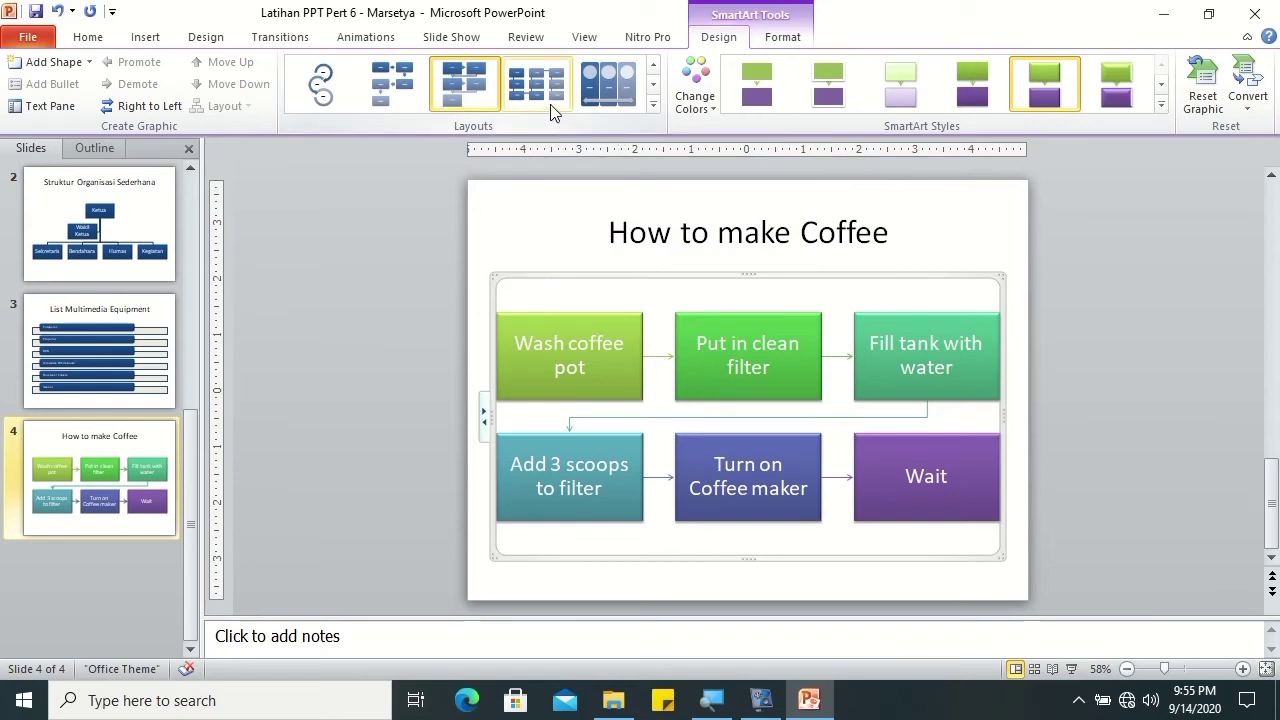
pyautogui.click(397, 84)
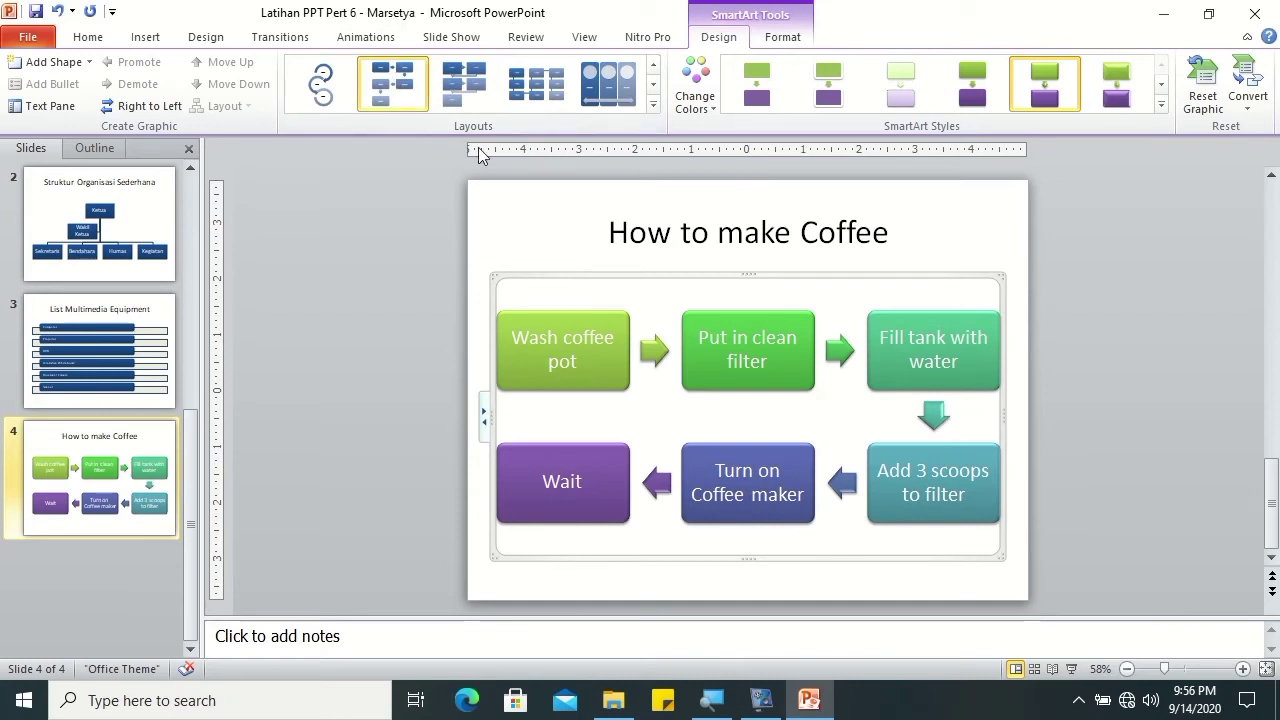
pyautogui.click(779, 40)
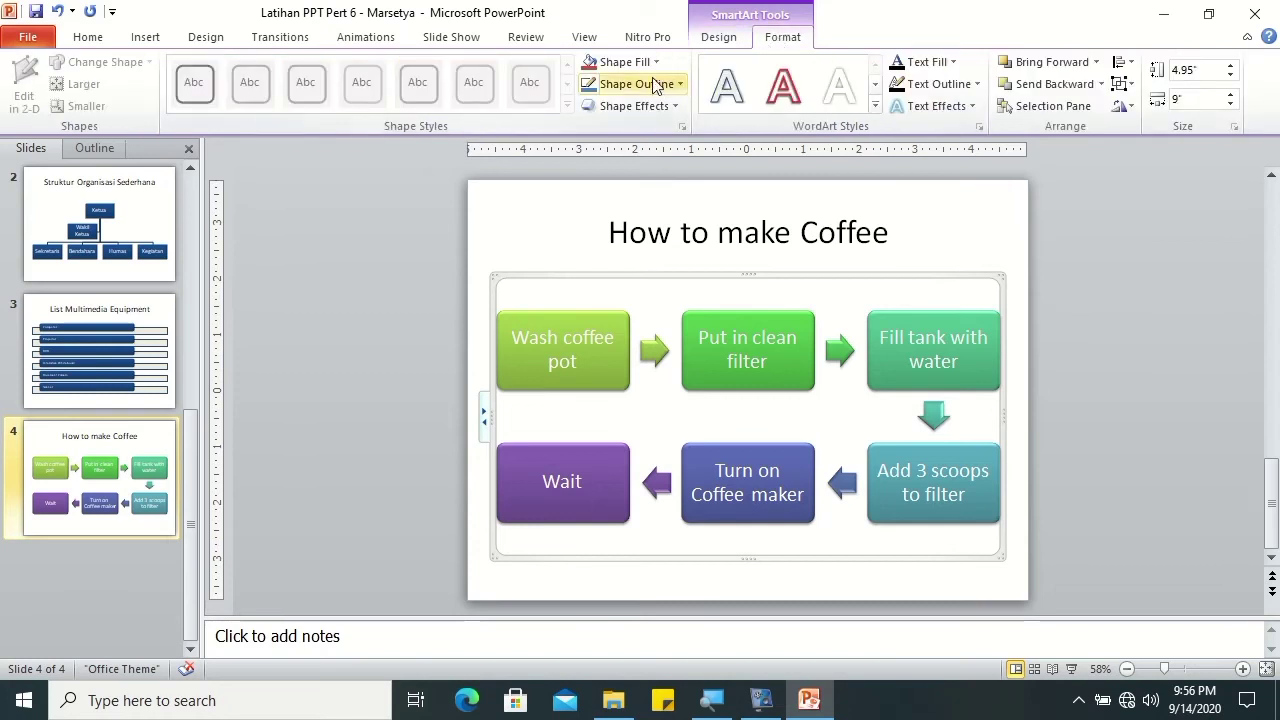
# Step: Fill the coffee diagram with light grey and the slide 3 equipment list diagram with beige
pyautogui.click(655, 62)
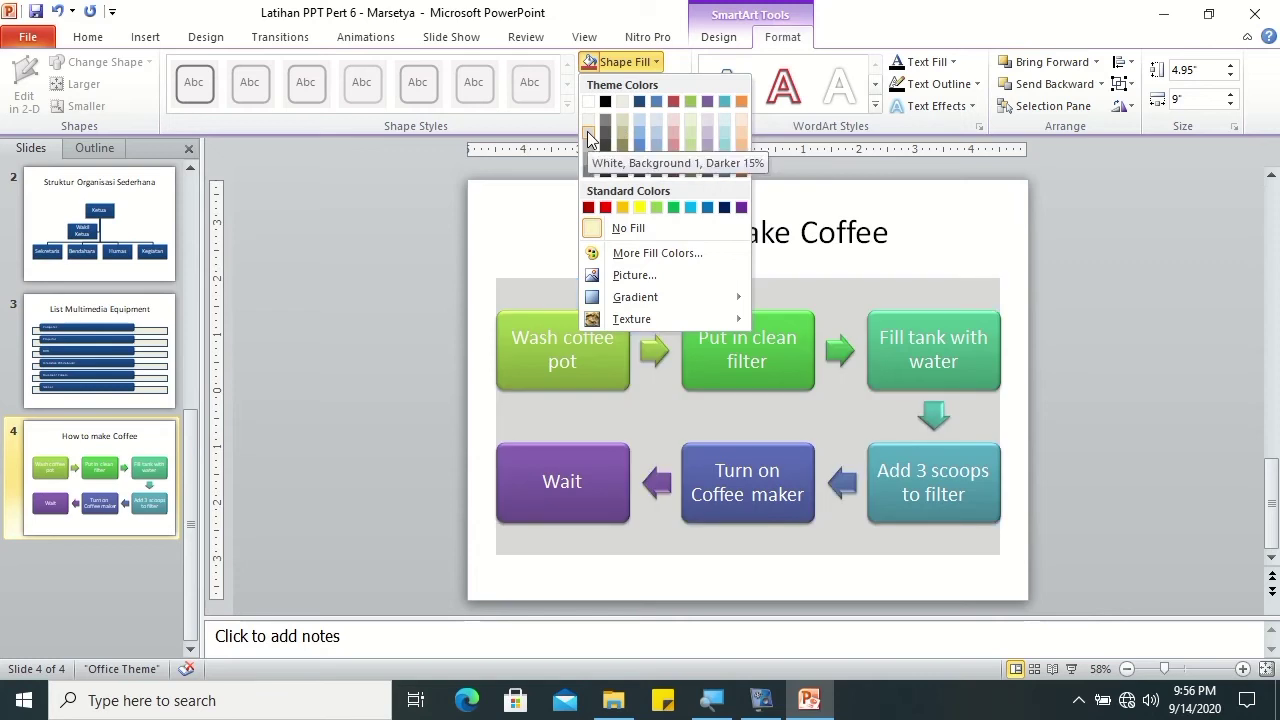
pyautogui.click(589, 137)
pyautogui.scroll(2, 331, 338)
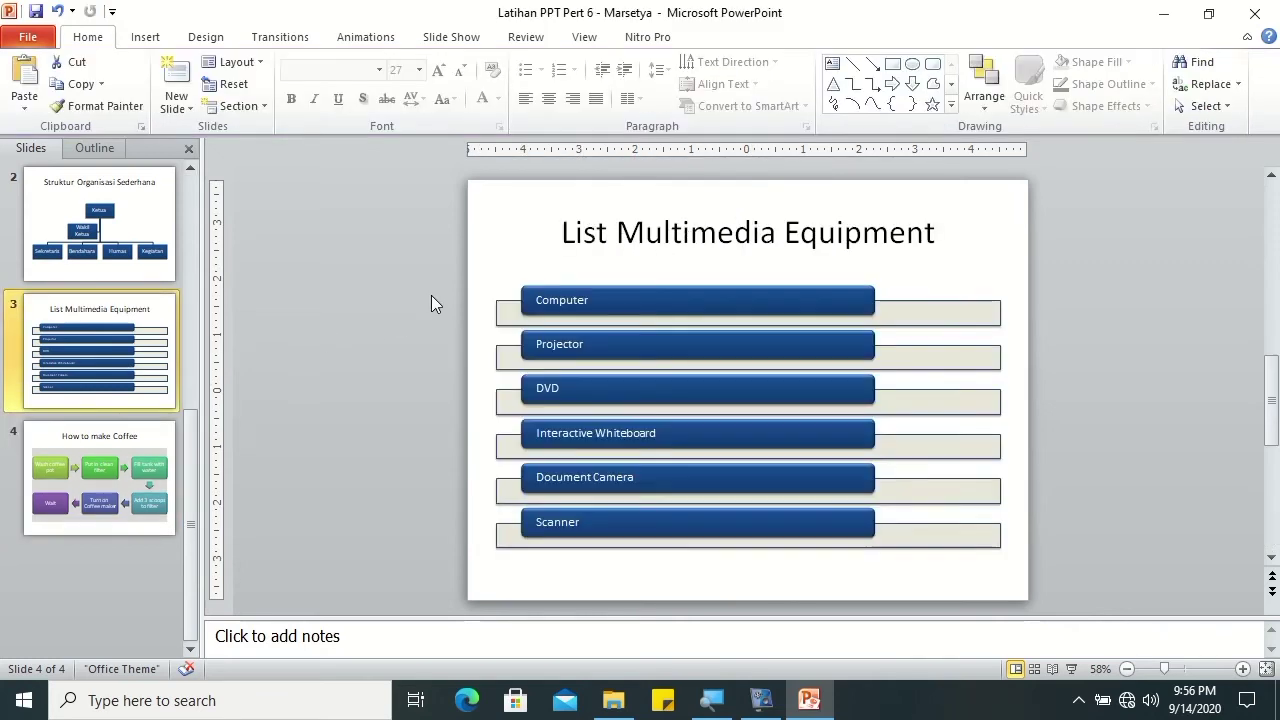
pyautogui.click(505, 272)
pyautogui.click(514, 296)
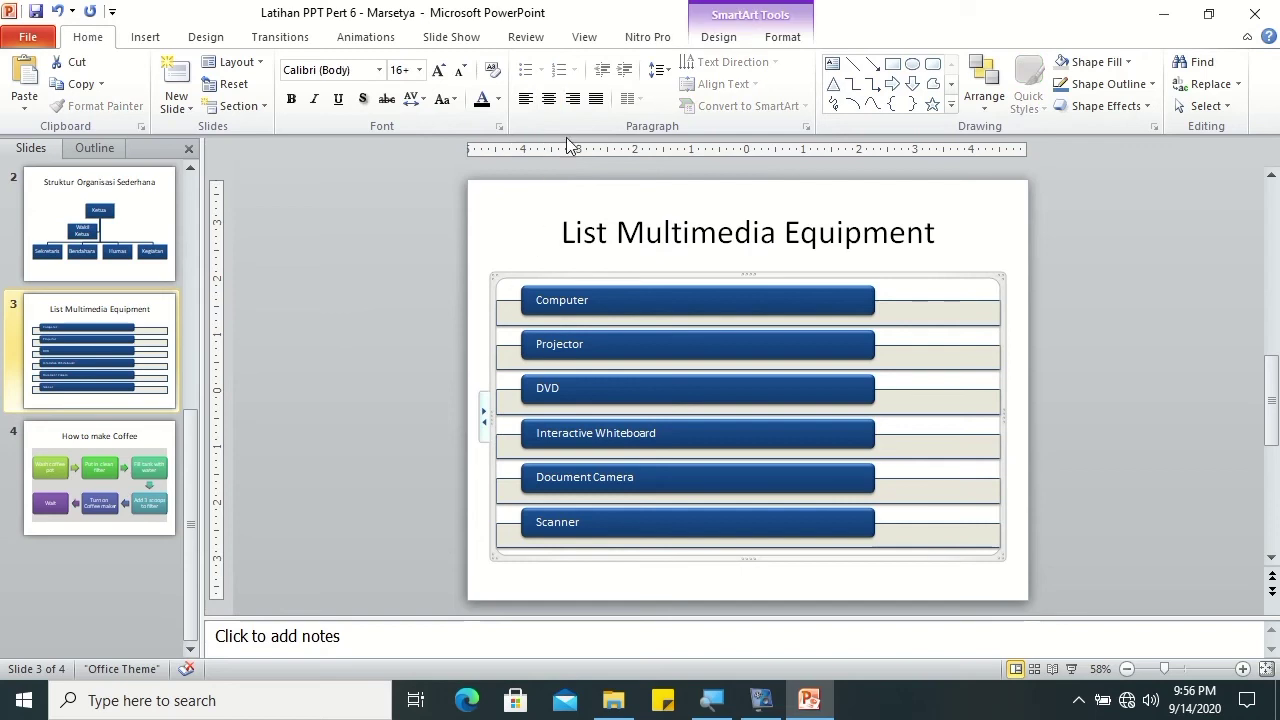
pyautogui.click(782, 37)
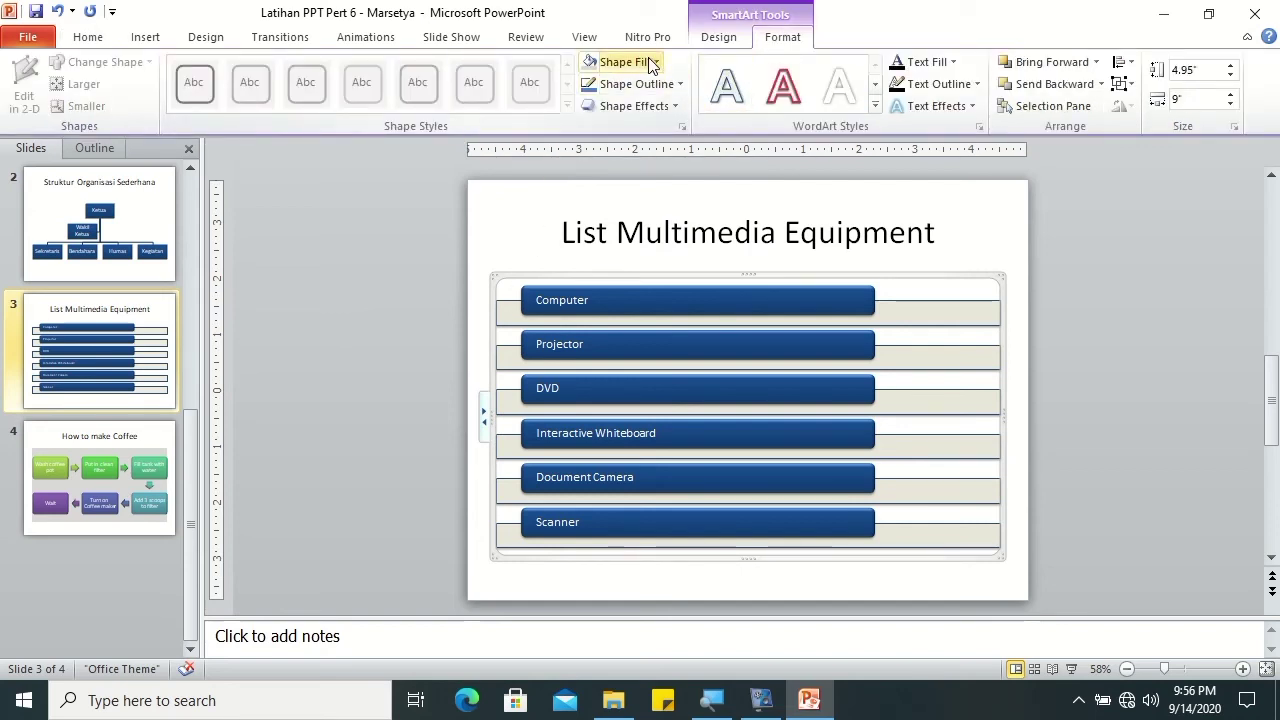
pyautogui.click(655, 62)
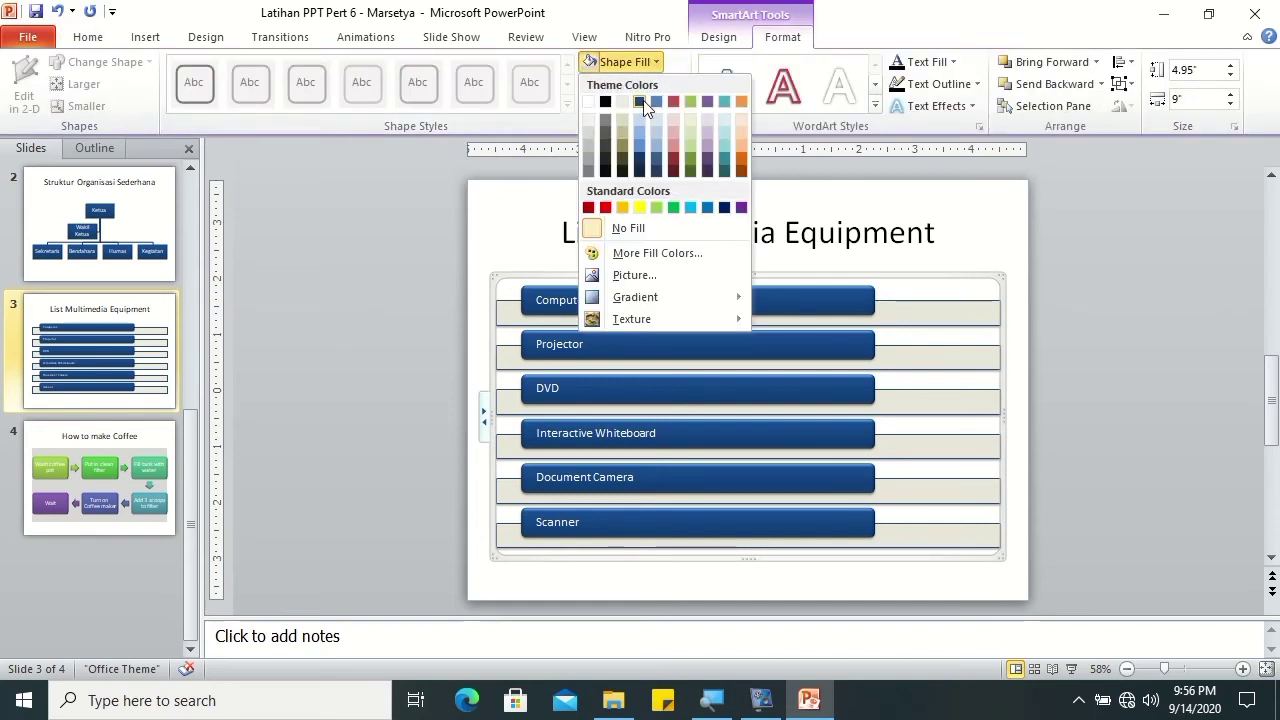
pyautogui.click(621, 121)
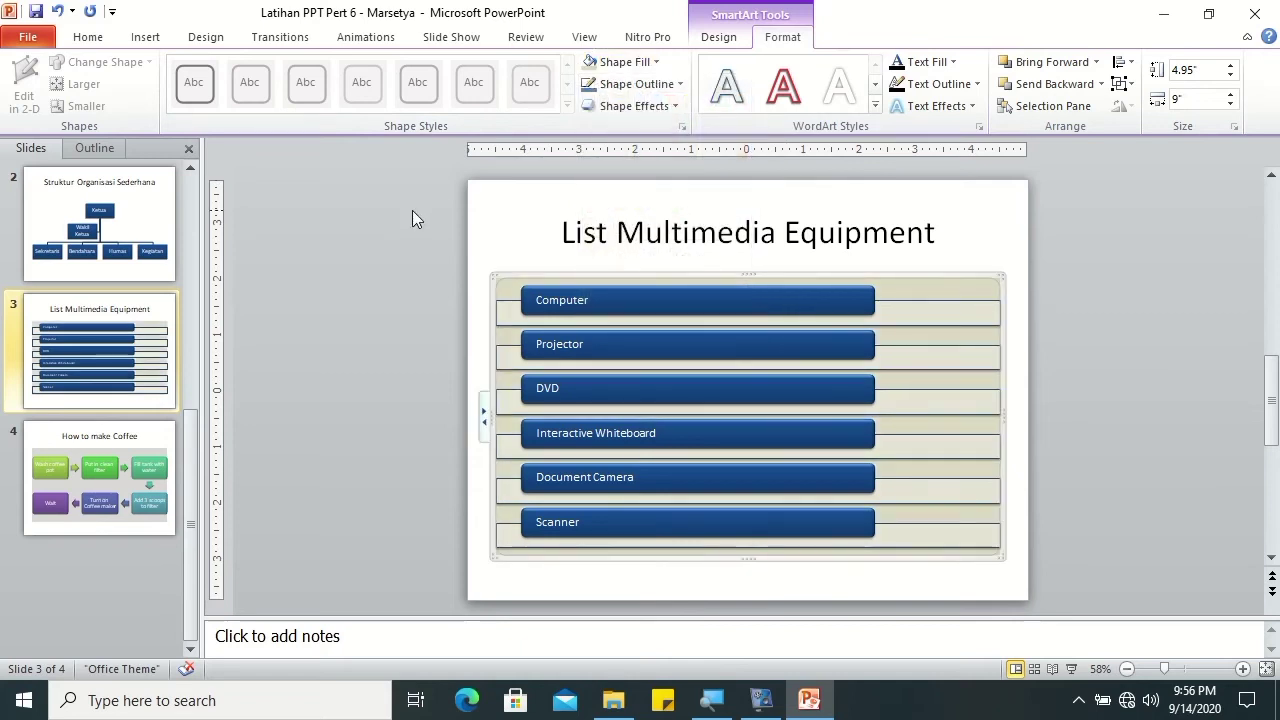
# Step: Fill the slide 2 organisation chart background with light grey
pyautogui.click(134, 254)
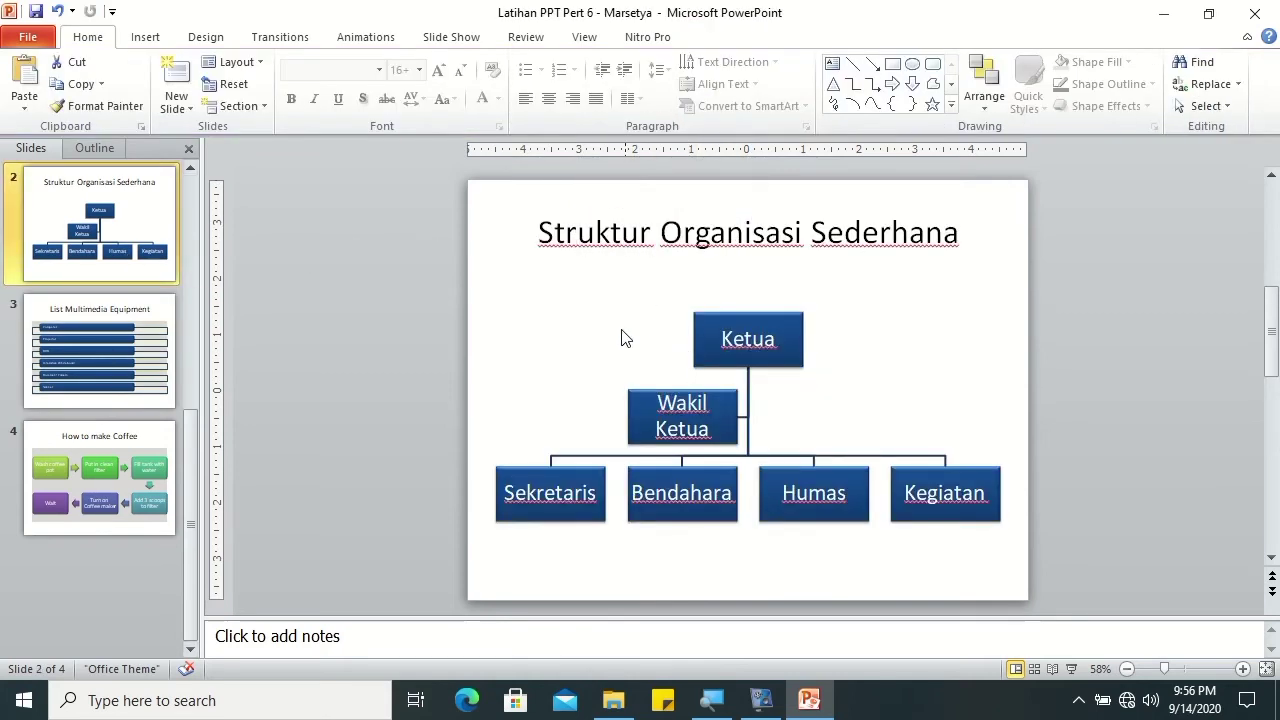
pyautogui.click(612, 332)
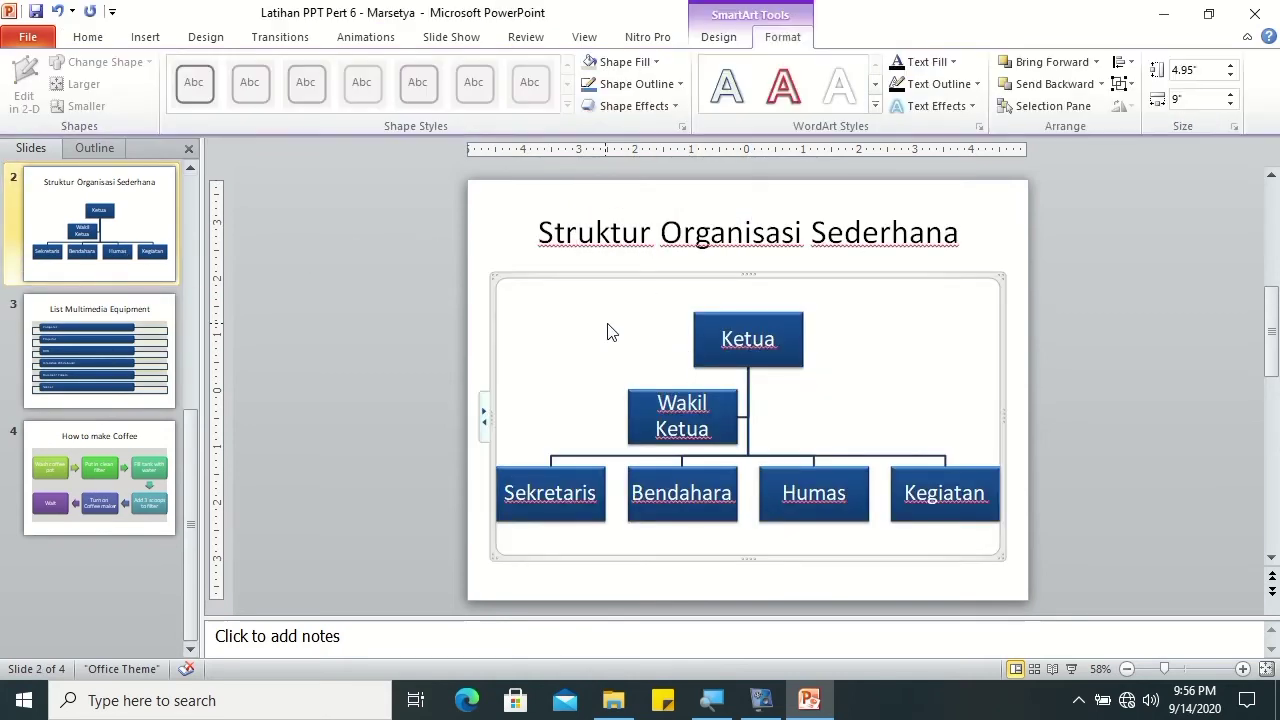
pyautogui.click(648, 62)
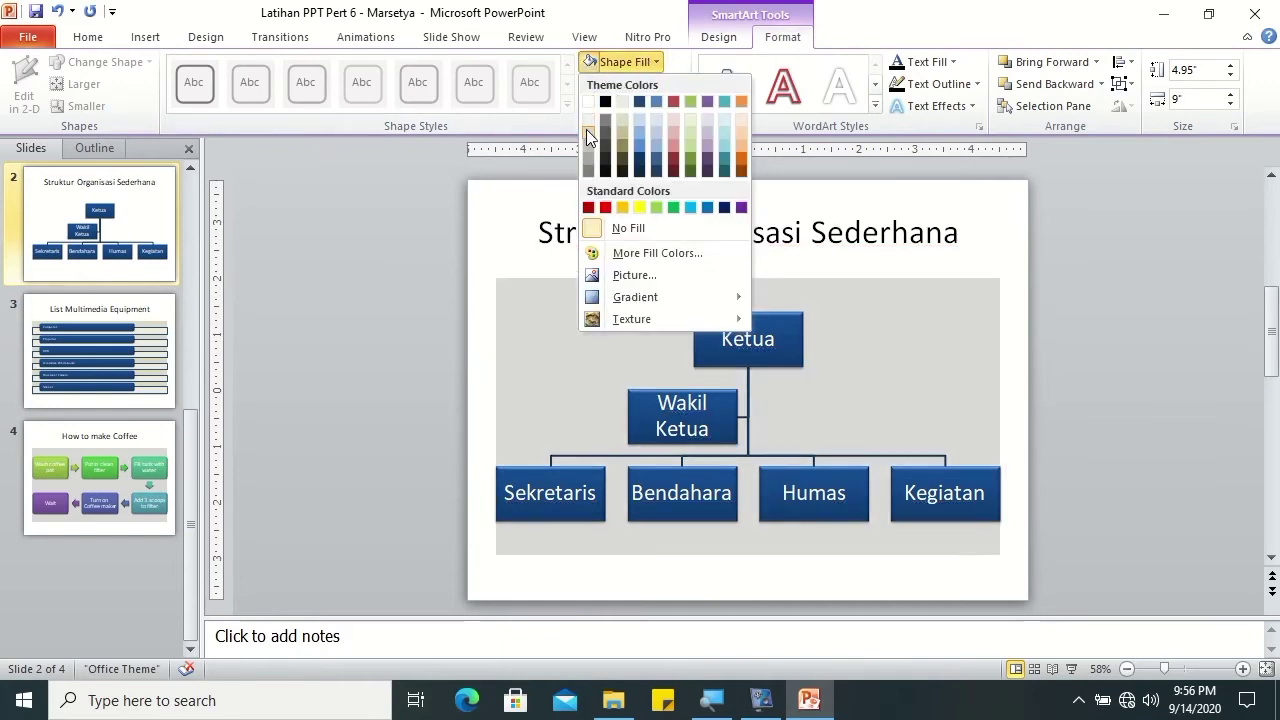
pyautogui.click(586, 129)
pyautogui.click(434, 260)
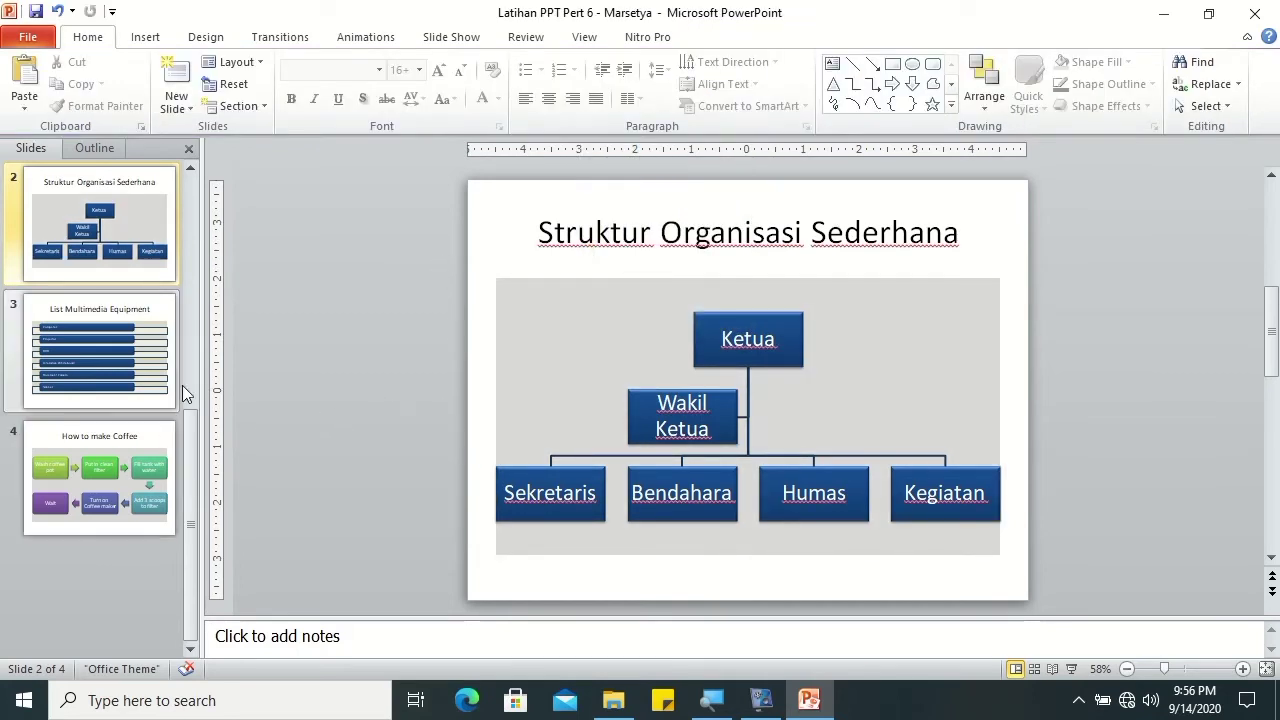
pyautogui.click(133, 559)
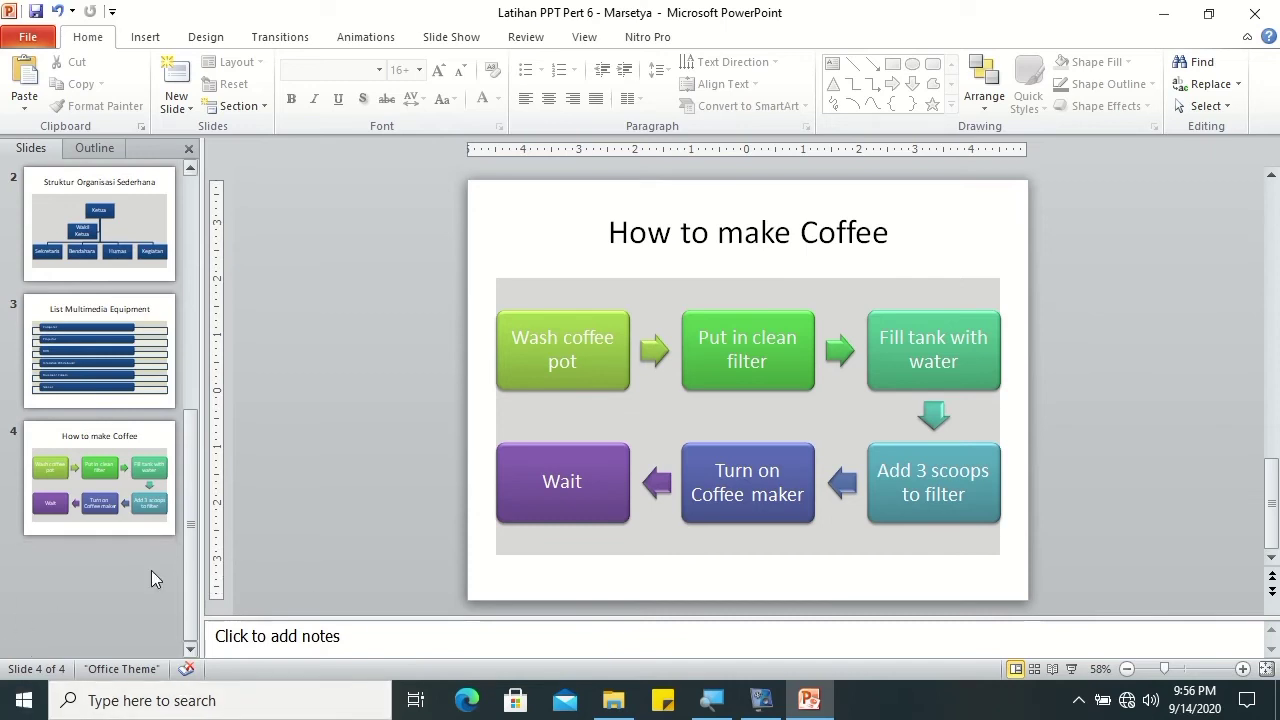
# Step: Add a Title and Content slide after slide 4 titled 'Struktur Organisasi'
pyautogui.click(176, 104)
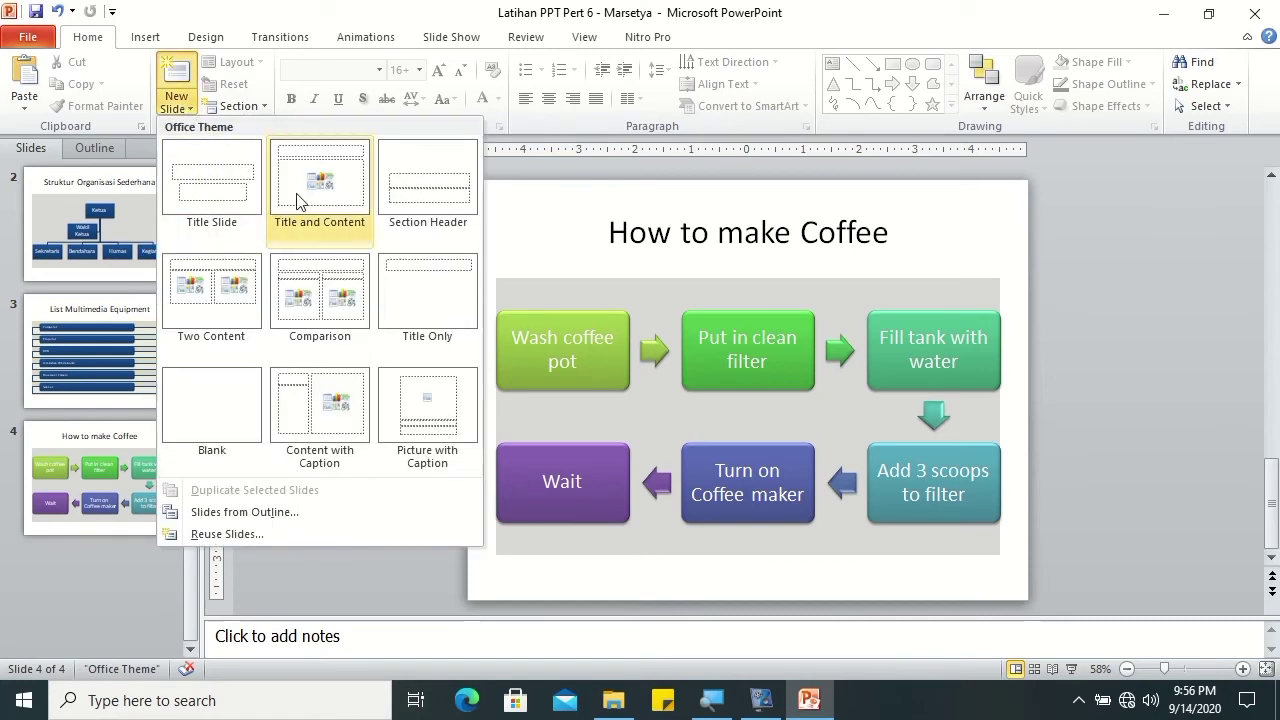
pyautogui.click(297, 200)
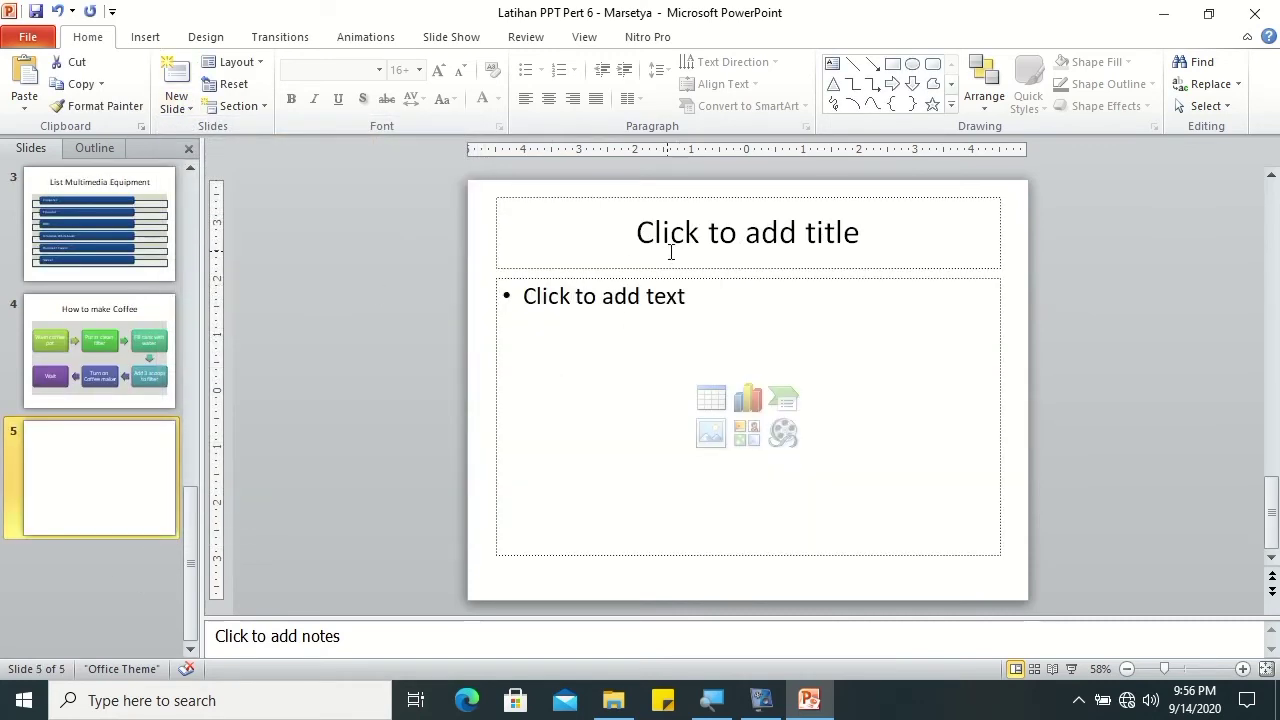
pyautogui.click(671, 252)
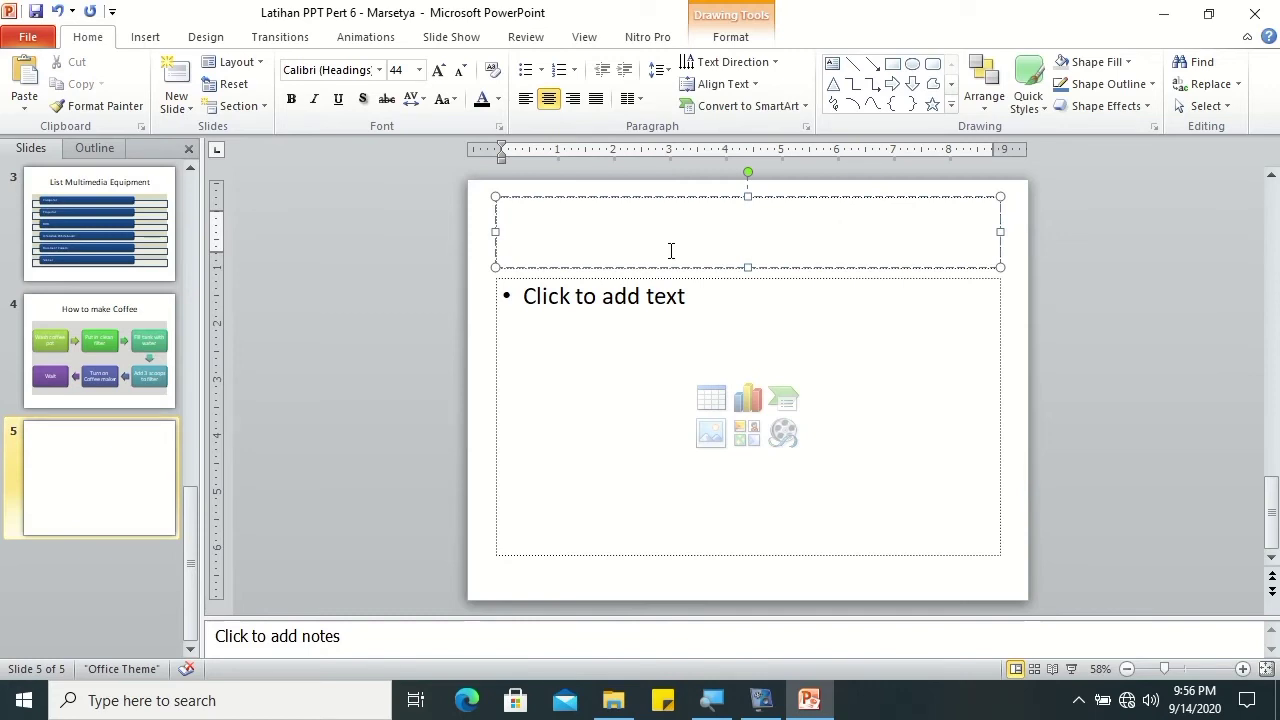
pyautogui.write('Struktur Organisasi')
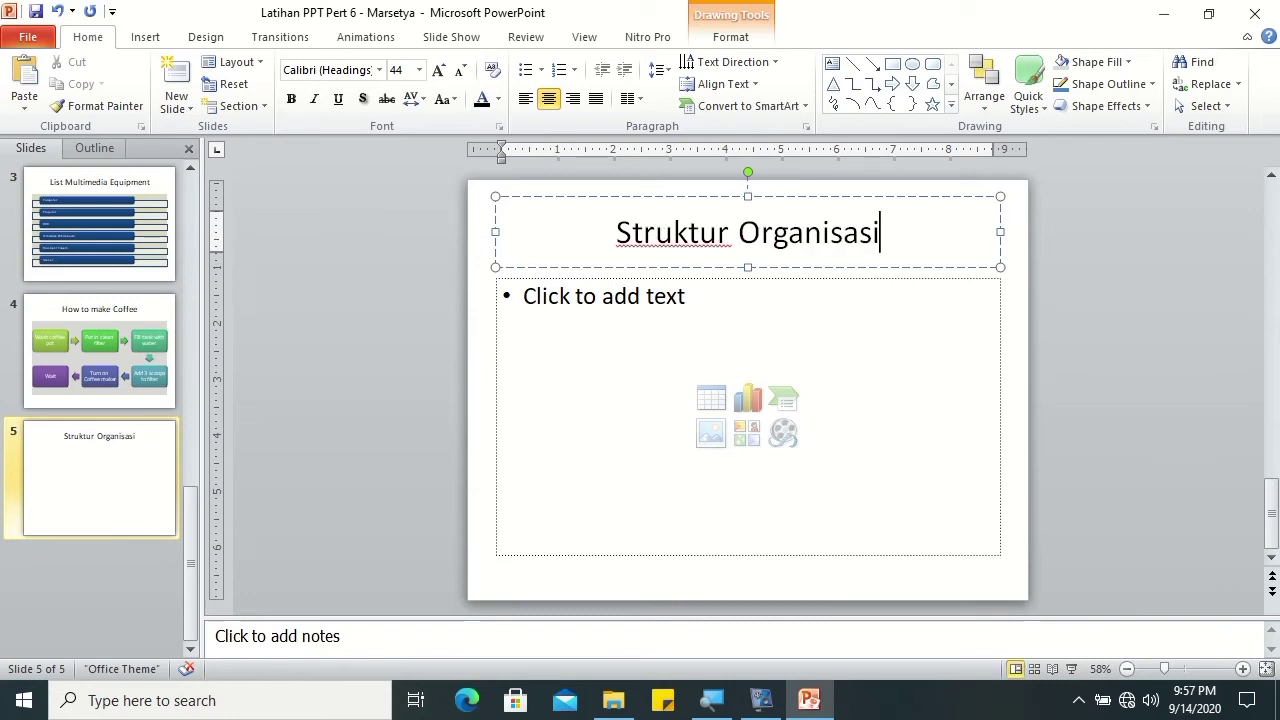
# Step: Insert a Hierarchy Organization Chart SmartArt into the slide body
pyautogui.click(604, 372)
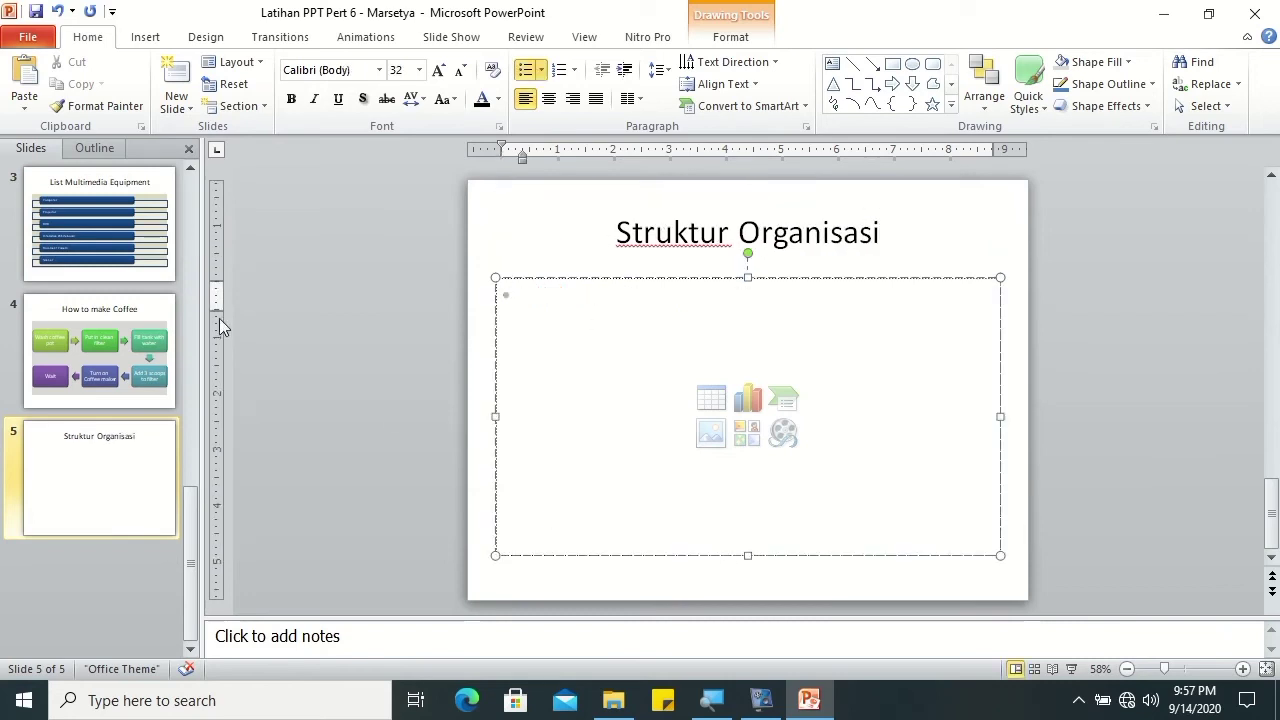
pyautogui.click(144, 40)
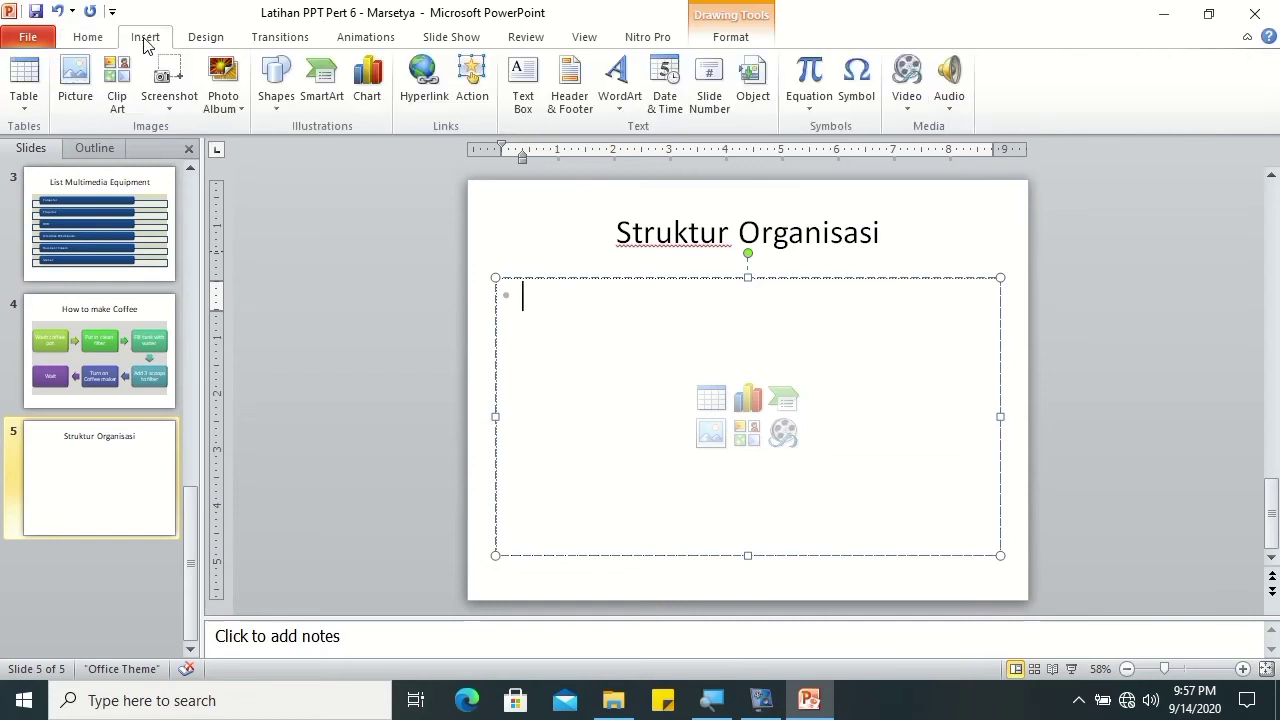
pyautogui.click(325, 106)
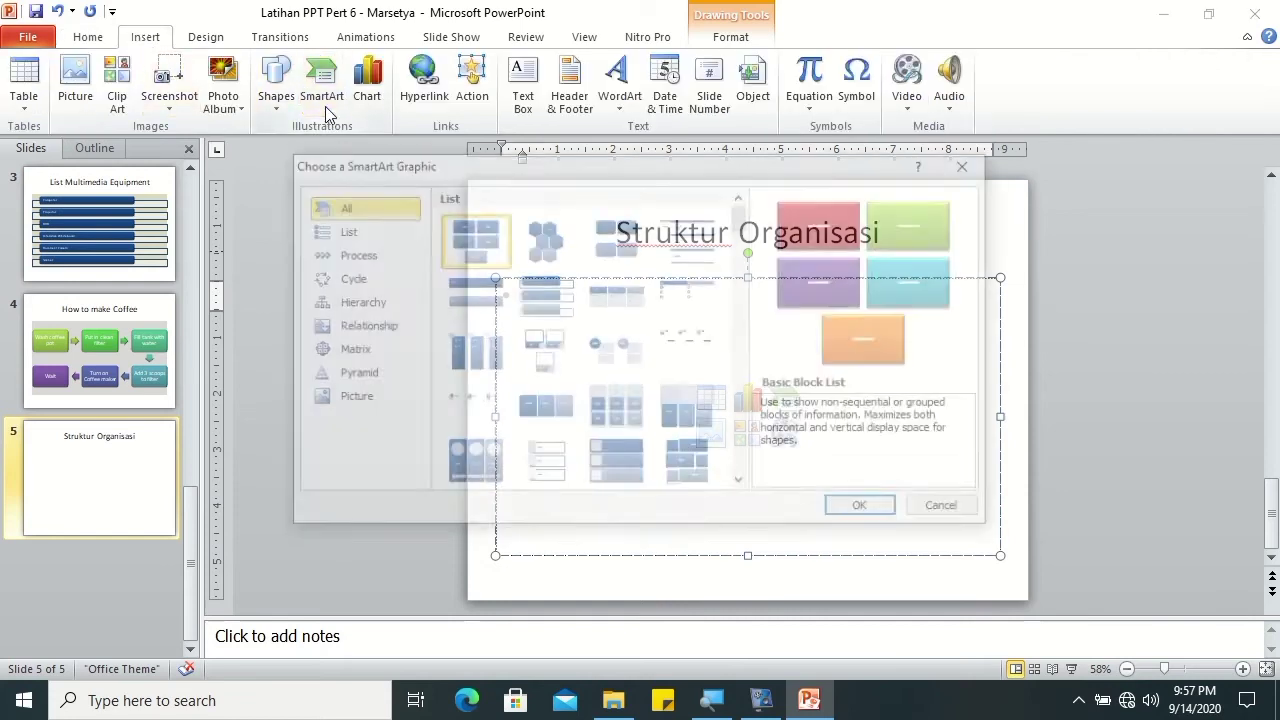
pyautogui.click(345, 301)
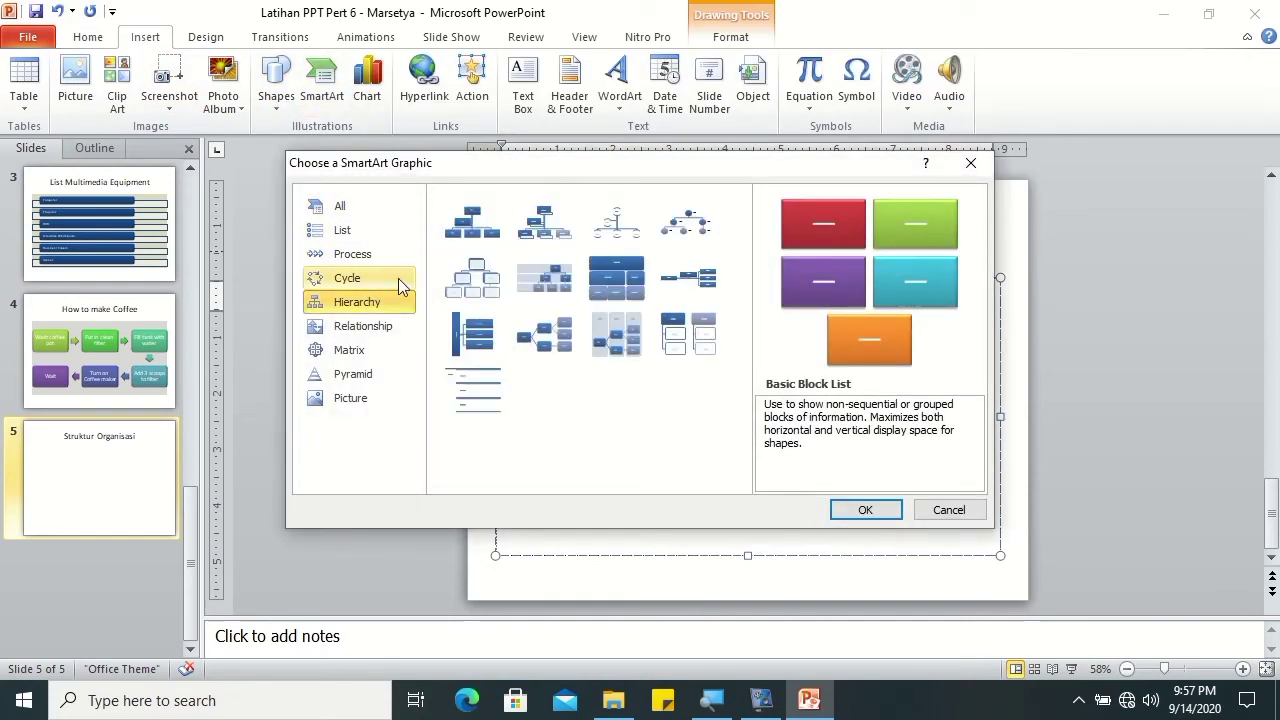
pyautogui.click(474, 236)
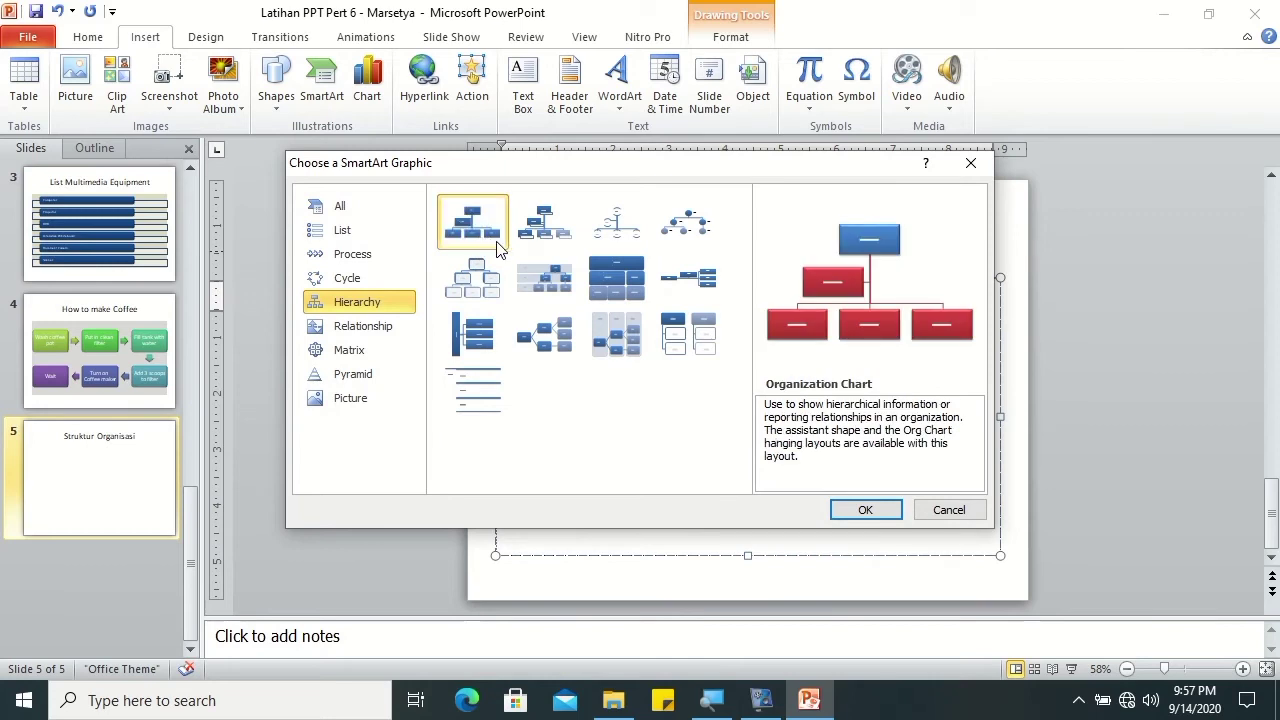
pyautogui.click(880, 510)
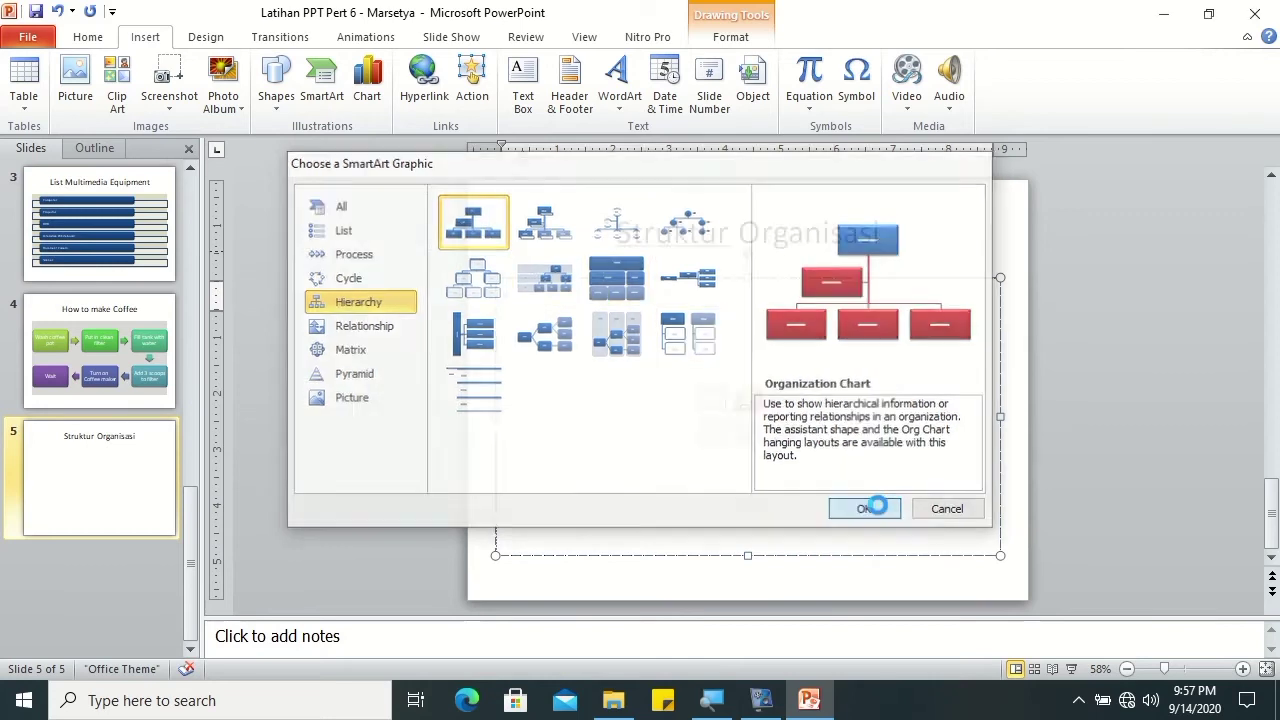
# Step: Label the top box 'Kepala Cabang' and the second-level box 'Wakil Manajemen'
pyautogui.click(720, 309)
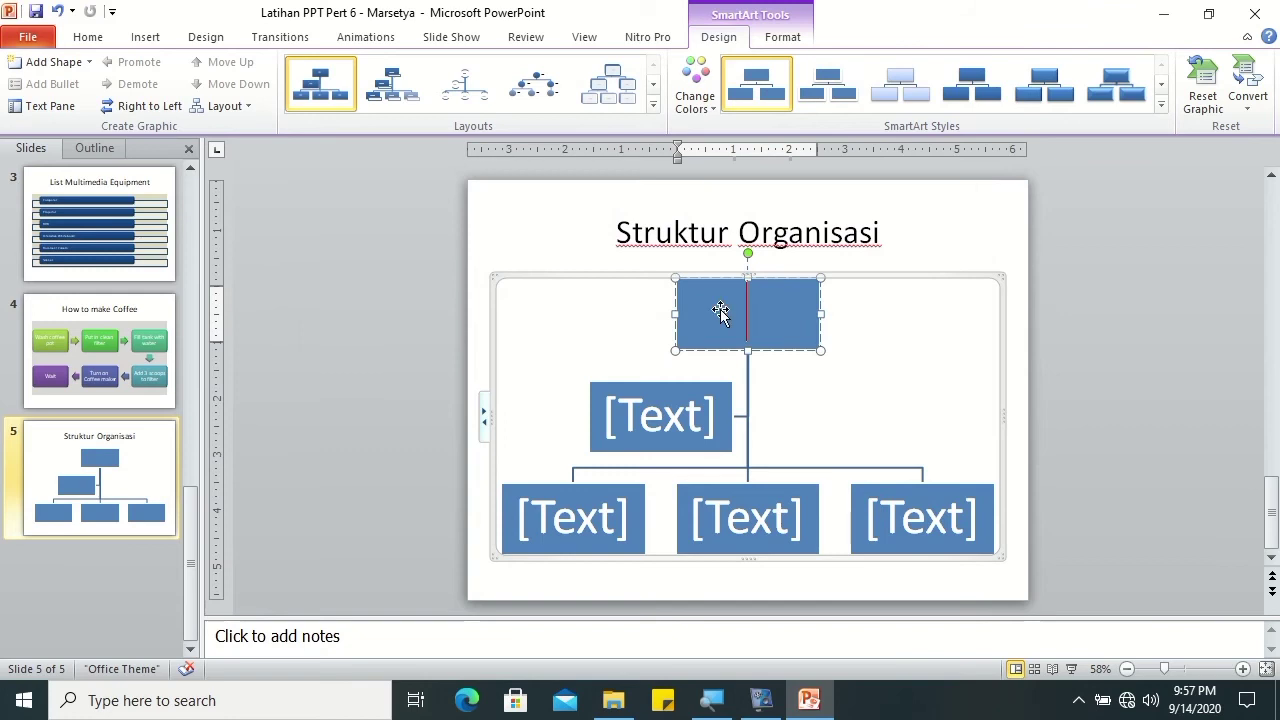
pyautogui.write('K')
pyautogui.write('epala ')
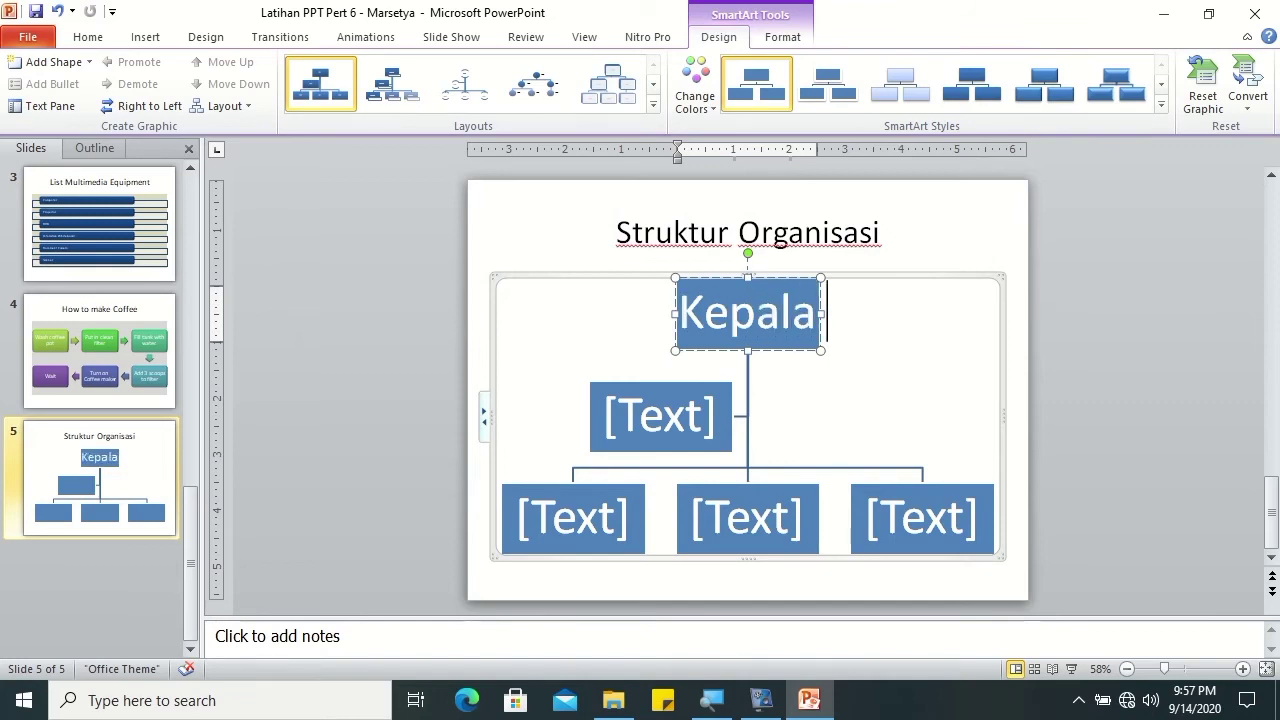
pyautogui.write('Caba')
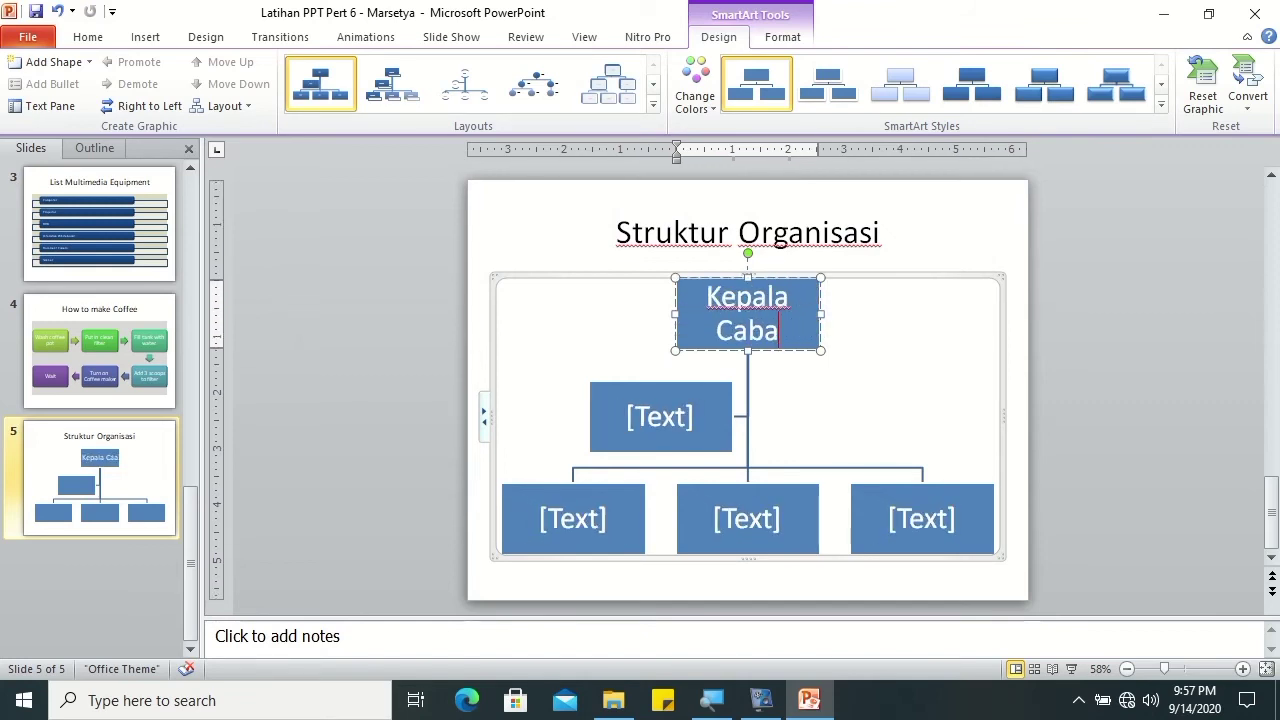
pyautogui.write('ng')
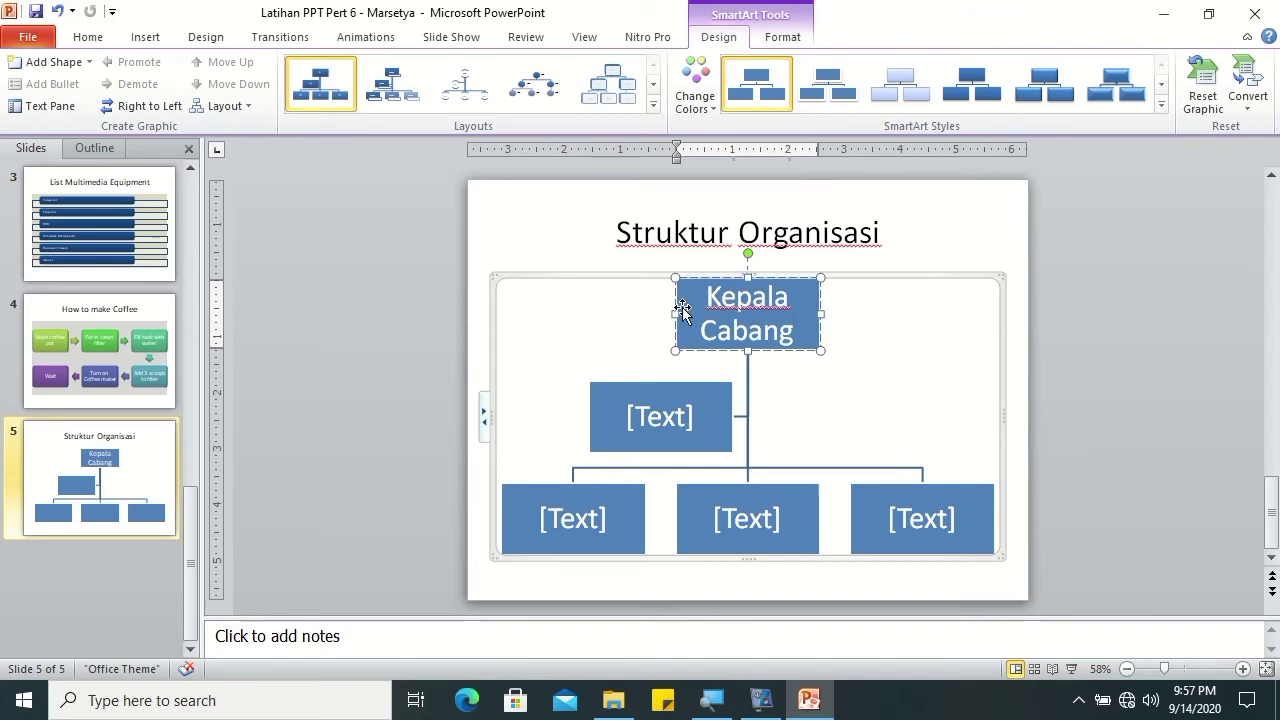
pyautogui.click(660, 418)
pyautogui.write('Wakil Manajemen')
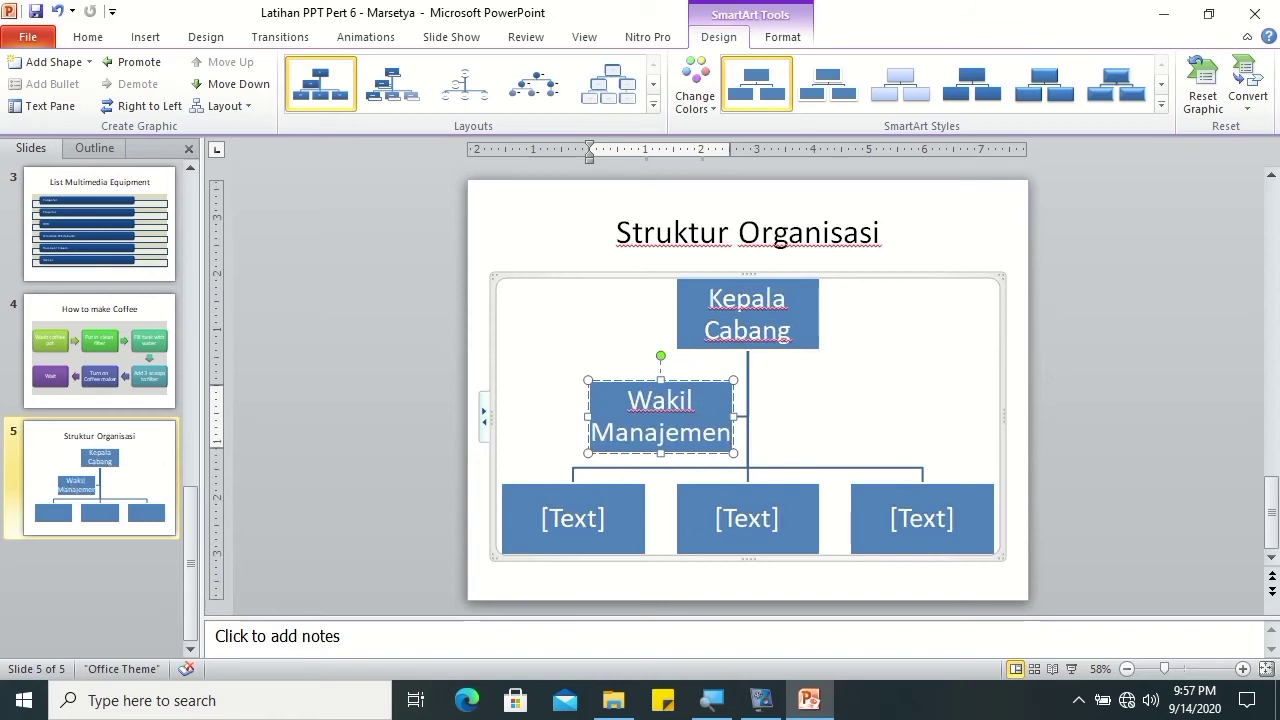
# Step: Label the bottom three boxes Manager Teknis, Manager Administrasi and Manager Mutu
pyautogui.click(570, 530)
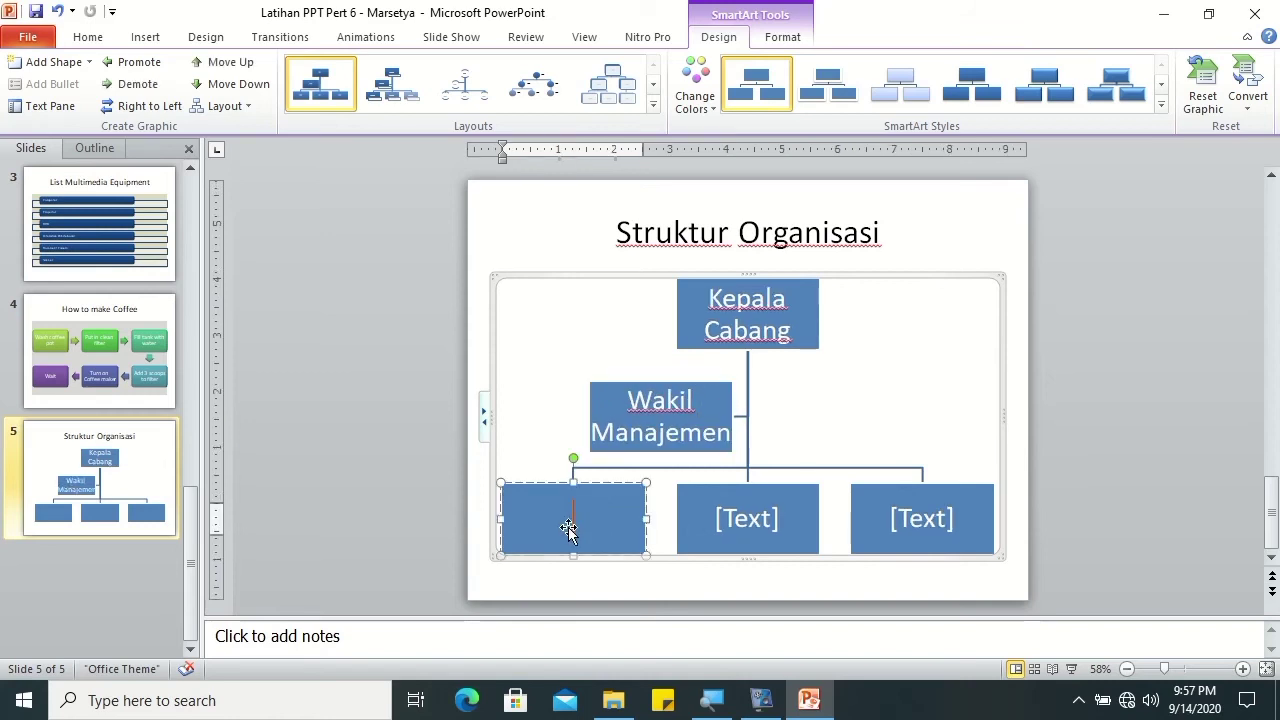
pyautogui.write('Manager Te')
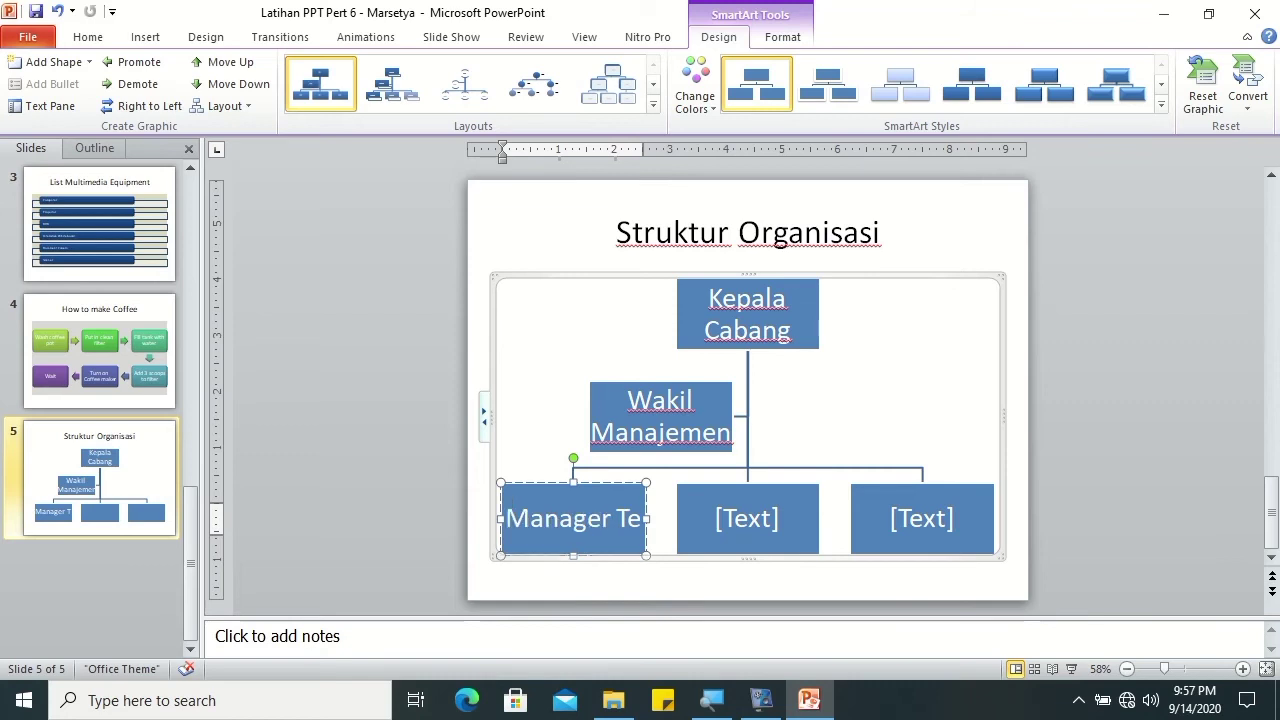
pyautogui.write('knis')
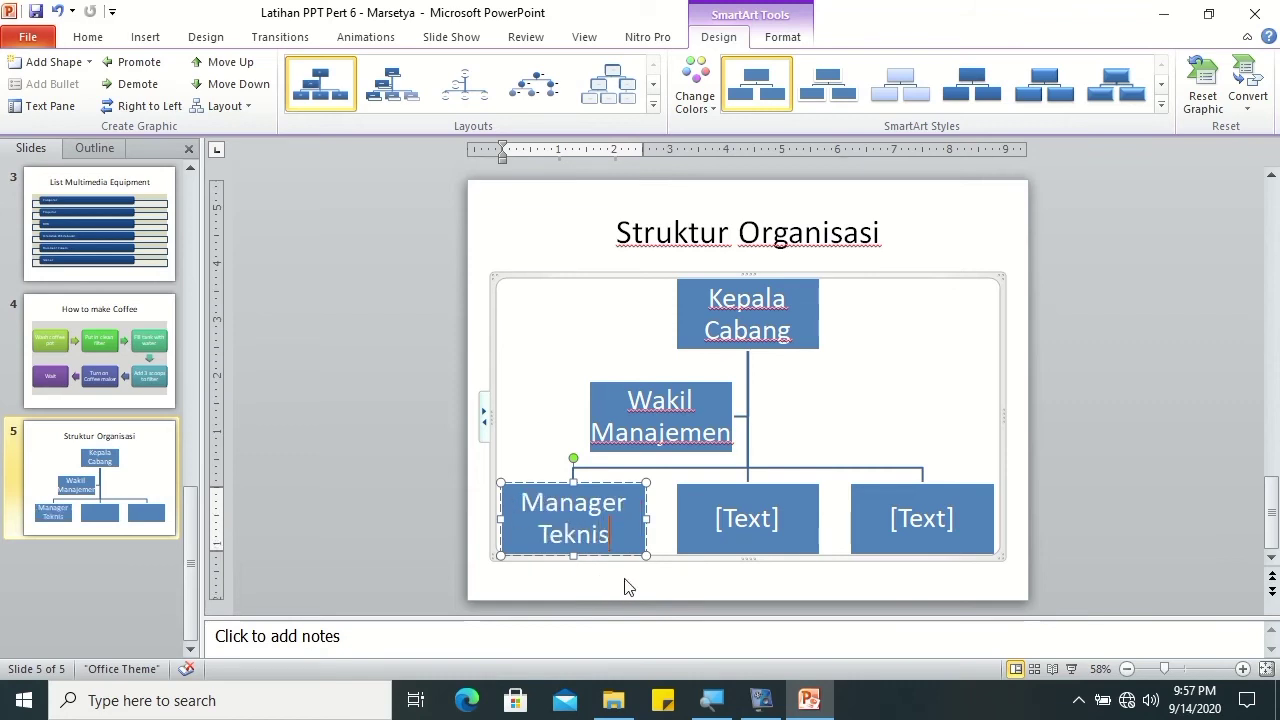
pyautogui.click(763, 527)
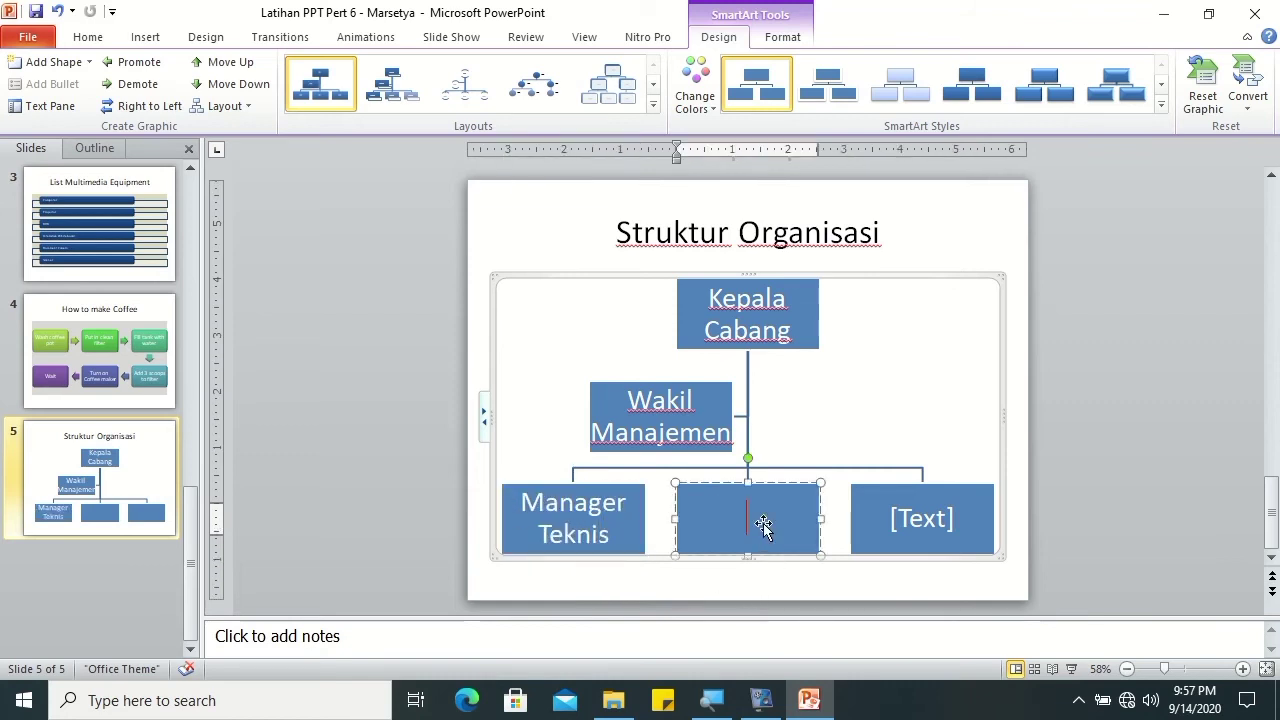
pyautogui.write('Manga')
pyautogui.press('BackSpace')
pyautogui.press('BackSpace')
pyautogui.write('ager')
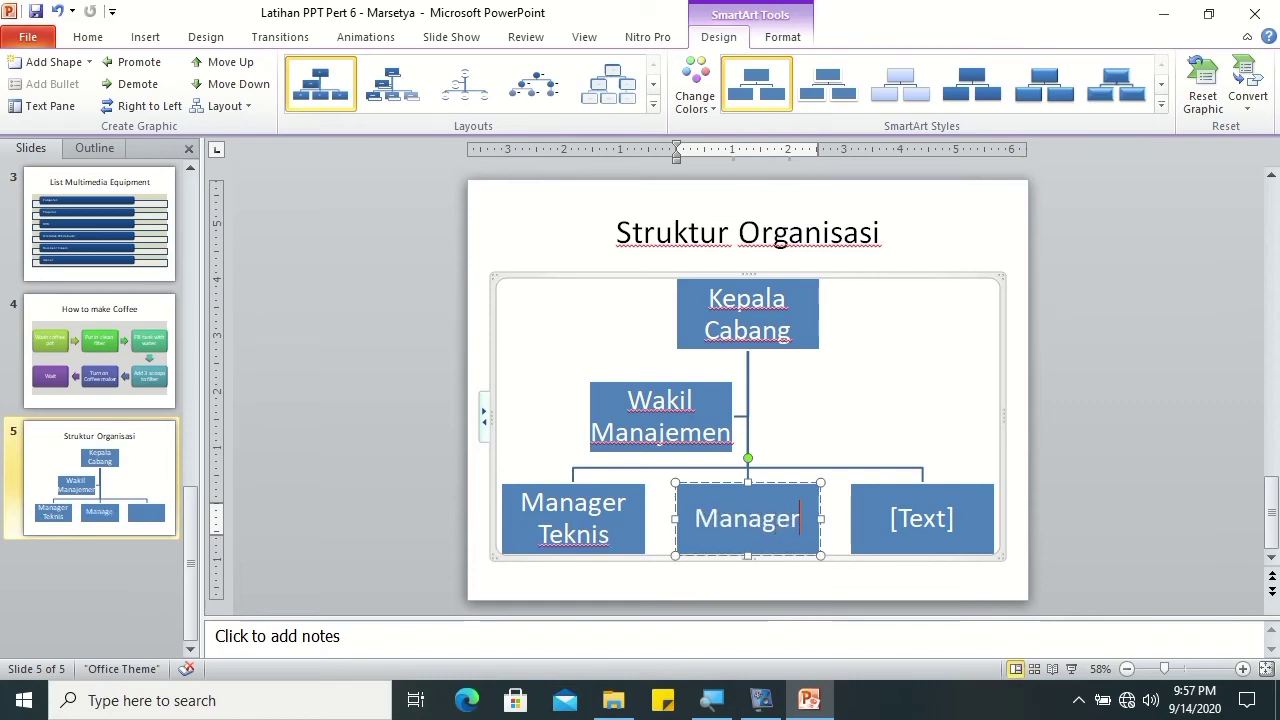
pyautogui.write(' Administrasi')
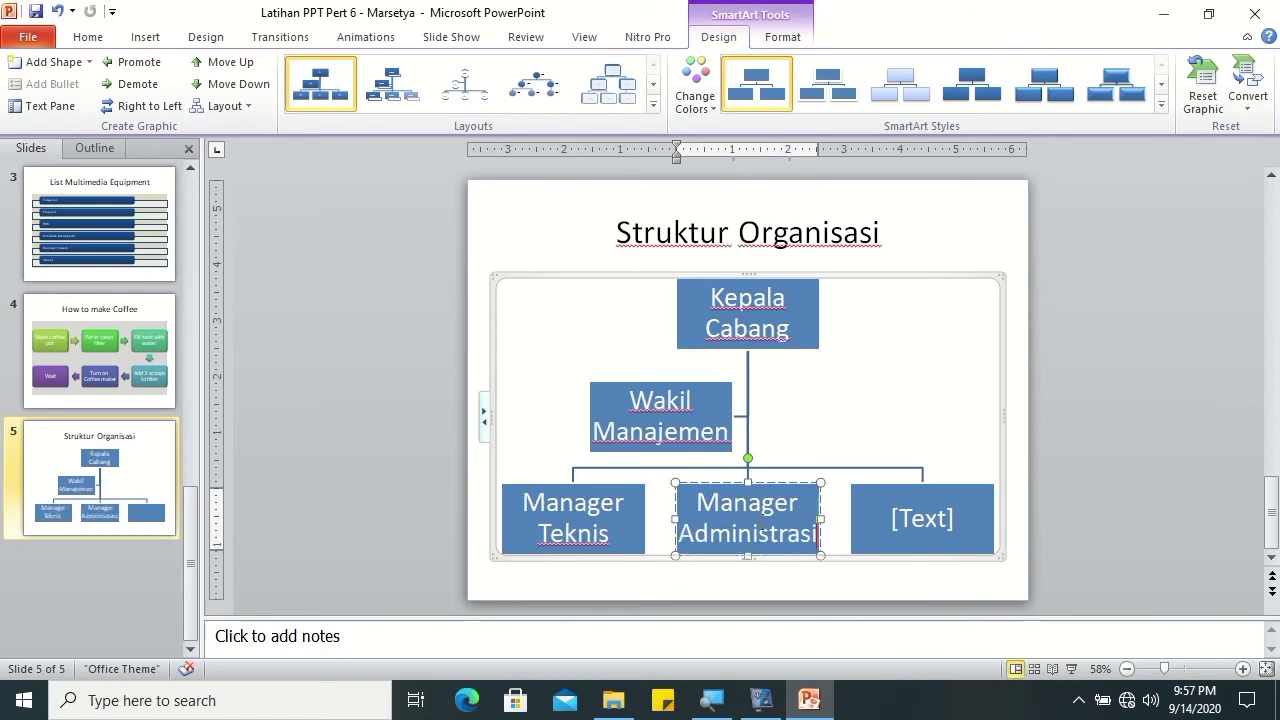
pyautogui.click(891, 521)
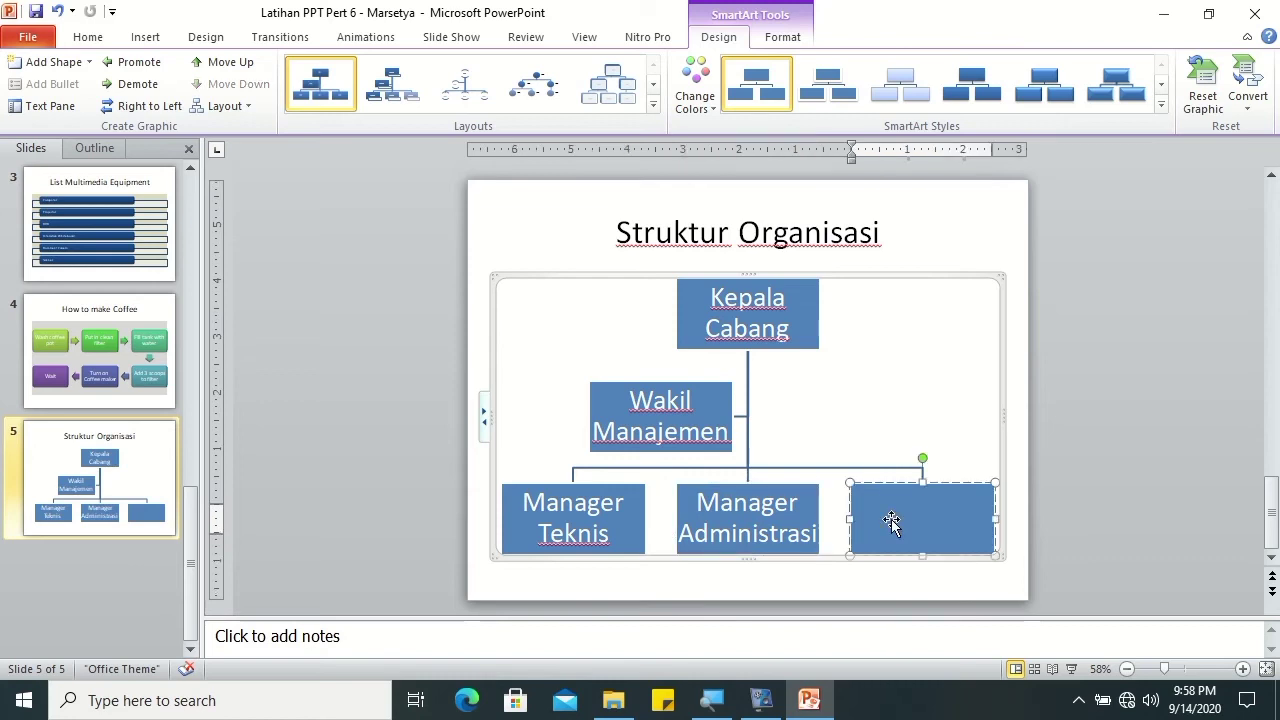
pyautogui.write('Manager M')
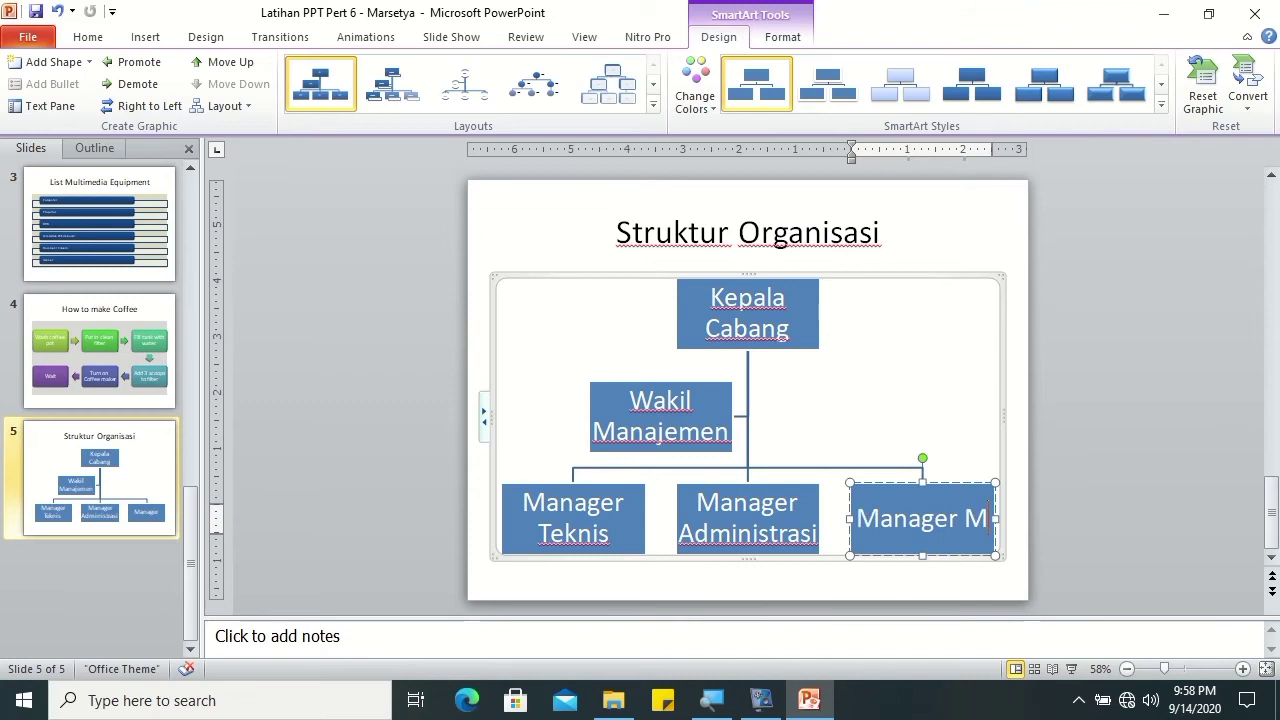
pyautogui.write('utu')
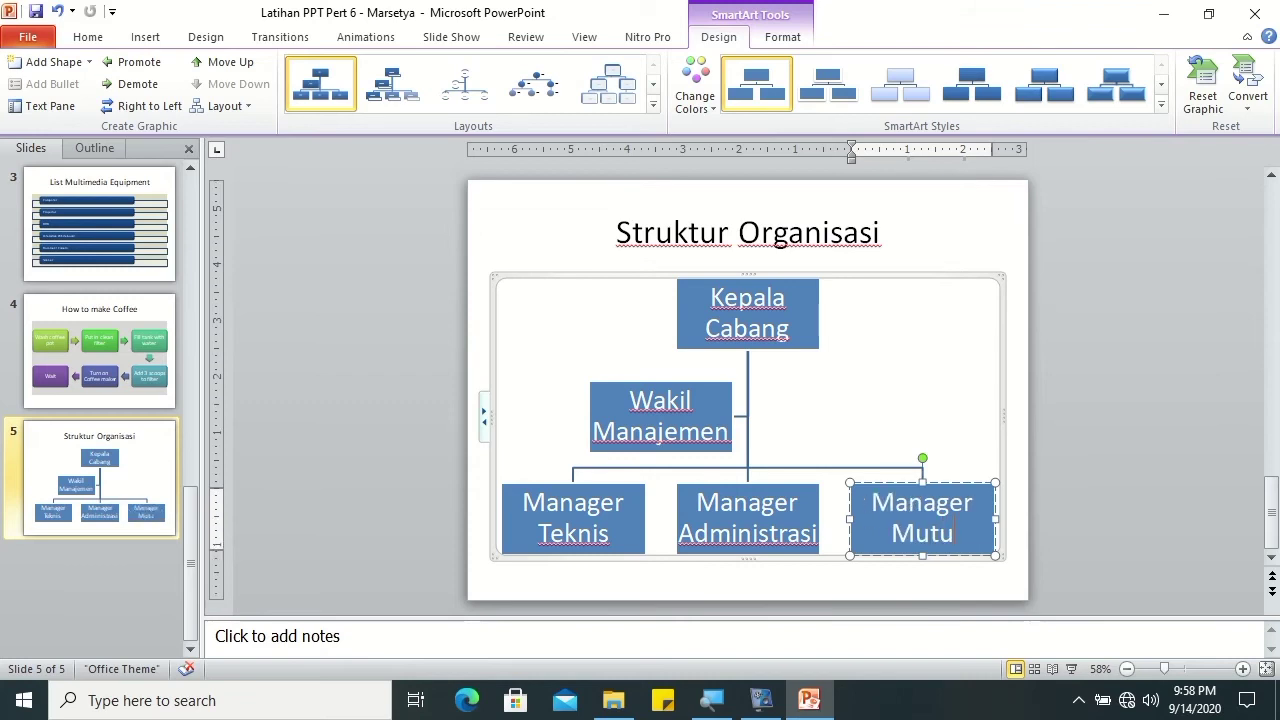
pyautogui.click(628, 550)
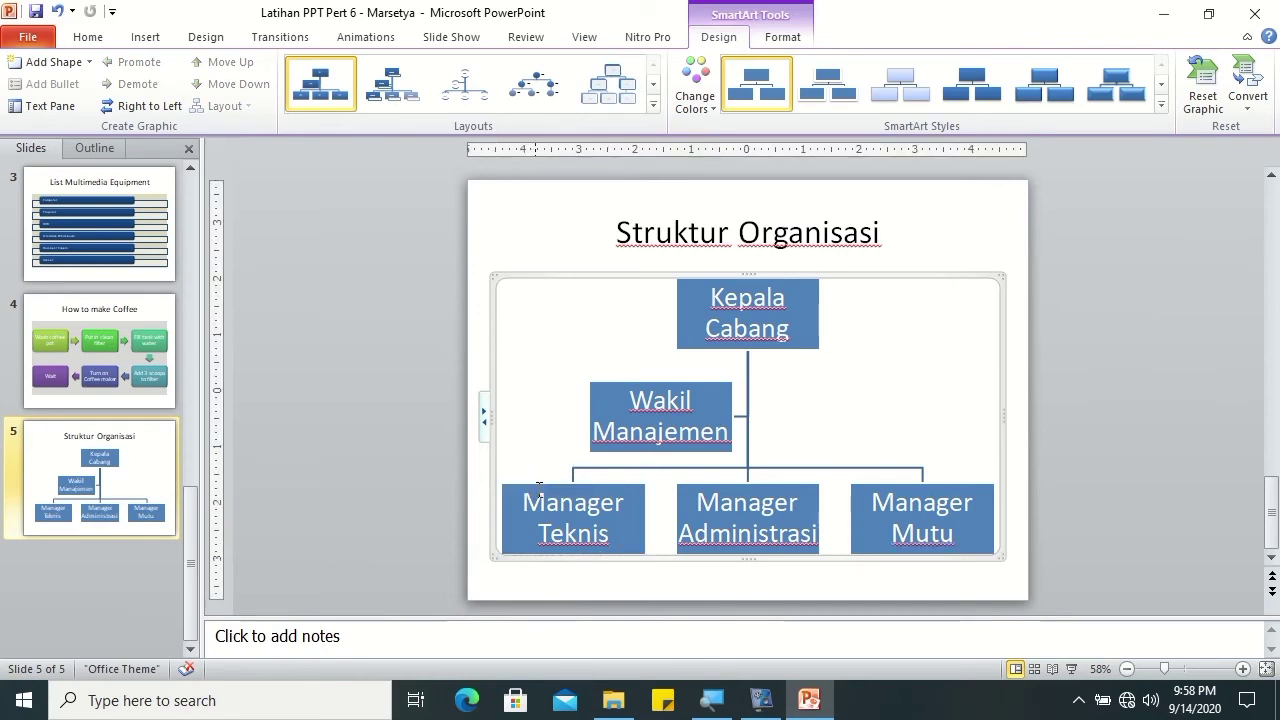
# Step: Add two subordinate boxes under Manager Teknis and arrange them side by side
pyautogui.click(88, 62)
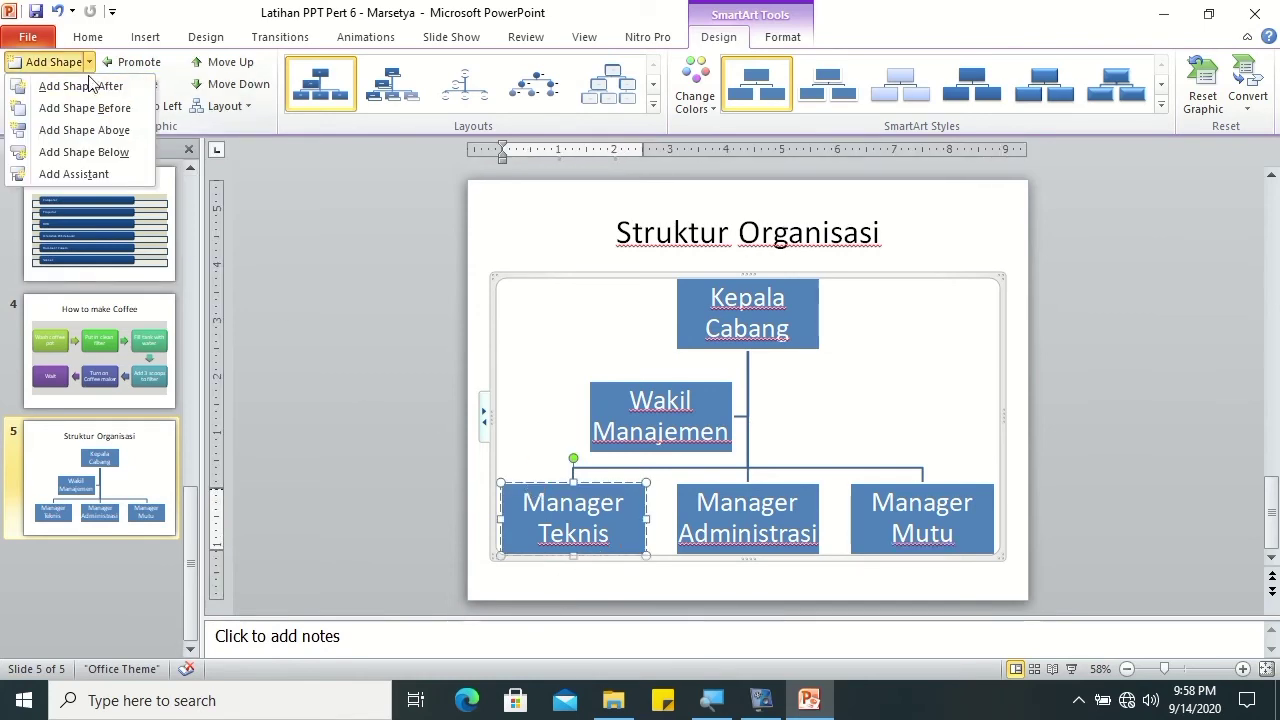
pyautogui.click(109, 153)
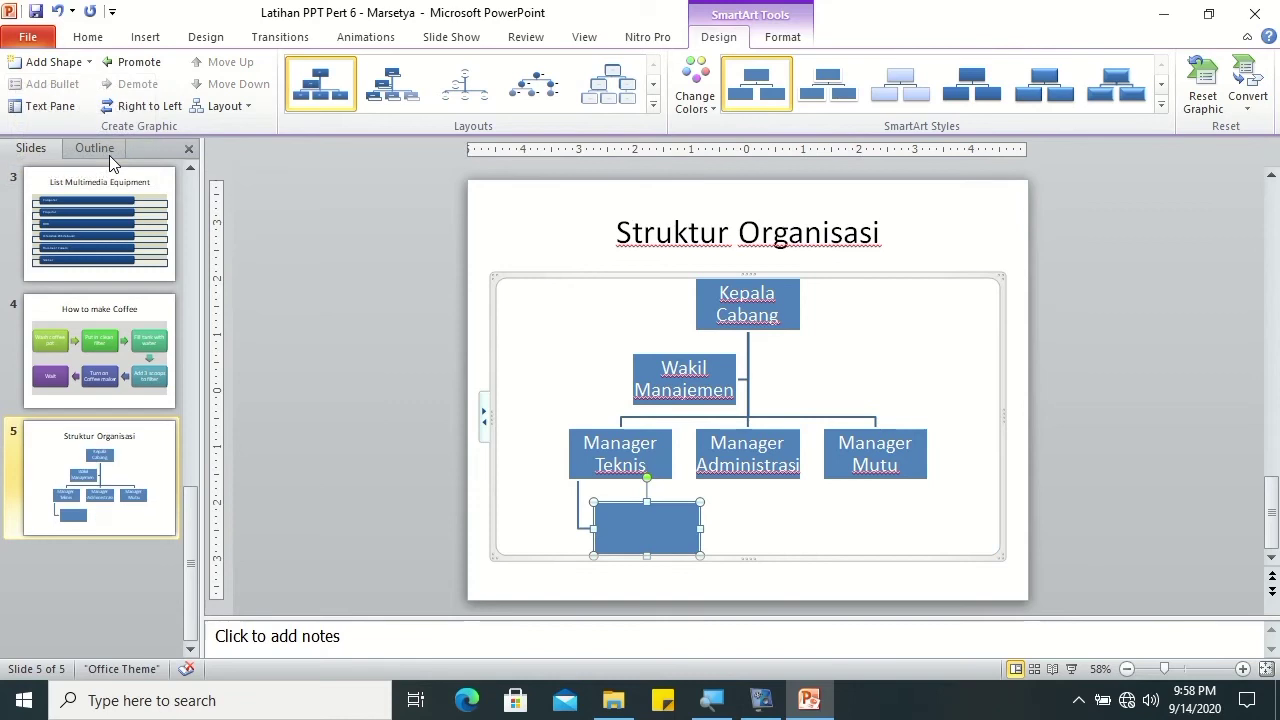
pyautogui.click(573, 436)
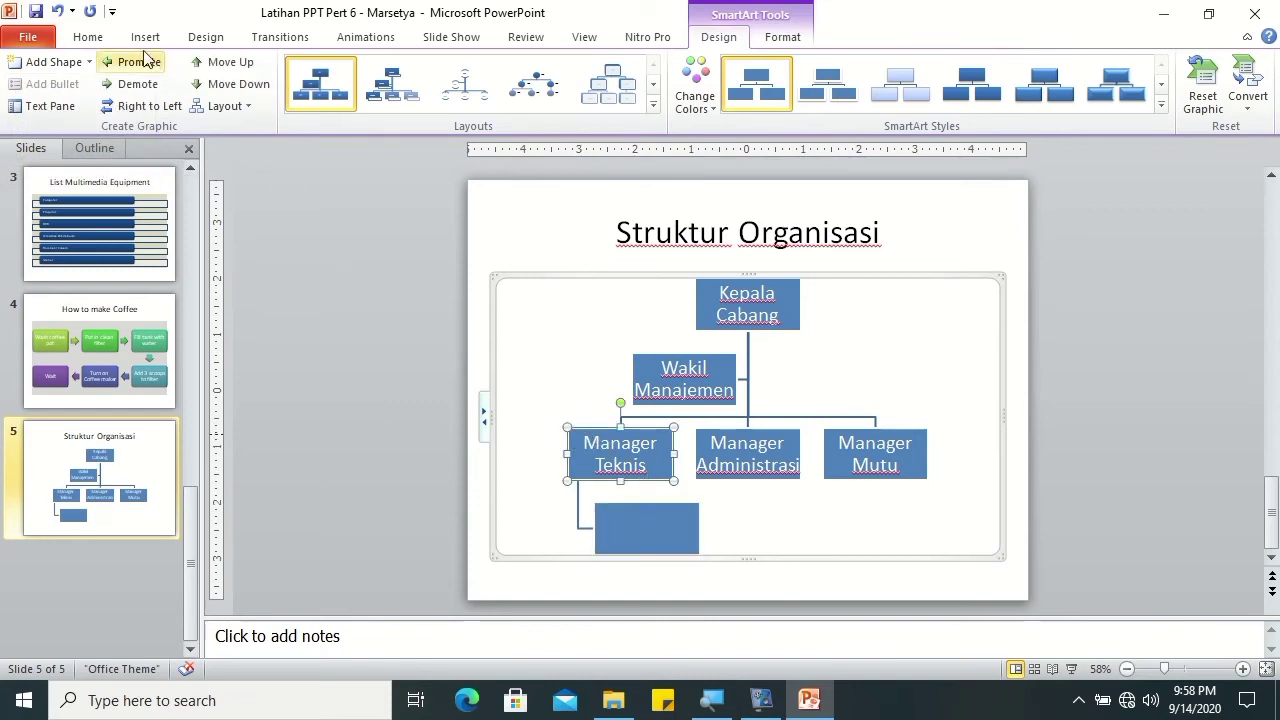
pyautogui.click(89, 62)
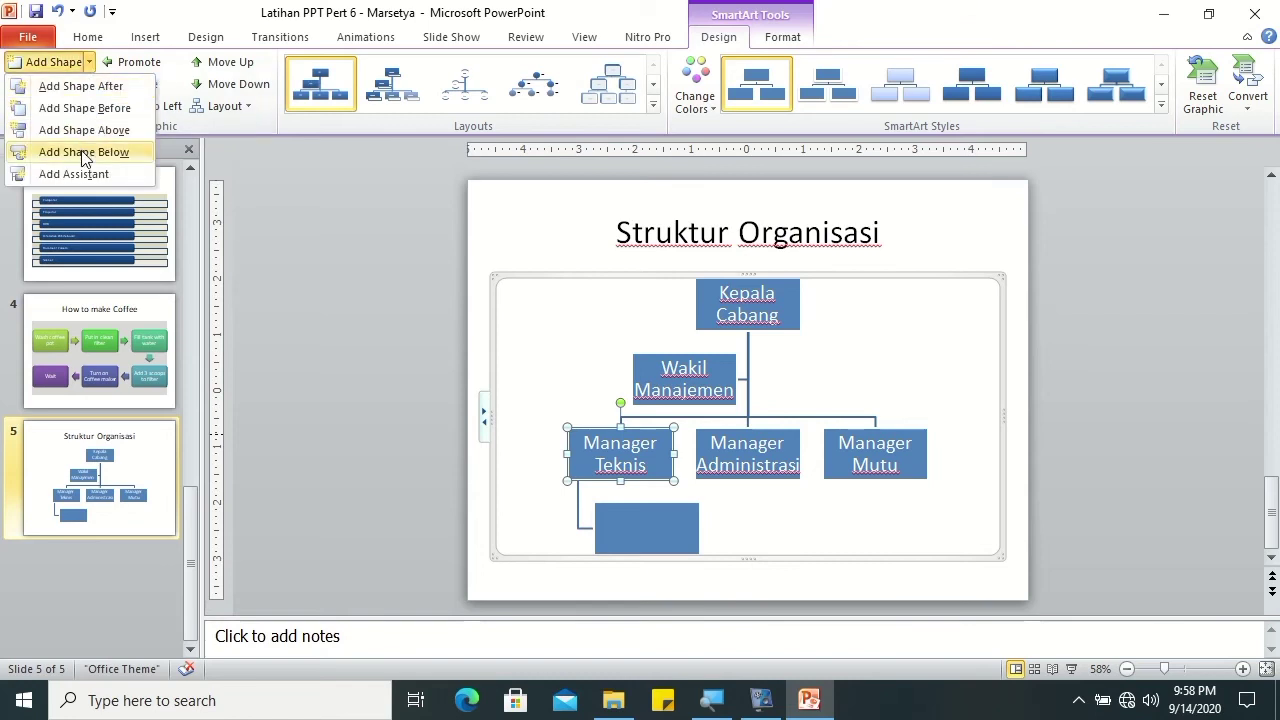
pyautogui.click(100, 152)
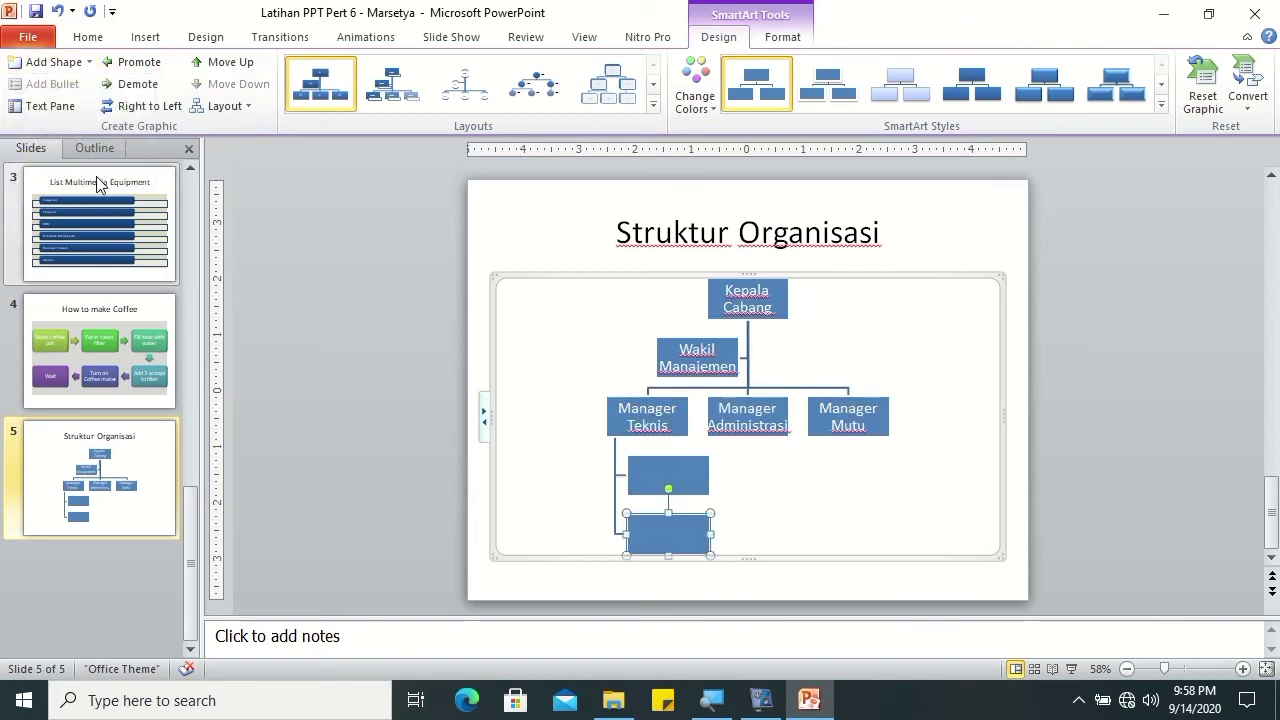
pyautogui.click(640, 403)
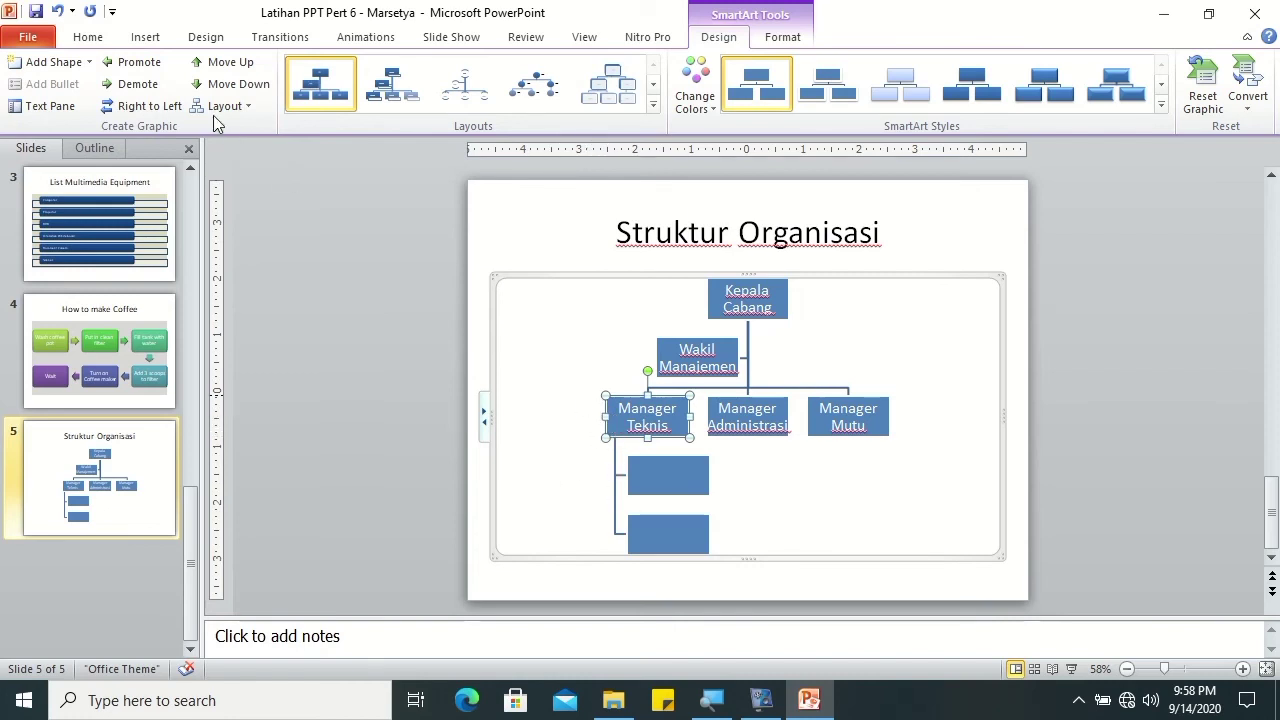
pyautogui.click(239, 108)
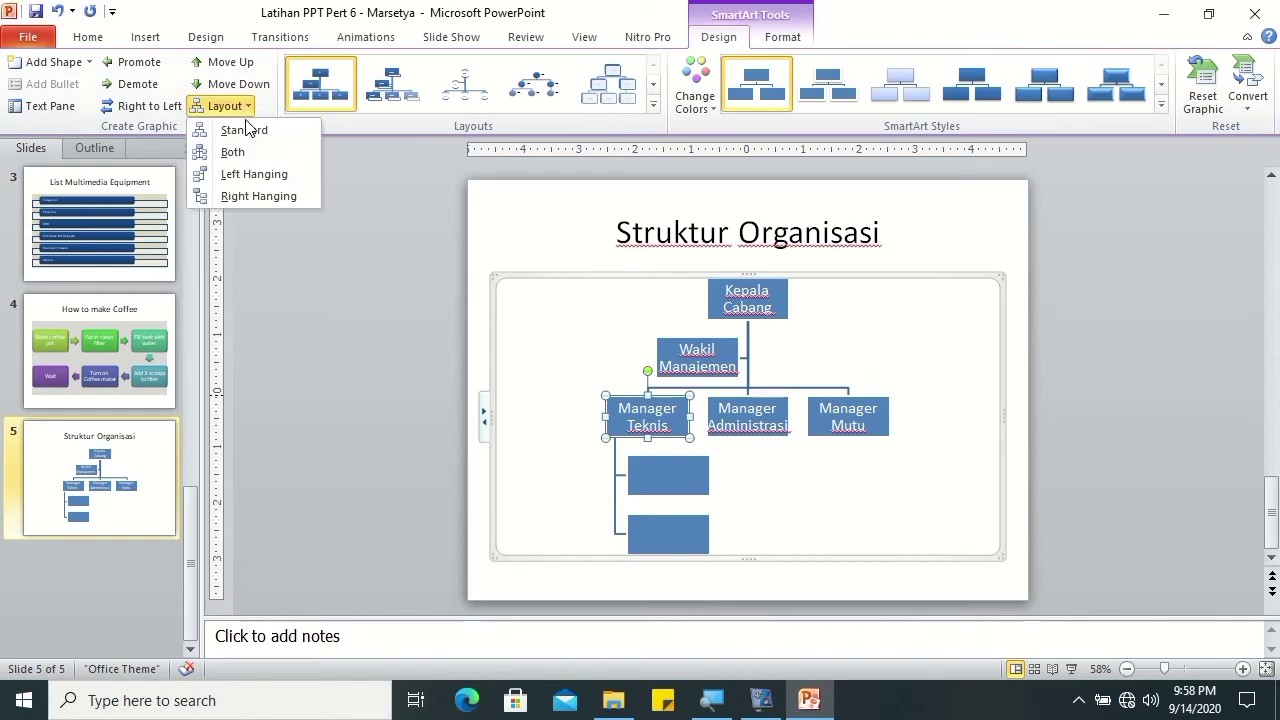
pyautogui.click(246, 131)
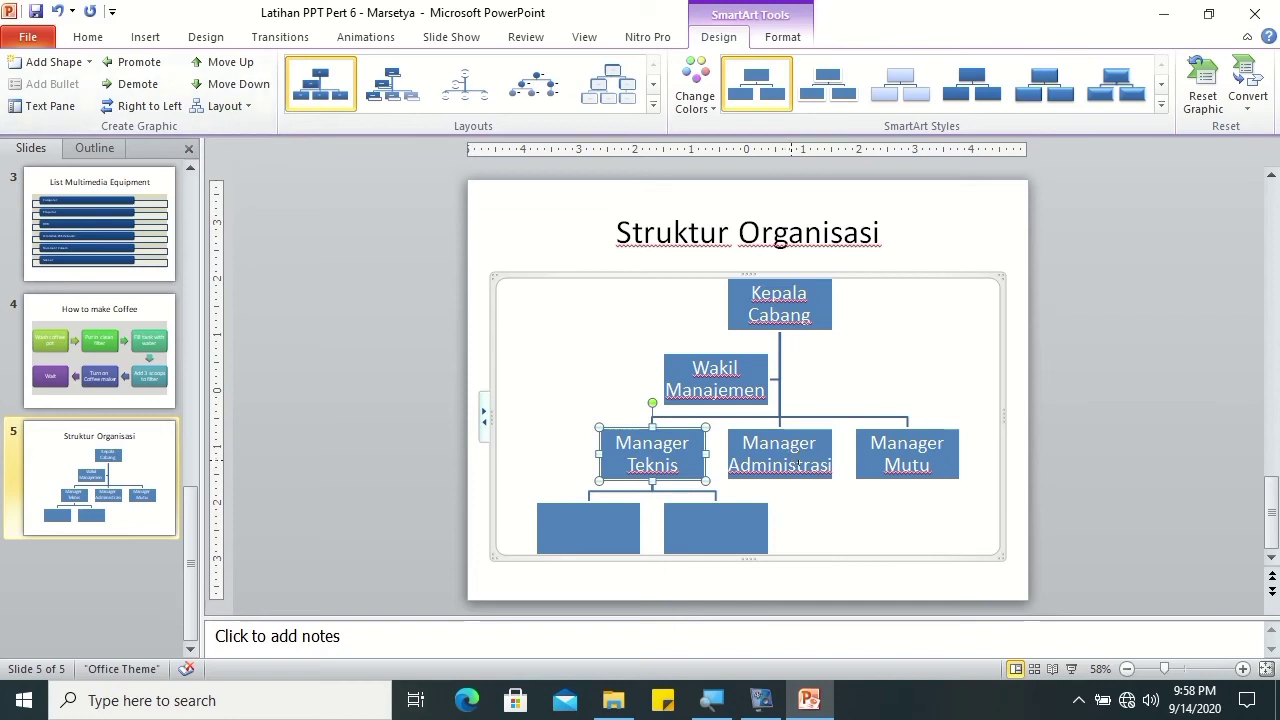
# Step: Add three subordinate boxes under Manager Administrasi
pyautogui.click(818, 443)
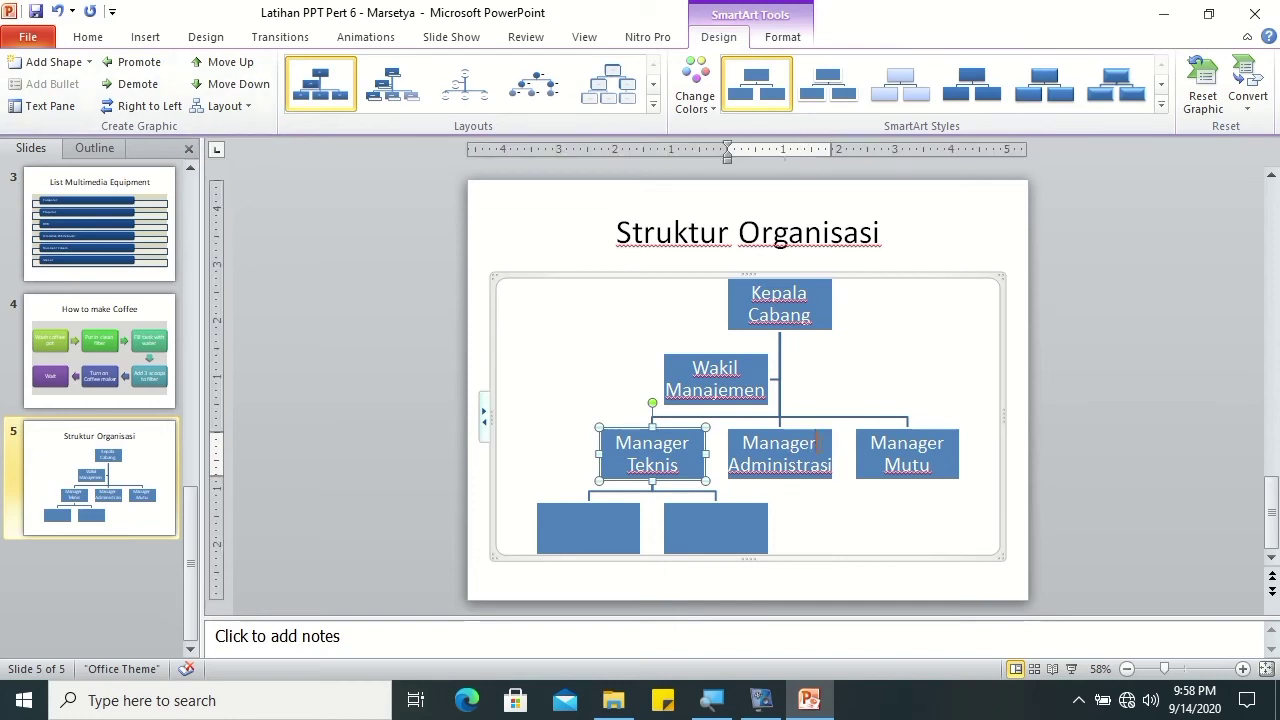
pyautogui.click(88, 62)
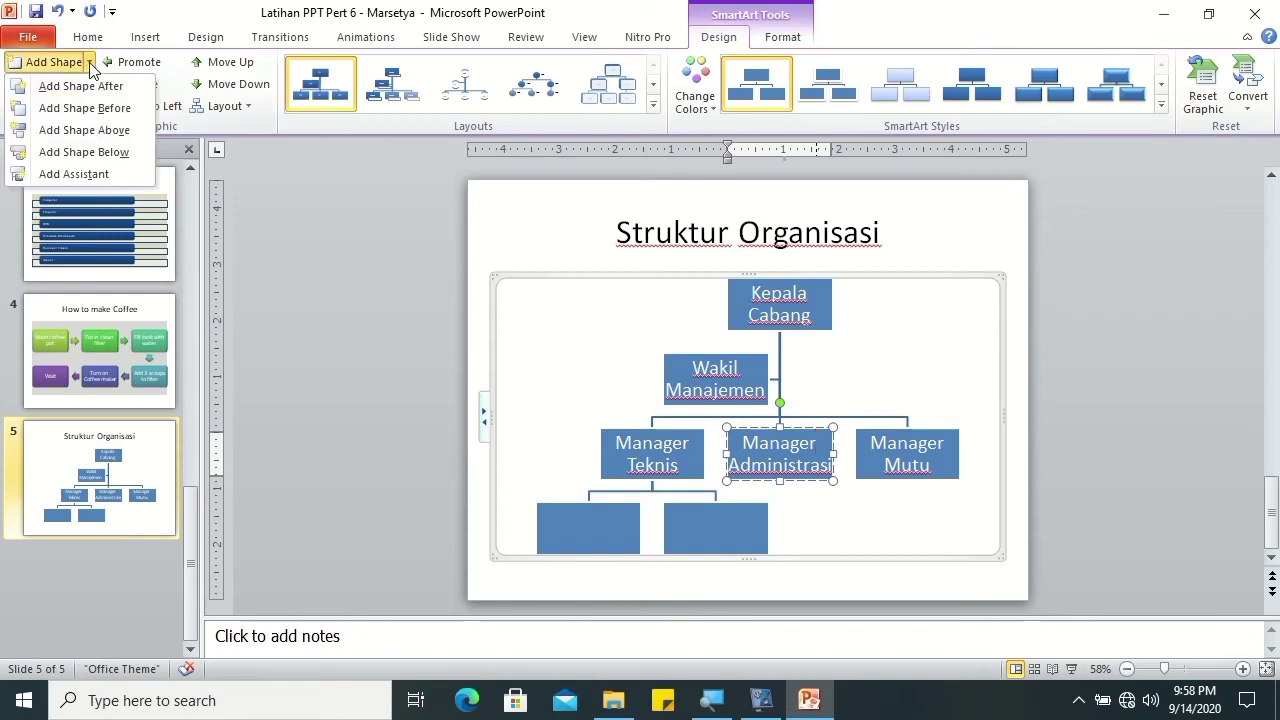
pyautogui.click(84, 152)
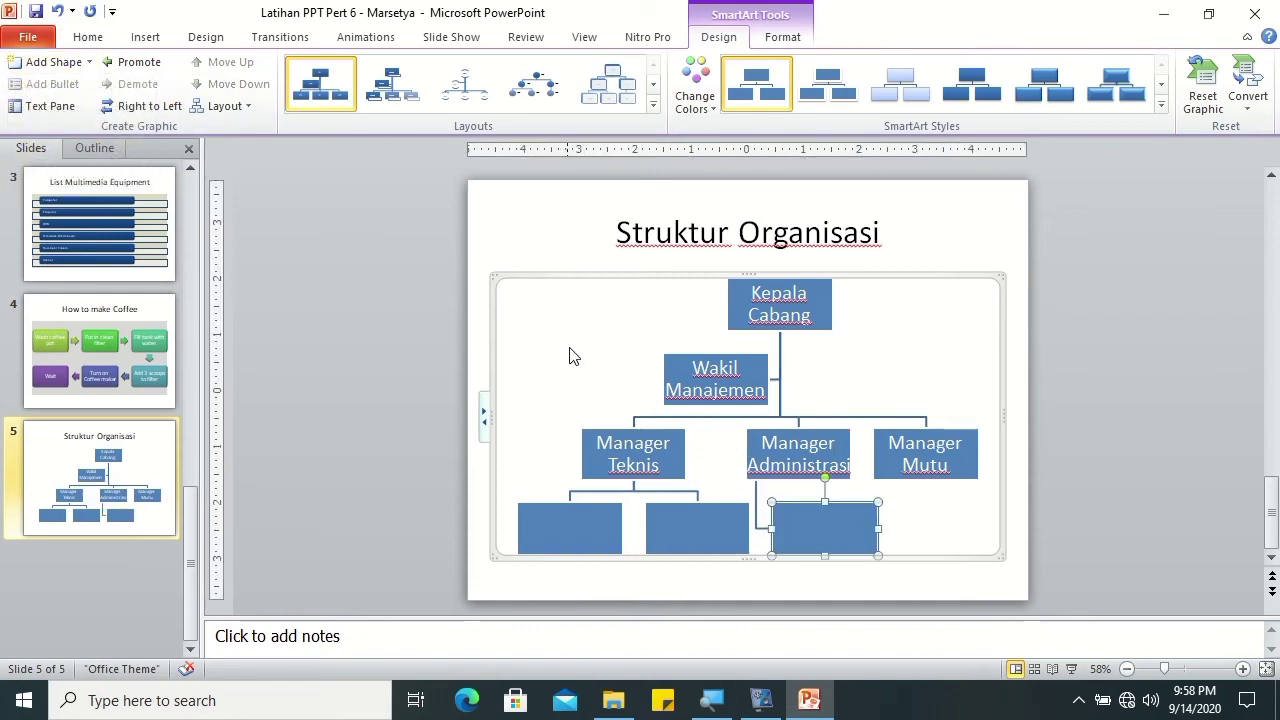
pyautogui.click(785, 431)
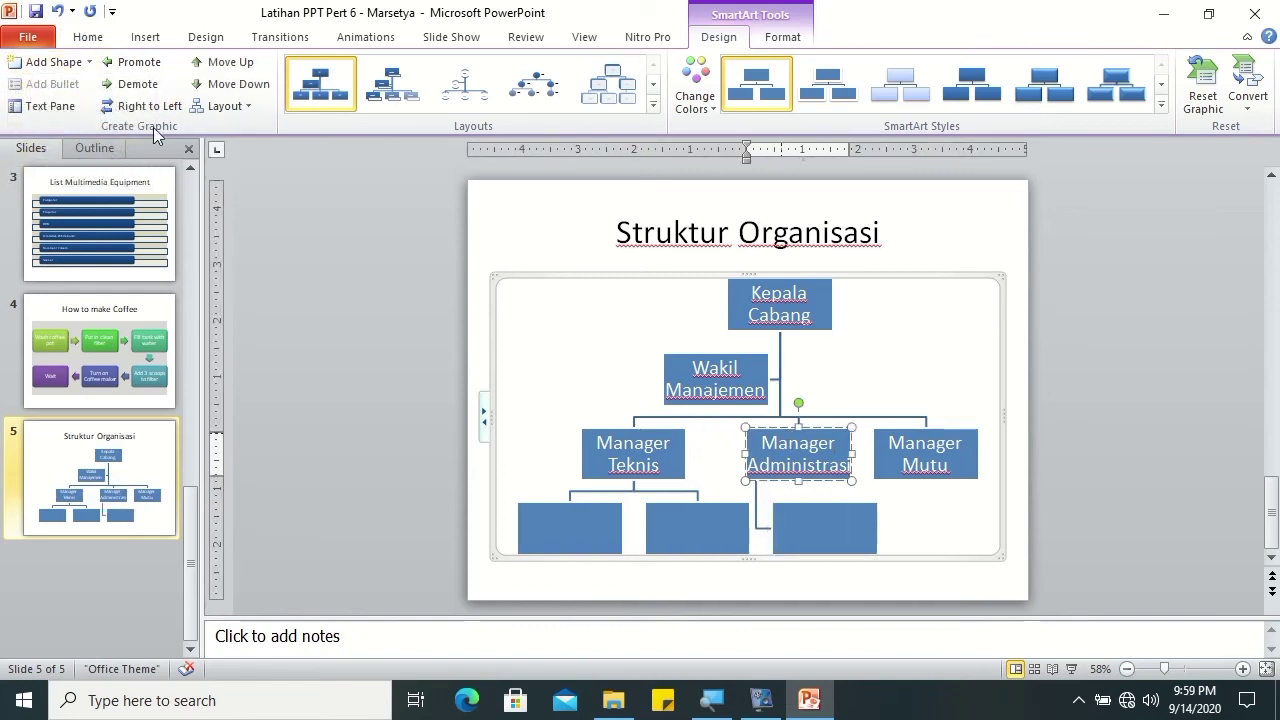
pyautogui.click(89, 63)
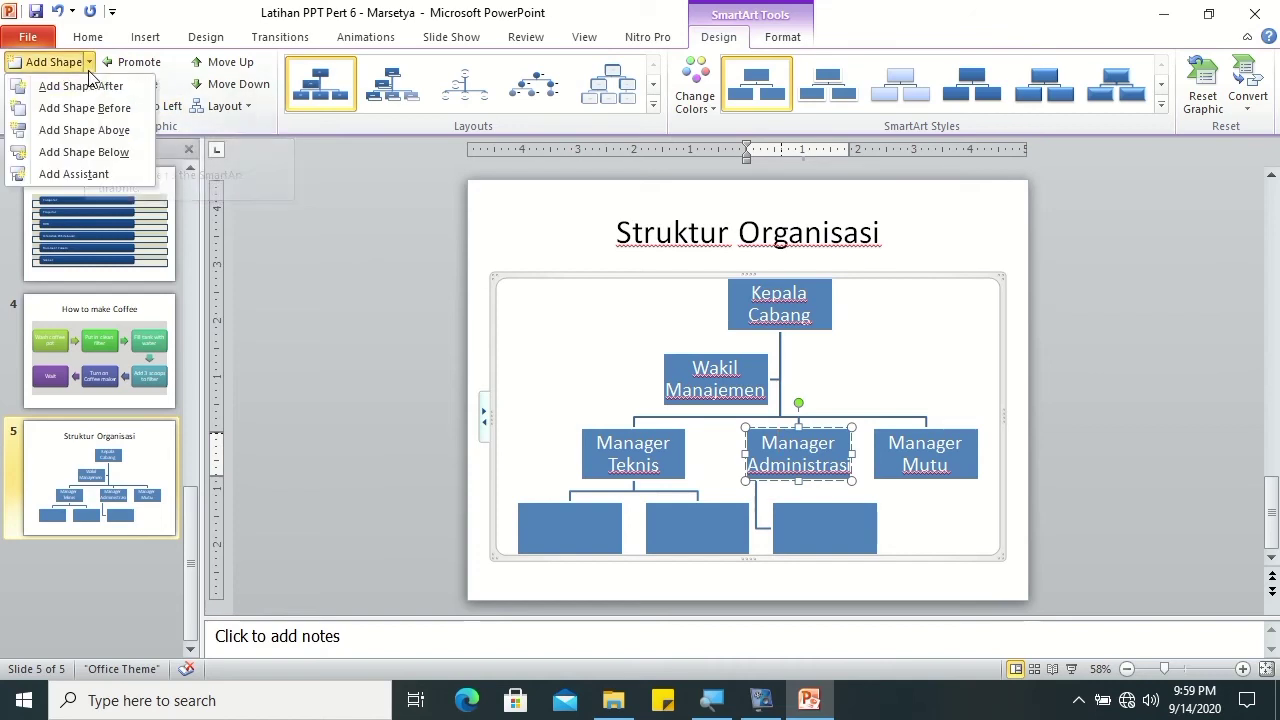
pyautogui.click(96, 152)
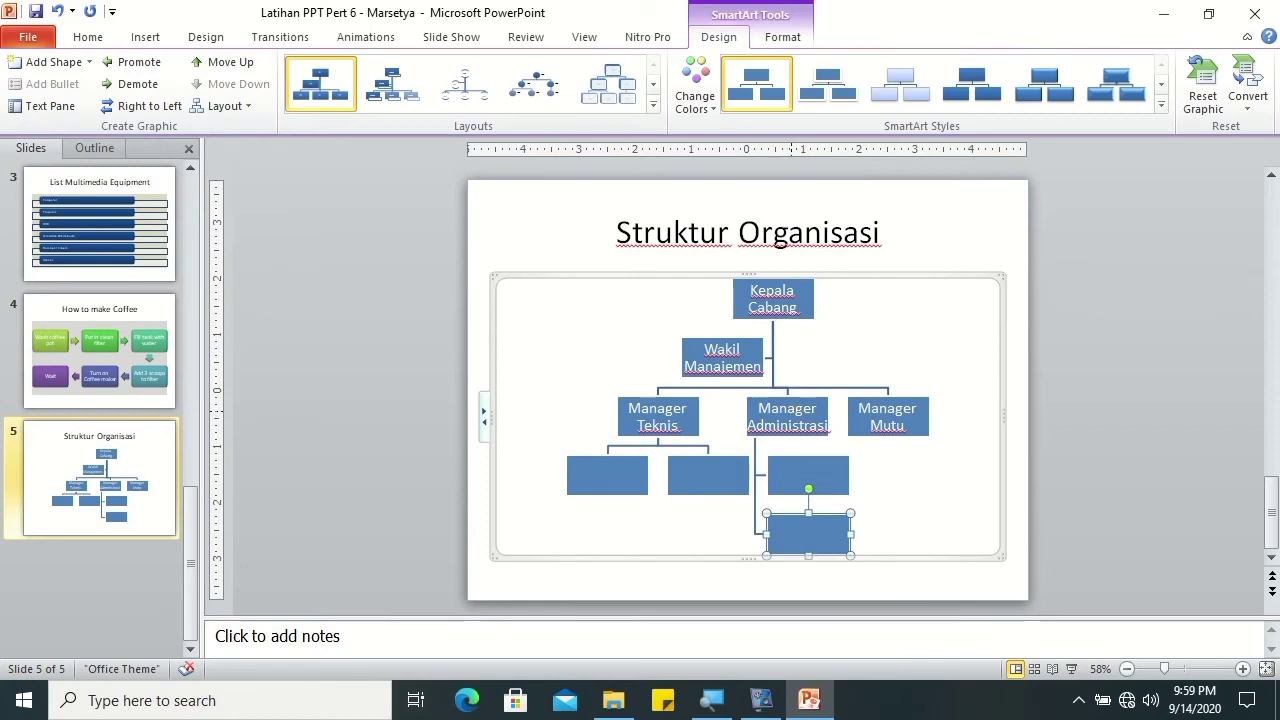
pyautogui.click(788, 400)
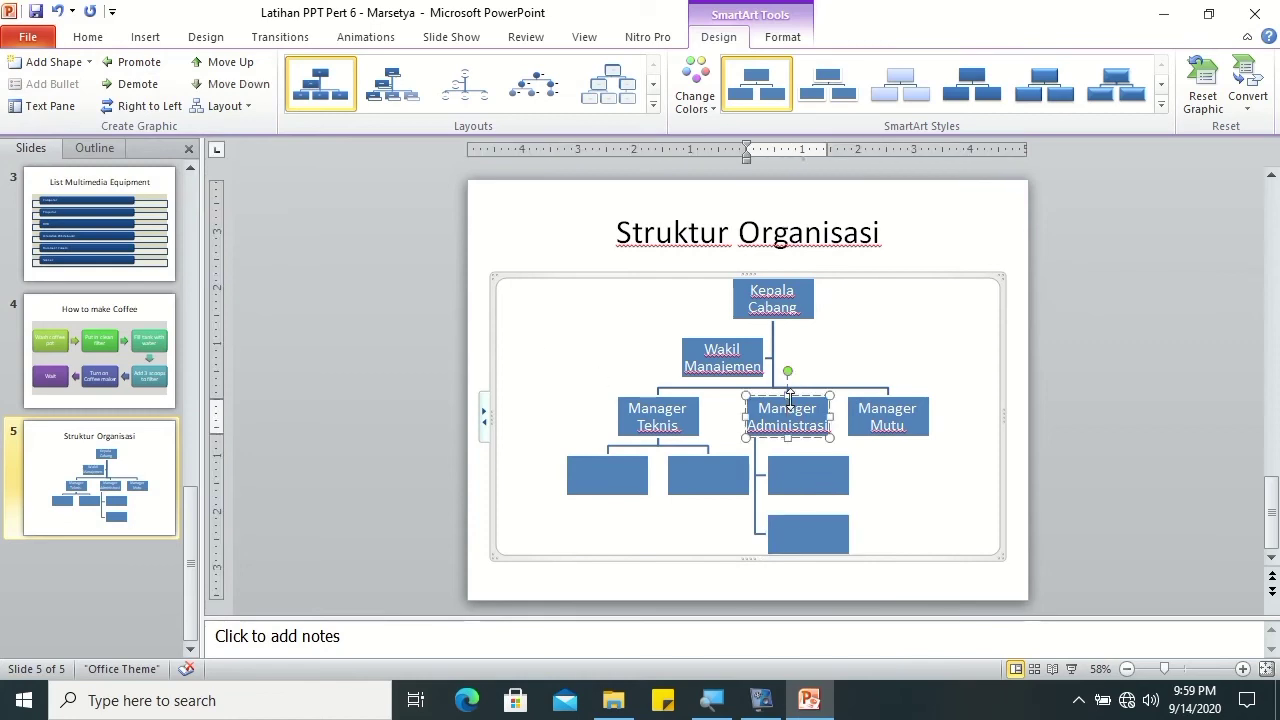
pyautogui.click(89, 62)
pyautogui.click(84, 152)
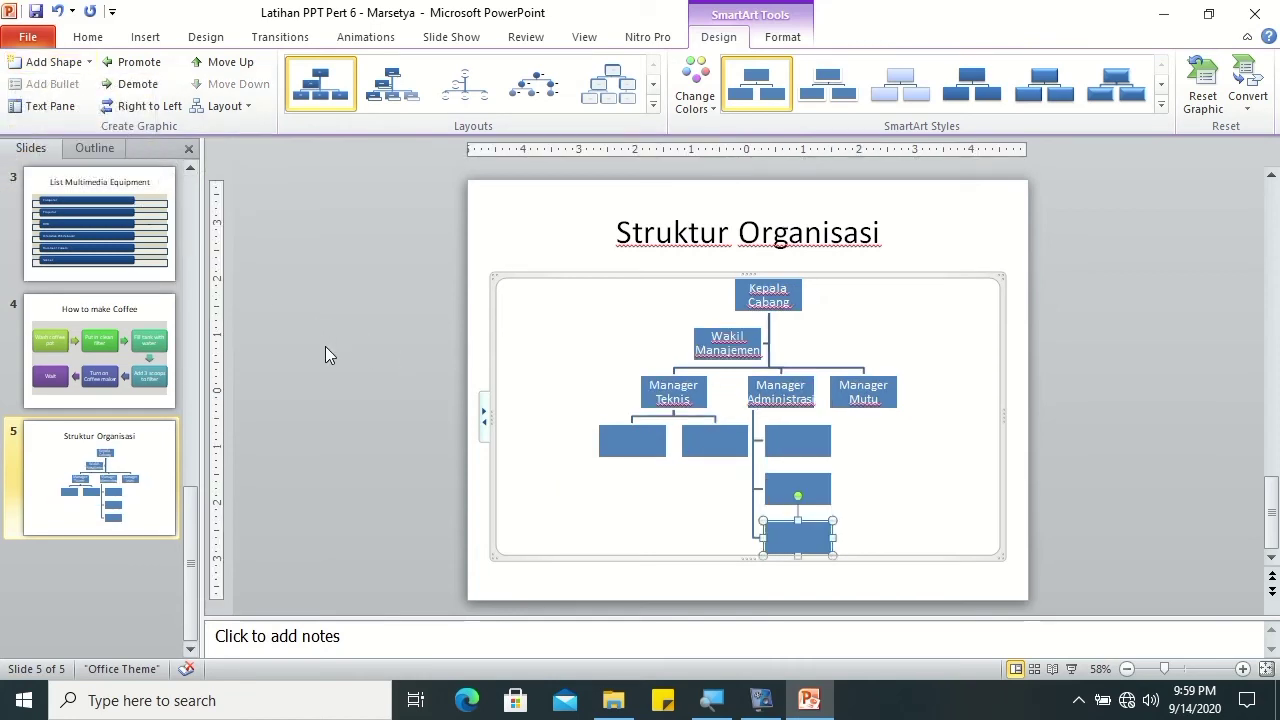
pyautogui.click(796, 443)
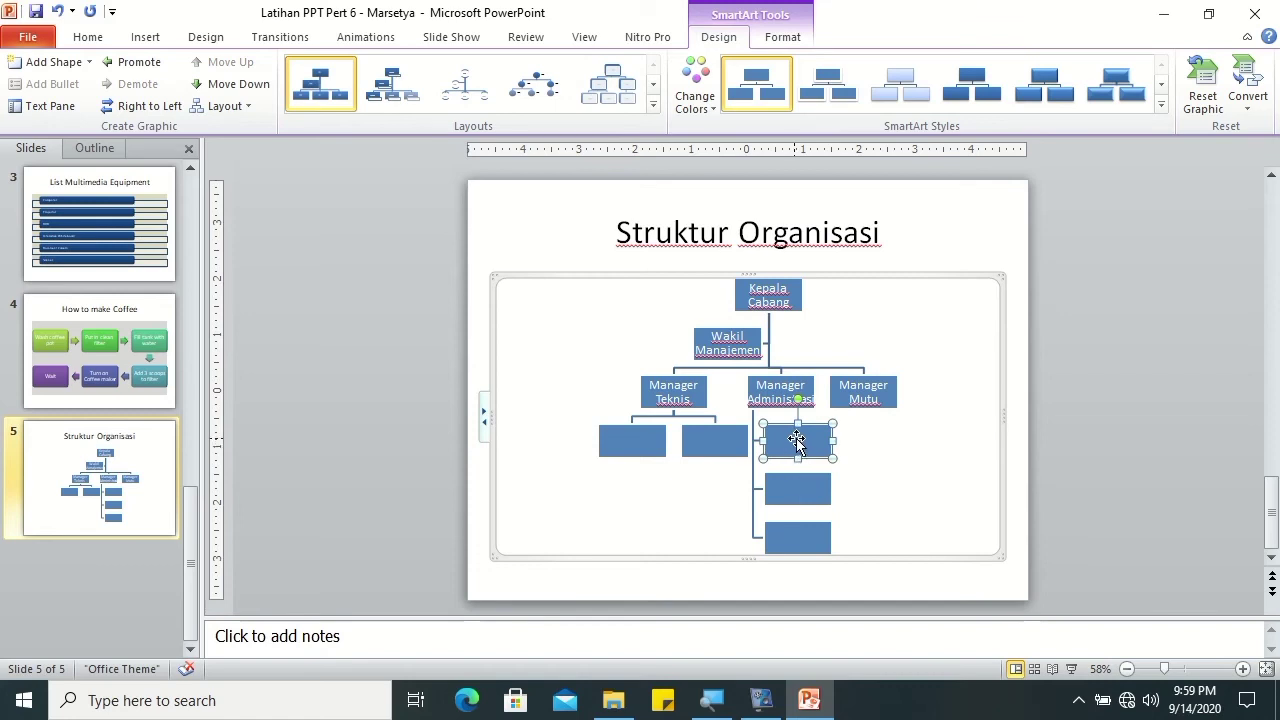
# Step: Label Manager Administrasi's staff boxes Marketing, Keuangan and HRD
pyautogui.click(796, 443)
pyautogui.write('Marketing')
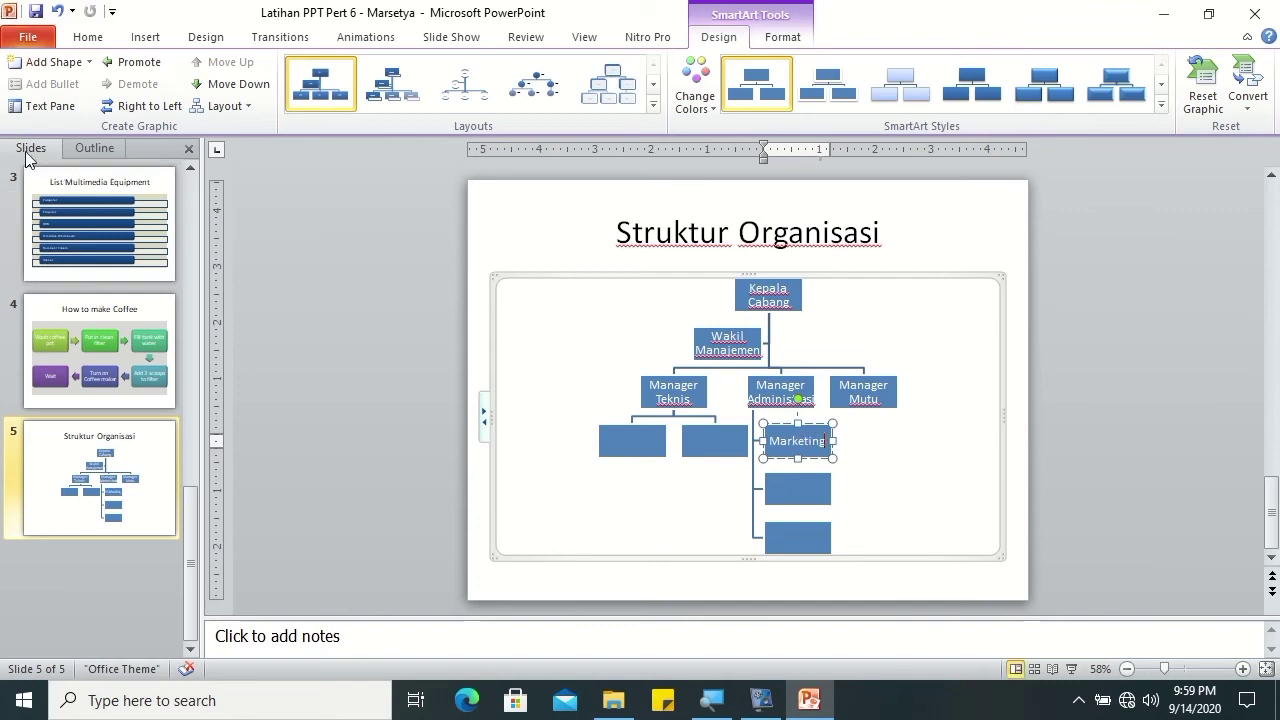
pyautogui.click(819, 486)
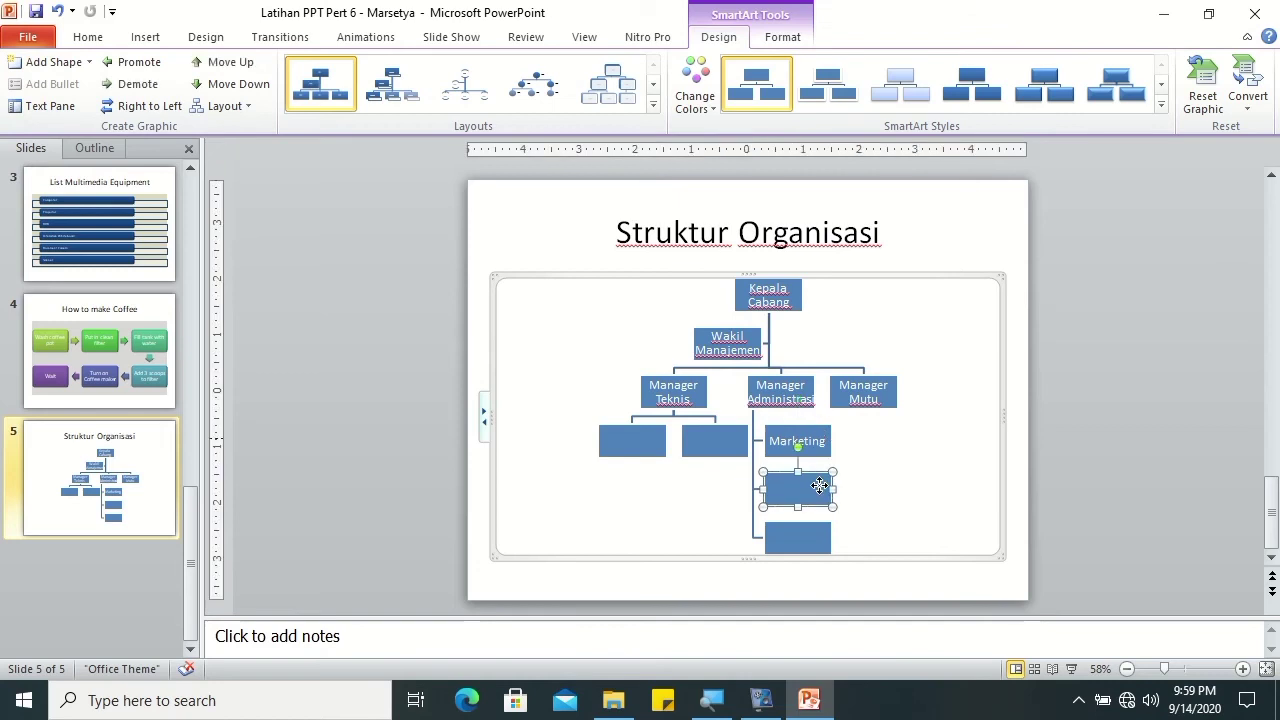
pyautogui.write('Keuangan')
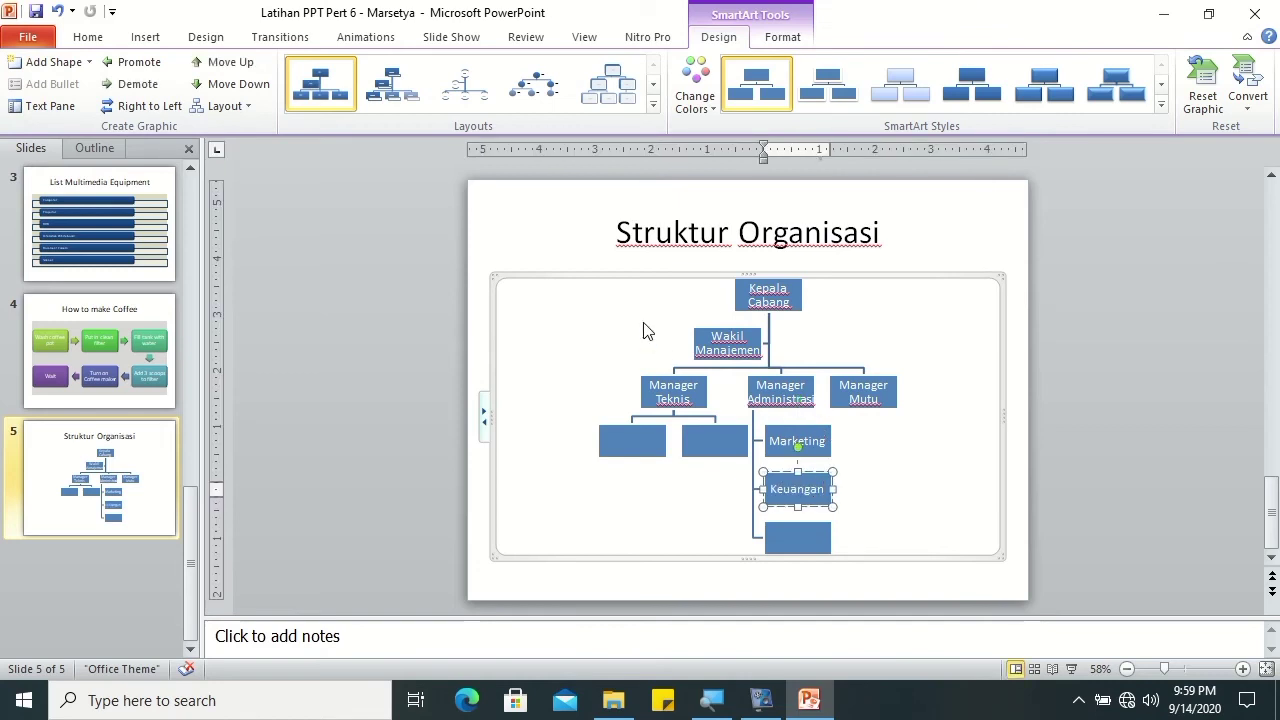
pyautogui.click(818, 537)
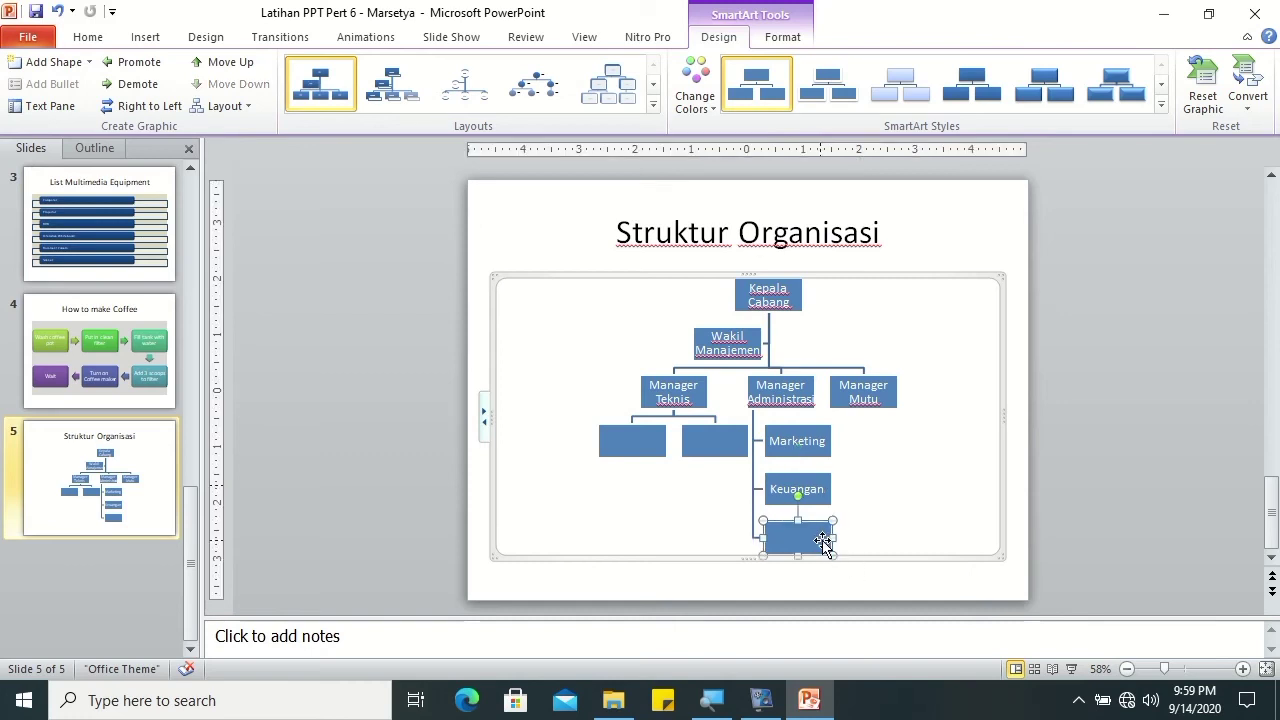
pyautogui.write('HRD')
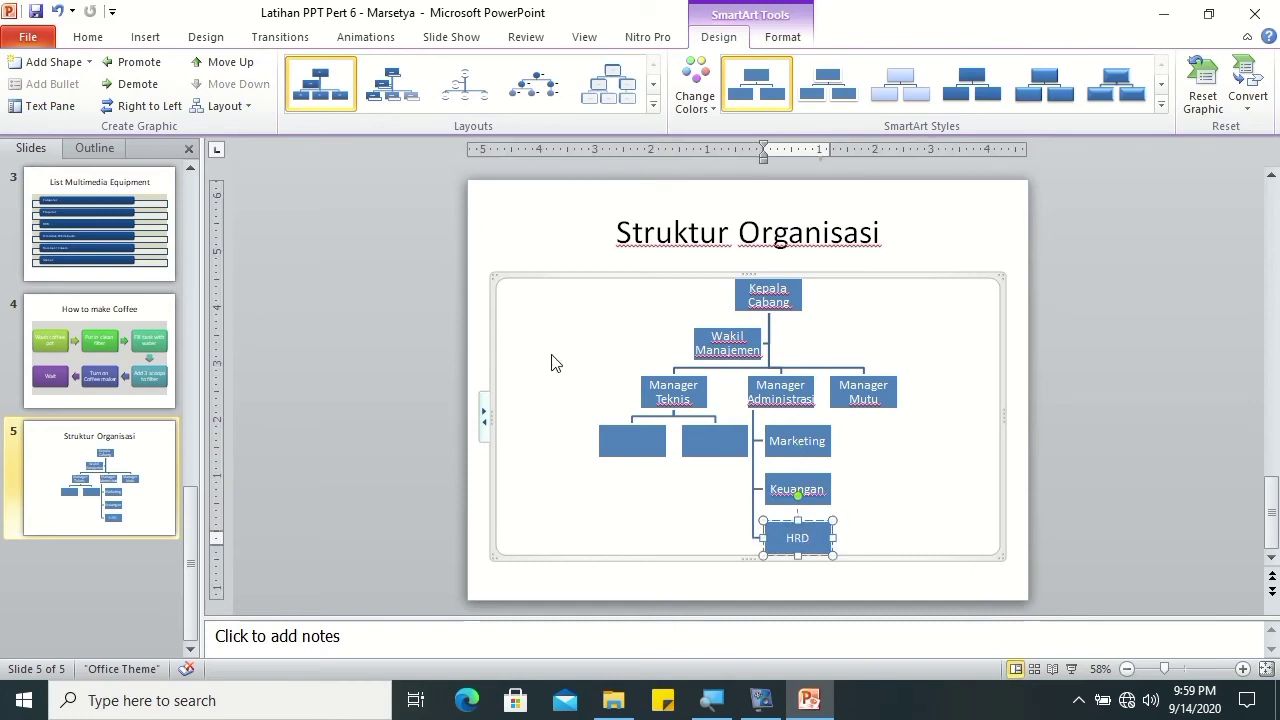
# Step: Label Manager Teknis's boxes Koordinator Produksi and Koordinator Sertifikasi
pyautogui.click(636, 443)
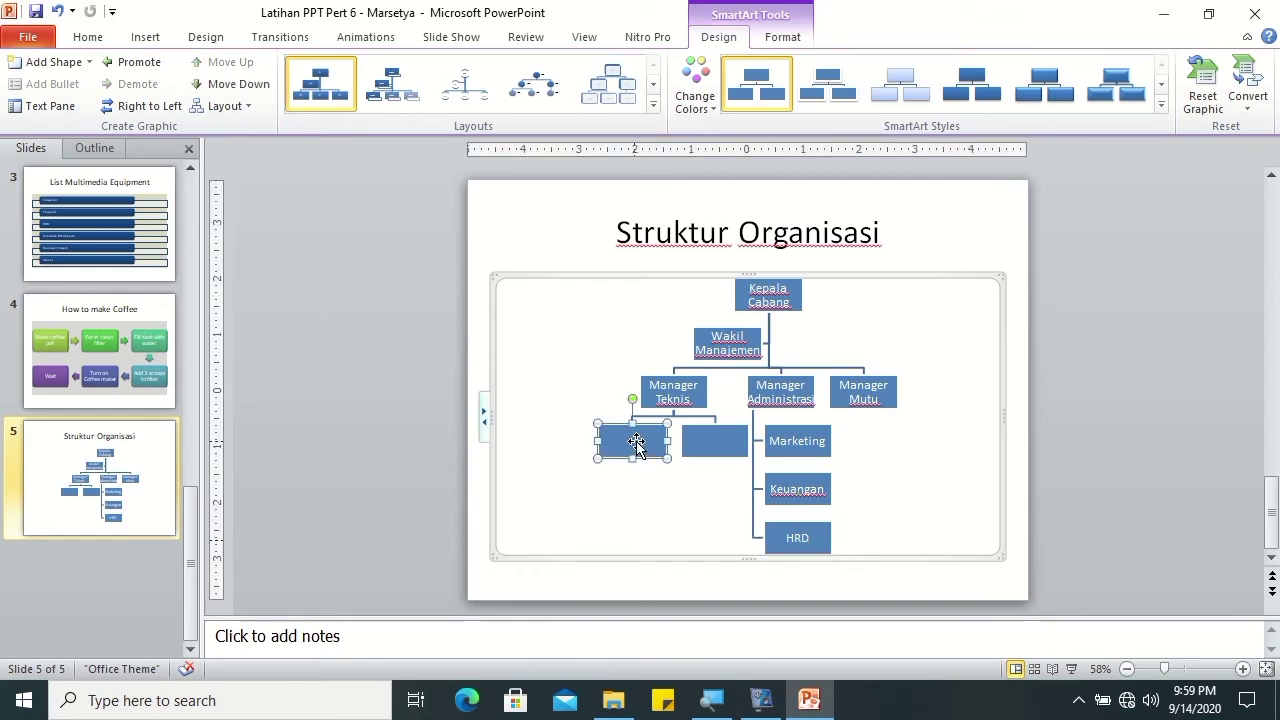
pyautogui.write('Koo')
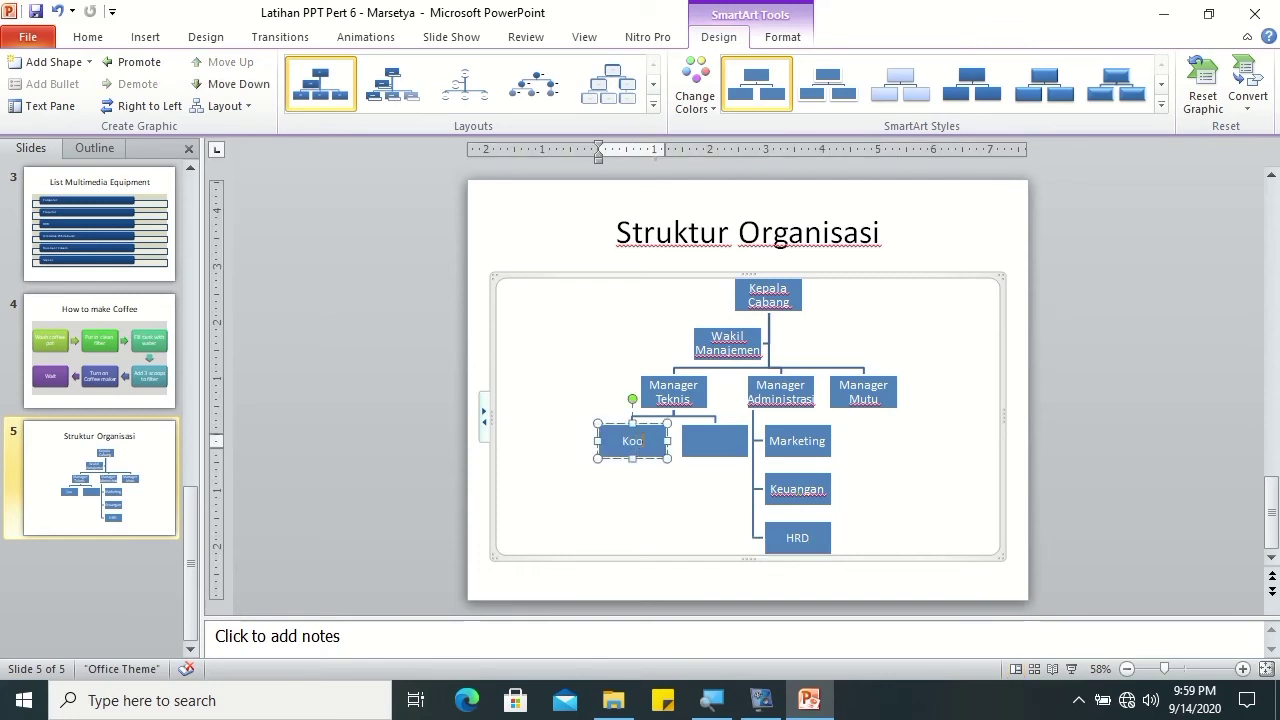
pyautogui.write('rdiantor')
pyautogui.write(' Produksi')
pyautogui.press('BackSpace')
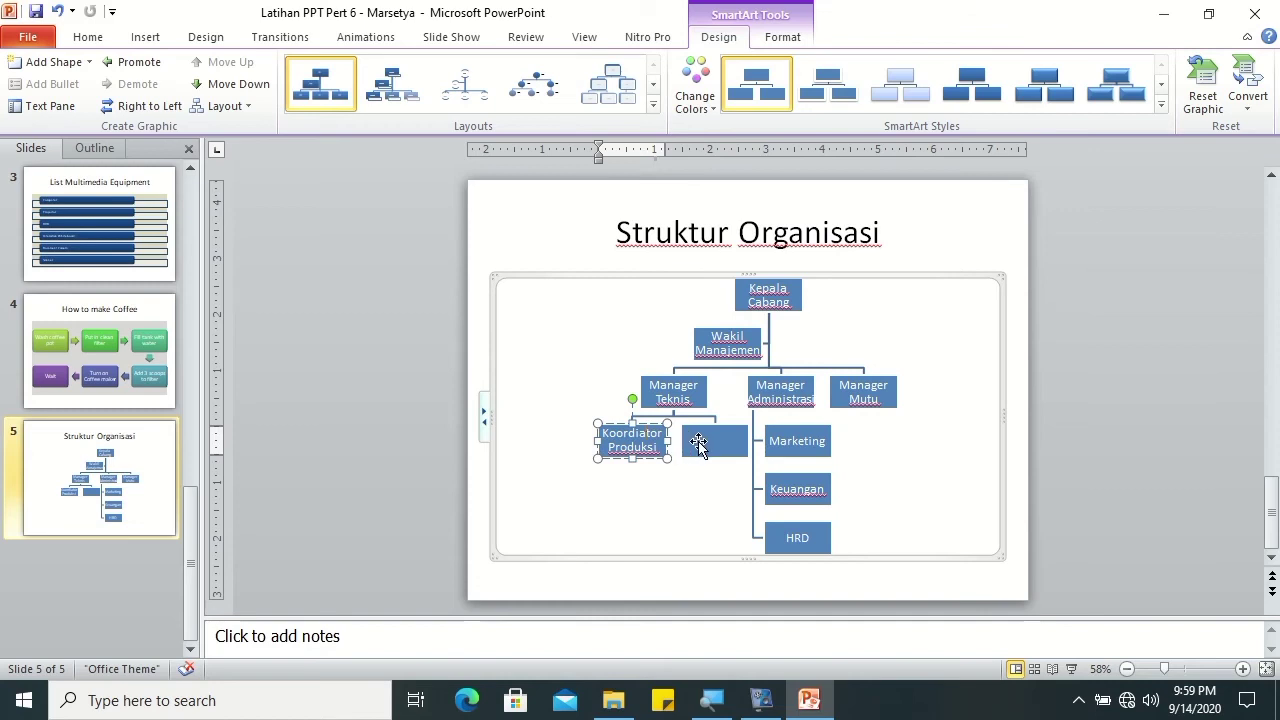
pyautogui.write('n')
pyautogui.click(716, 442)
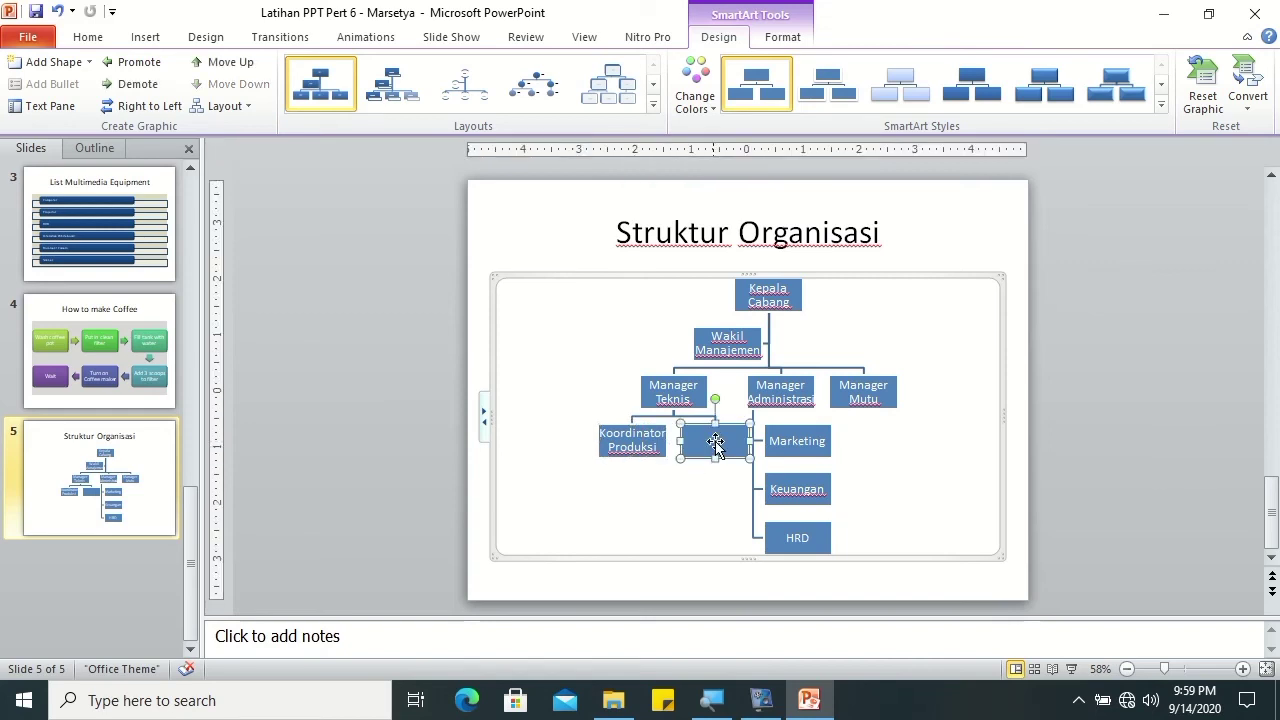
pyautogui.write('Koordi')
pyautogui.write('nator')
pyautogui.write(' Ss')
pyautogui.write('ertifikasi')
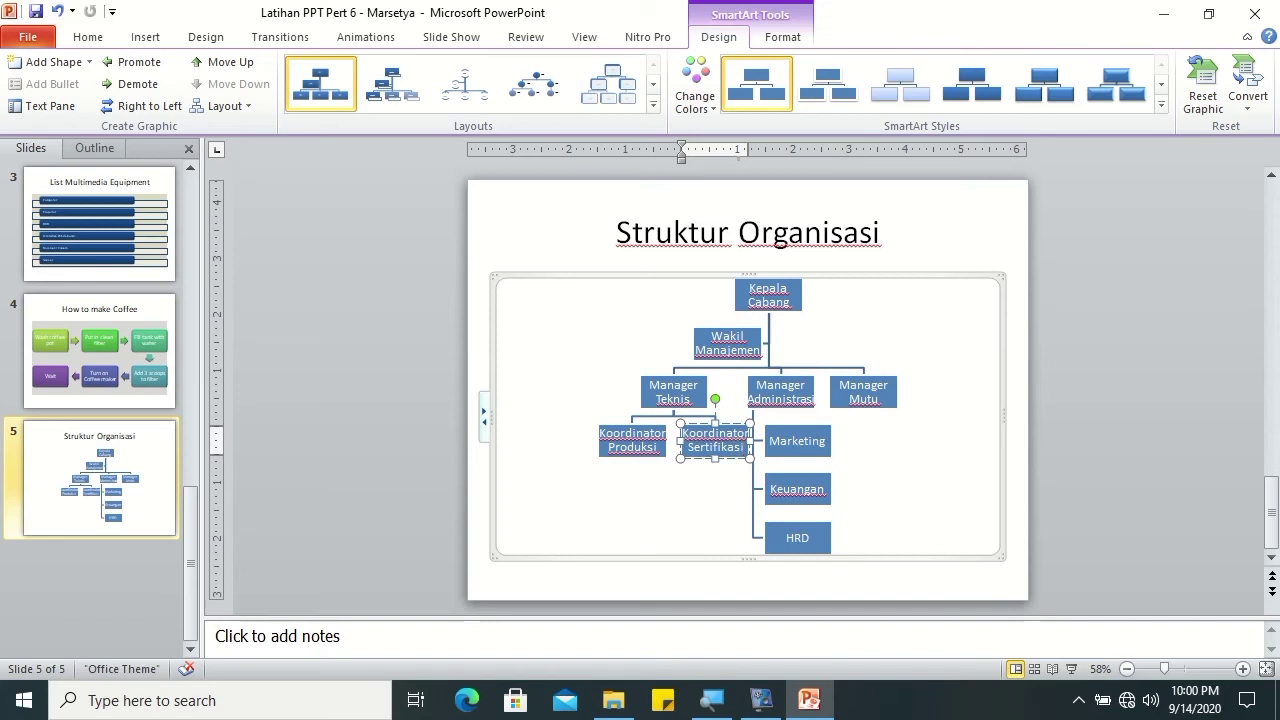
# Step: Add two empty boxes under Koordinator Produksi and one under Koordinator Sertifikasi
pyautogui.click(576, 436)
pyautogui.click(603, 436)
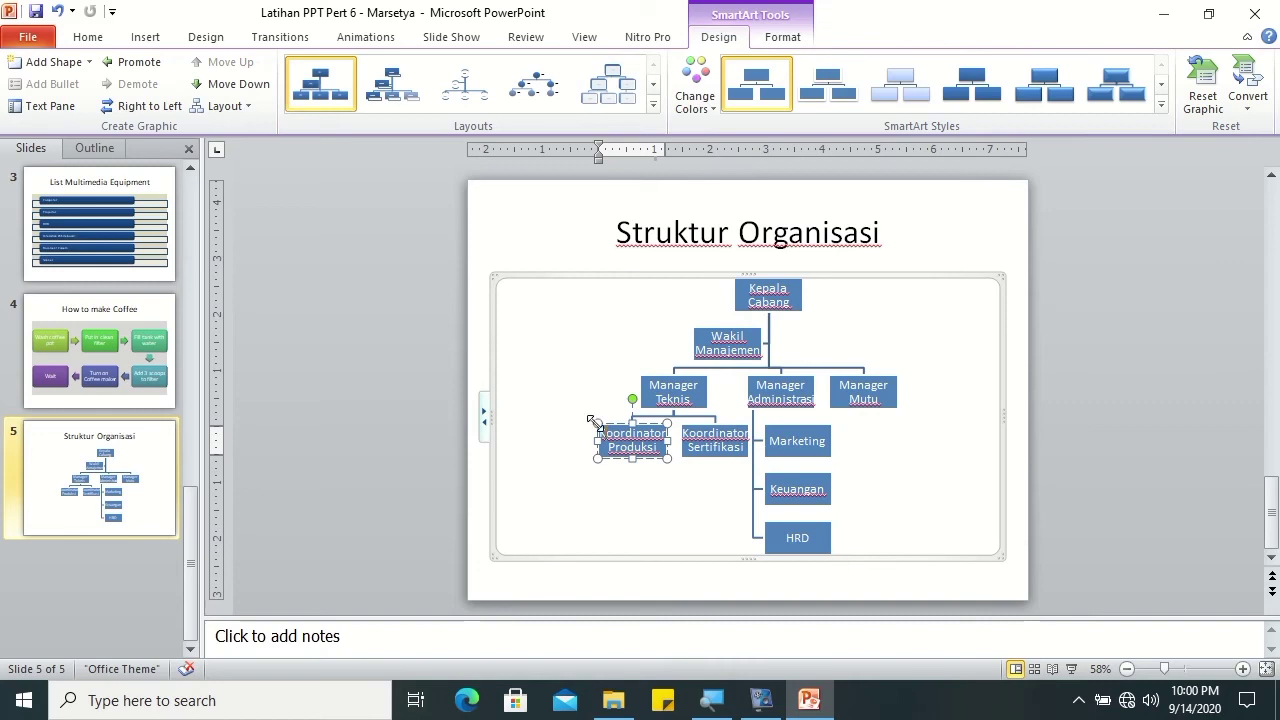
pyautogui.click(89, 62)
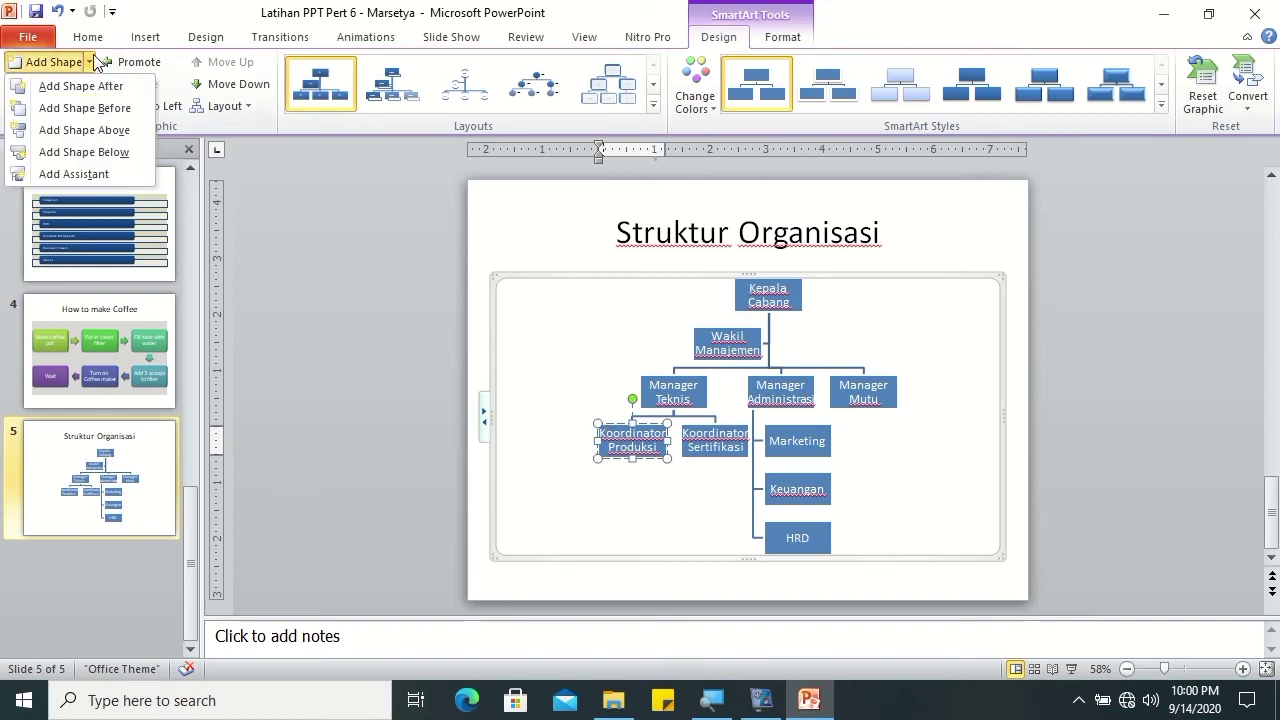
pyautogui.click(104, 152)
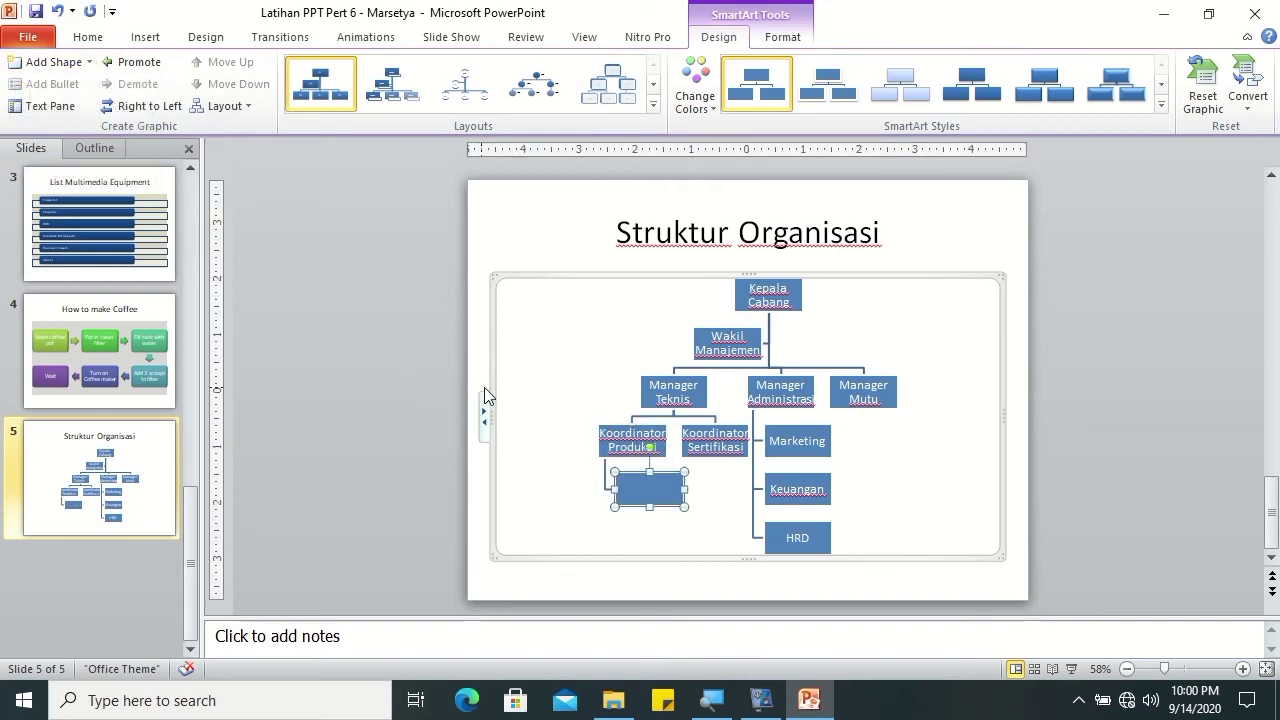
pyautogui.click(603, 428)
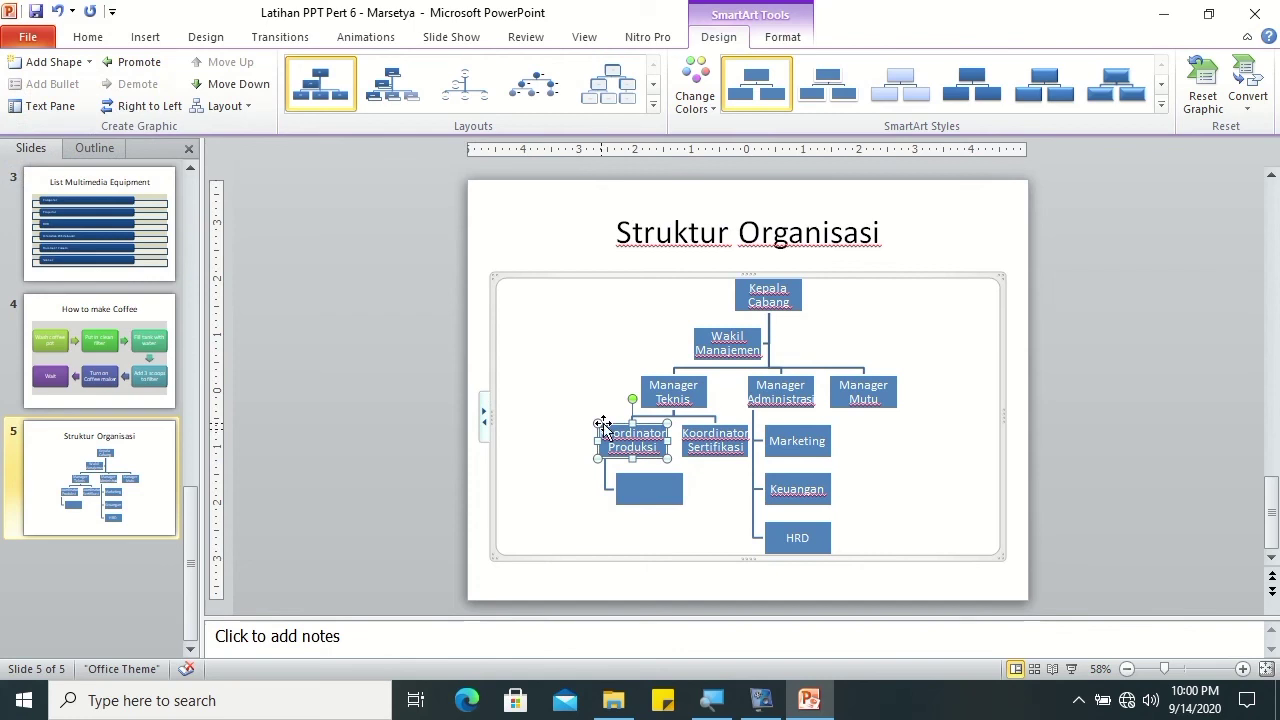
pyautogui.click(89, 62)
pyautogui.click(84, 152)
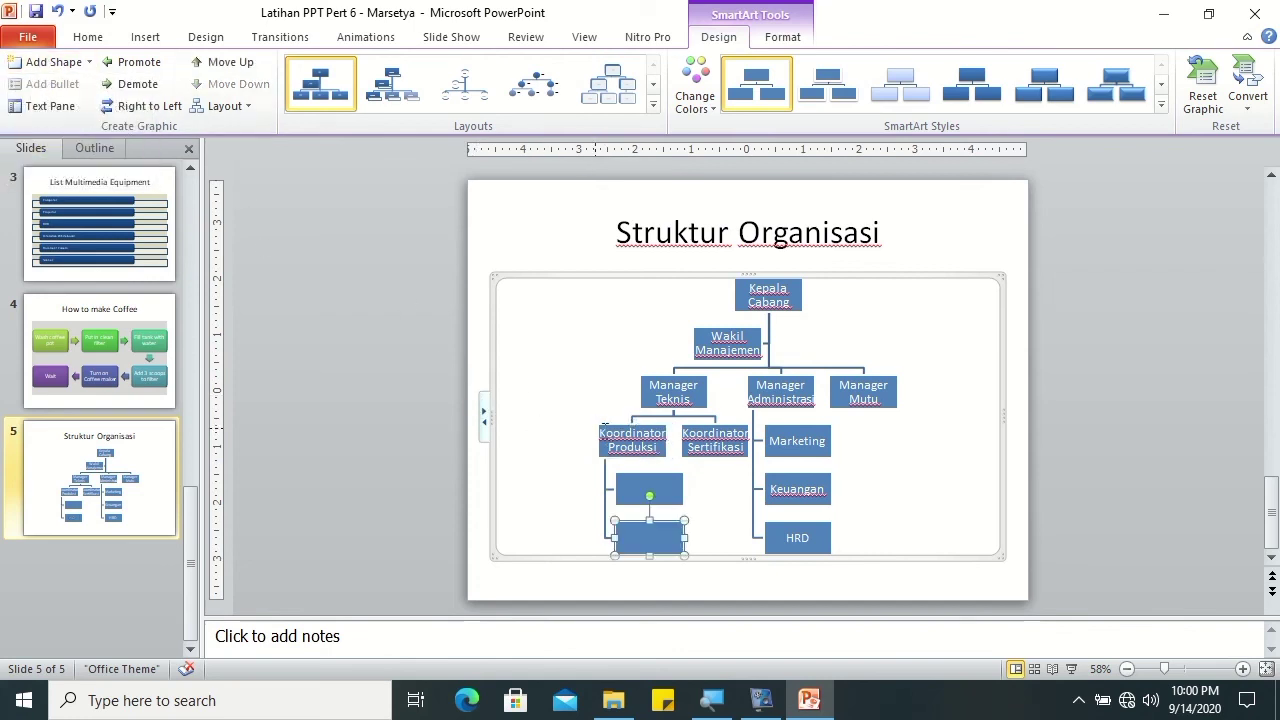
pyautogui.click(700, 435)
pyautogui.click(690, 422)
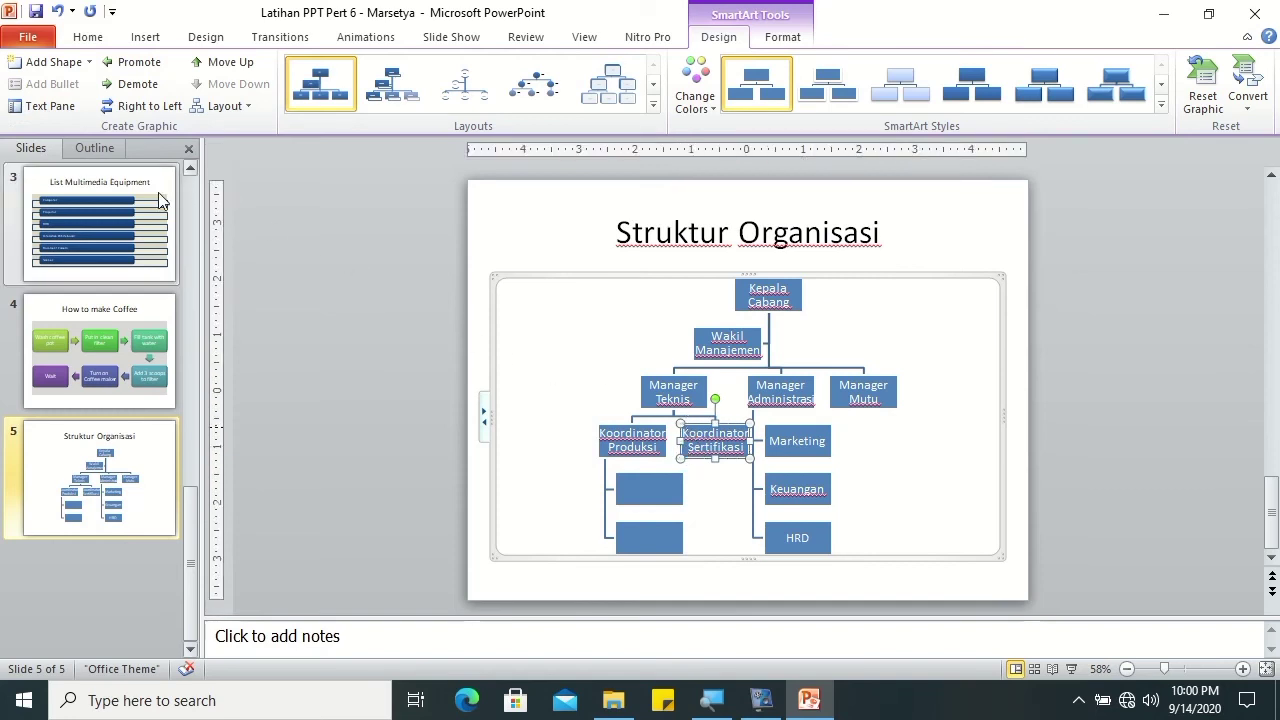
pyautogui.click(88, 62)
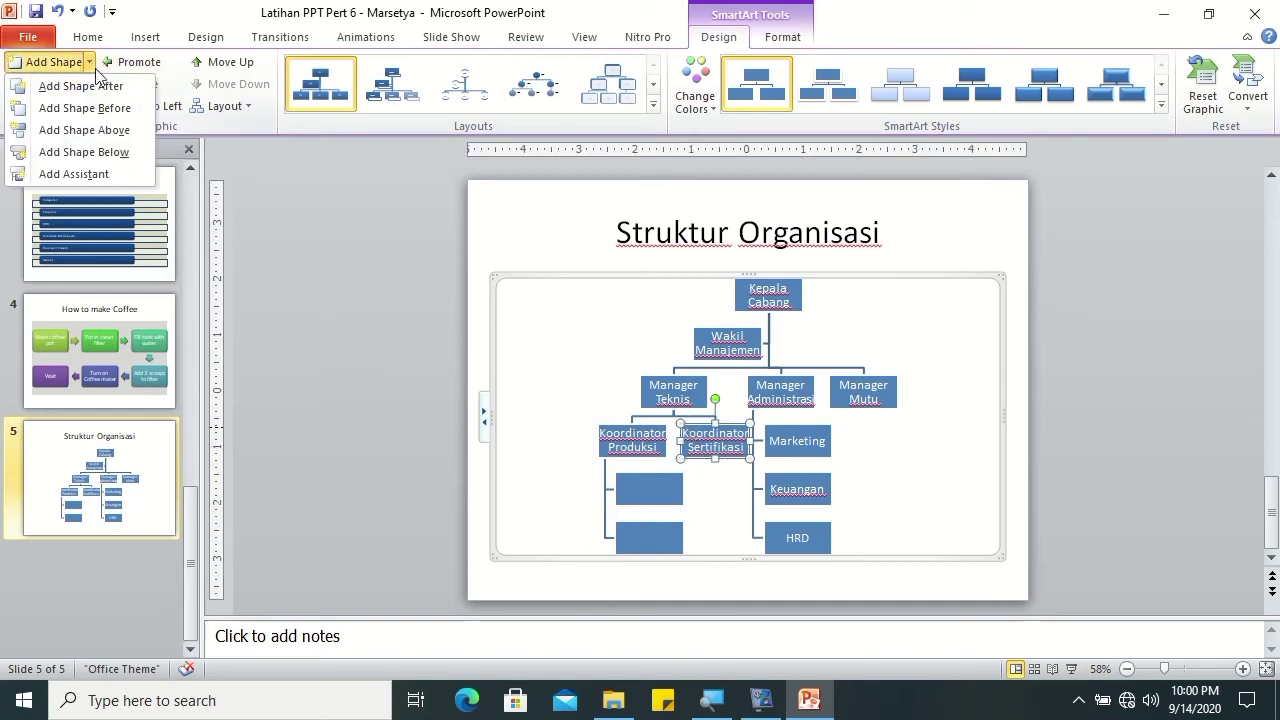
pyautogui.click(84, 152)
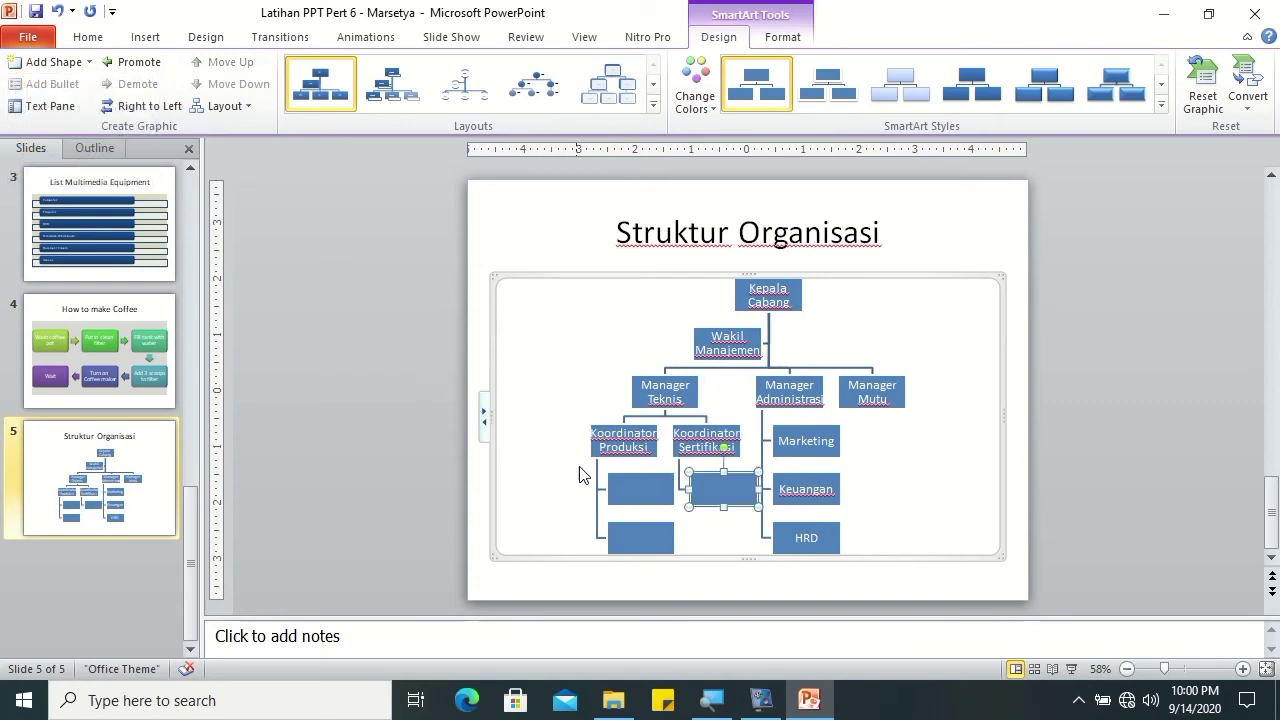
# Step: Label the new boxes Produksi, Admin Produksi and Admin Sertifikasi
pyautogui.click(633, 491)
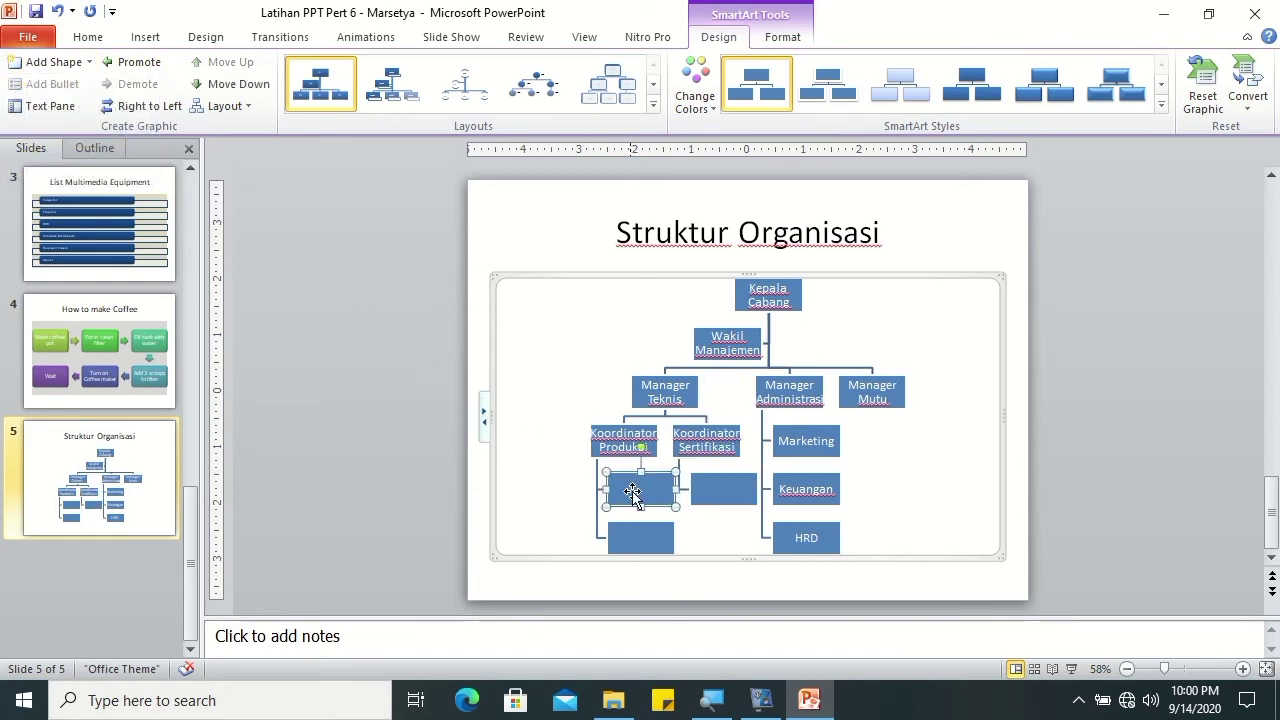
pyautogui.write('Produksi')
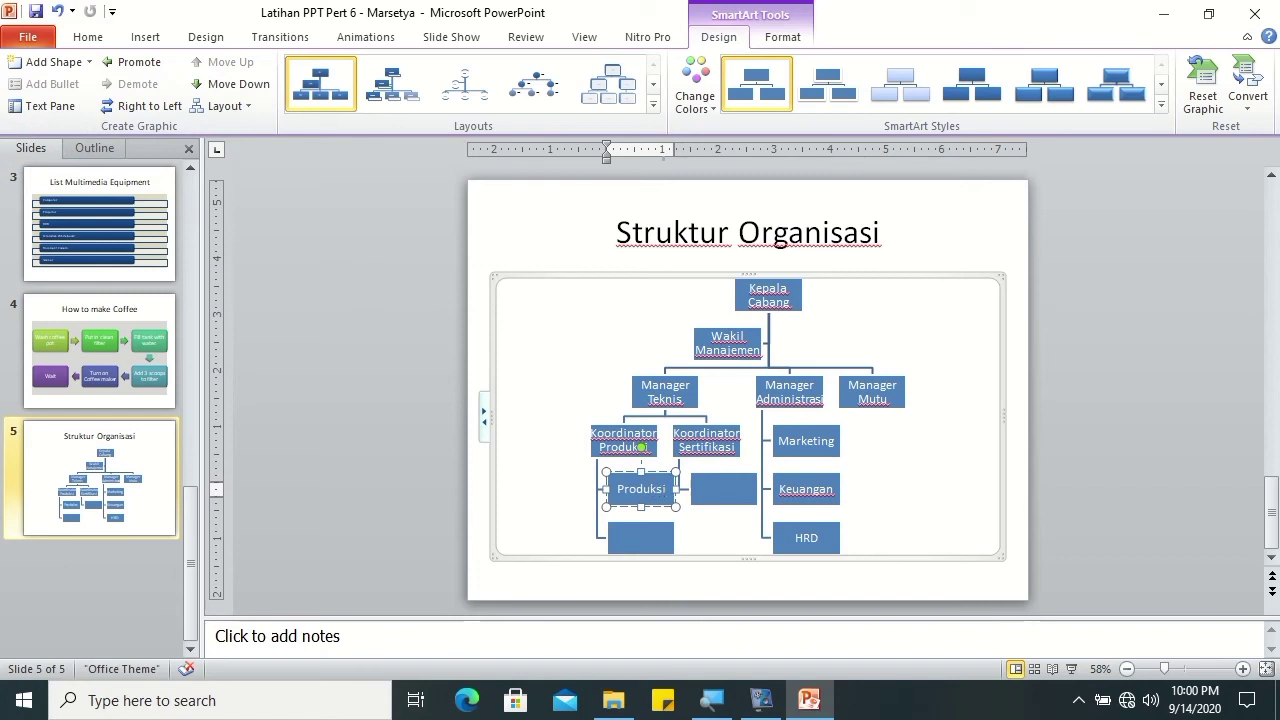
pyautogui.click(655, 538)
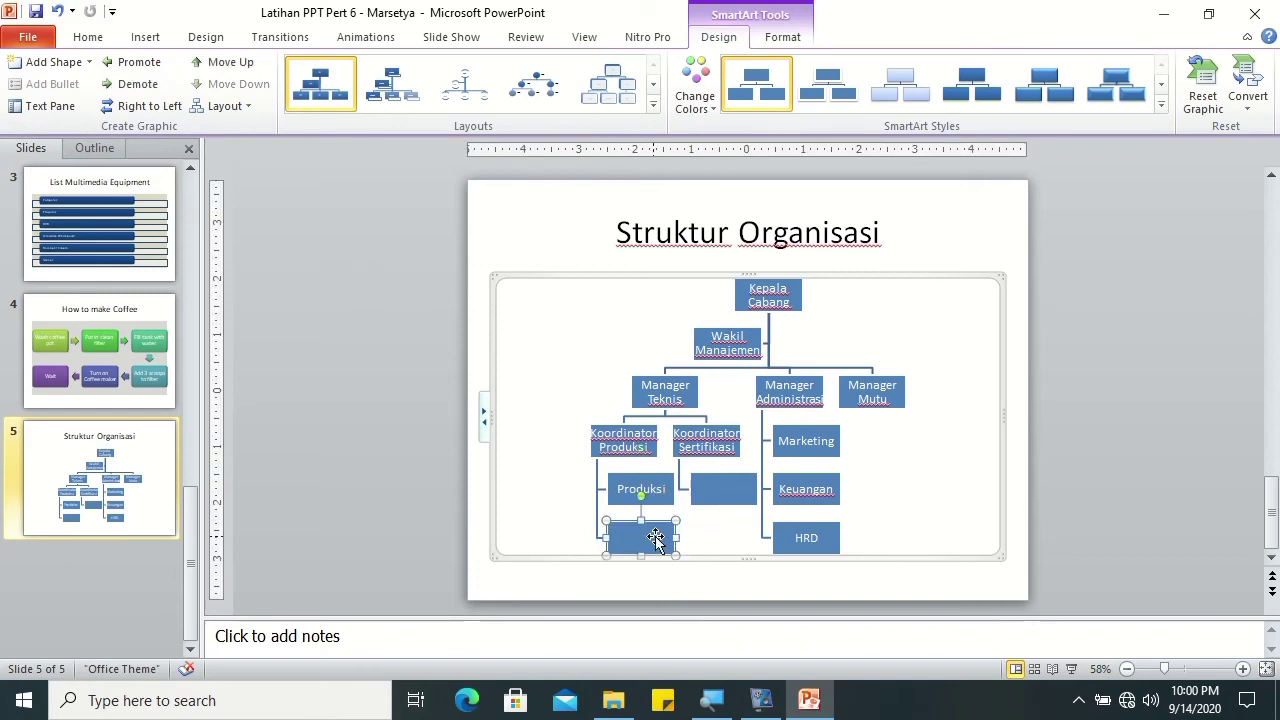
pyautogui.write('Admin Produksi')
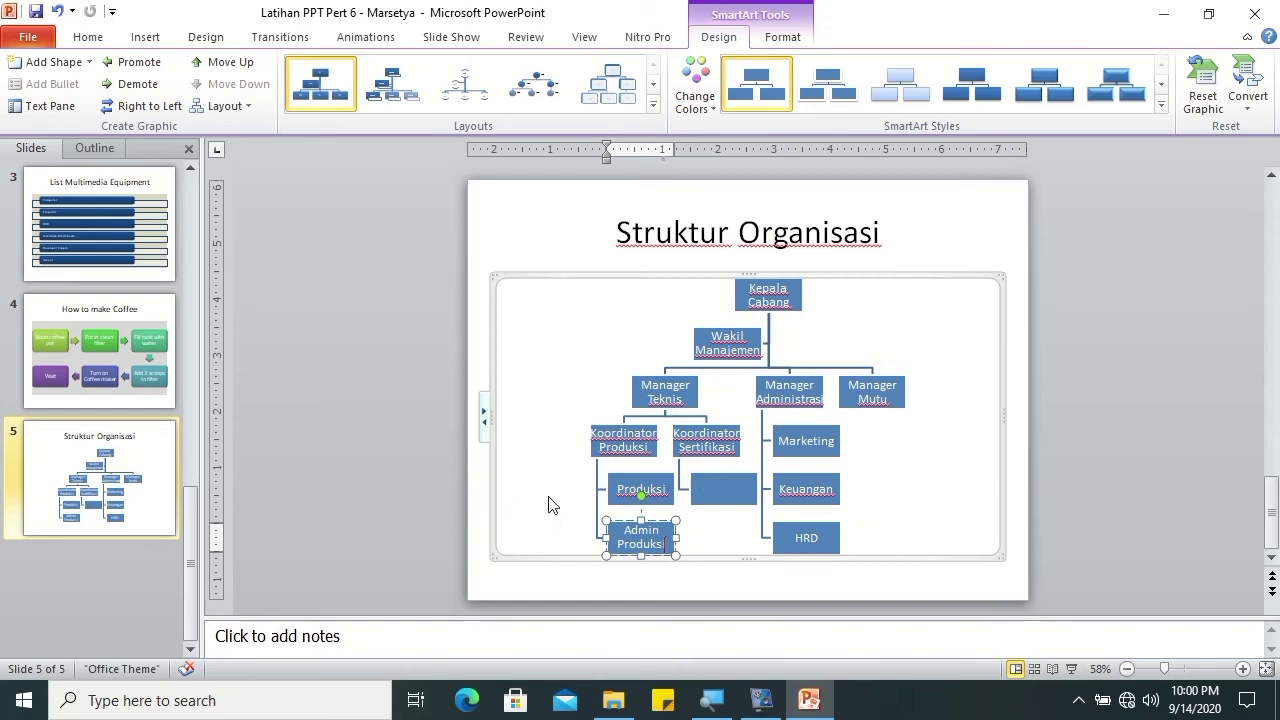
pyautogui.click(721, 484)
pyautogui.write('Admin Ser')
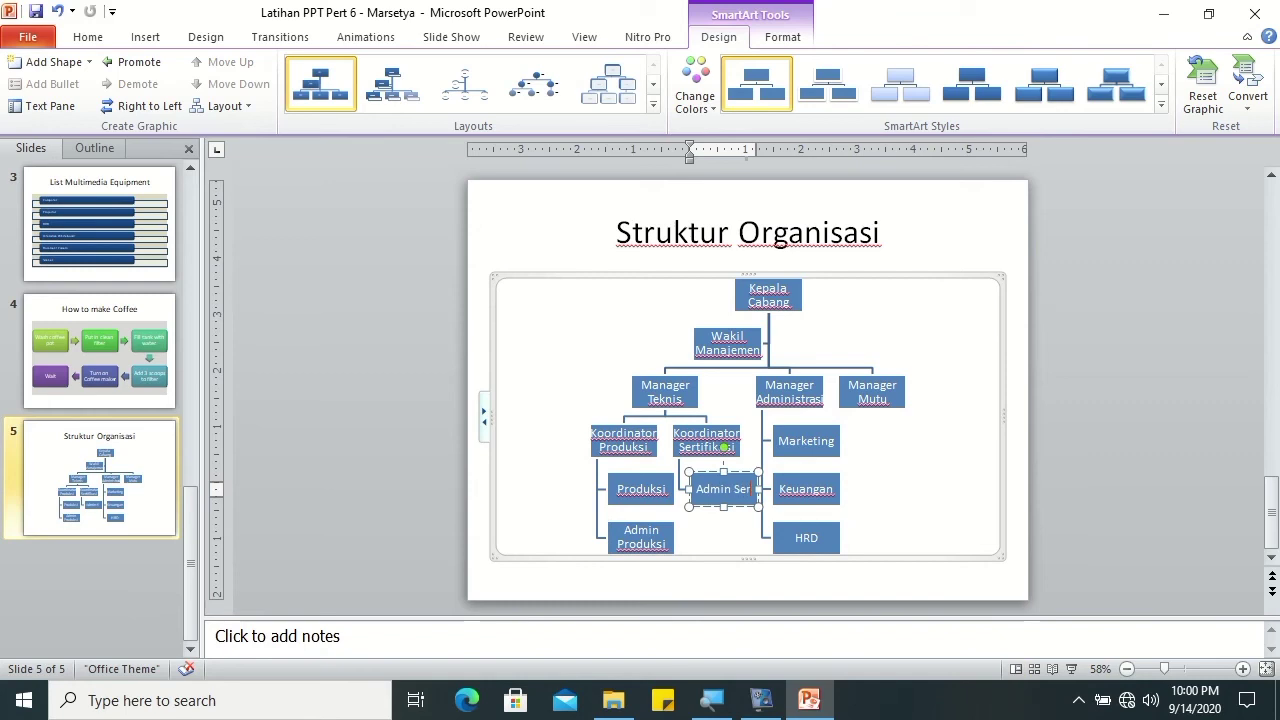
pyautogui.write('tifi')
pyautogui.write('kasi')
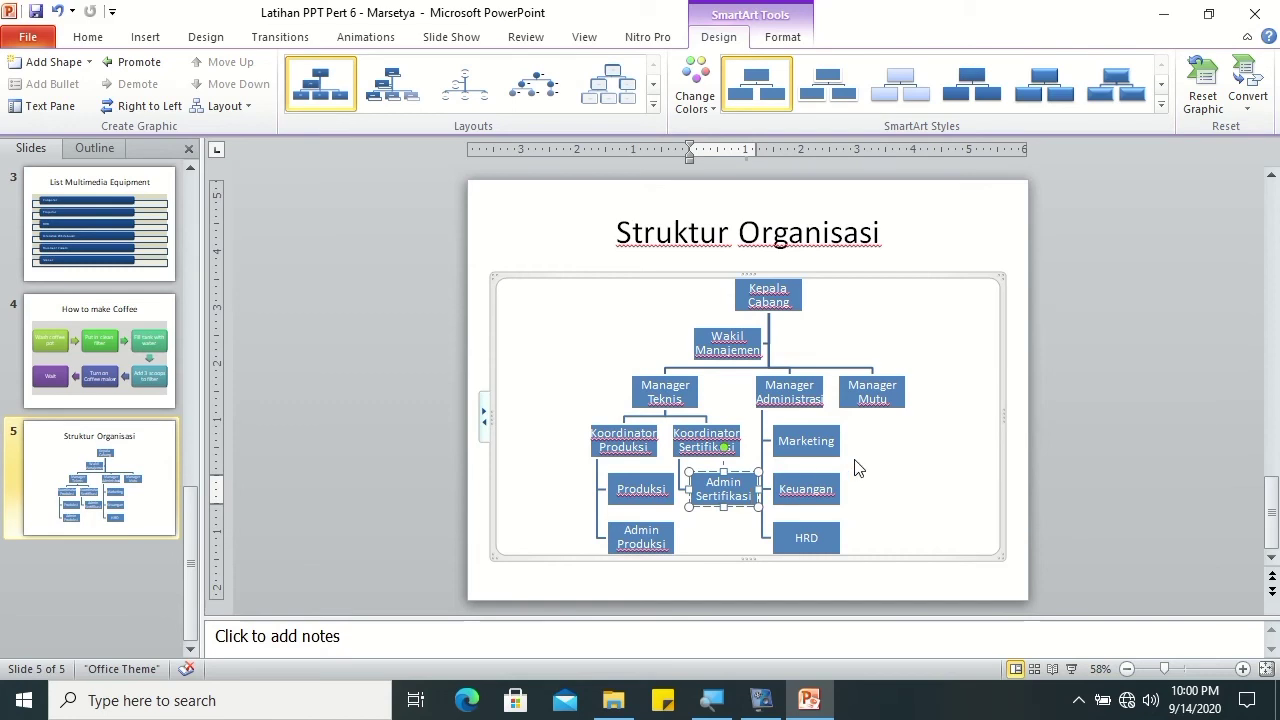
# Step: Drag the Wakil Manajemen box under Kepala Cabang and nudge it right until centred
pyautogui.click(1084, 483)
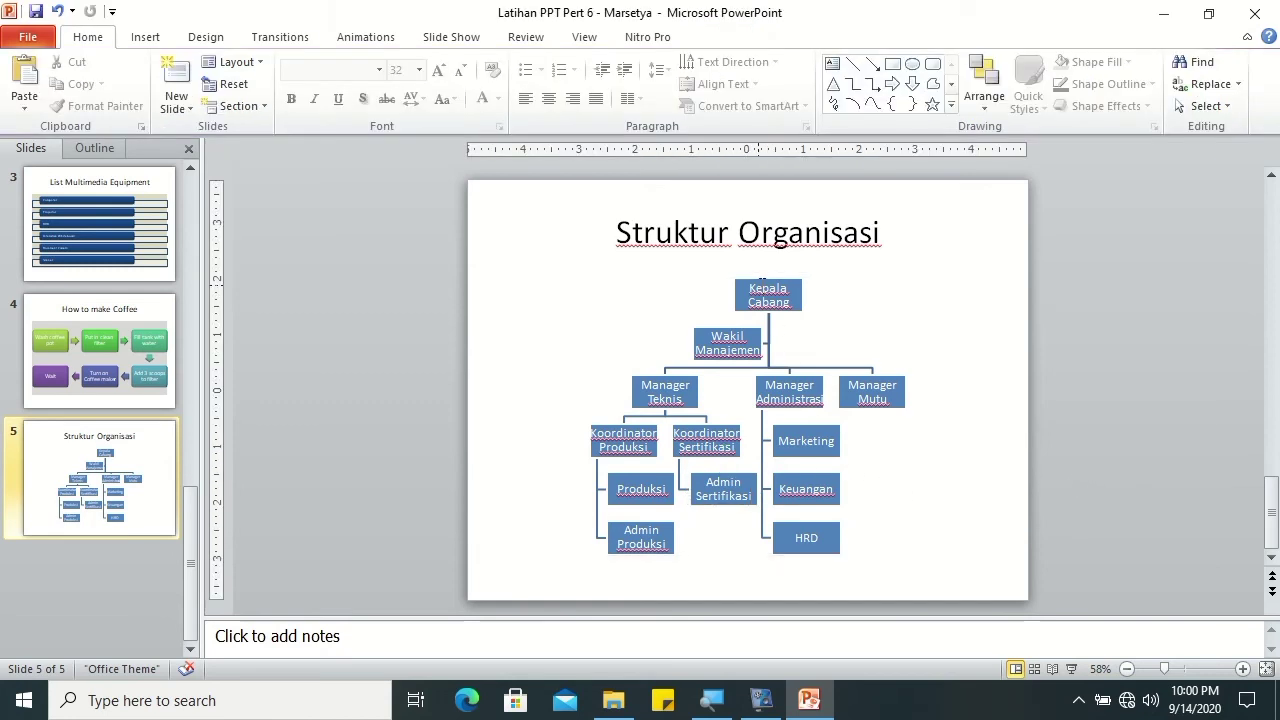
pyautogui.click(754, 282)
pyautogui.click(730, 297)
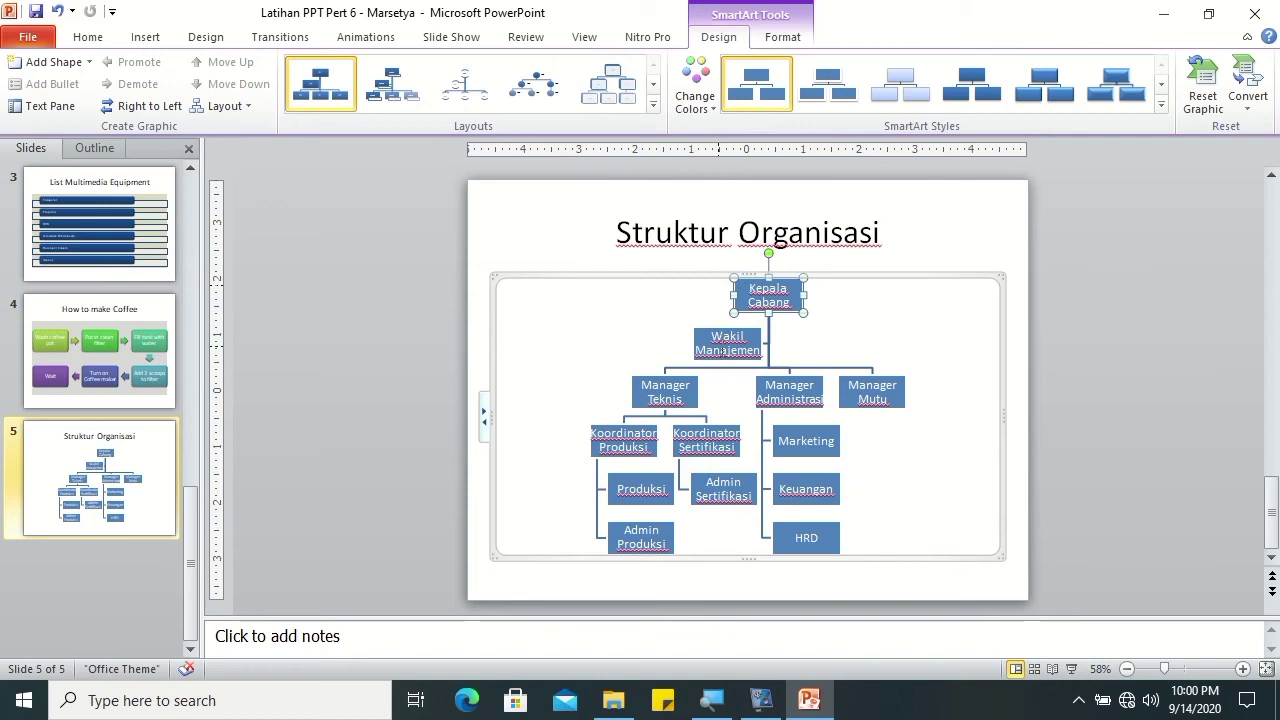
pyautogui.click(715, 330)
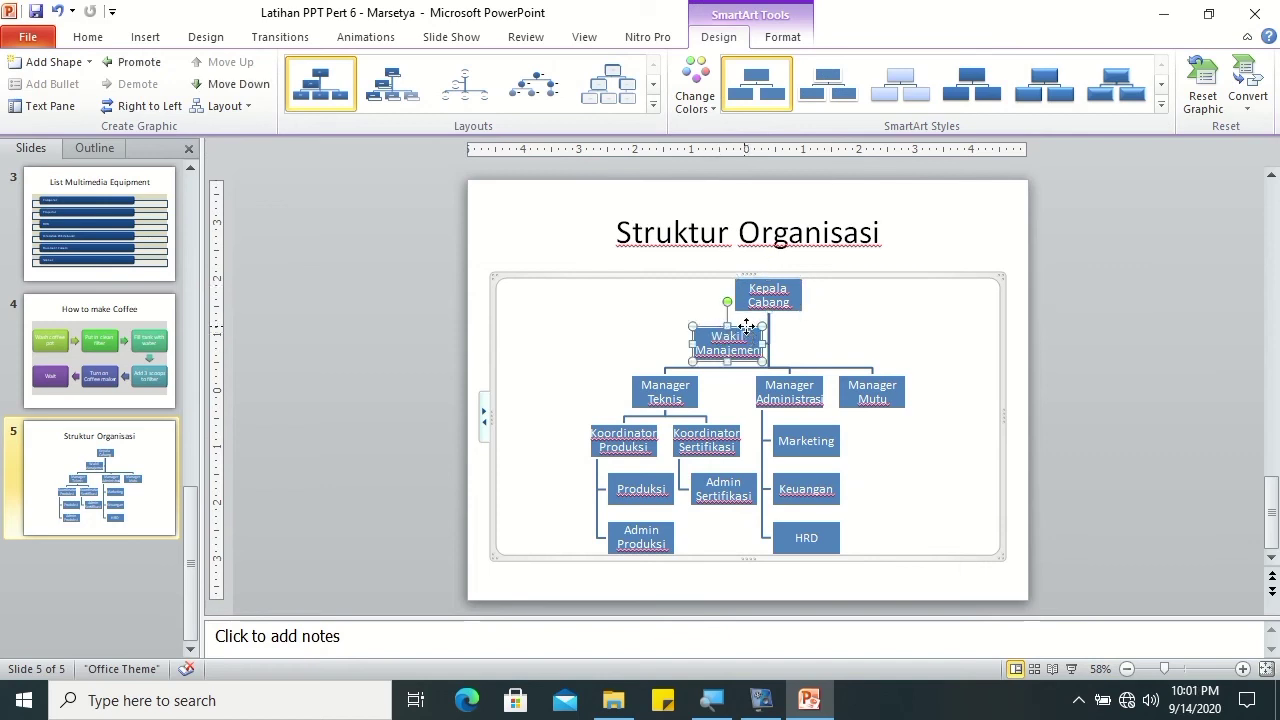
pyautogui.moveTo(746, 328); pyautogui.dragTo(779, 333)
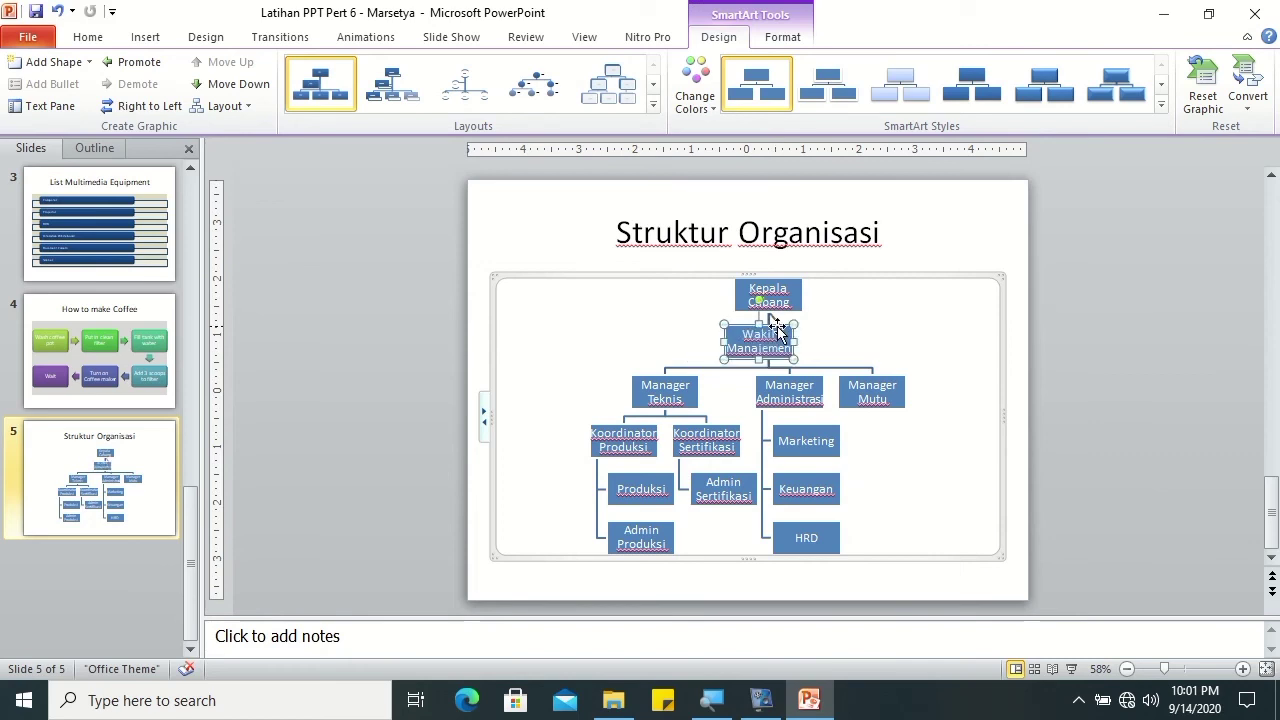
pyautogui.press('Right')
pyautogui.press('Right')
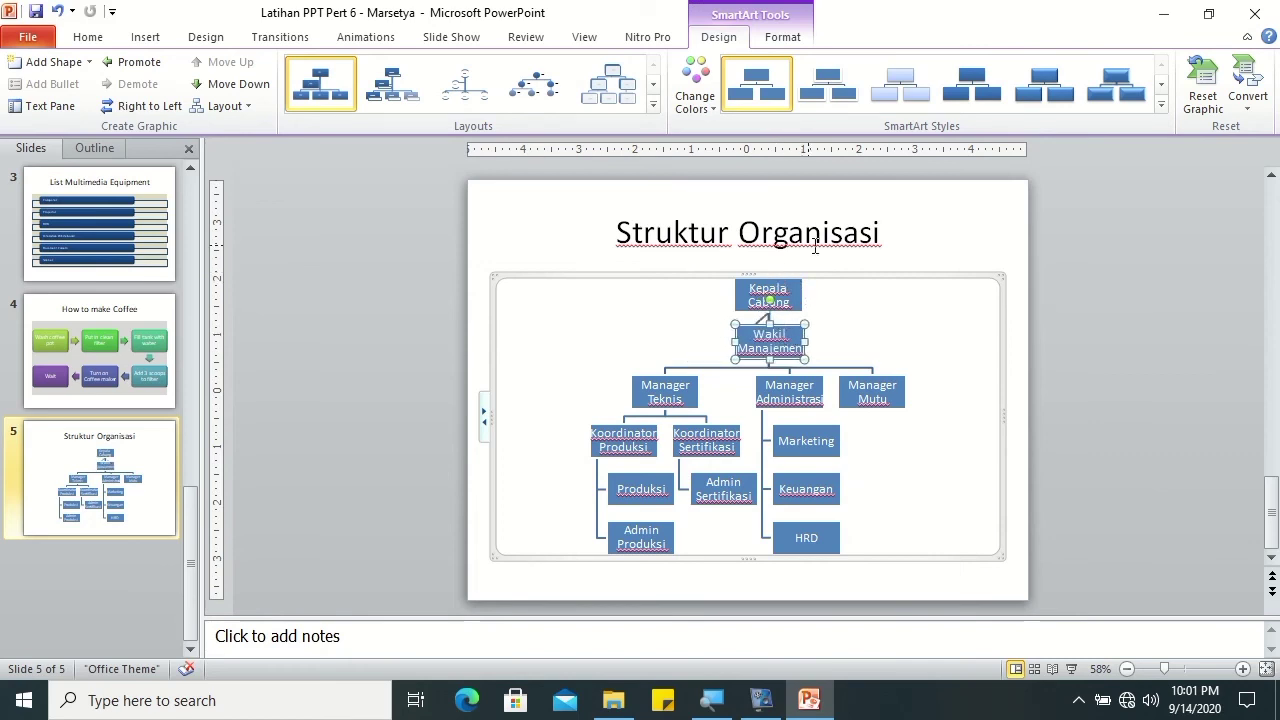
pyautogui.click(870, 266)
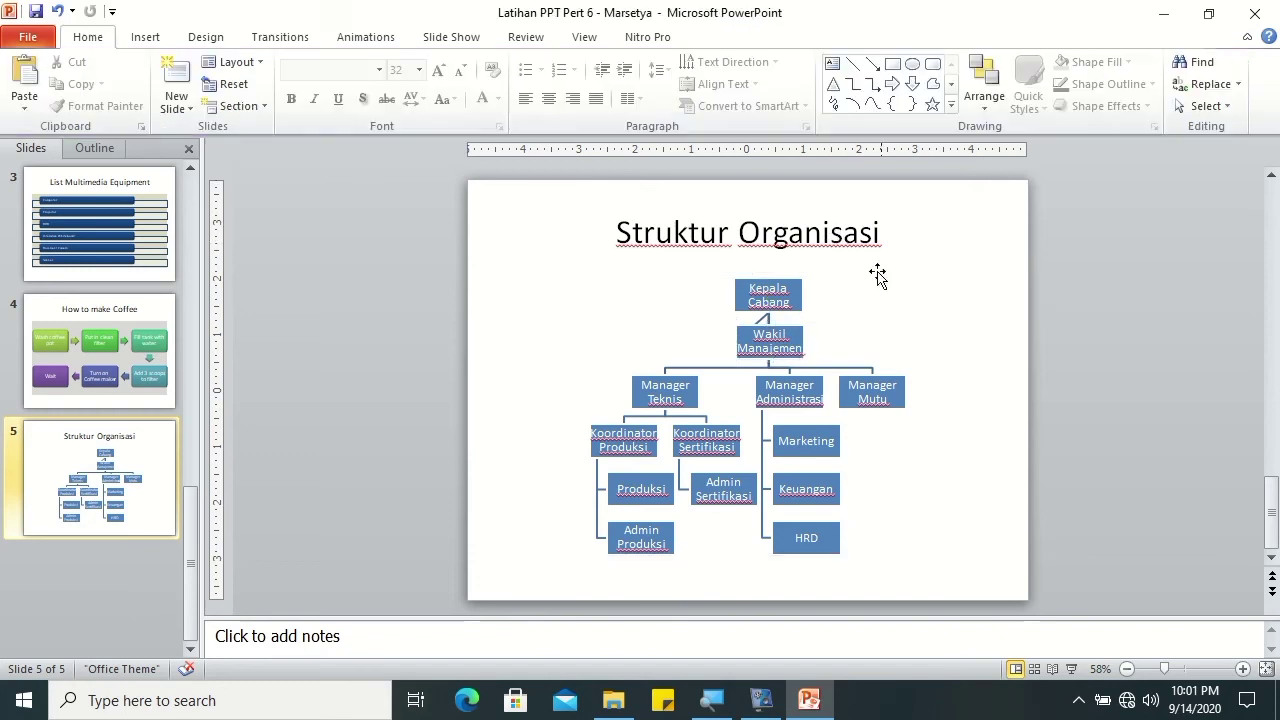
pyautogui.click(760, 320)
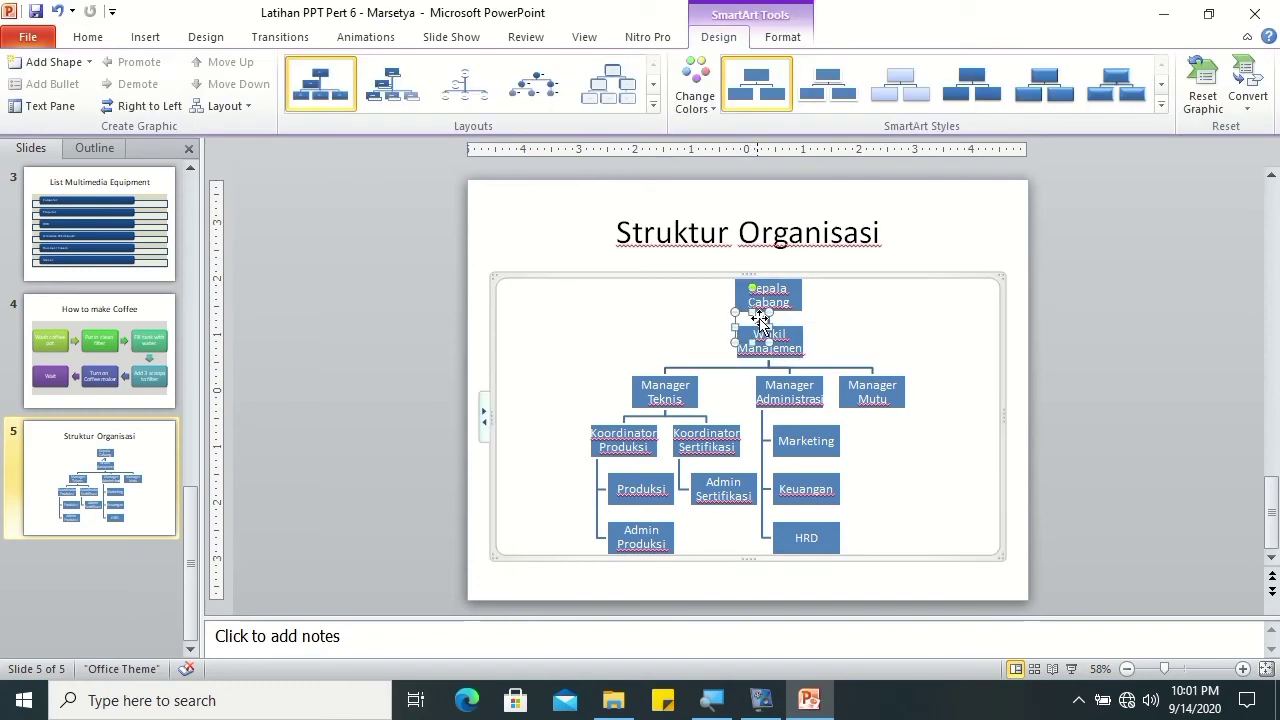
# Step: Set the Kepala Cabang–Wakil Manajemen connector's line colour to No line in Format Shape
pyautogui.rightClick(760, 320)
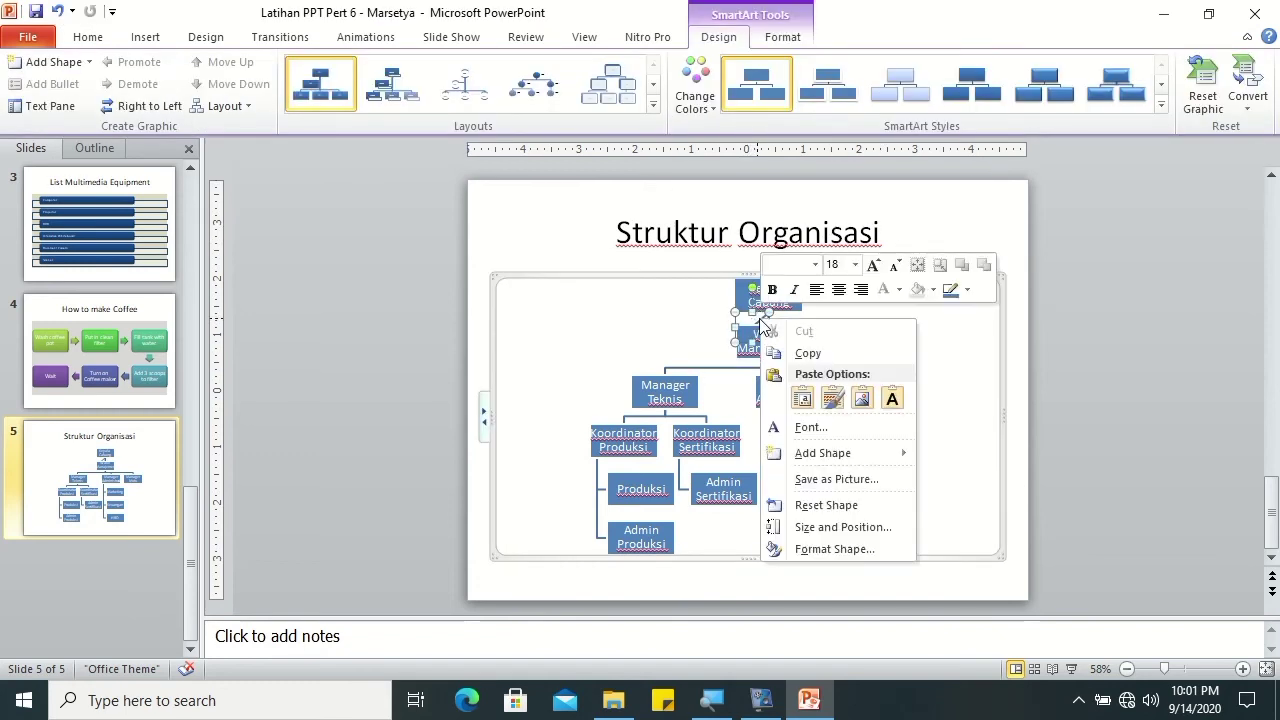
pyautogui.click(794, 548)
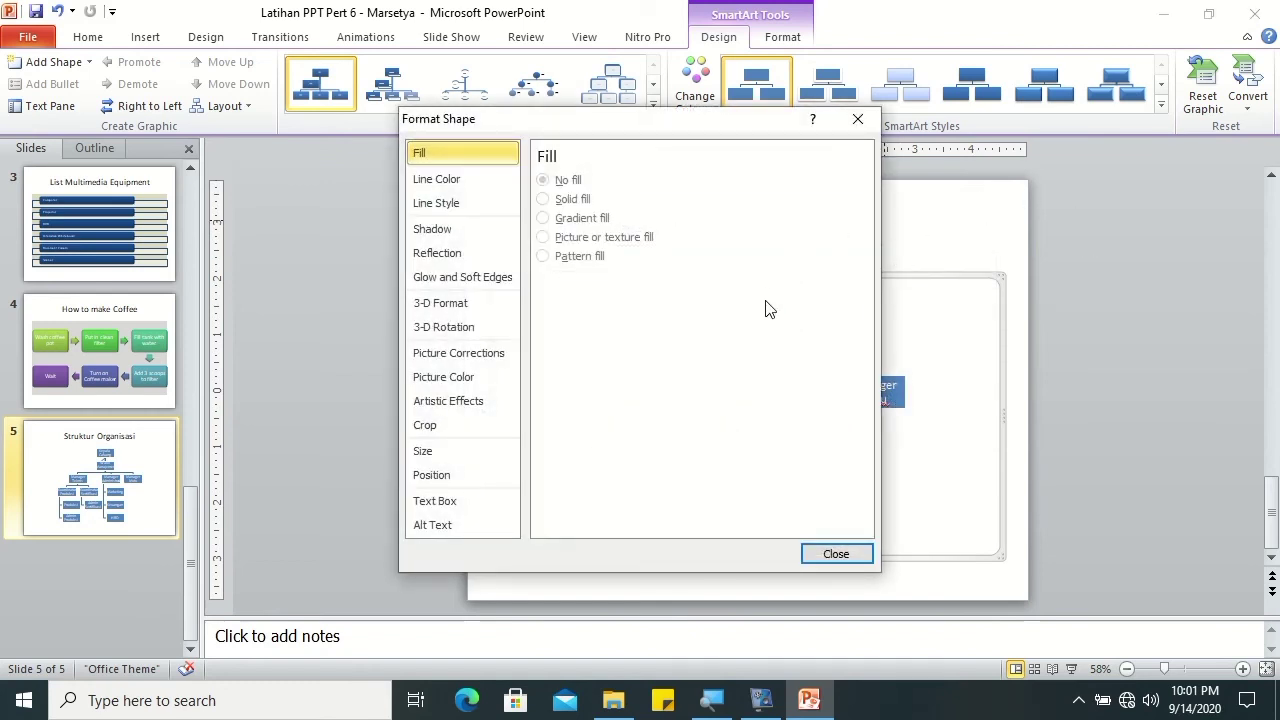
pyautogui.moveTo(576, 130)
pyautogui.mouseDown()
pyautogui.moveTo(1003, 175)
pyautogui.moveTo(952, 167)
pyautogui.mouseUp()
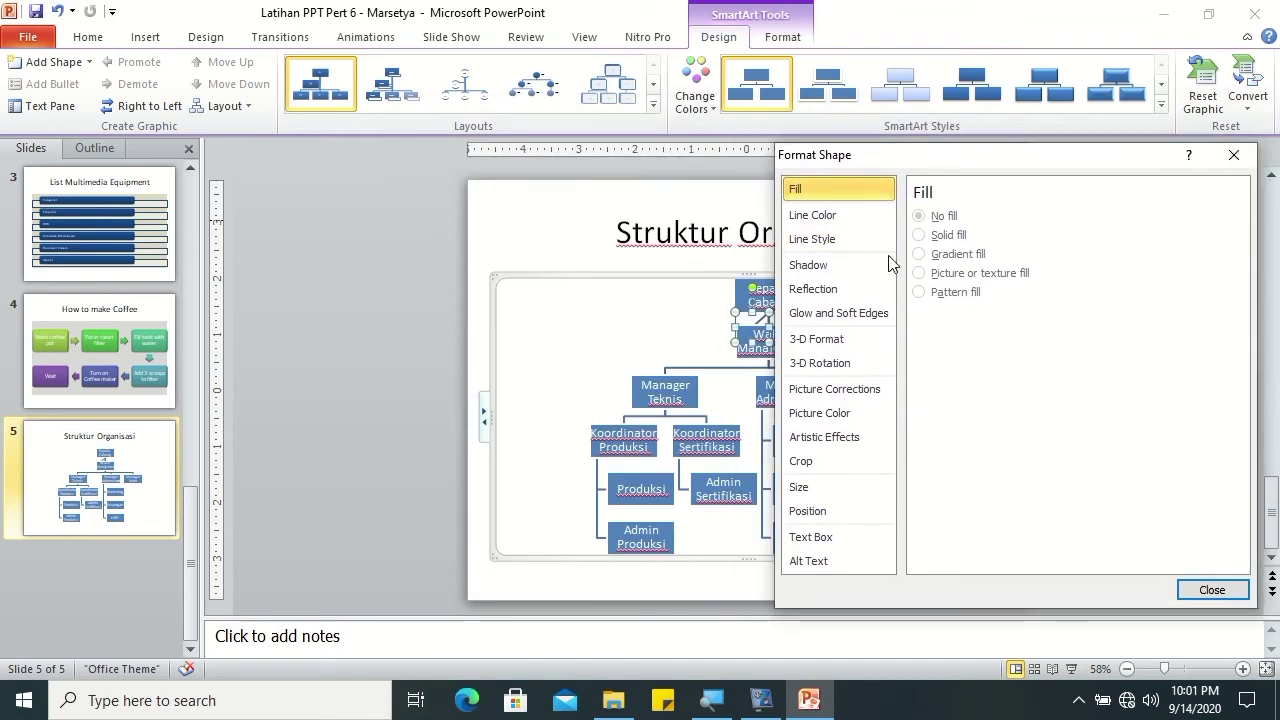
pyautogui.click(850, 222)
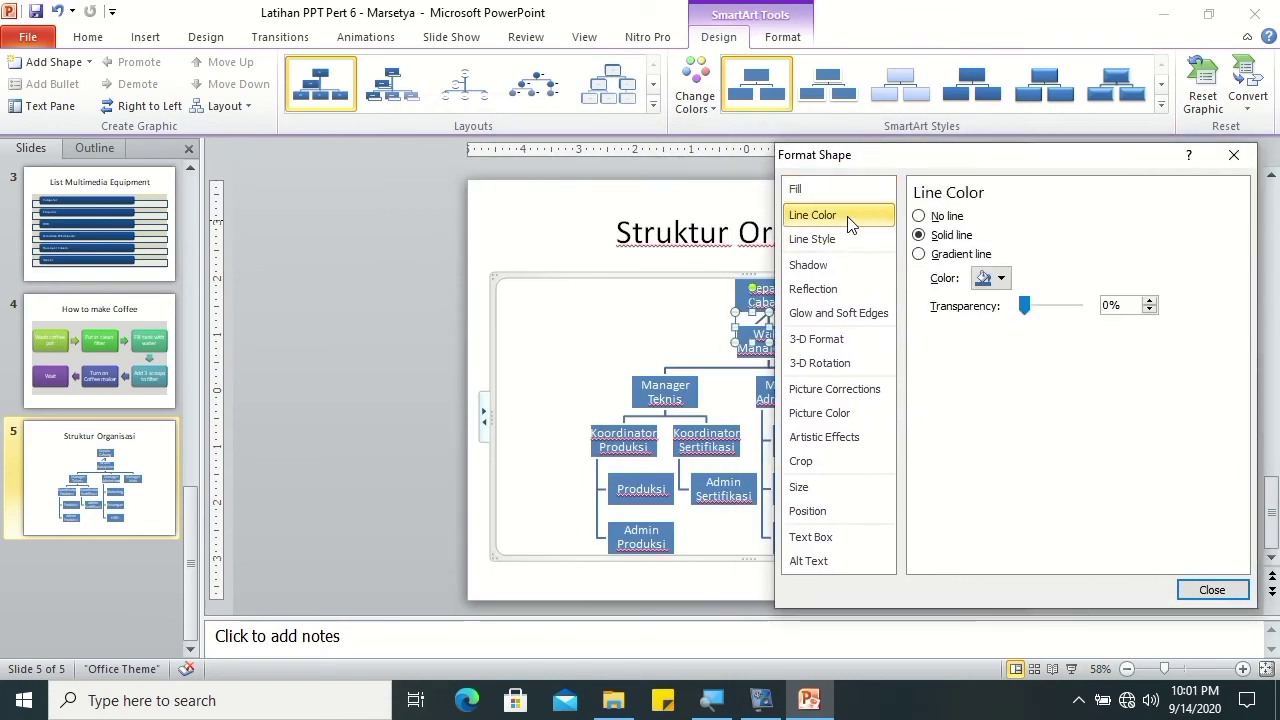
pyautogui.click(941, 218)
pyautogui.moveTo(944, 162); pyautogui.dragTo(1098, 142)
pyautogui.click(1084, 215)
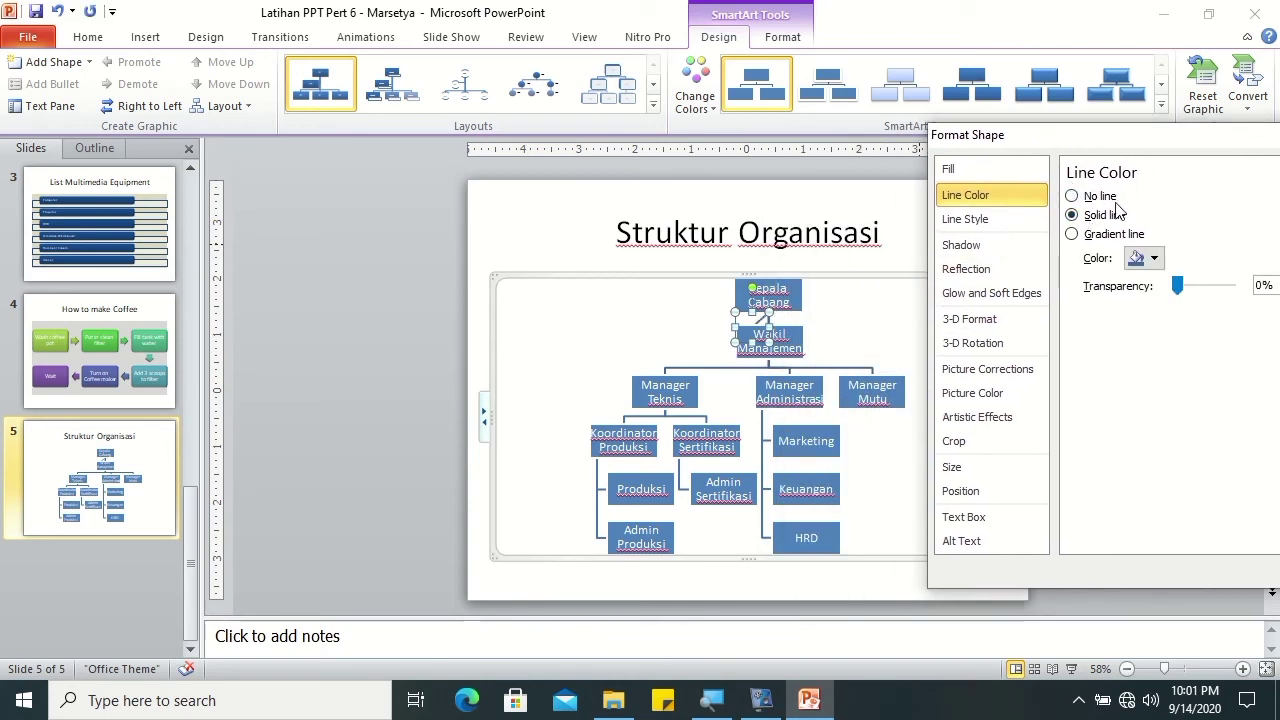
pyautogui.click(1099, 197)
pyautogui.moveTo(1206, 151)
pyautogui.mouseDown()
pyautogui.moveTo(1078, 160)
pyautogui.moveTo(1022, 179)
pyautogui.mouseUp()
pyautogui.click(1180, 600)
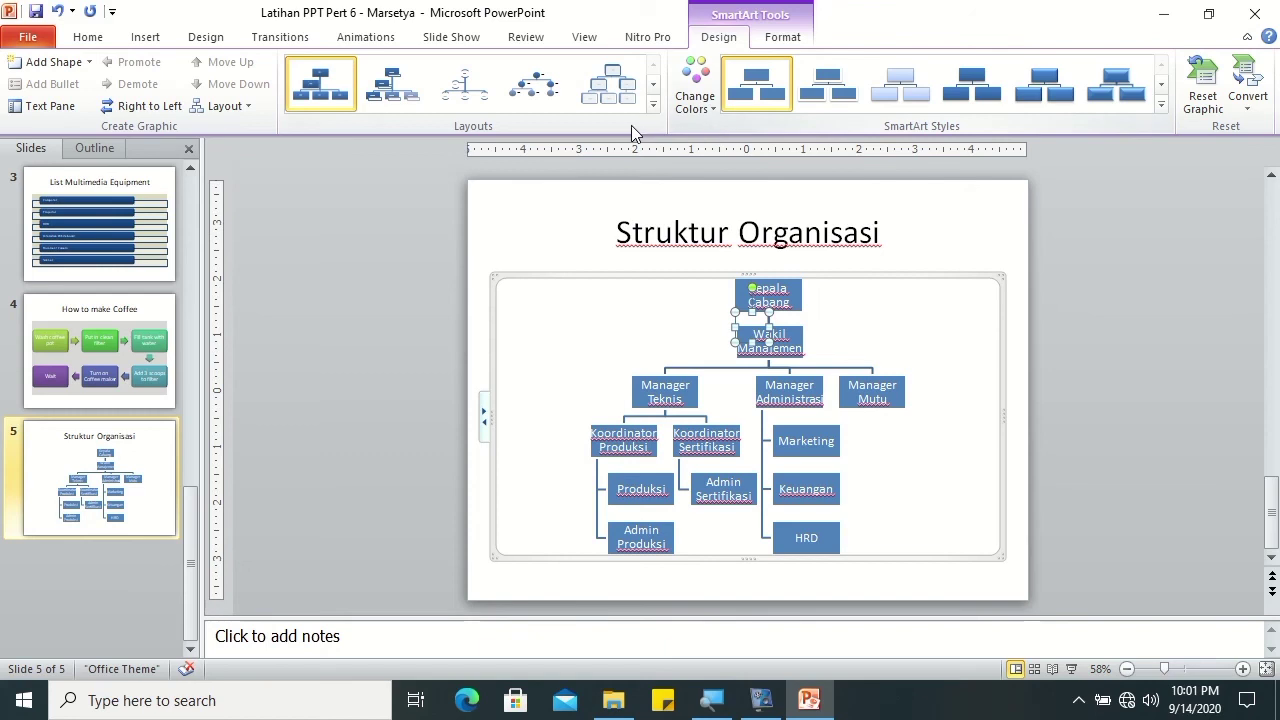
# Step: Try several colour schemes on the org chart, ending with dark blue colouring
pyautogui.click(695, 95)
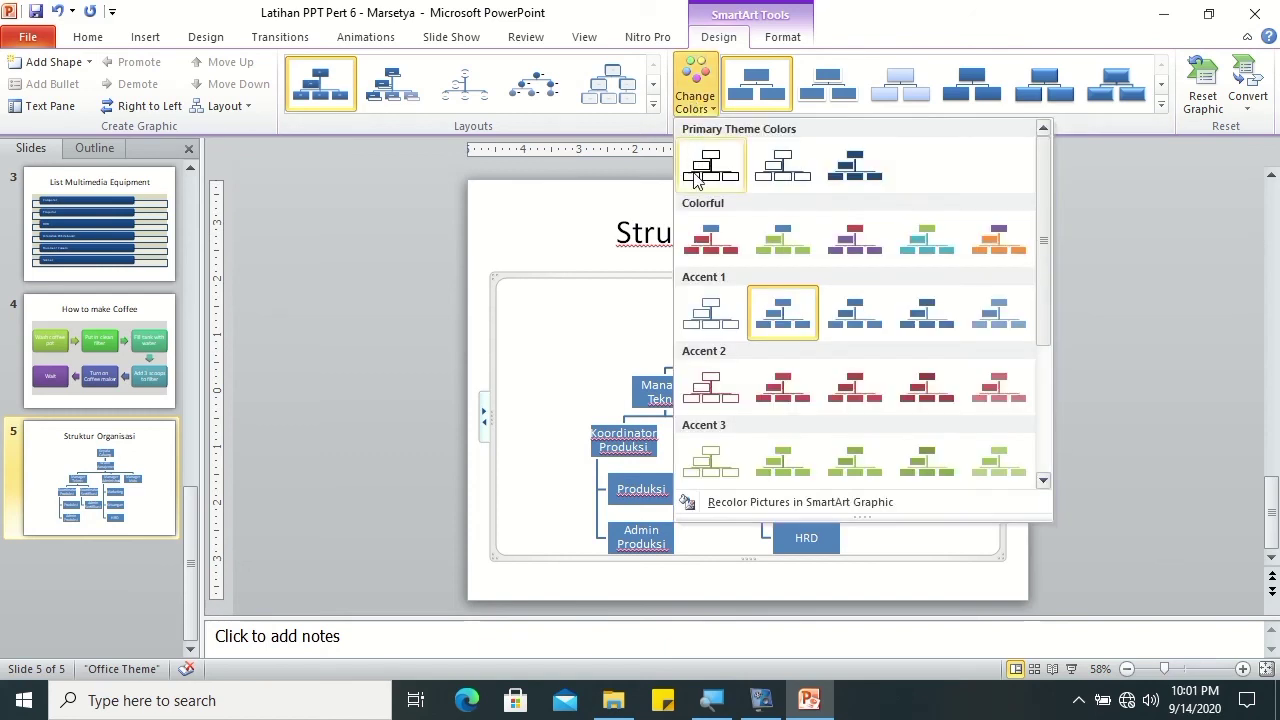
pyautogui.click(712, 385)
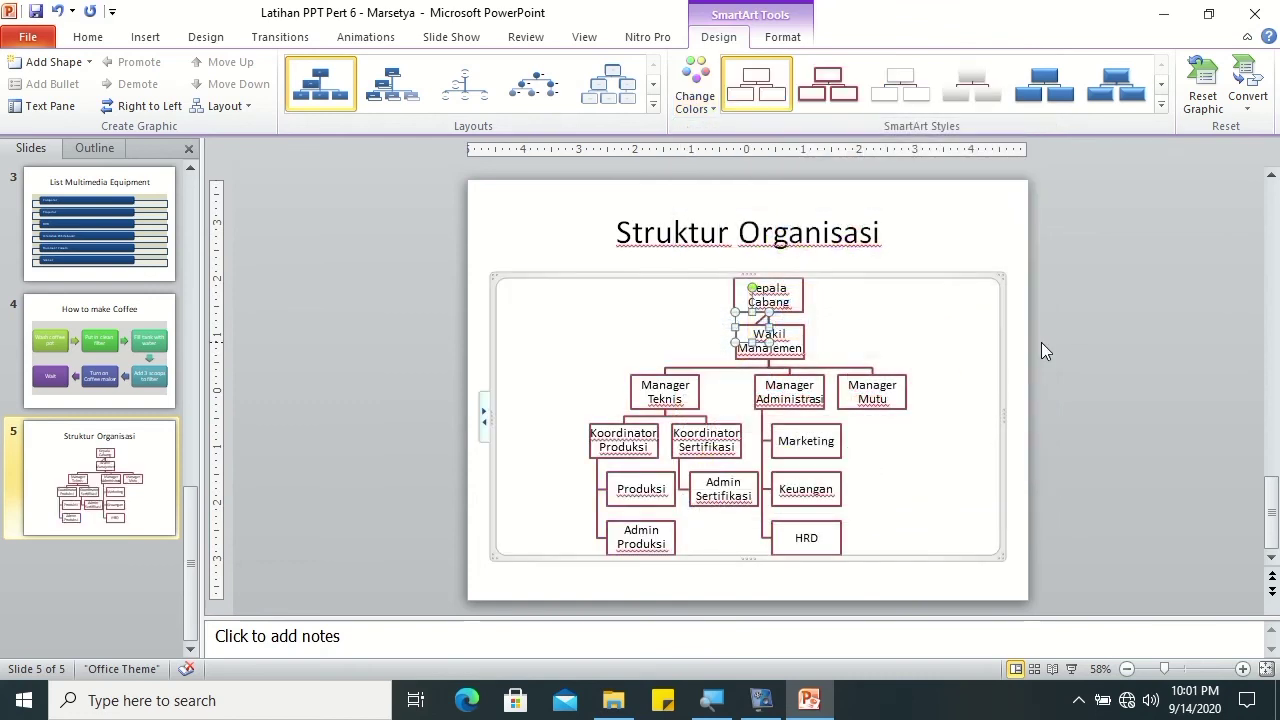
pyautogui.click(700, 106)
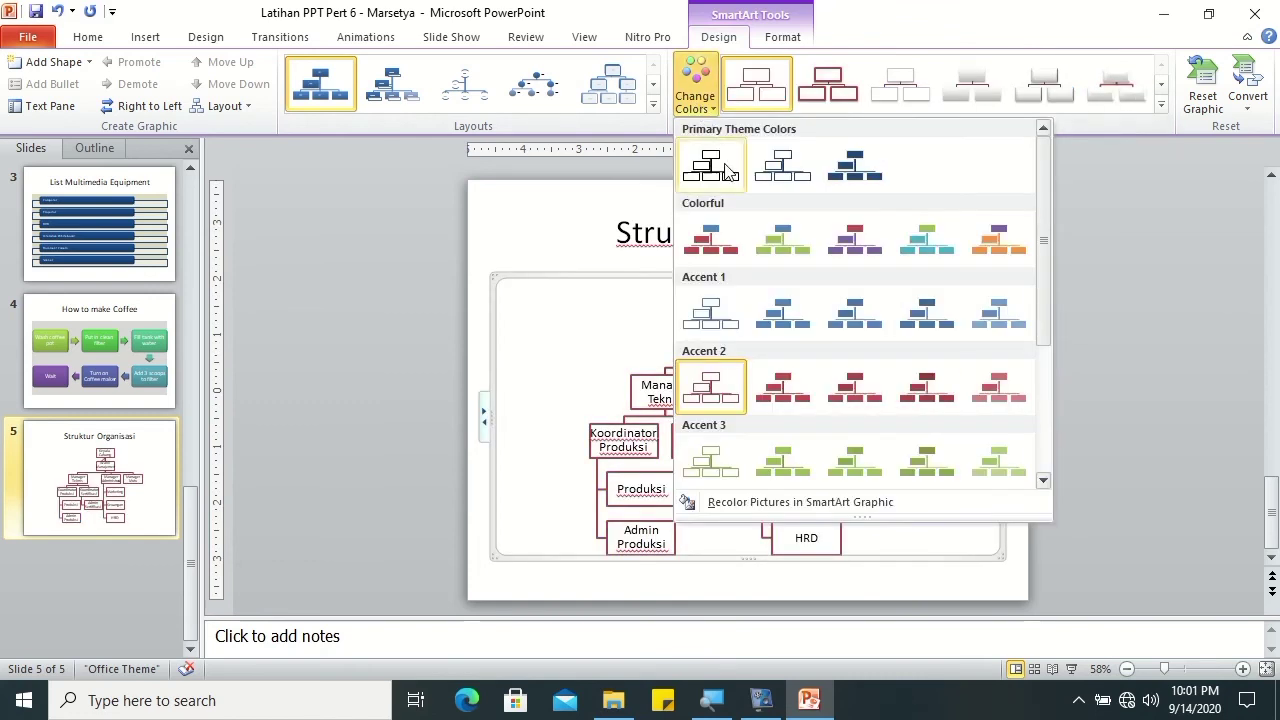
pyautogui.click(722, 167)
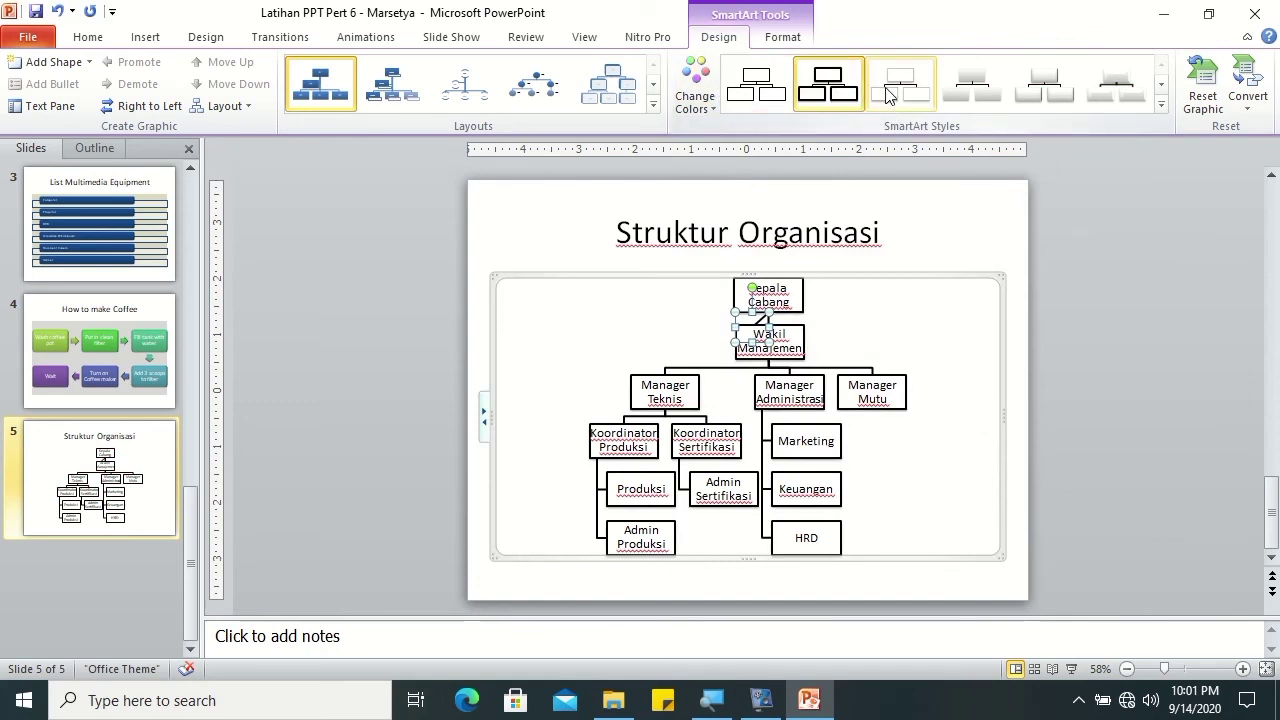
pyautogui.click(966, 84)
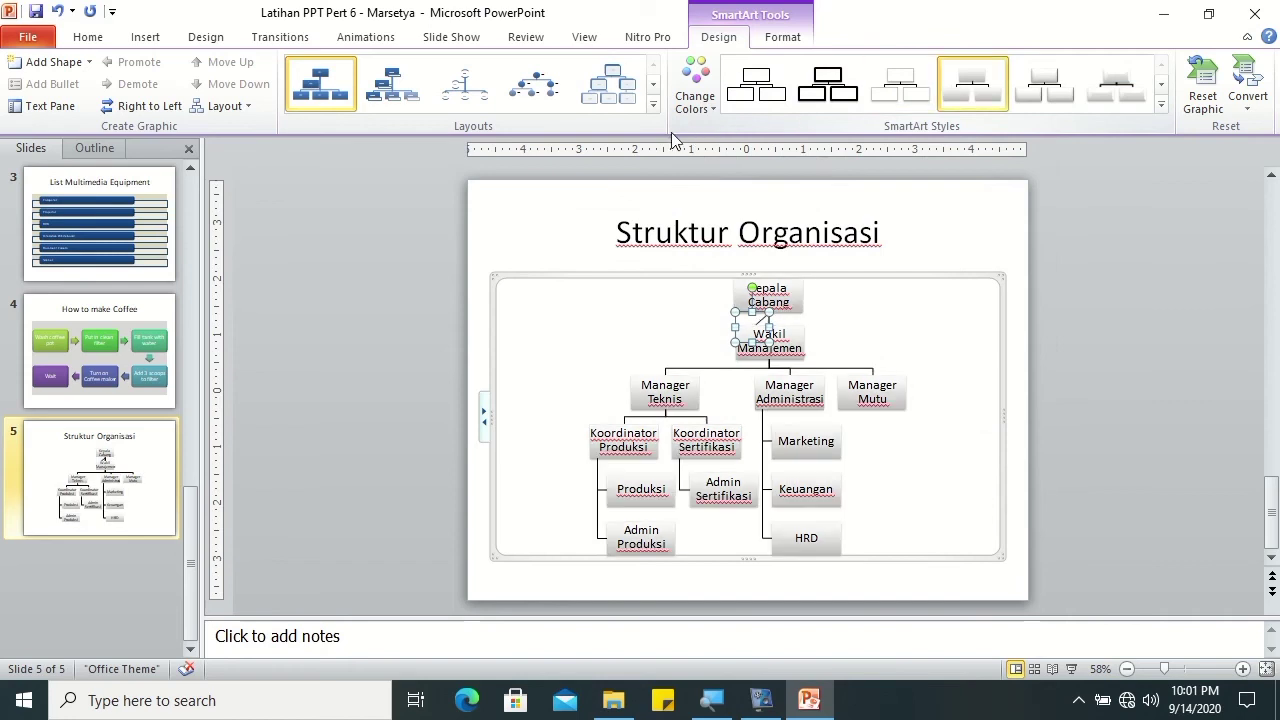
pyautogui.click(695, 88)
pyautogui.click(866, 163)
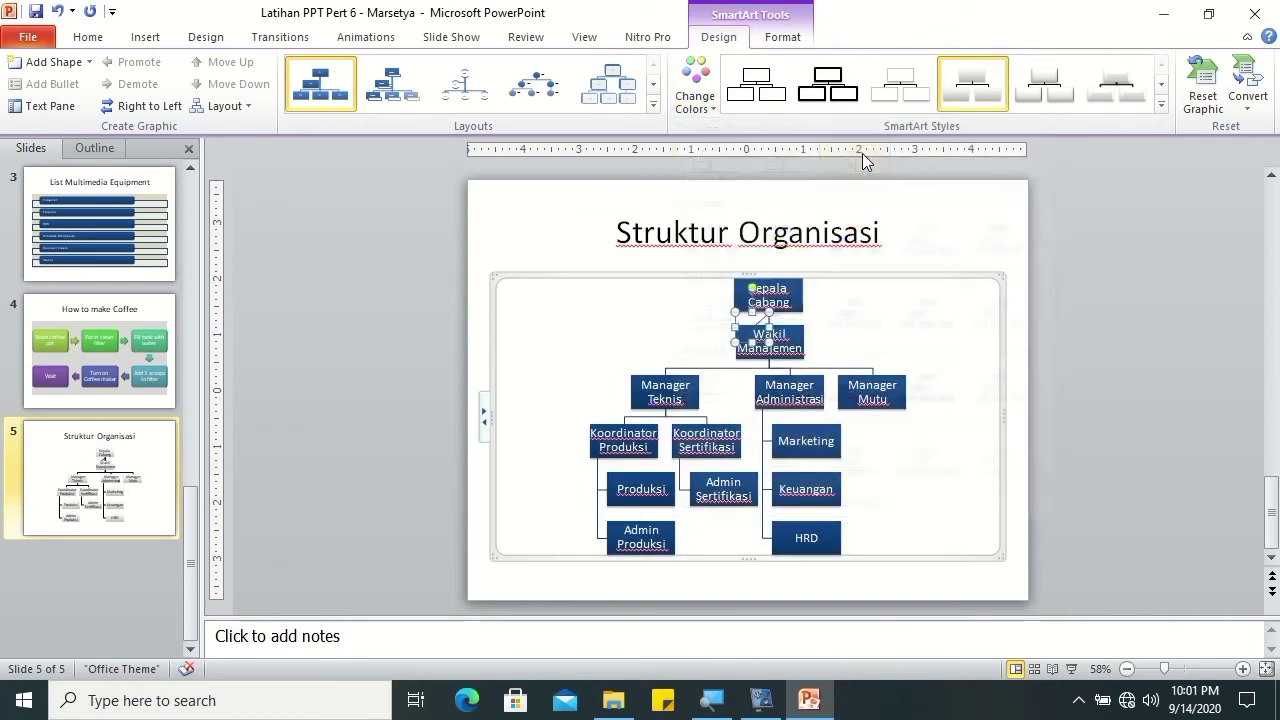
# Step: Apply the dark blue SmartArt style from the expanded styles gallery
pyautogui.click(1108, 106)
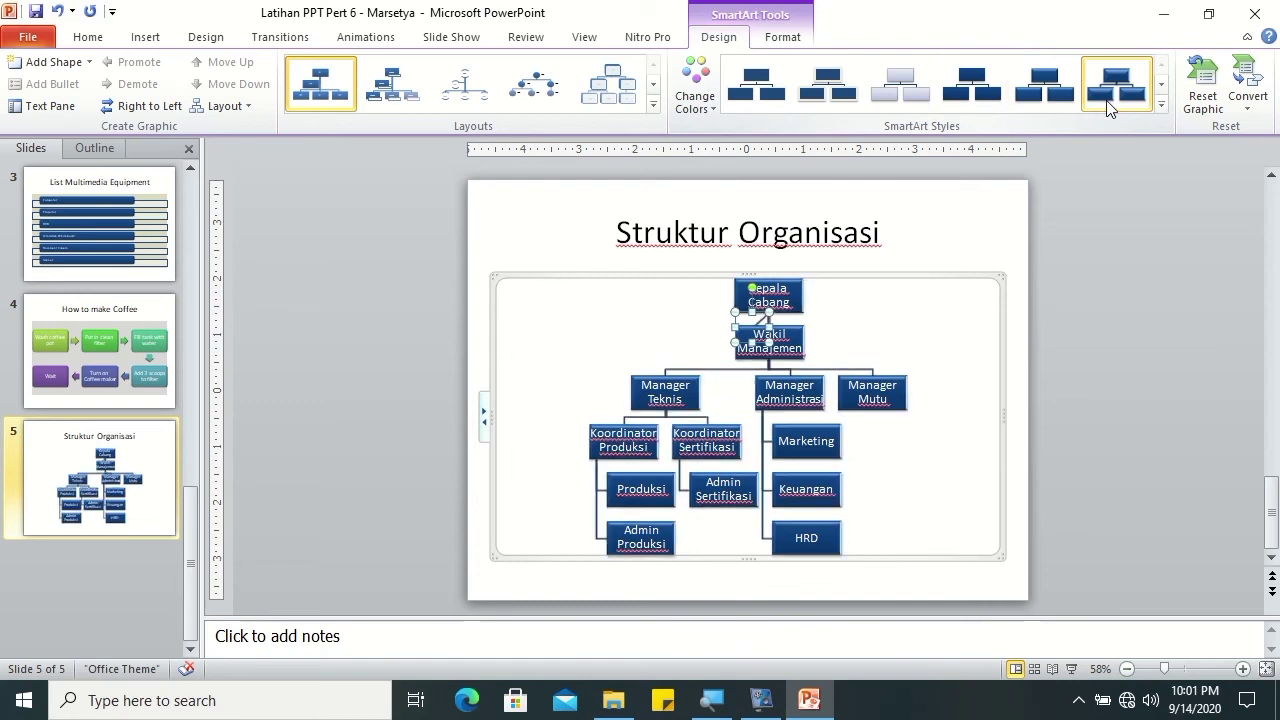
pyautogui.click(1160, 104)
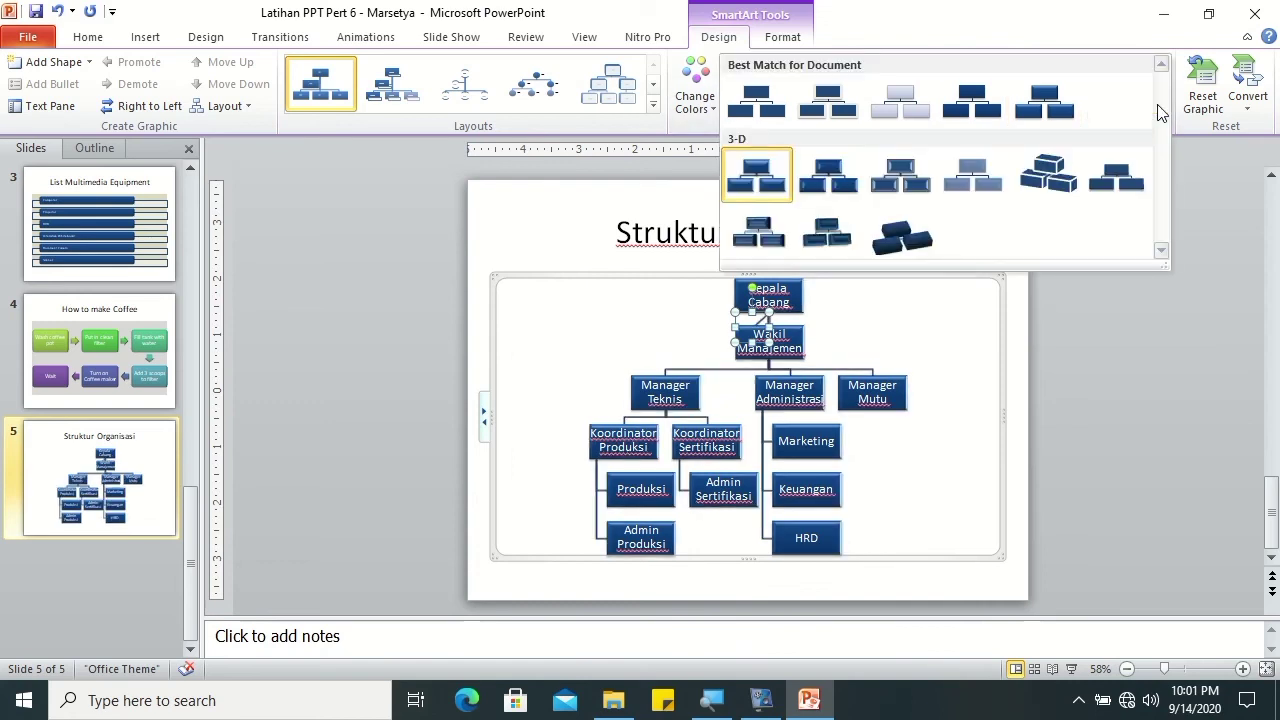
pyautogui.click(974, 181)
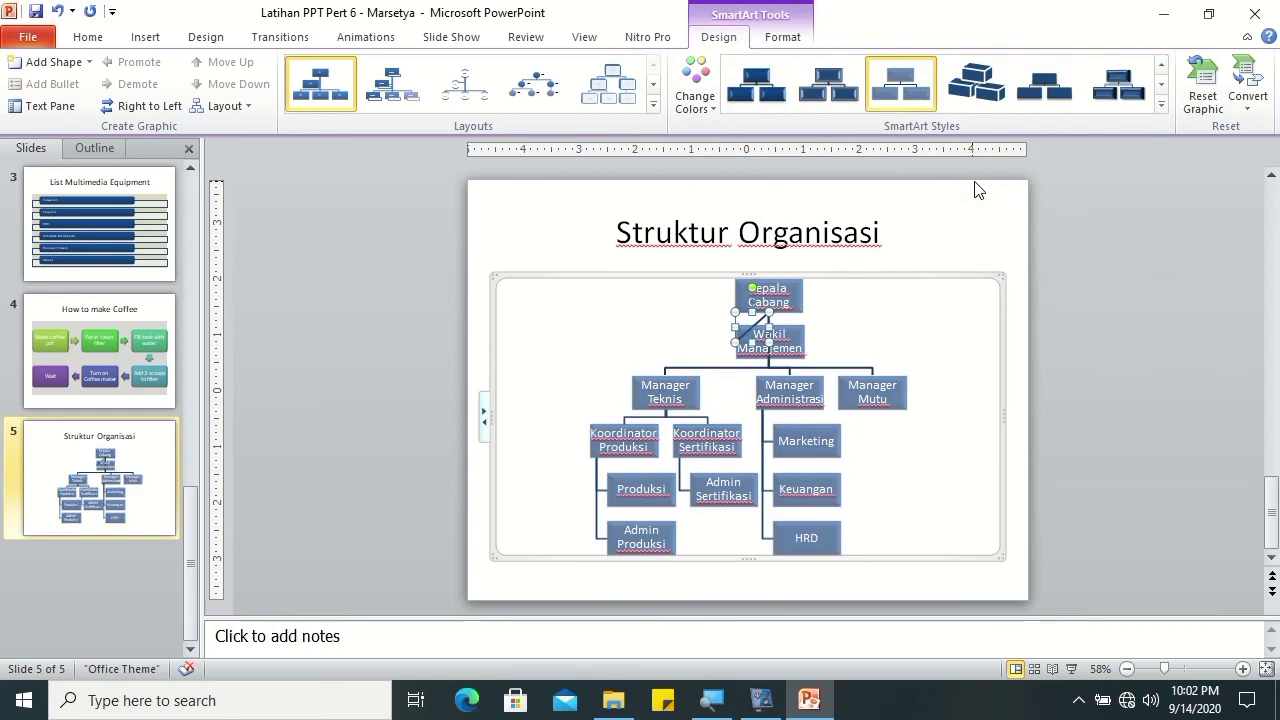
pyautogui.click(930, 260)
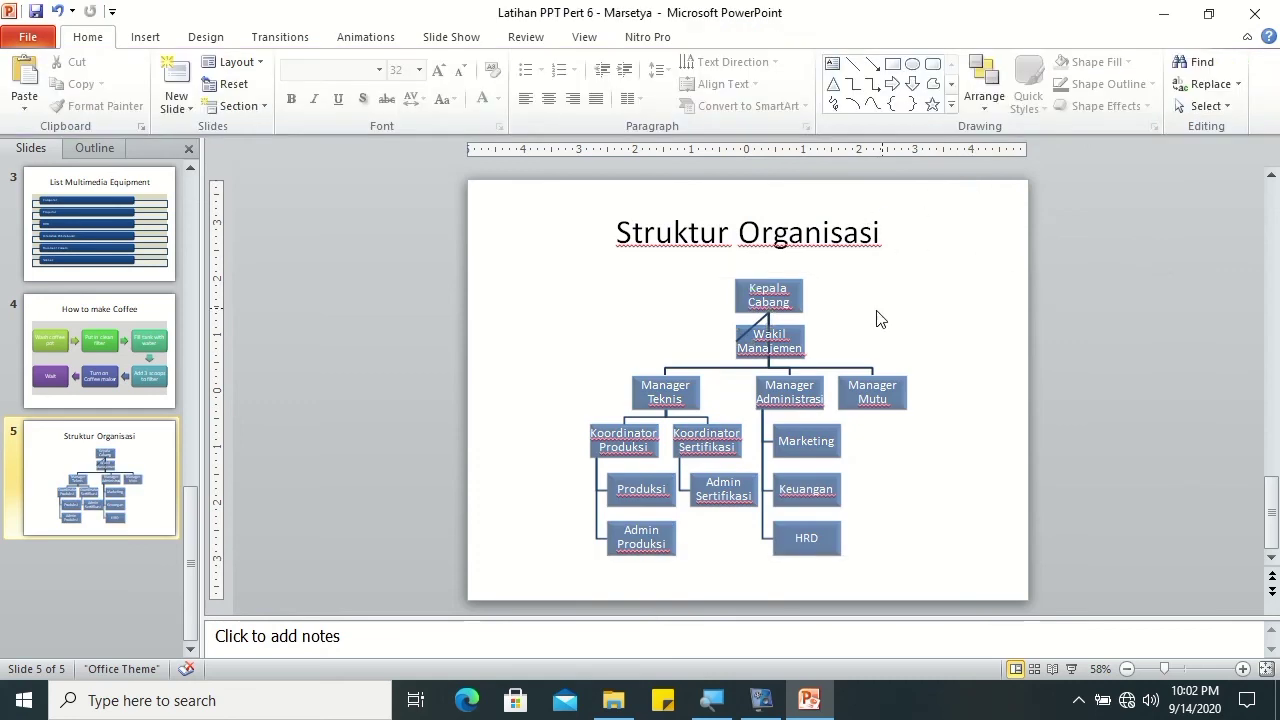
pyautogui.click(755, 325)
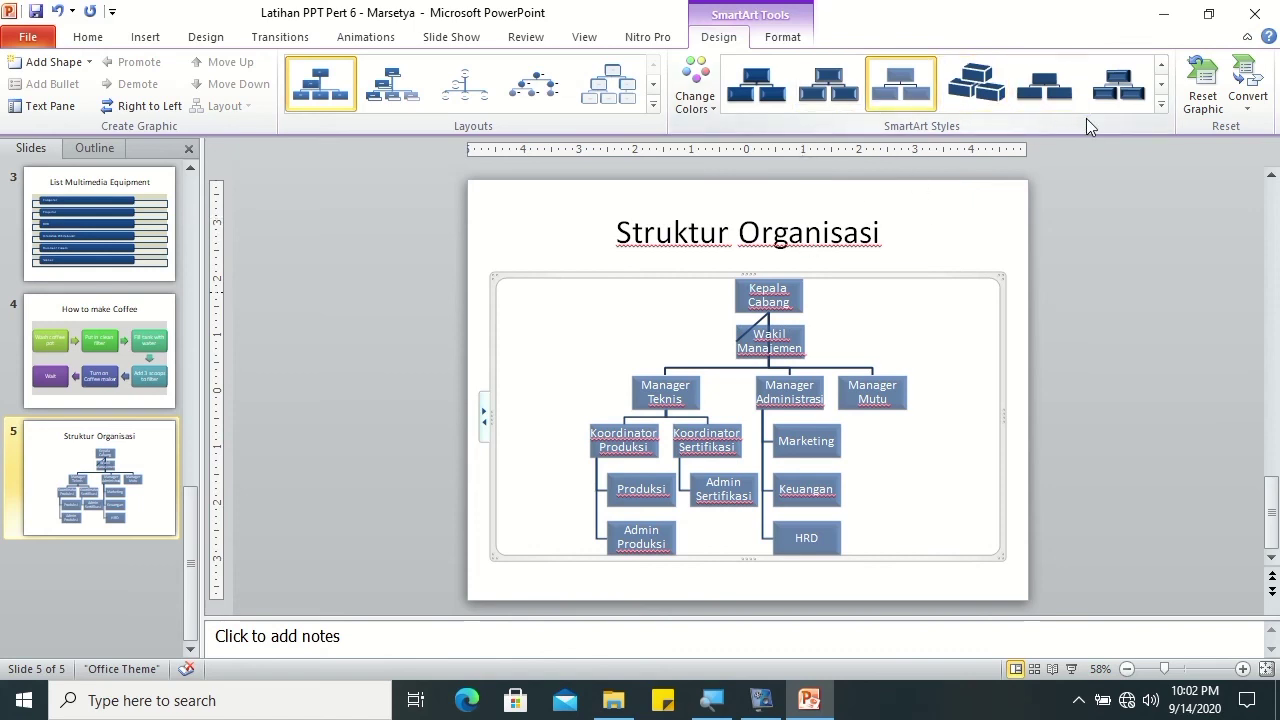
pyautogui.click(1161, 104)
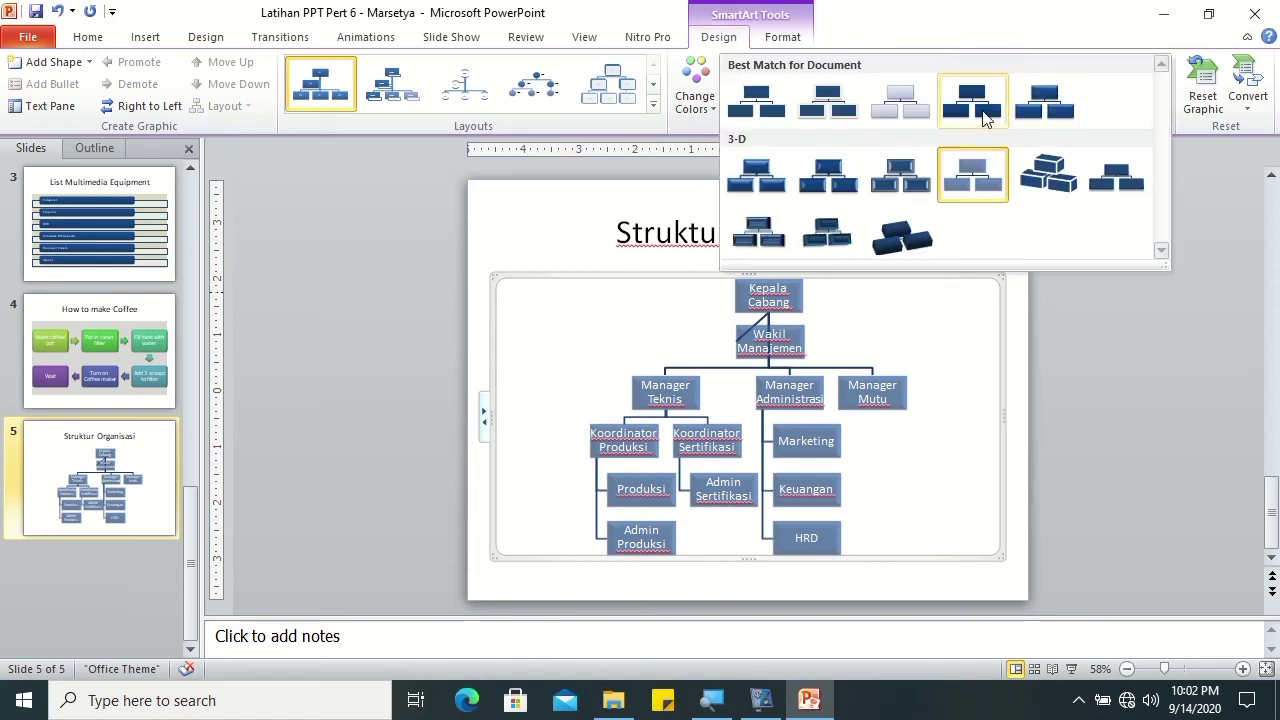
pyautogui.click(966, 115)
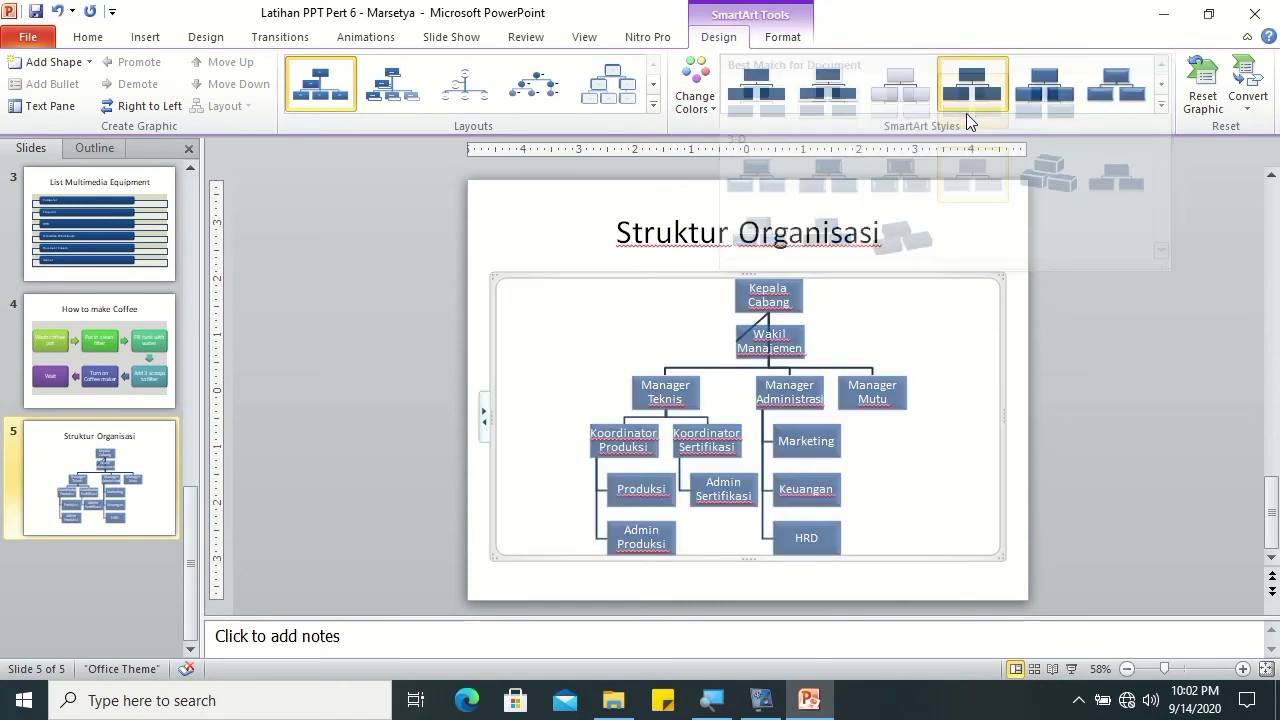
# Step: Set the connector below Kepala Cabang to No line via Format Shape
pyautogui.click(760, 318)
pyautogui.rightClick(760, 318)
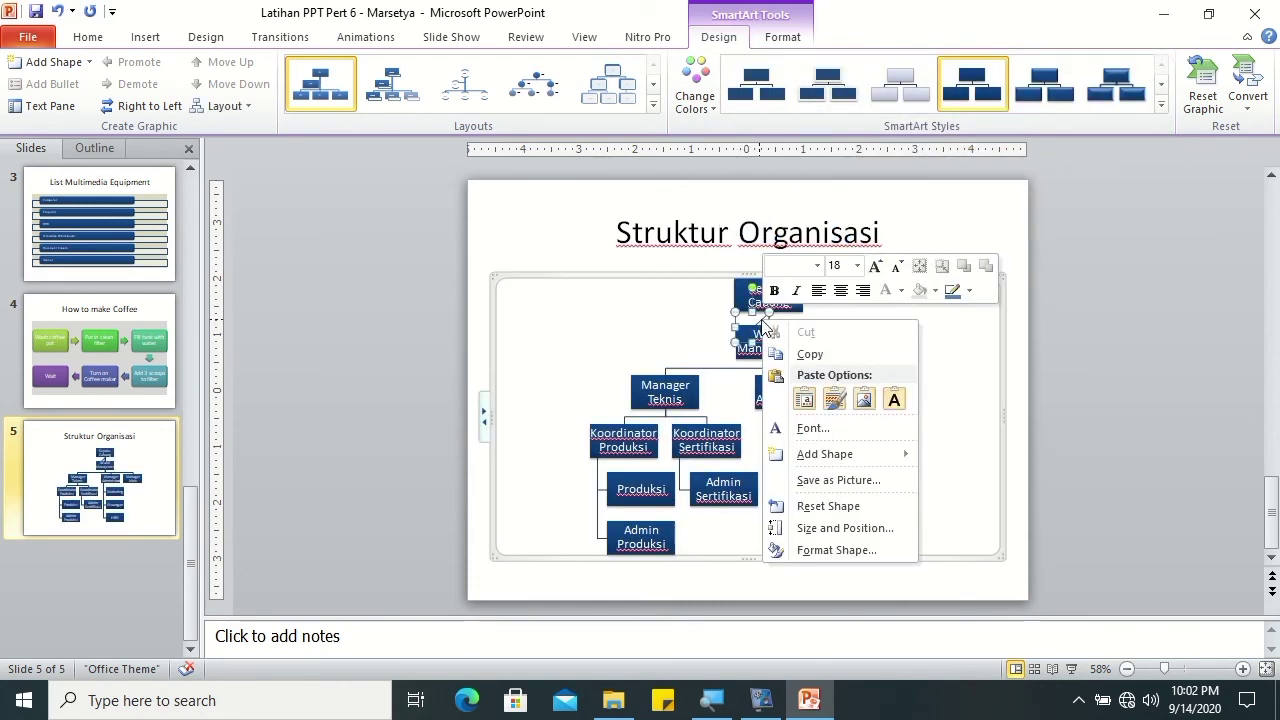
pyautogui.click(800, 546)
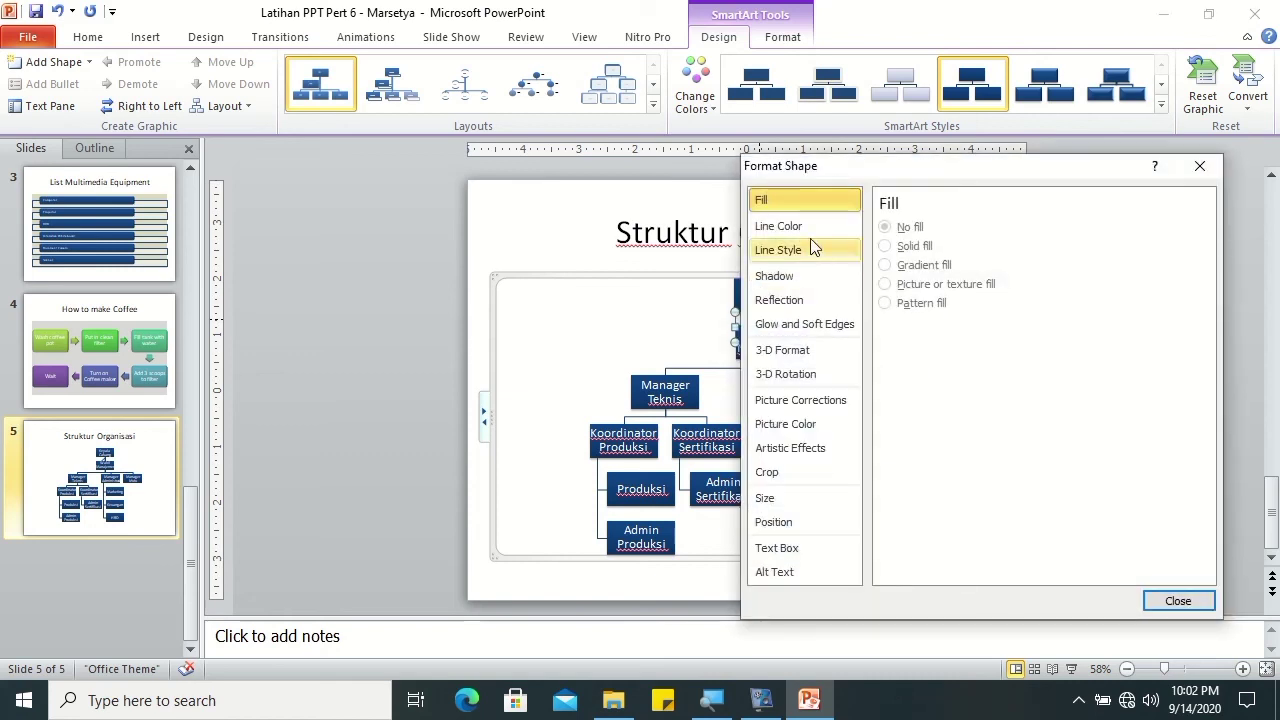
pyautogui.click(790, 226)
pyautogui.click(885, 227)
pyautogui.moveTo(925, 176); pyautogui.dragTo(1012, 148)
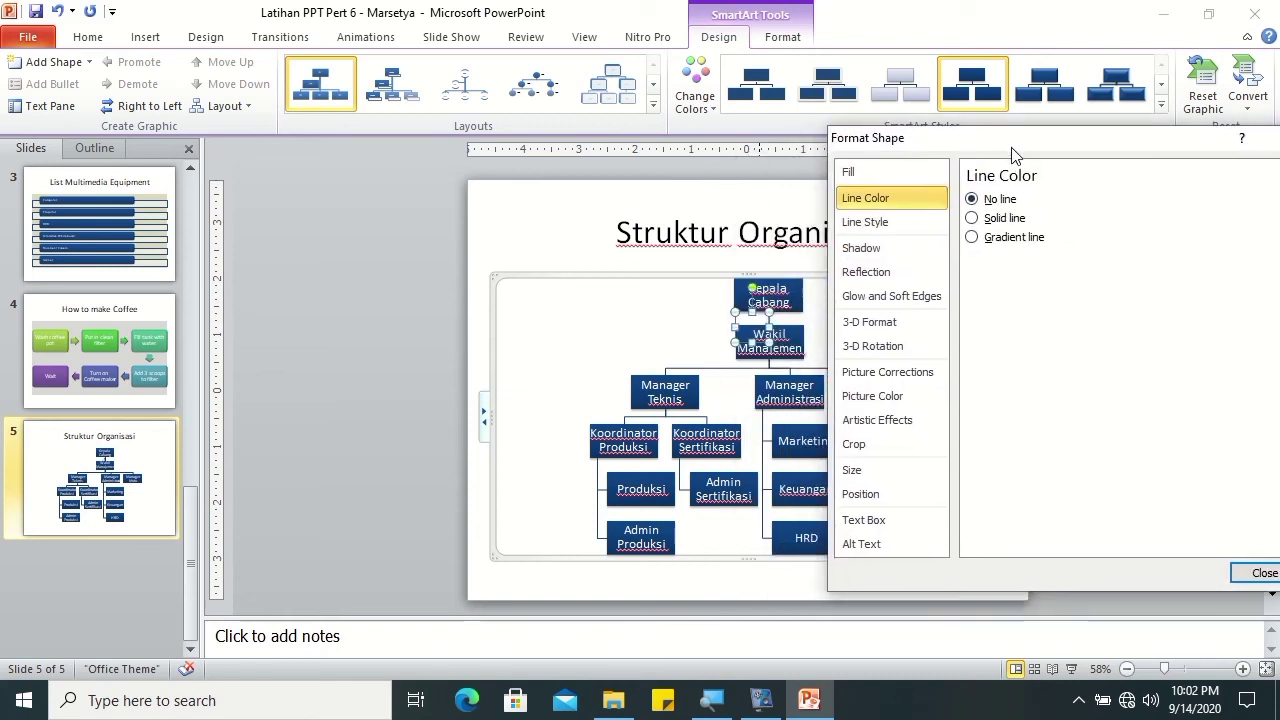
pyautogui.click(1260, 574)
# Step: Fill the org chart's area with light grey using Shape Fill
pyautogui.click(1145, 449)
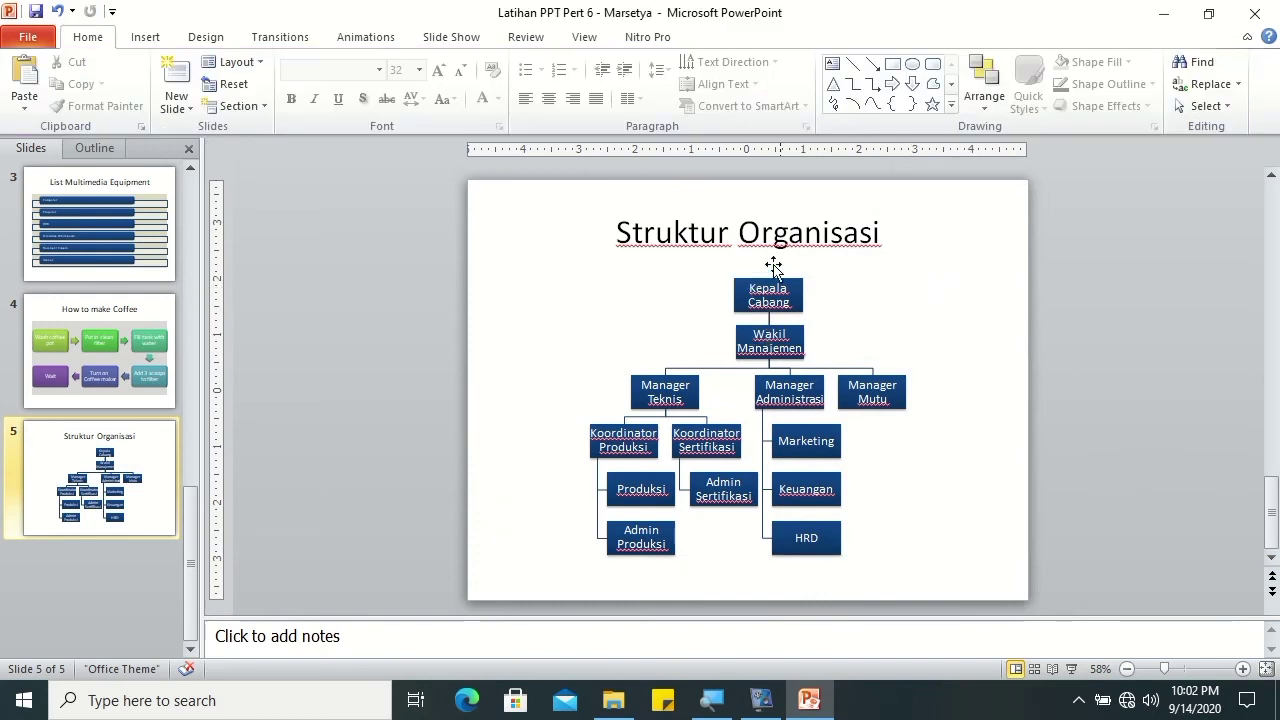
pyautogui.click(662, 293)
pyautogui.click(778, 40)
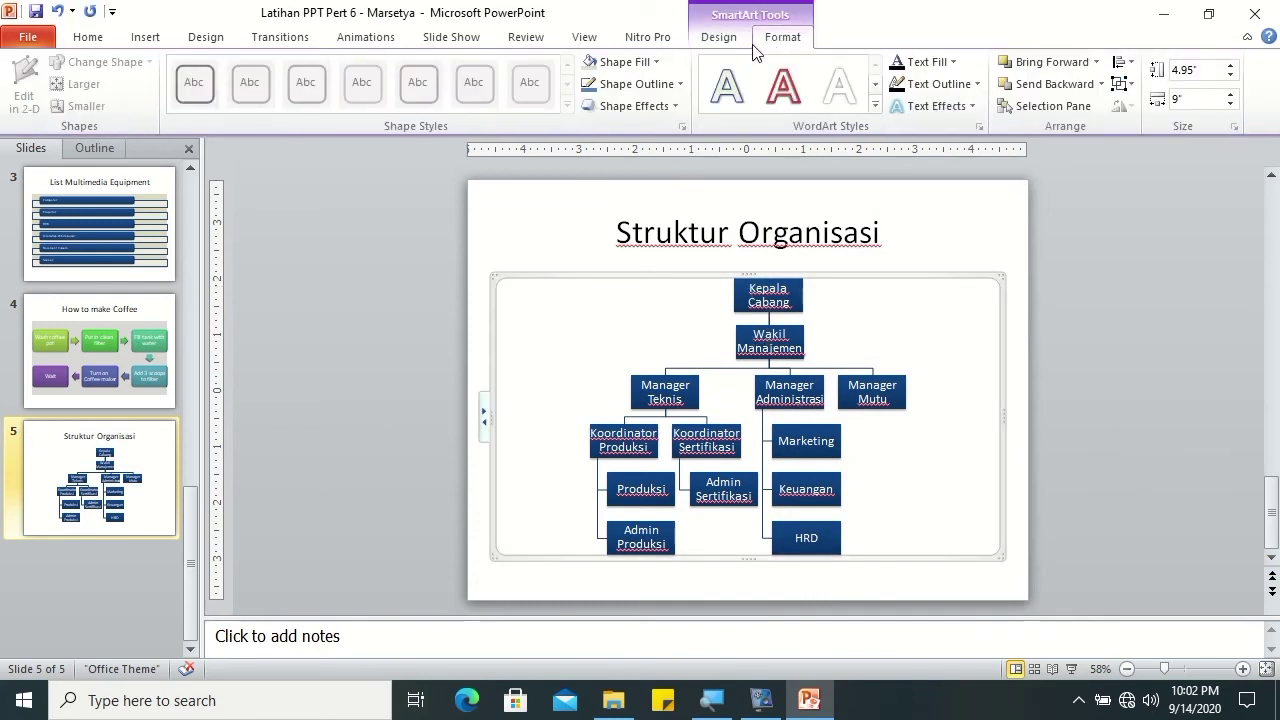
pyautogui.click(648, 61)
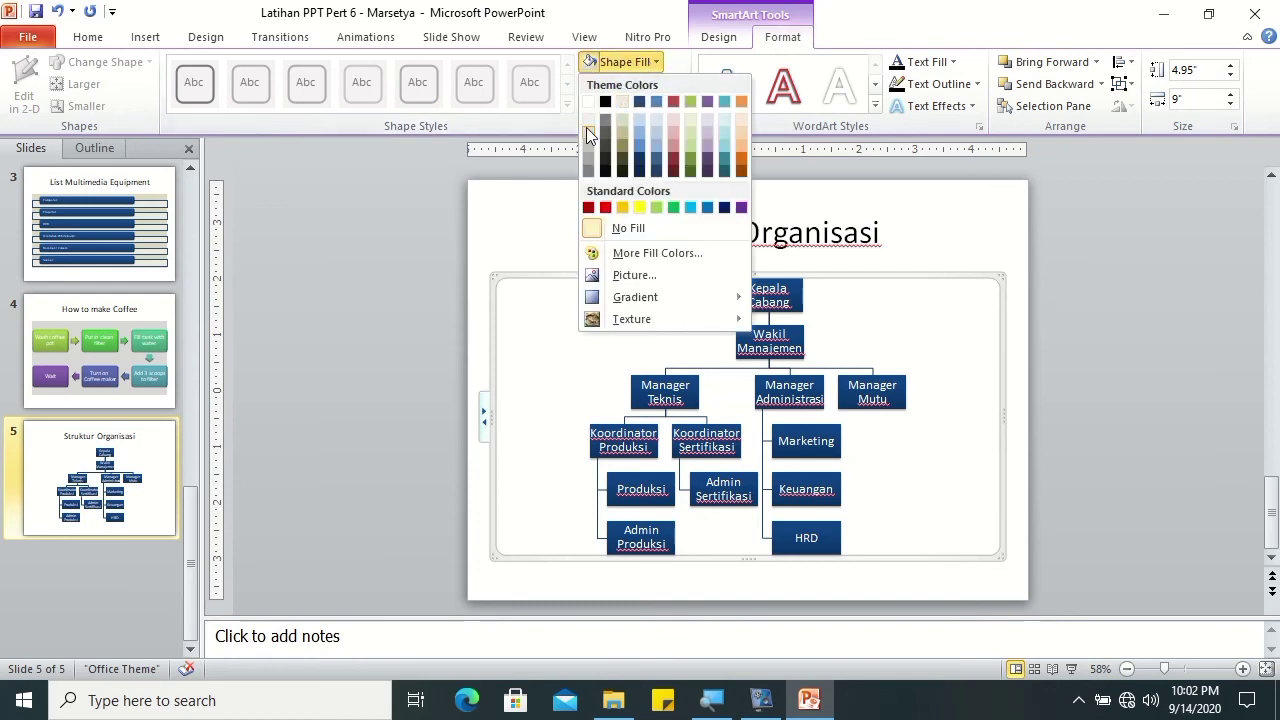
pyautogui.click(585, 129)
# Step: Scroll the thumbnails back to slide 1 and bring up its context menu
pyautogui.click(405, 195)
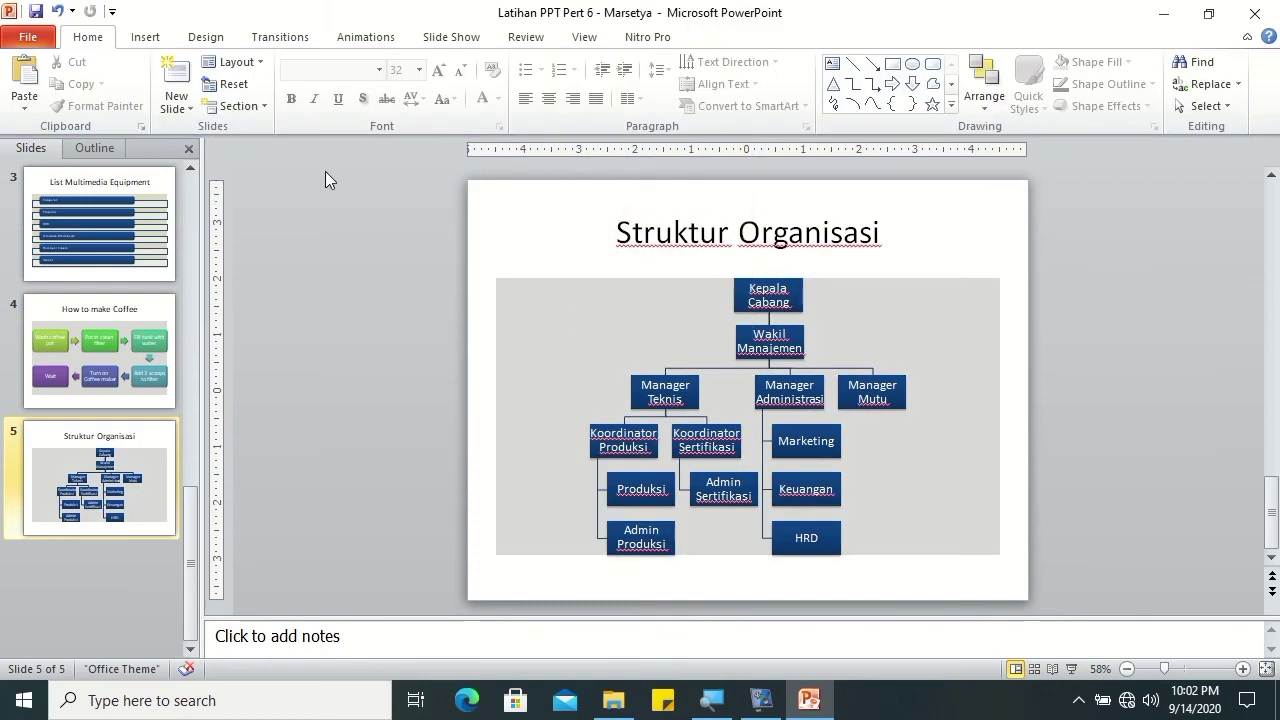
pyautogui.moveTo(198, 502); pyautogui.dragTo(190, 189)
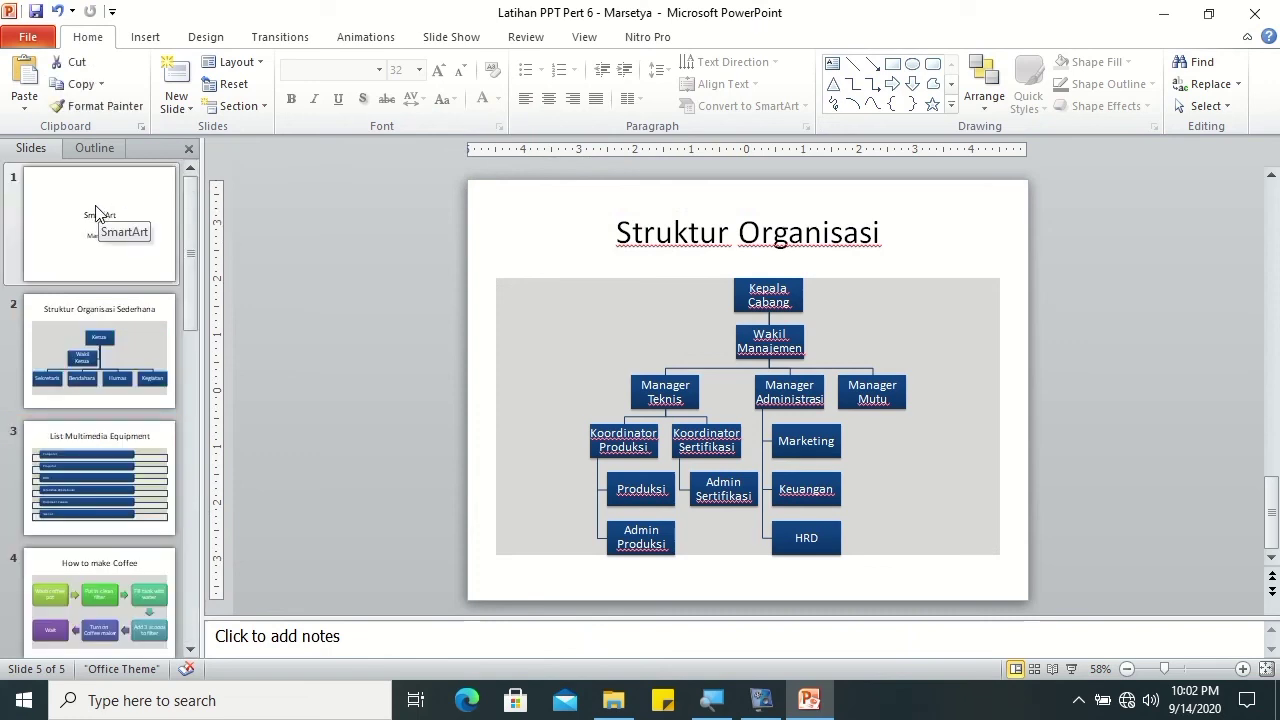
pyautogui.rightClick(105, 238)
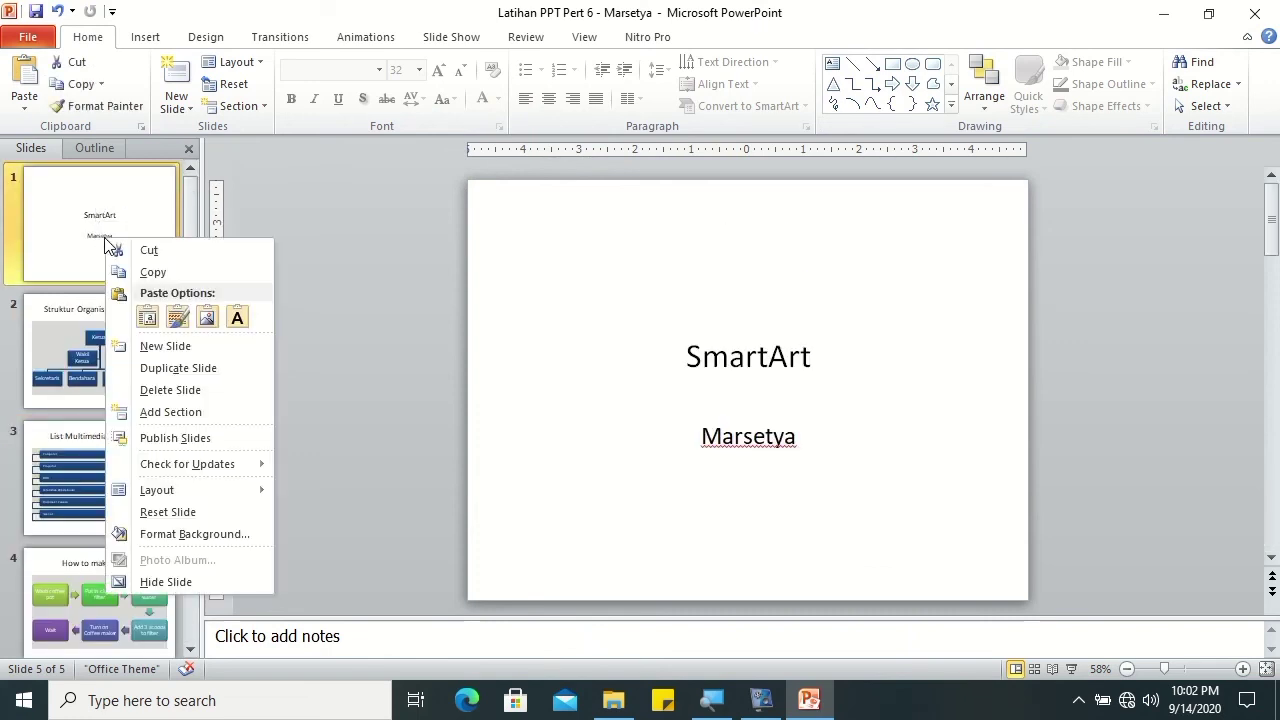
# Step: Open Format Background for slide 1 and try gradient, then dotted pattern fills
pyautogui.click(205, 533)
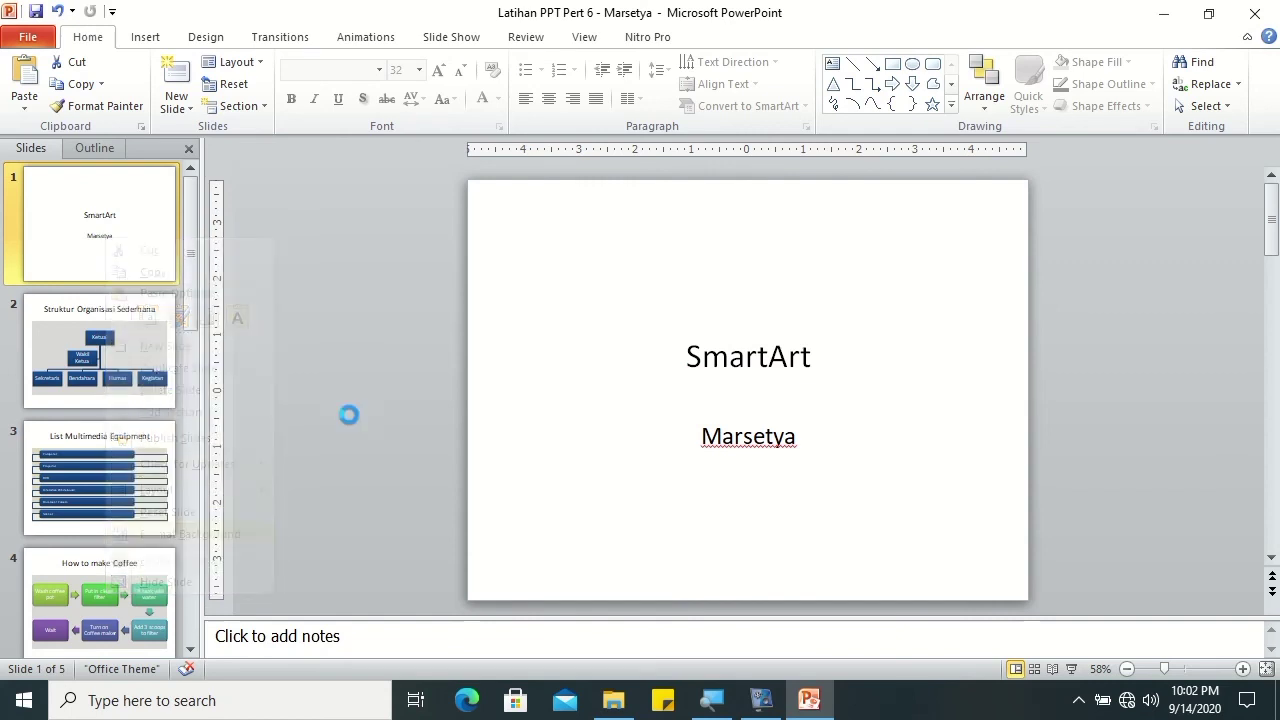
pyautogui.click(968, 222)
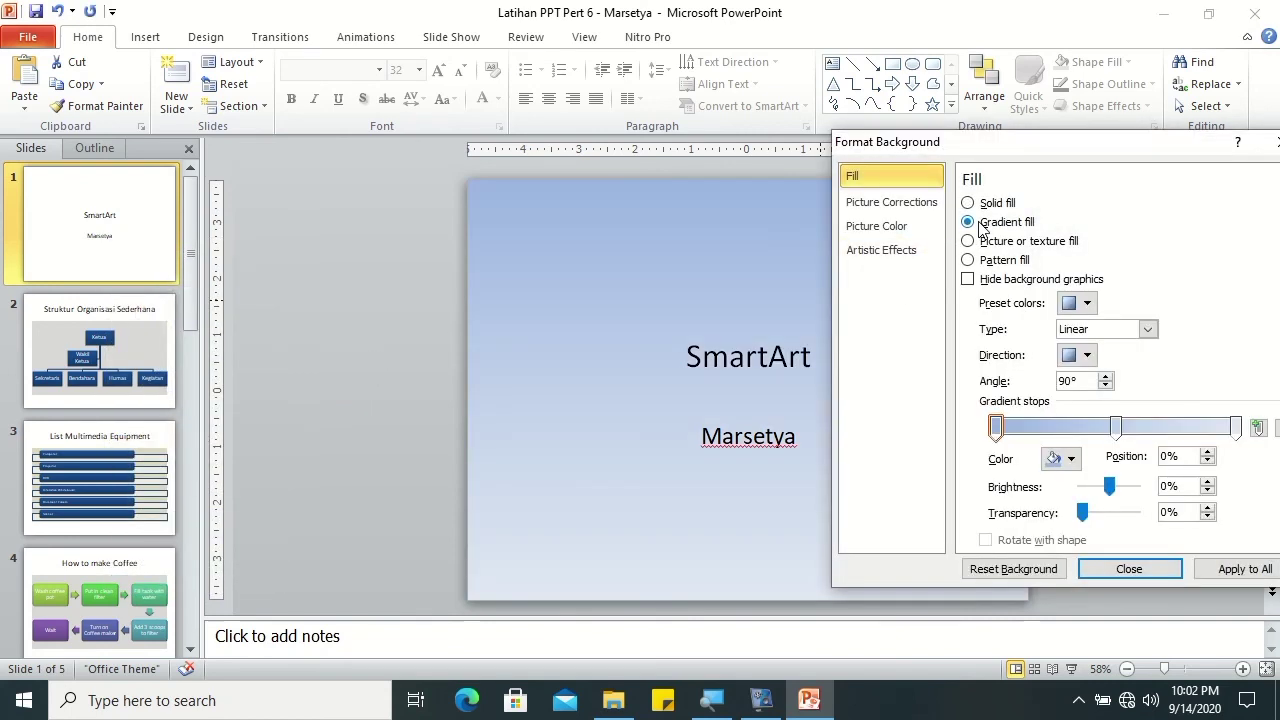
pyautogui.moveTo(1013, 155); pyautogui.dragTo(825, 106)
pyautogui.click(801, 210)
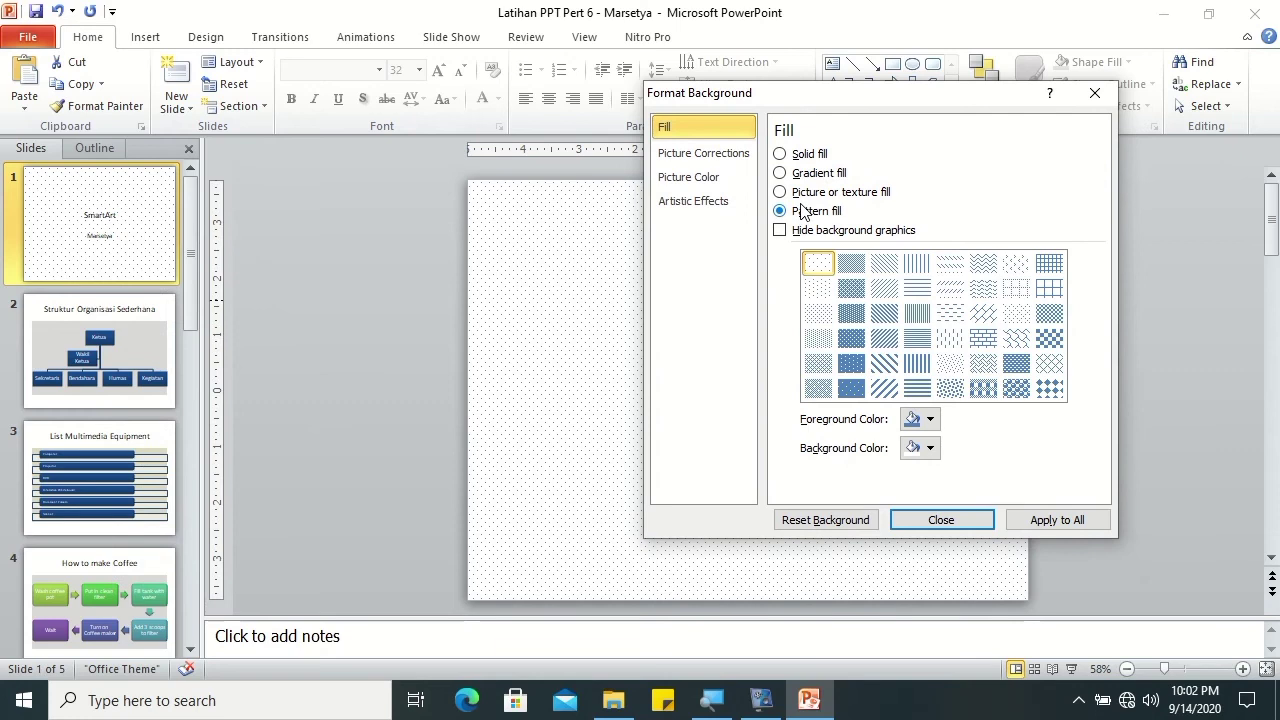
pyautogui.click(884, 263)
pyautogui.click(906, 265)
pyautogui.click(820, 264)
# Step: Try a texture fill, apply the Daybreak gradient preset, then switch to solid fill
pyautogui.click(820, 197)
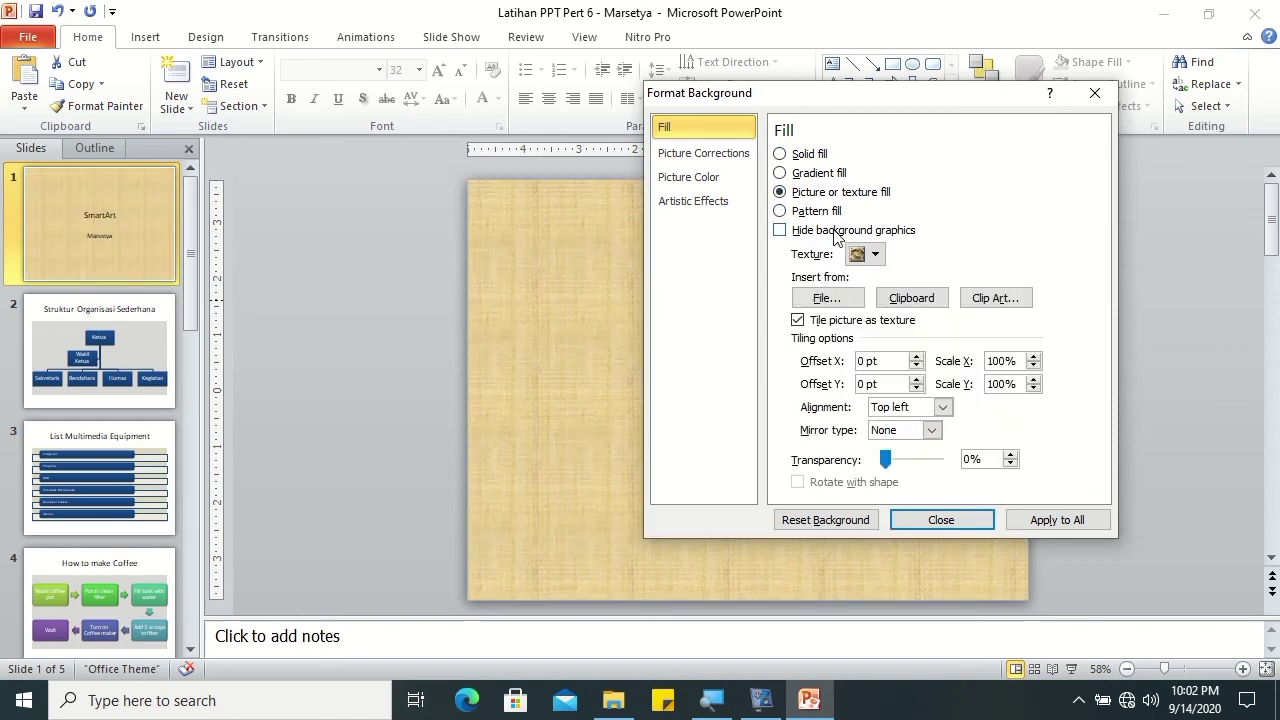
pyautogui.click(866, 253)
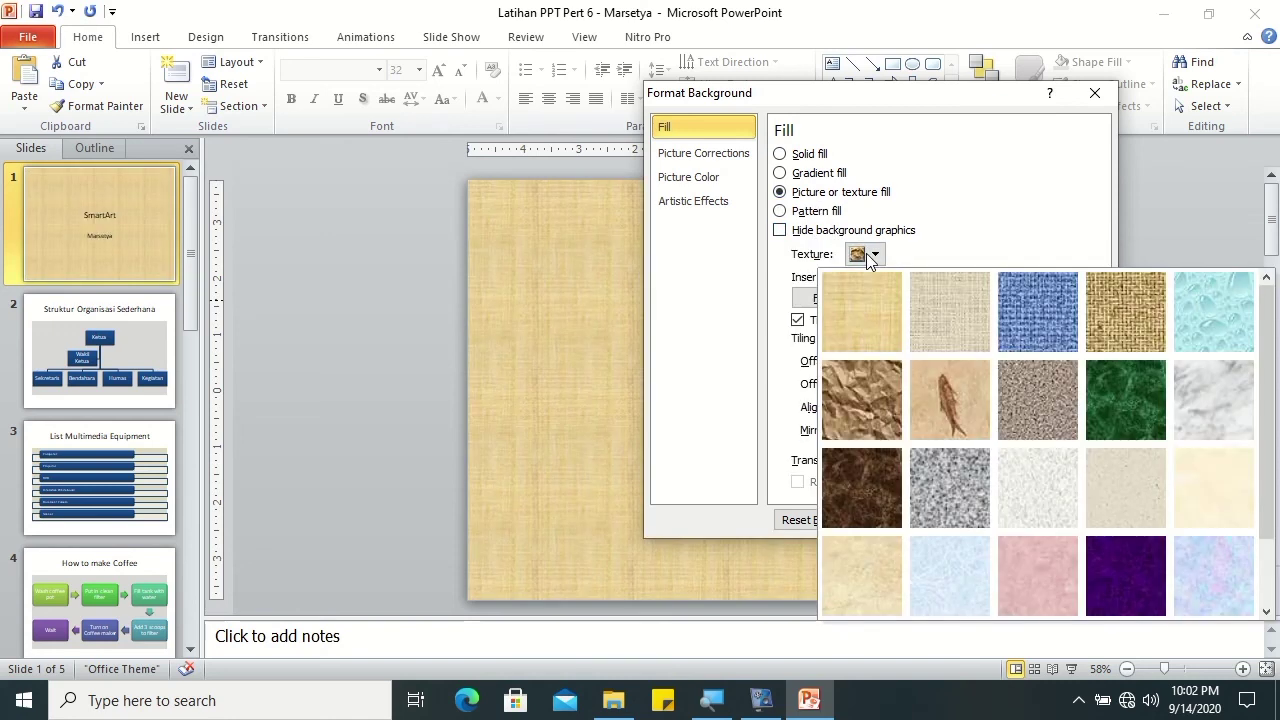
pyautogui.click(866, 253)
pyautogui.click(819, 173)
pyautogui.click(885, 254)
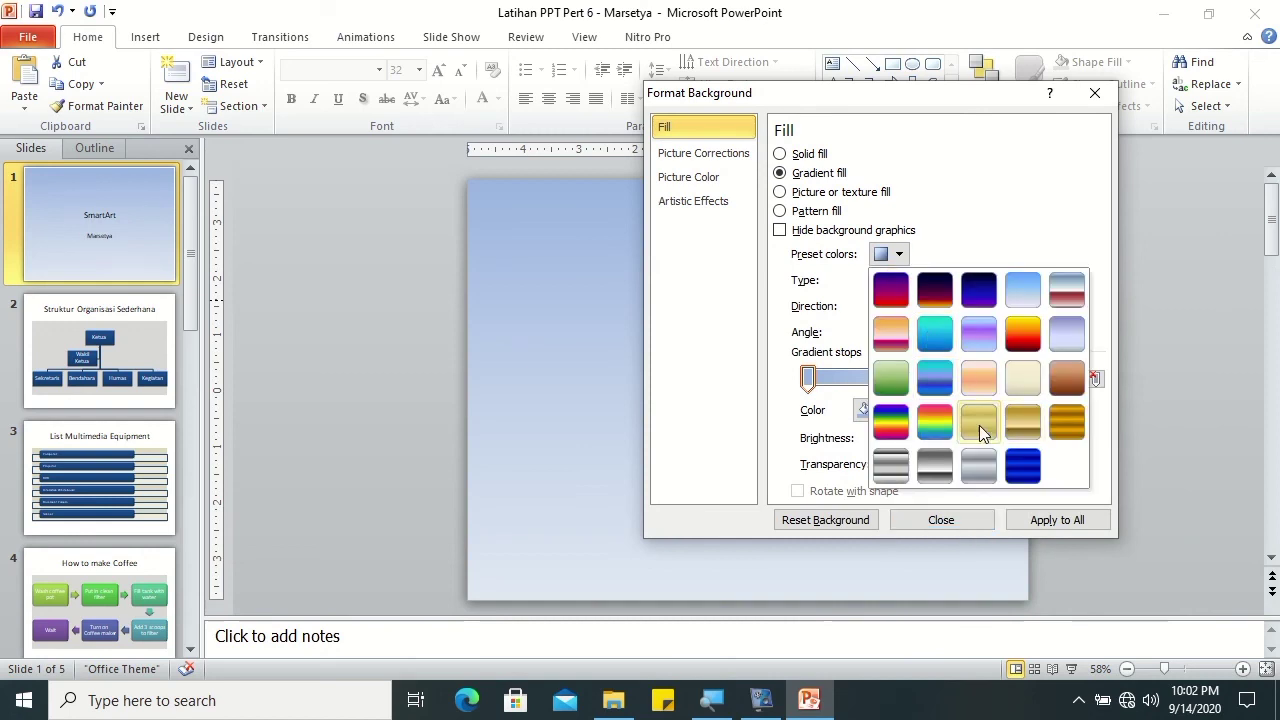
pyautogui.click(1022, 292)
pyautogui.click(779, 154)
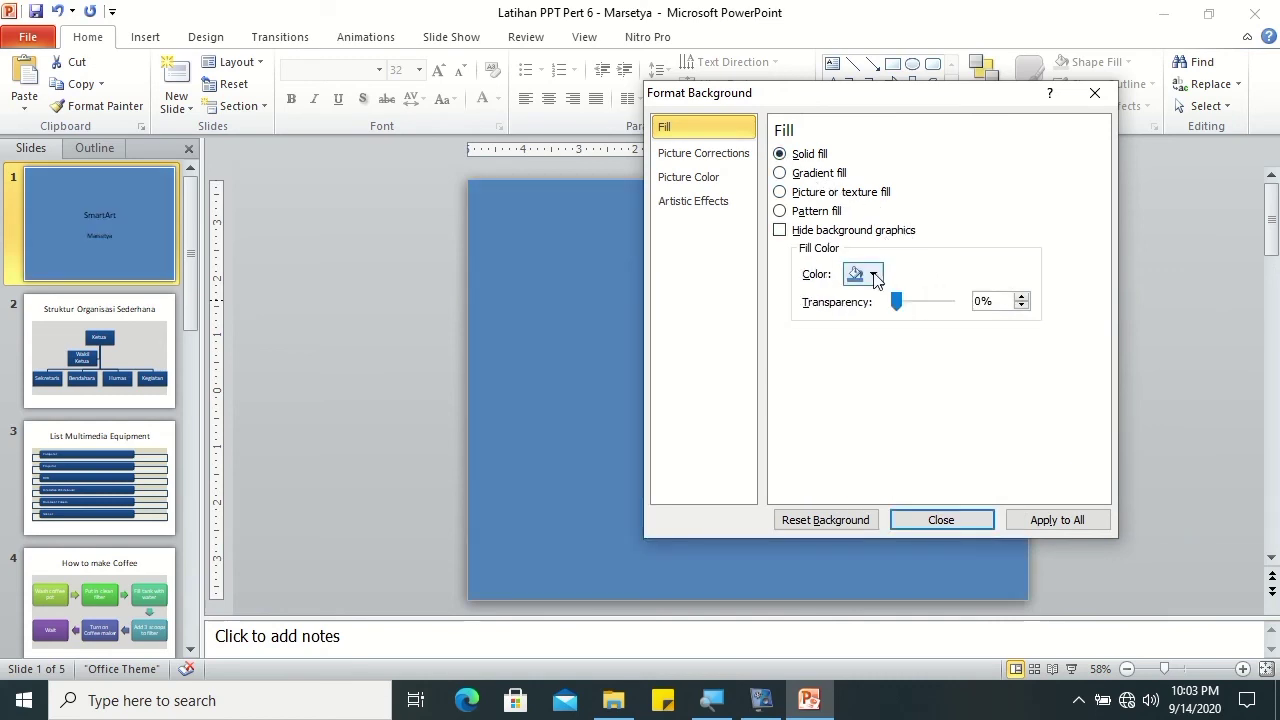
# Step: Set slide 1's solid background colour to light green
pyautogui.click(871, 275)
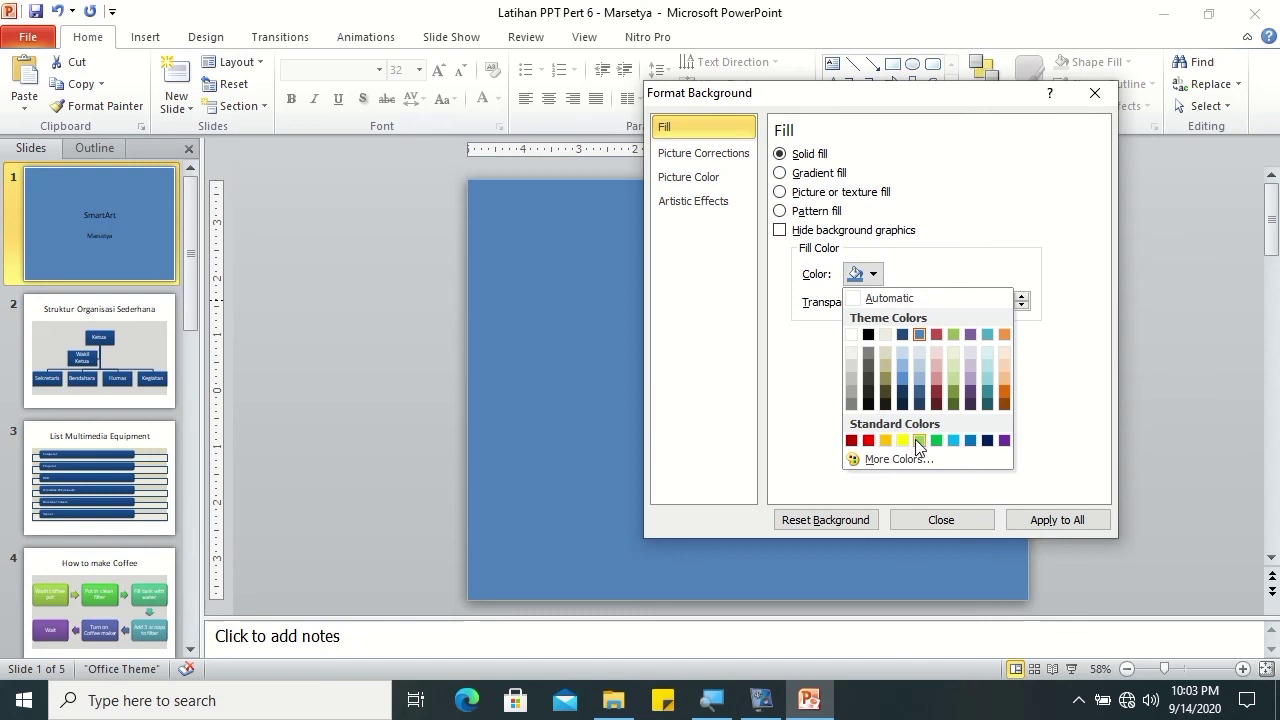
pyautogui.click(958, 366)
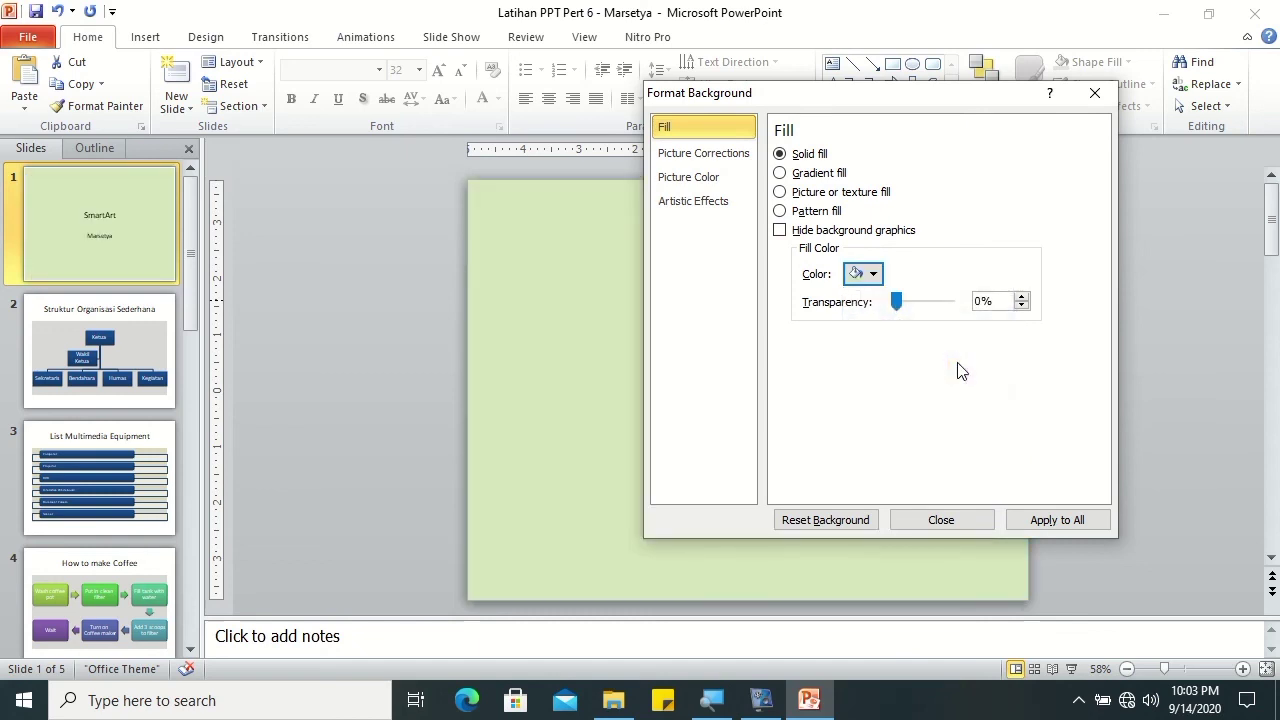
pyautogui.moveTo(857, 107); pyautogui.dragTo(1056, 62)
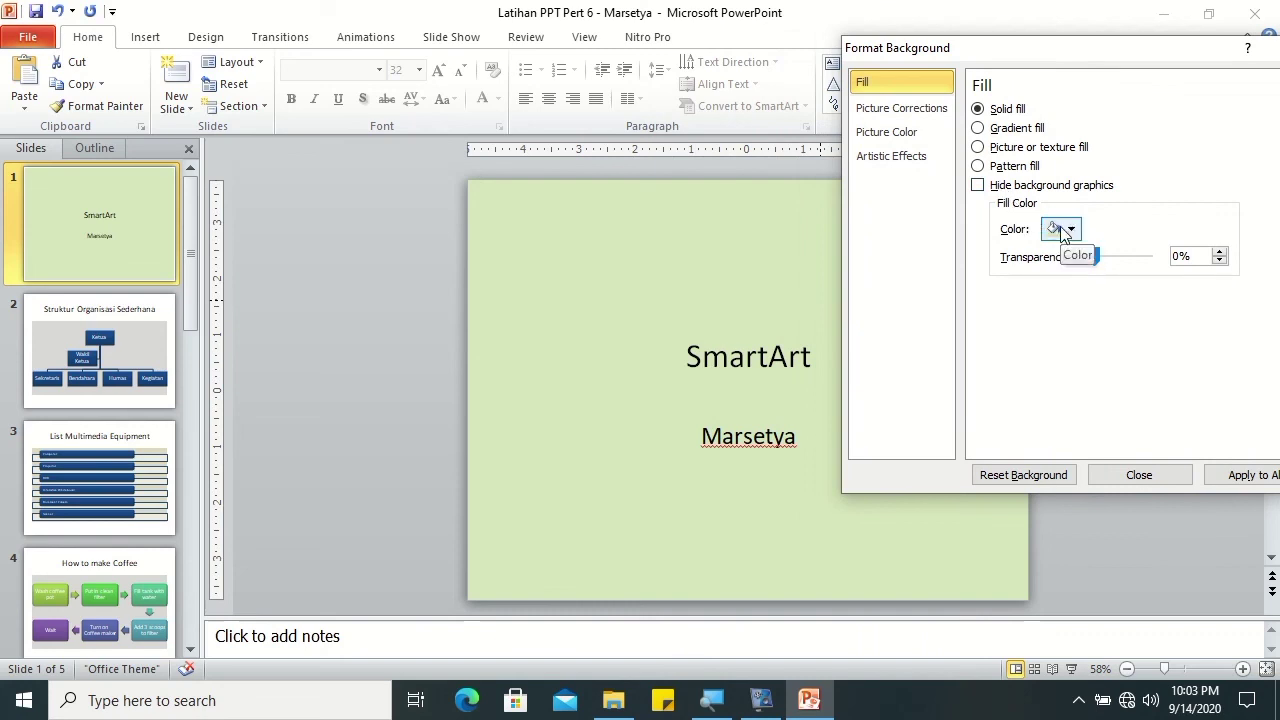
# Step: Give slide 1 a vertical-lines pattern fill with yellow background and brown foreground
pyautogui.click(1001, 172)
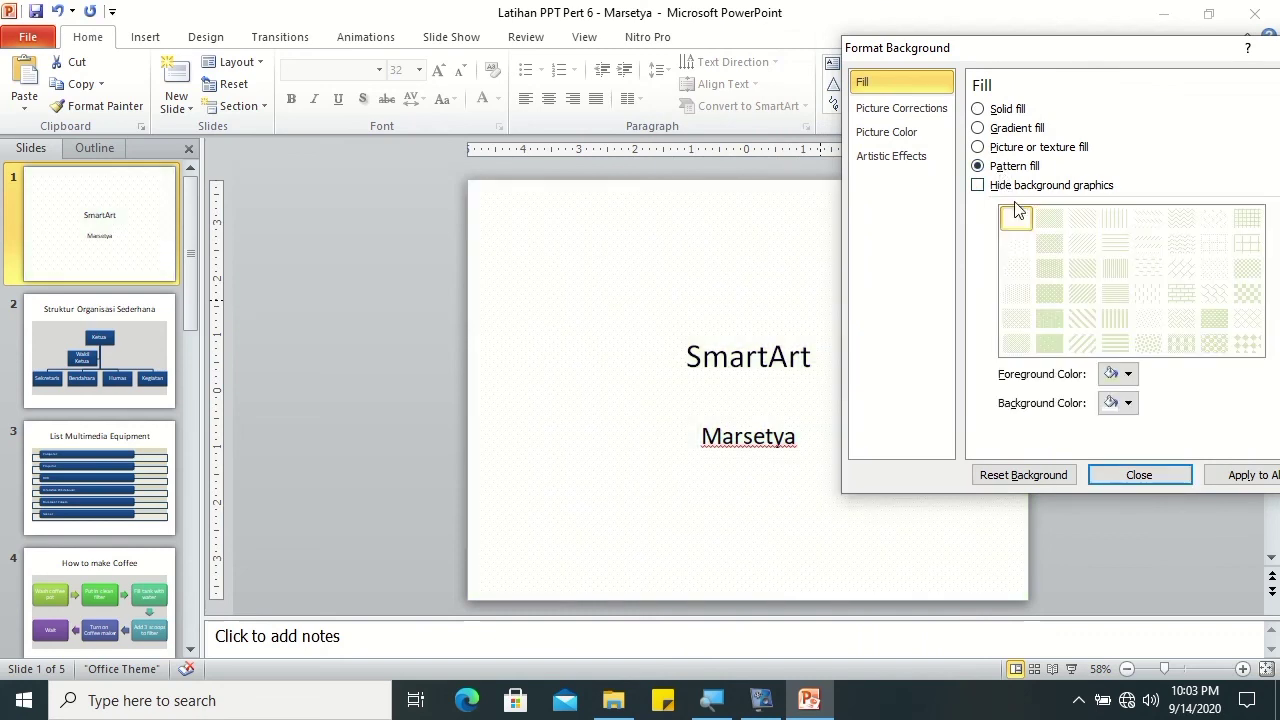
pyautogui.click(1128, 402)
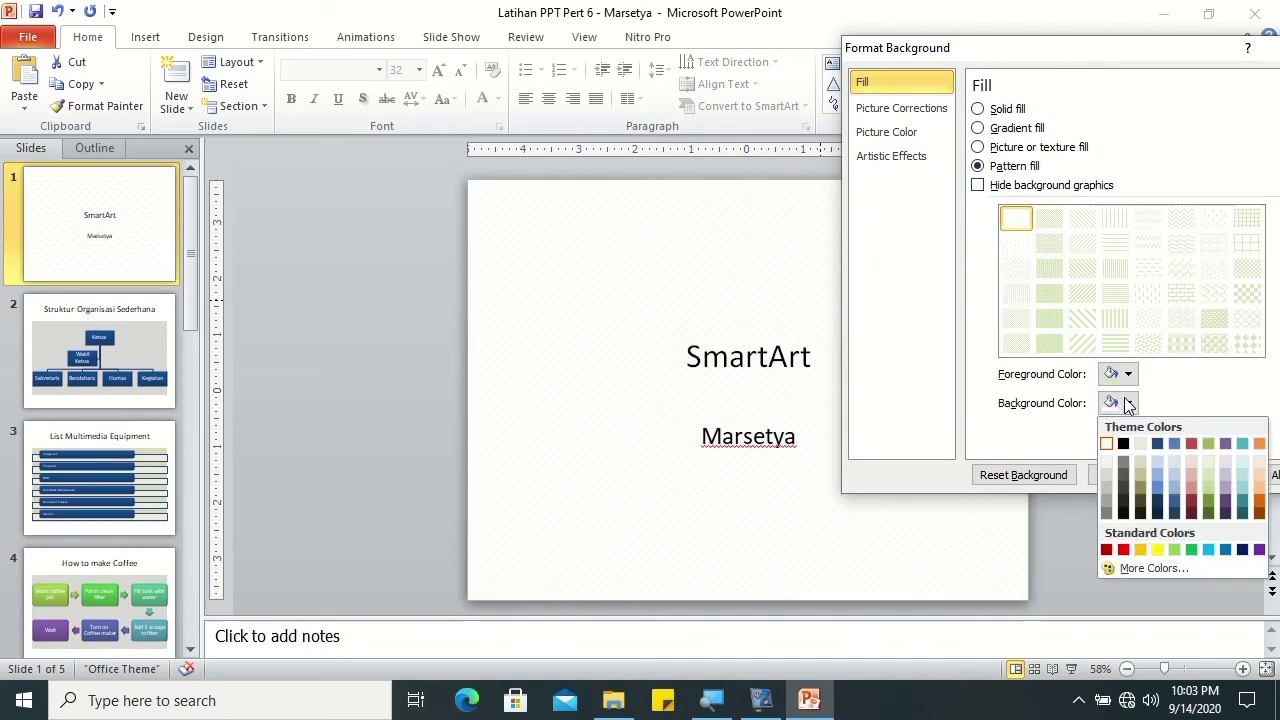
pyautogui.click(1157, 549)
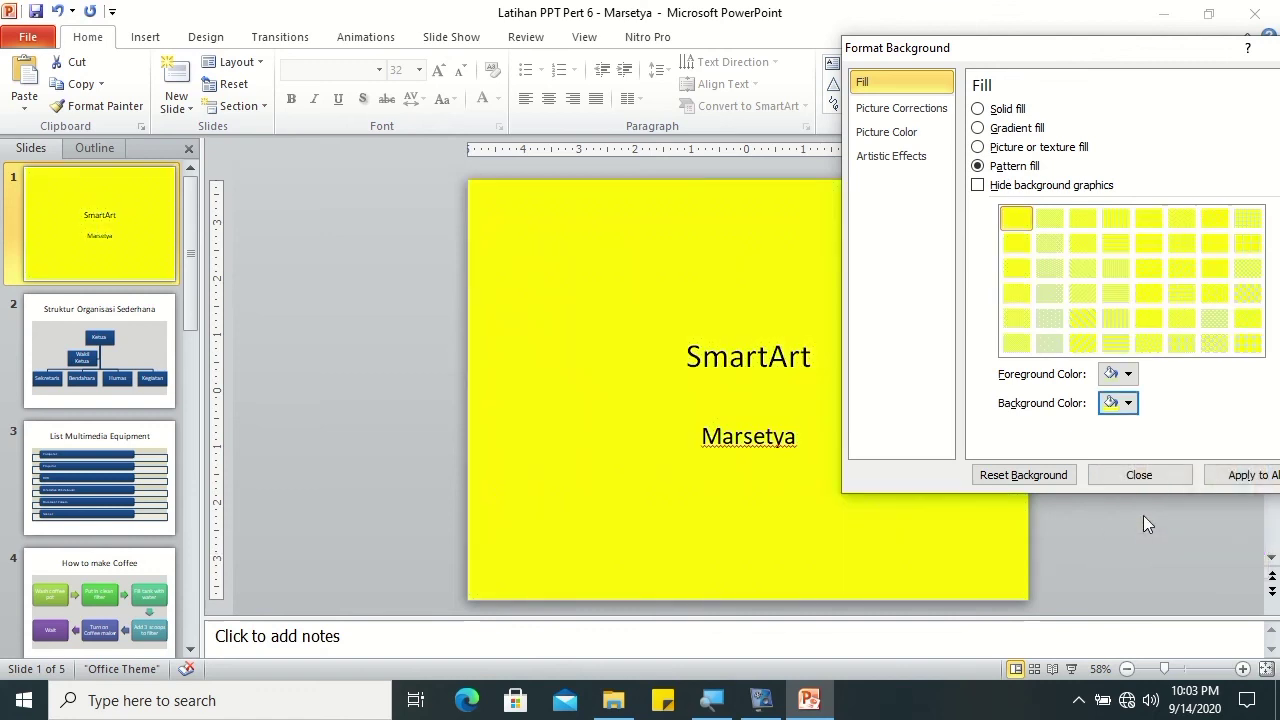
pyautogui.click(1122, 374)
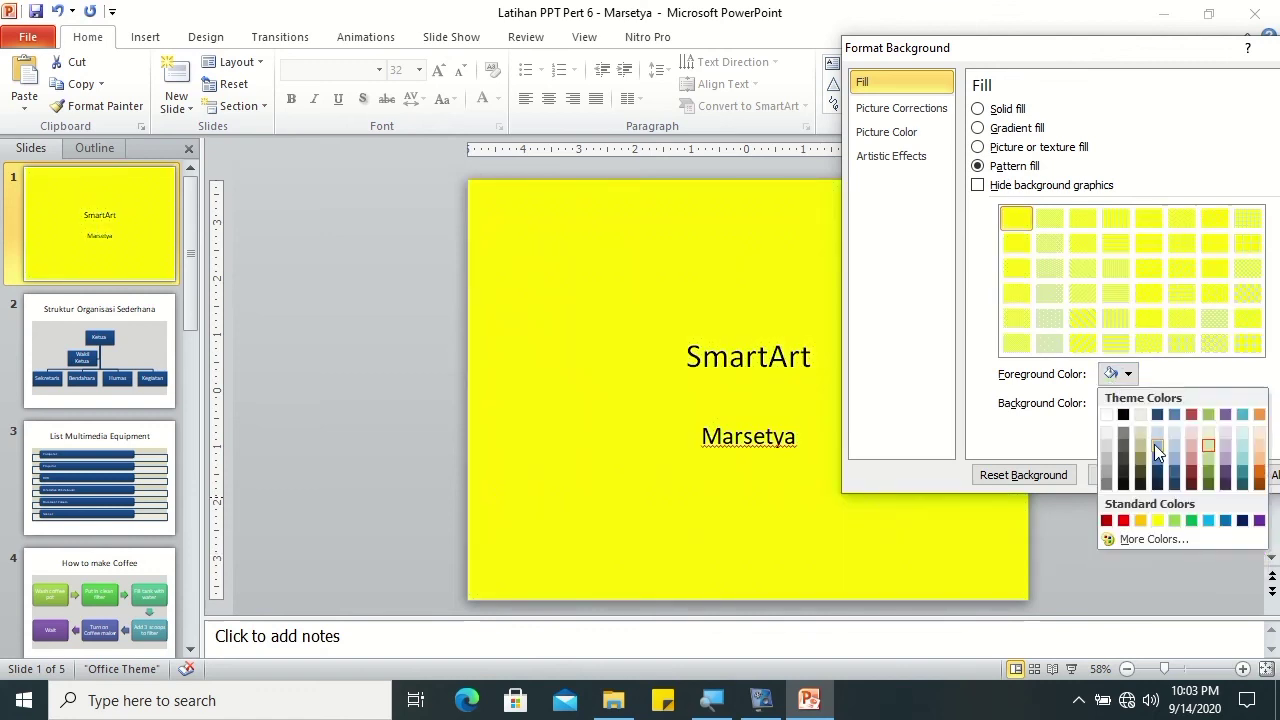
pyautogui.click(1192, 463)
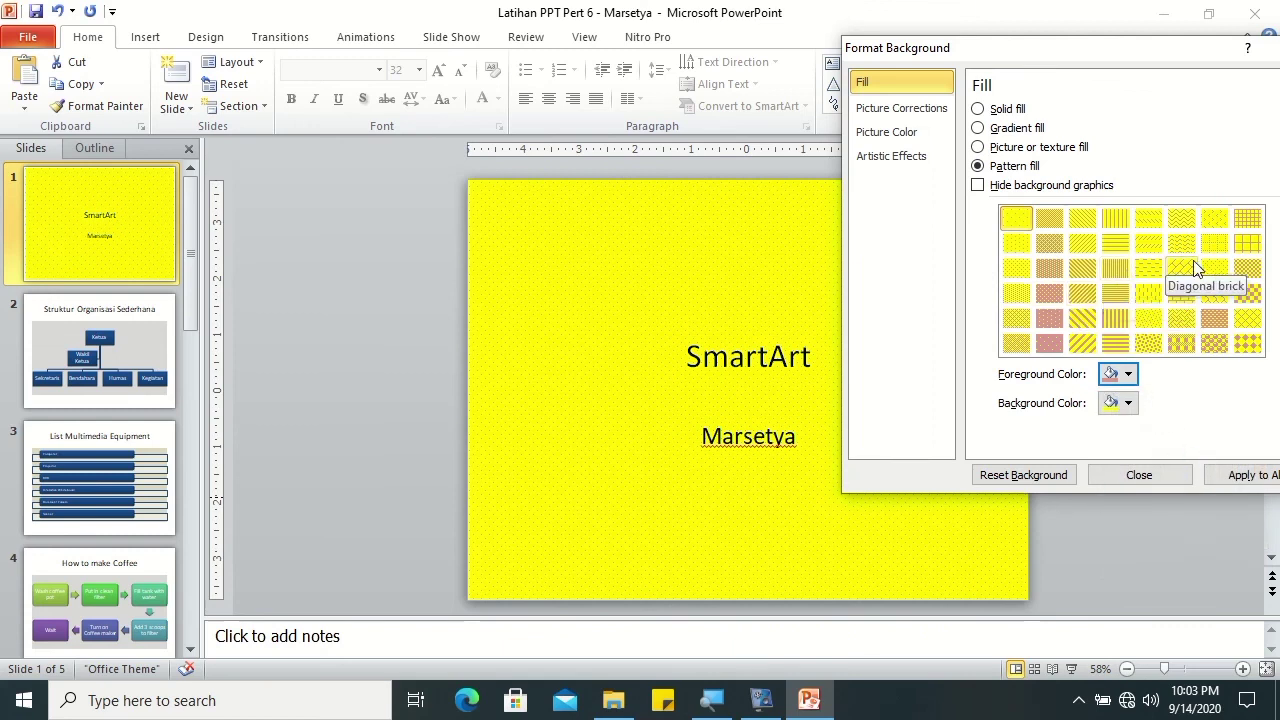
pyautogui.click(1214, 242)
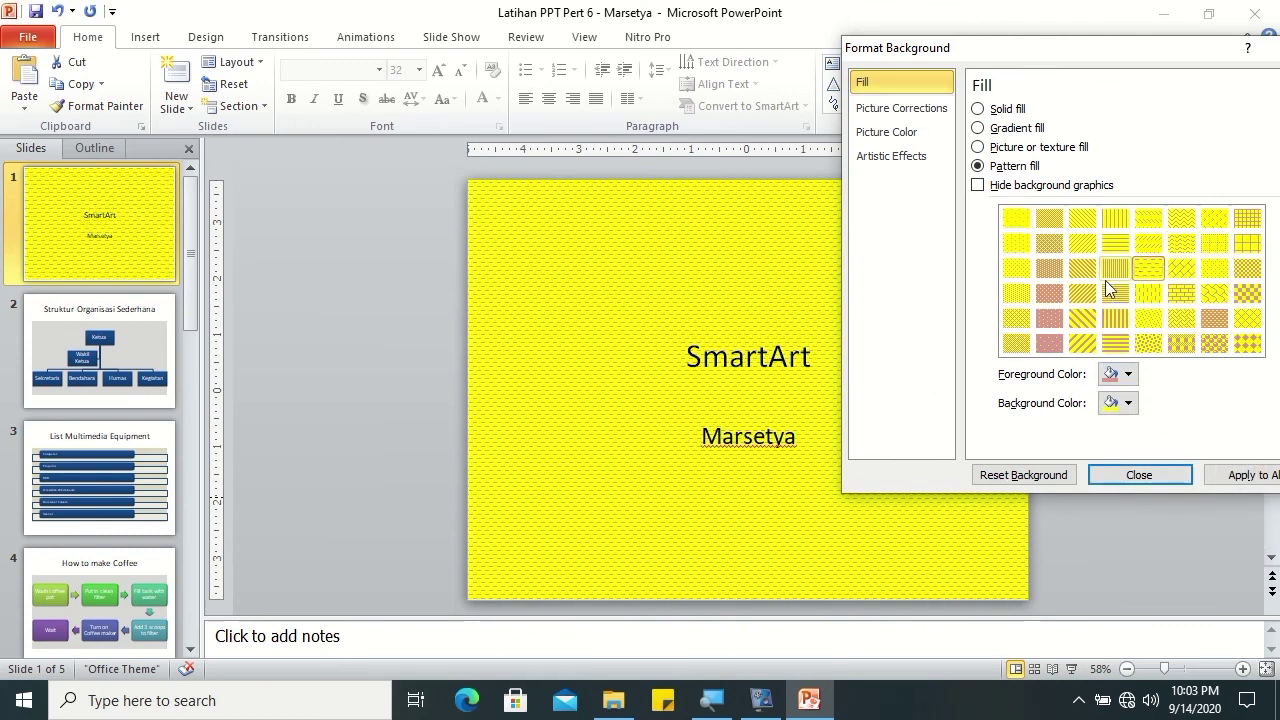
pyautogui.click(1114, 294)
pyautogui.click(1116, 318)
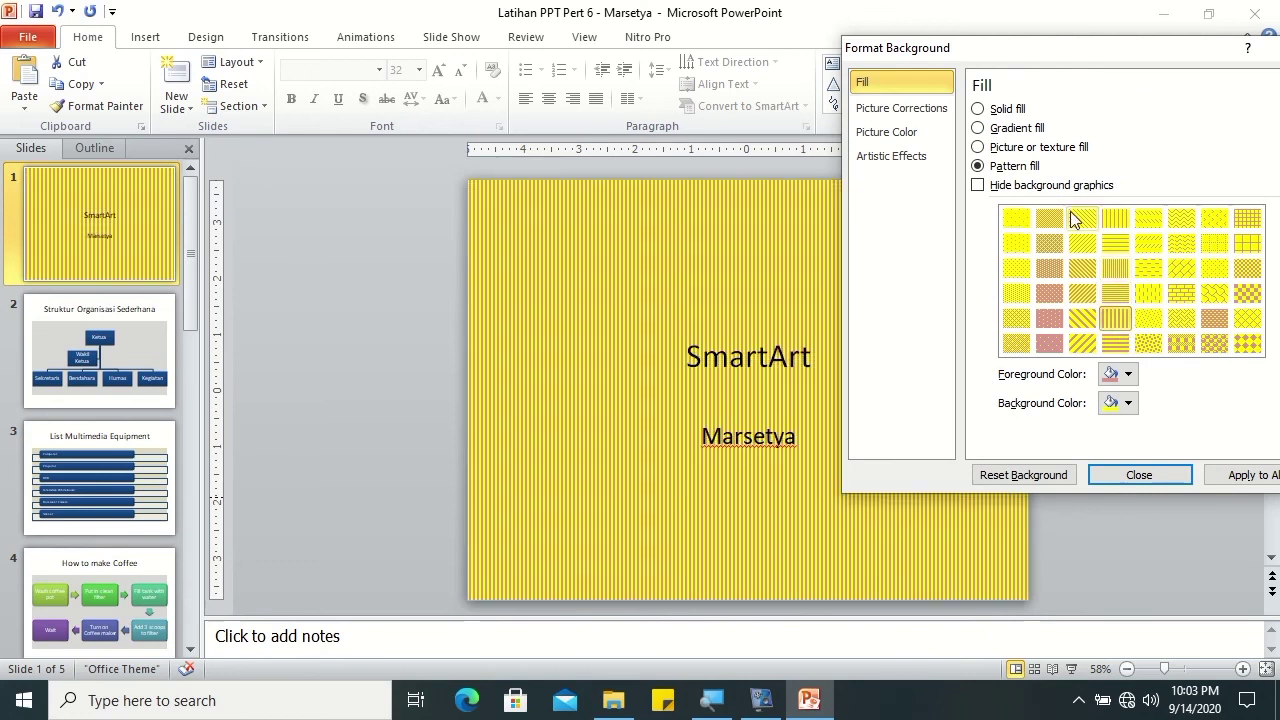
# Step: Switch slide 1's background to gradient fill and apply the cream preset
pyautogui.click(1018, 128)
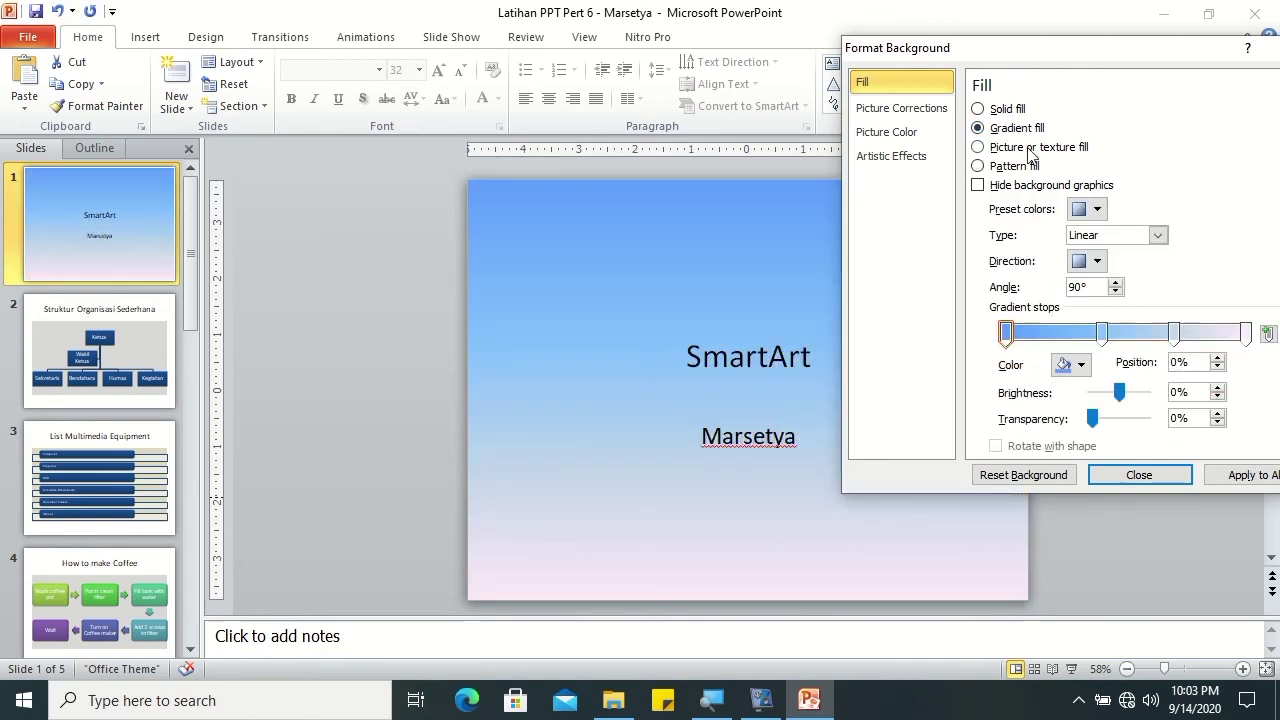
pyautogui.click(1095, 209)
pyautogui.click(1146, 236)
pyautogui.click(1150, 235)
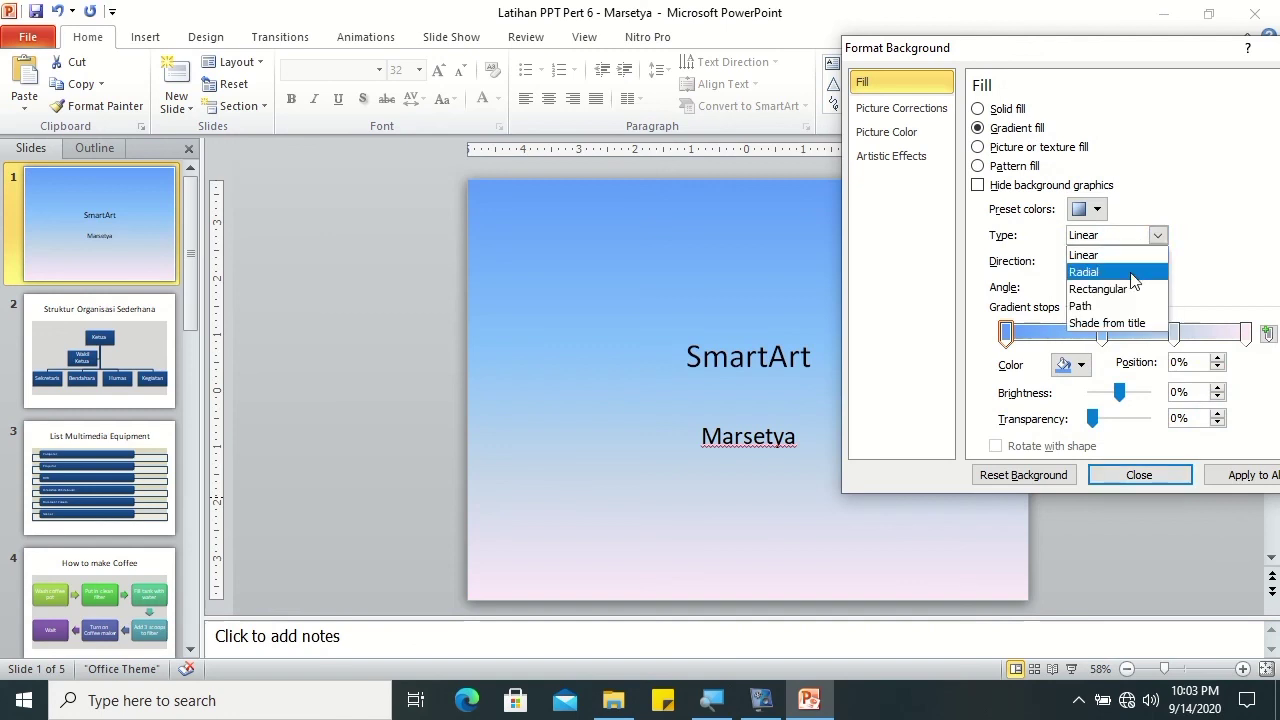
pyautogui.click(1128, 290)
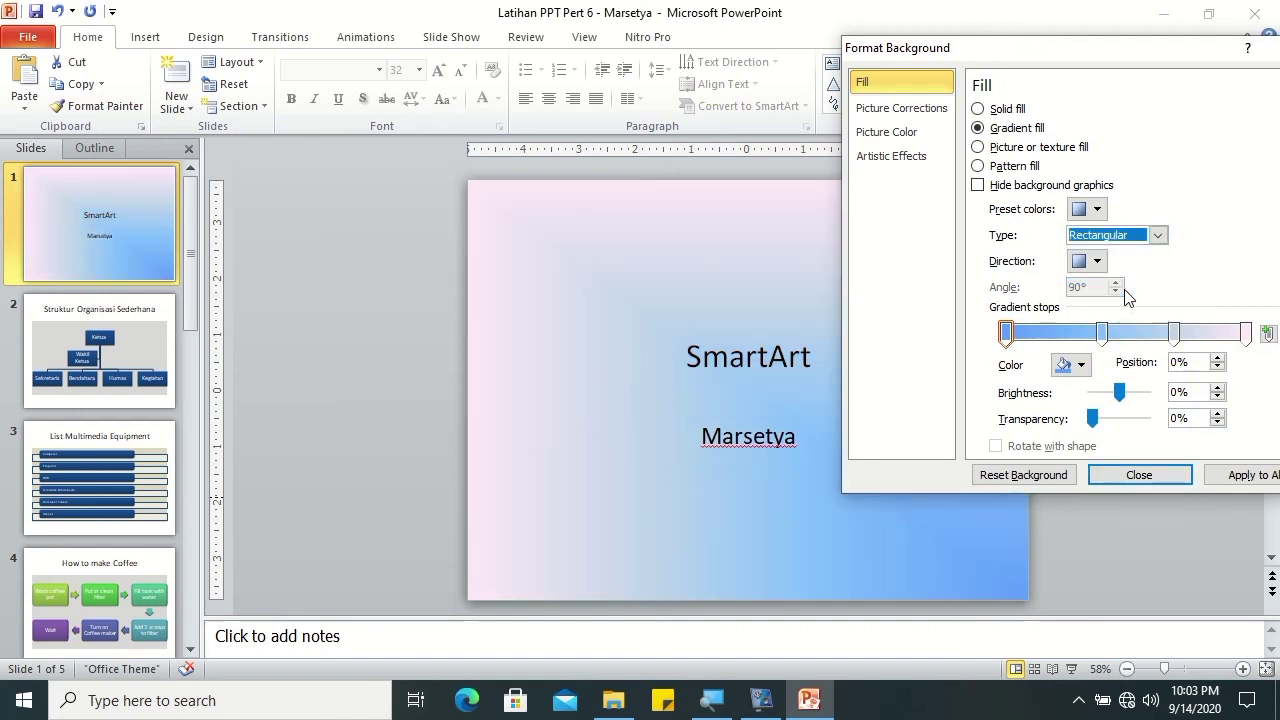
pyautogui.click(1095, 209)
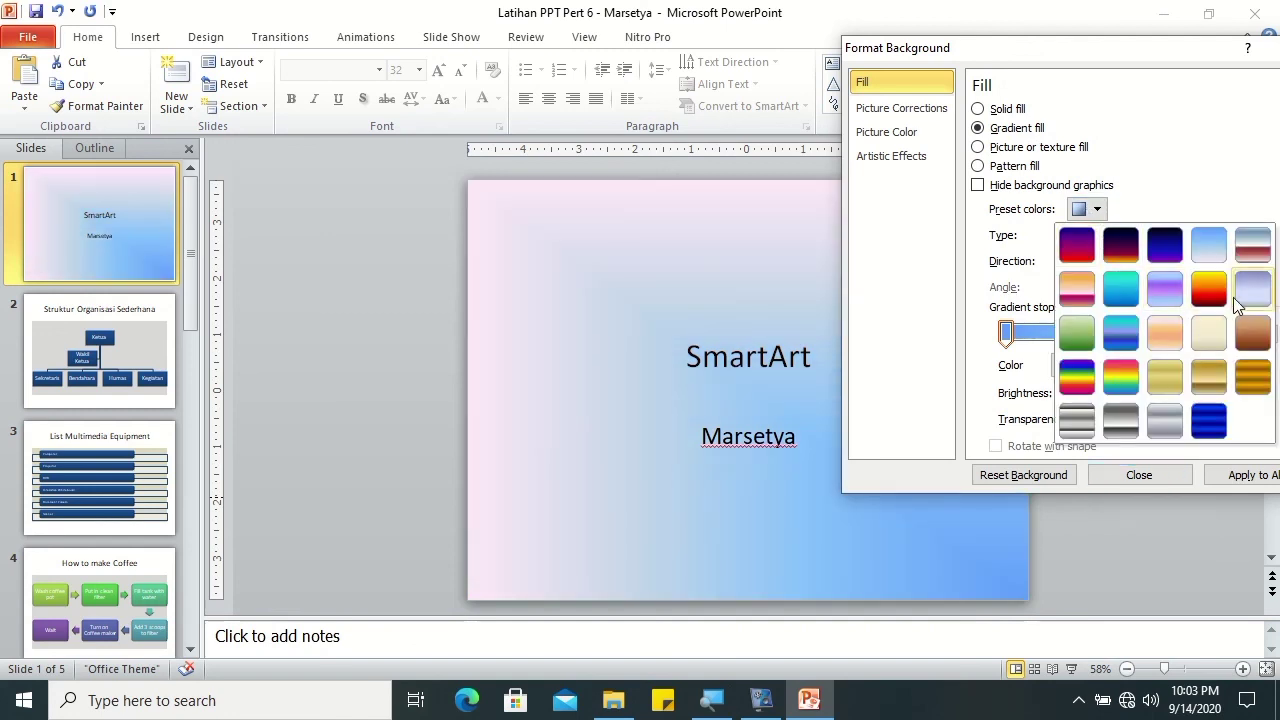
pyautogui.click(1207, 332)
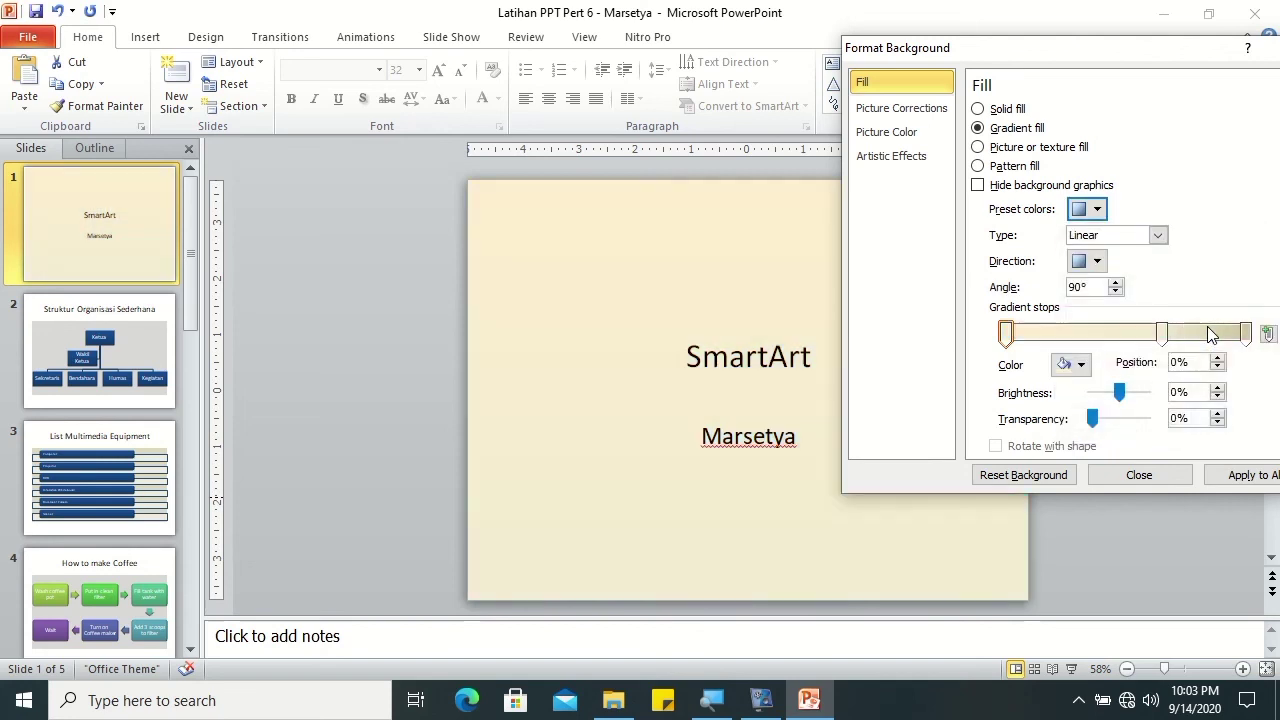
# Step: Make the cream gradient Path type, move a stop to 12%, and apply to all slides
pyautogui.click(1157, 235)
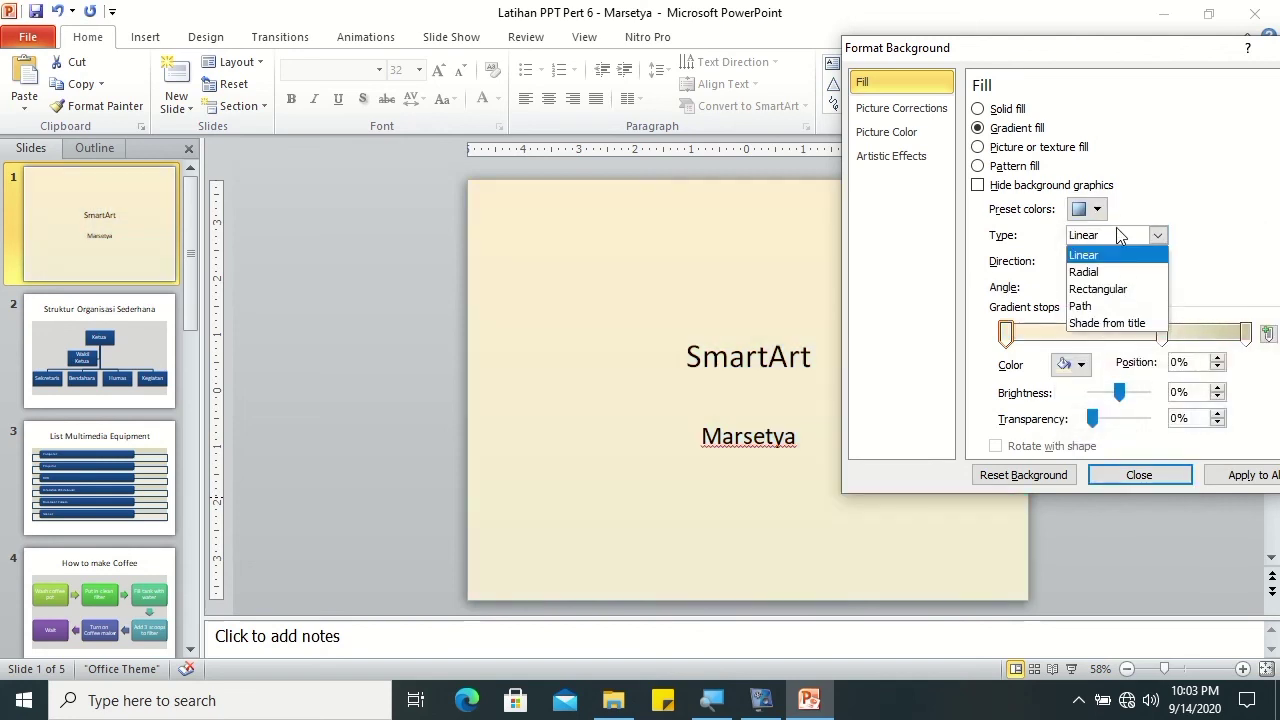
pyautogui.click(1098, 287)
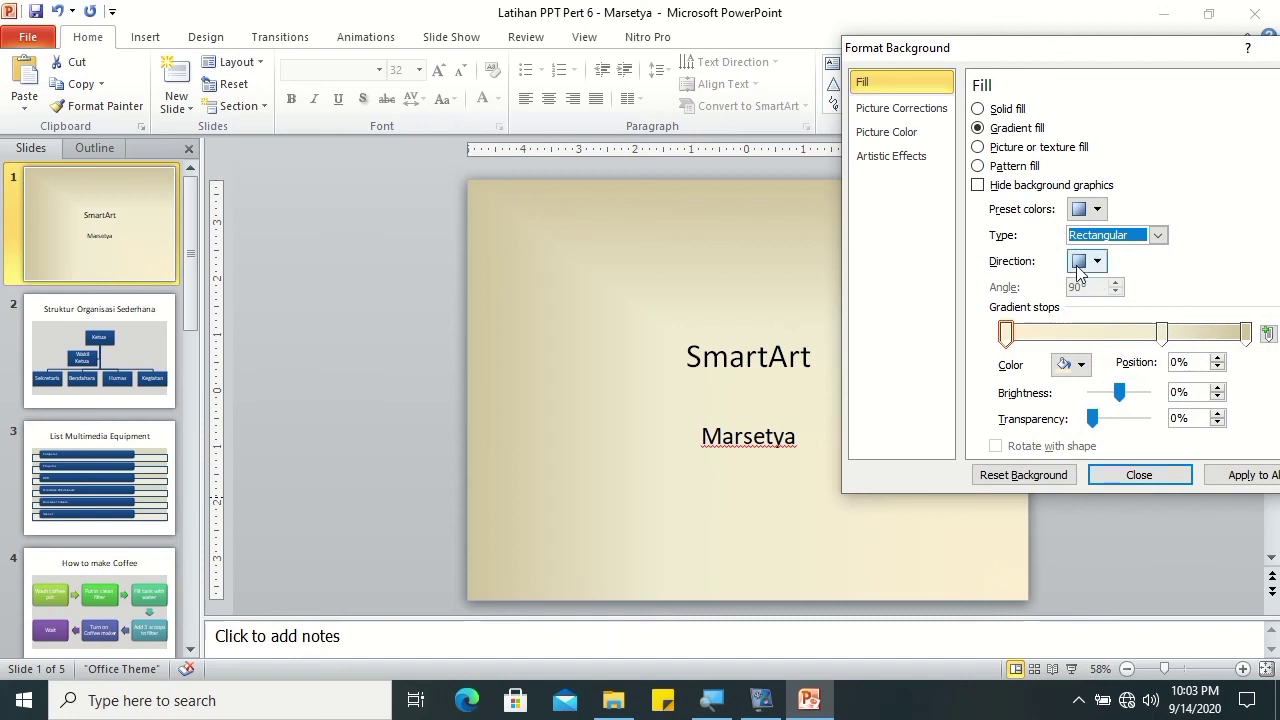
pyautogui.click(1088, 237)
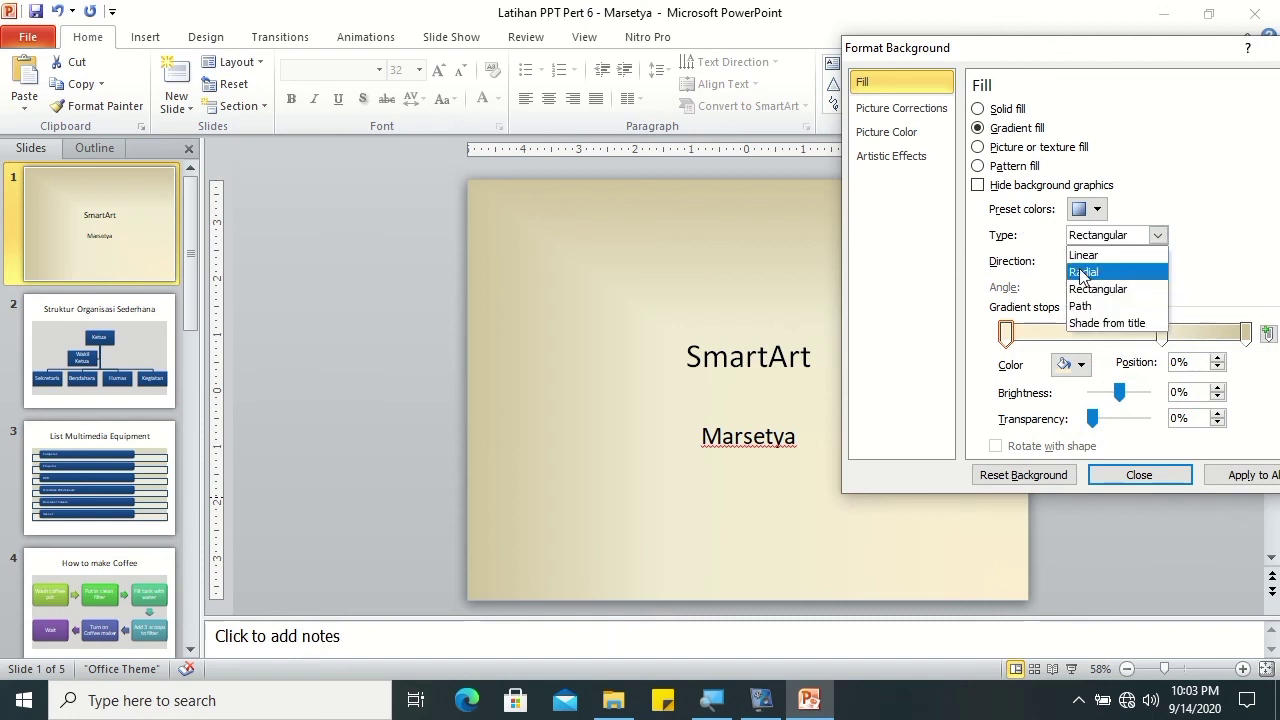
pyautogui.click(1090, 316)
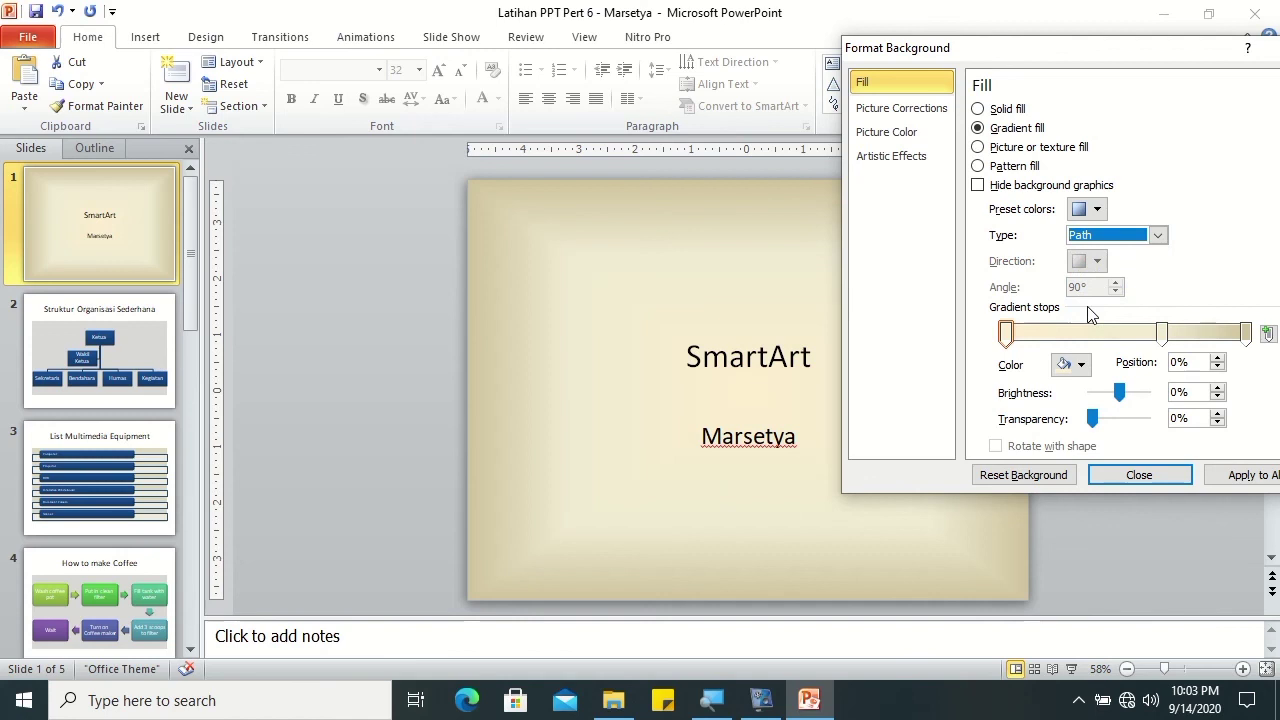
pyautogui.moveTo(1005, 333); pyautogui.dragTo(1074, 333)
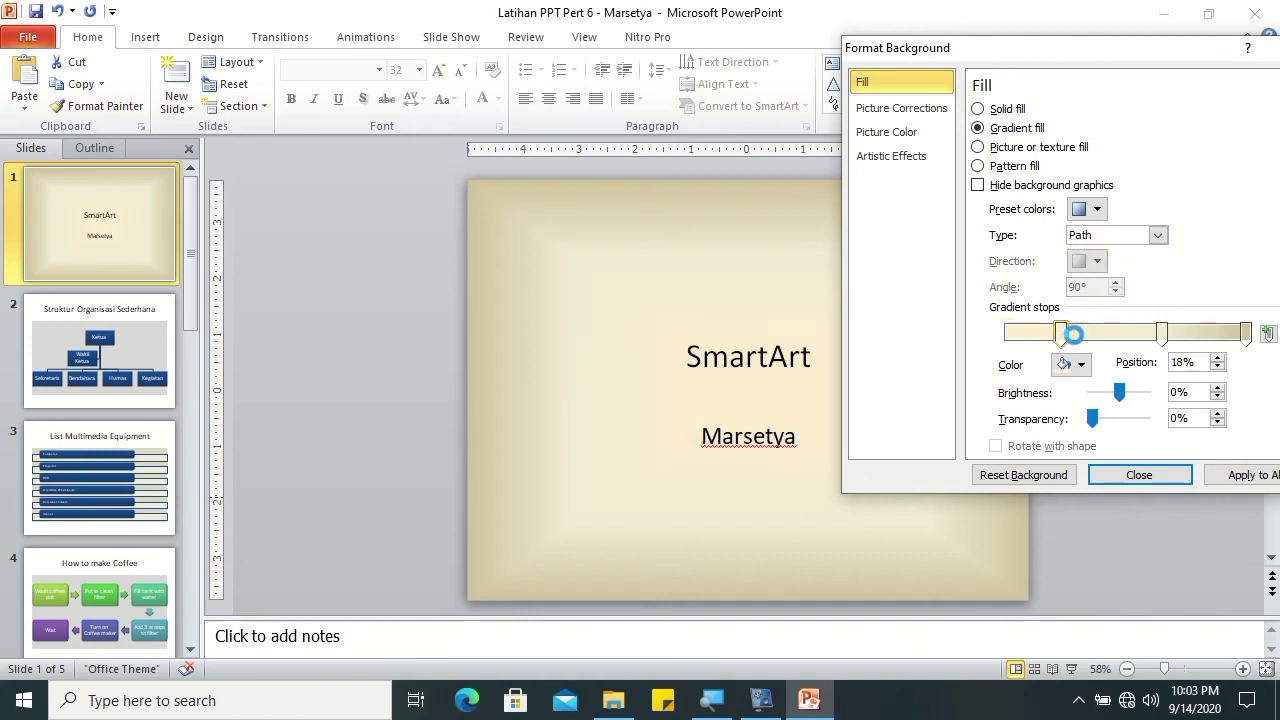
pyautogui.moveTo(1158, 335); pyautogui.dragTo(1009, 335)
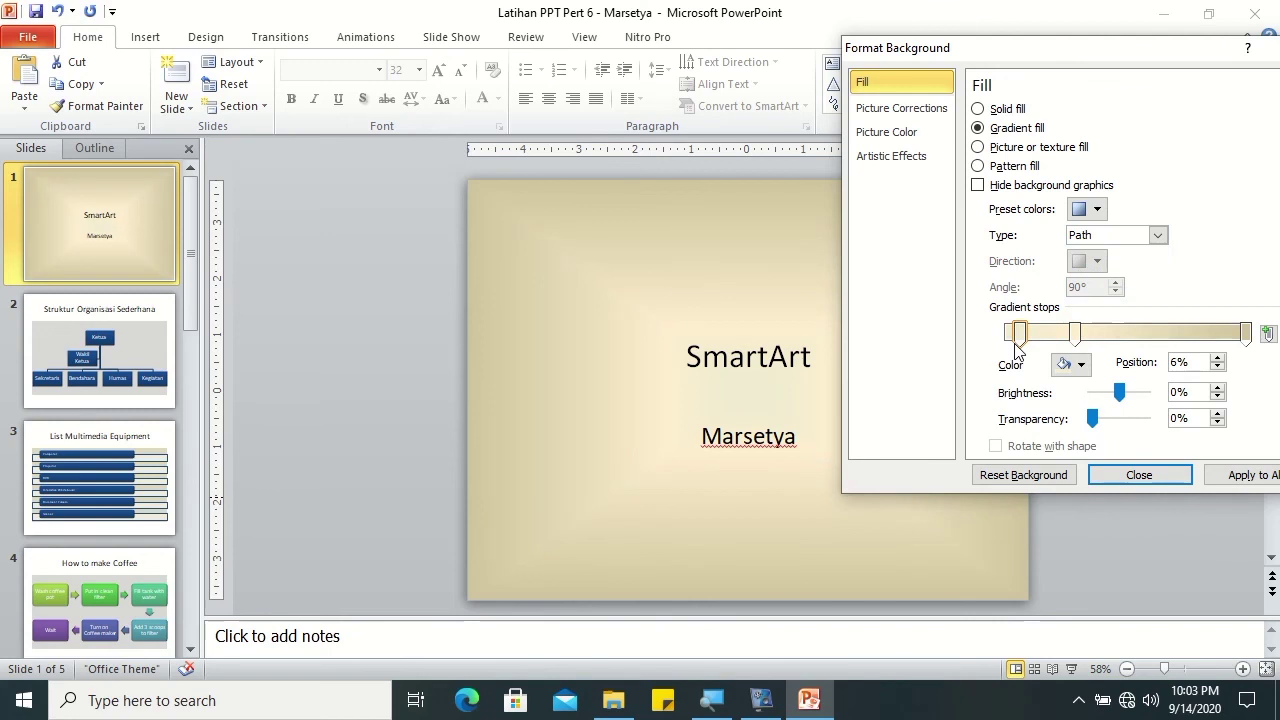
pyautogui.moveTo(1094, 341)
pyautogui.mouseDown()
pyautogui.moveTo(1199, 333)
pyautogui.moveTo(1034, 336)
pyautogui.mouseUp()
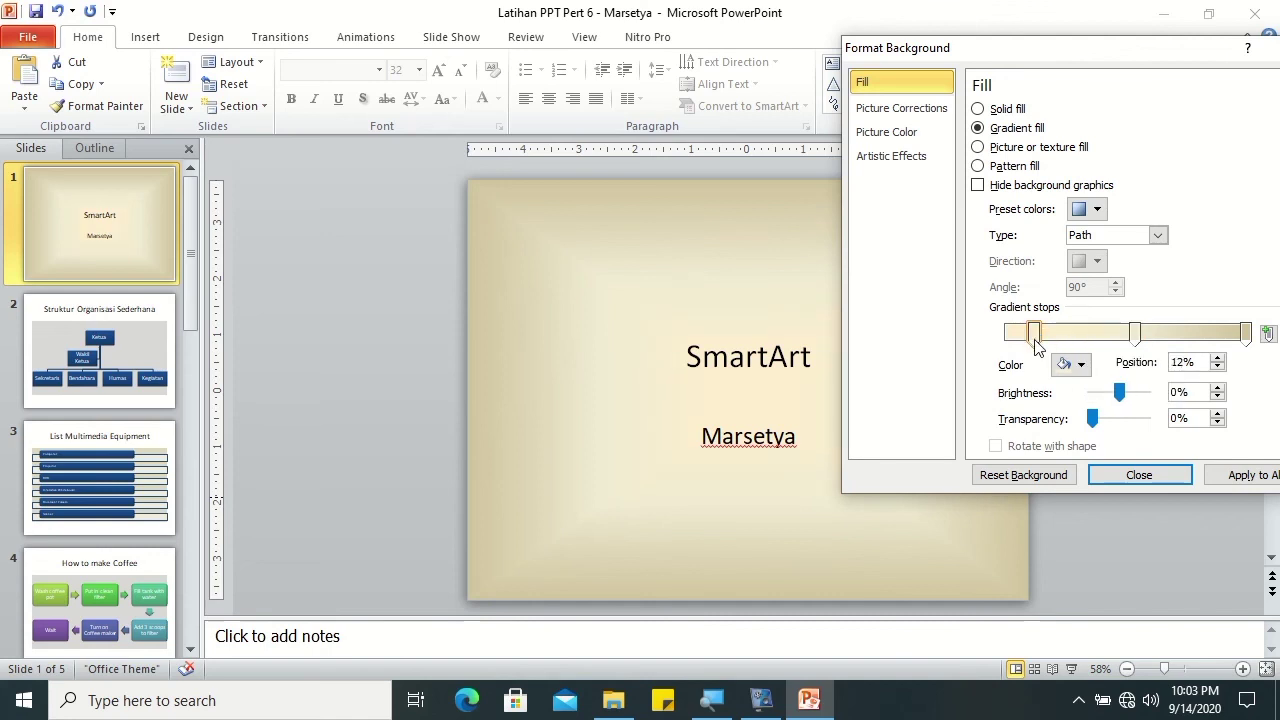
pyautogui.click(1255, 478)
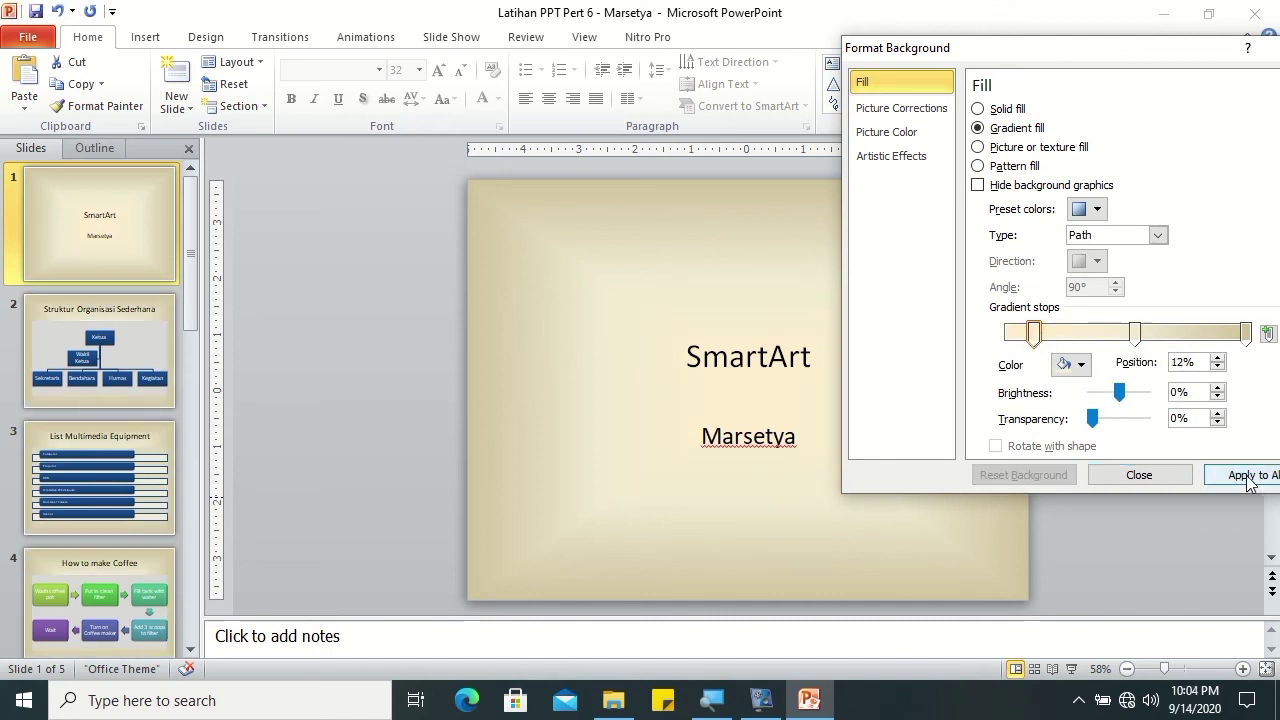
# Step: Close Format Background and check slides 2, 3 and 4 for the cream background
pyautogui.moveTo(1126, 48); pyautogui.dragTo(681, 13)
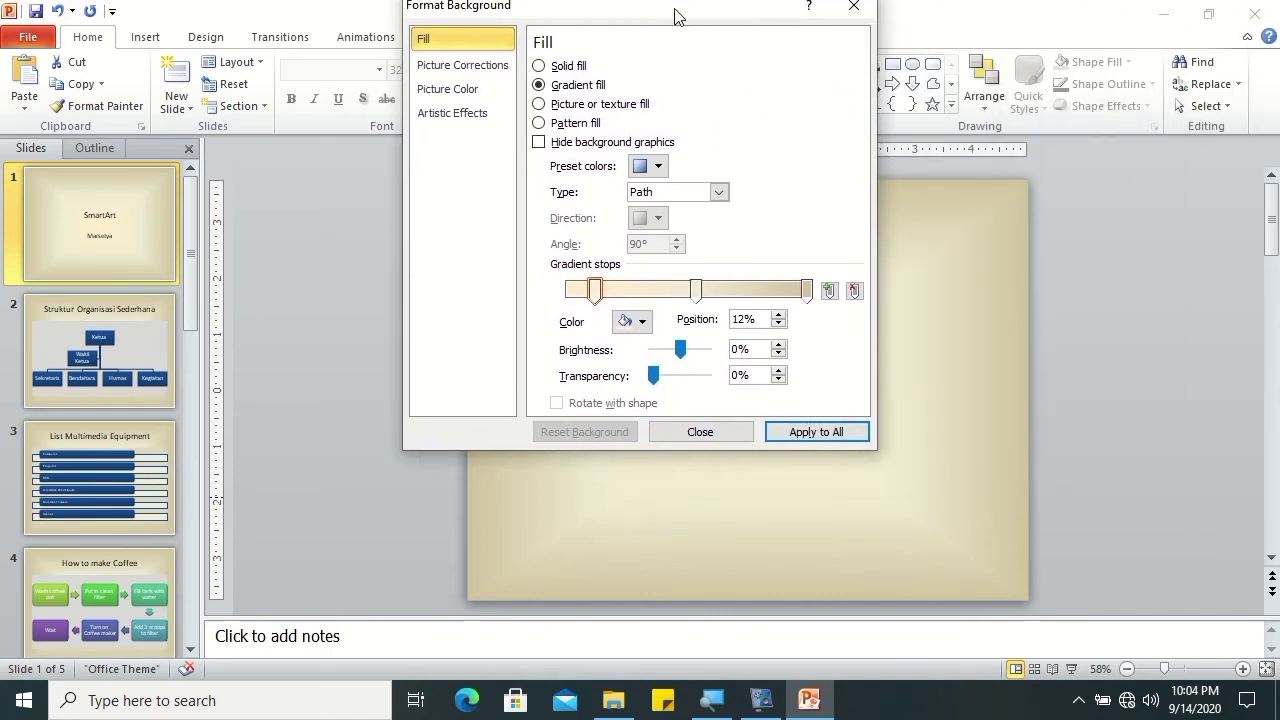
pyautogui.click(676, 441)
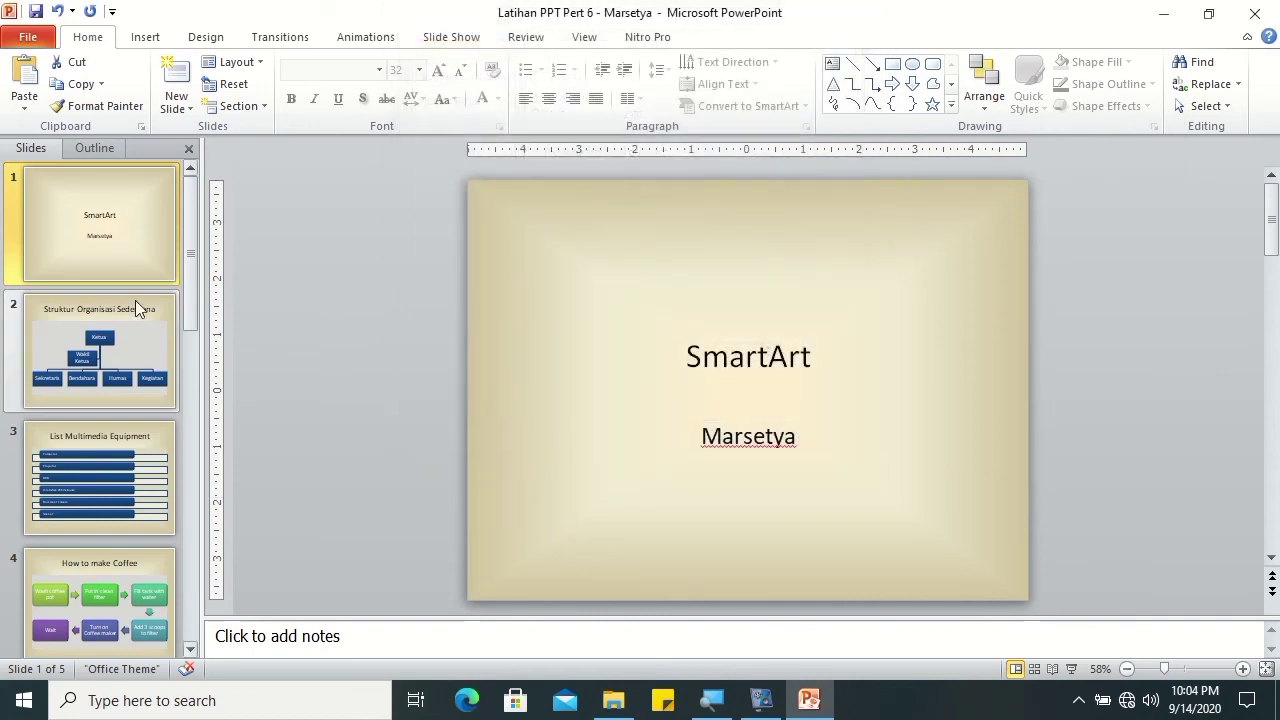
pyautogui.click(135, 318)
pyautogui.click(176, 462)
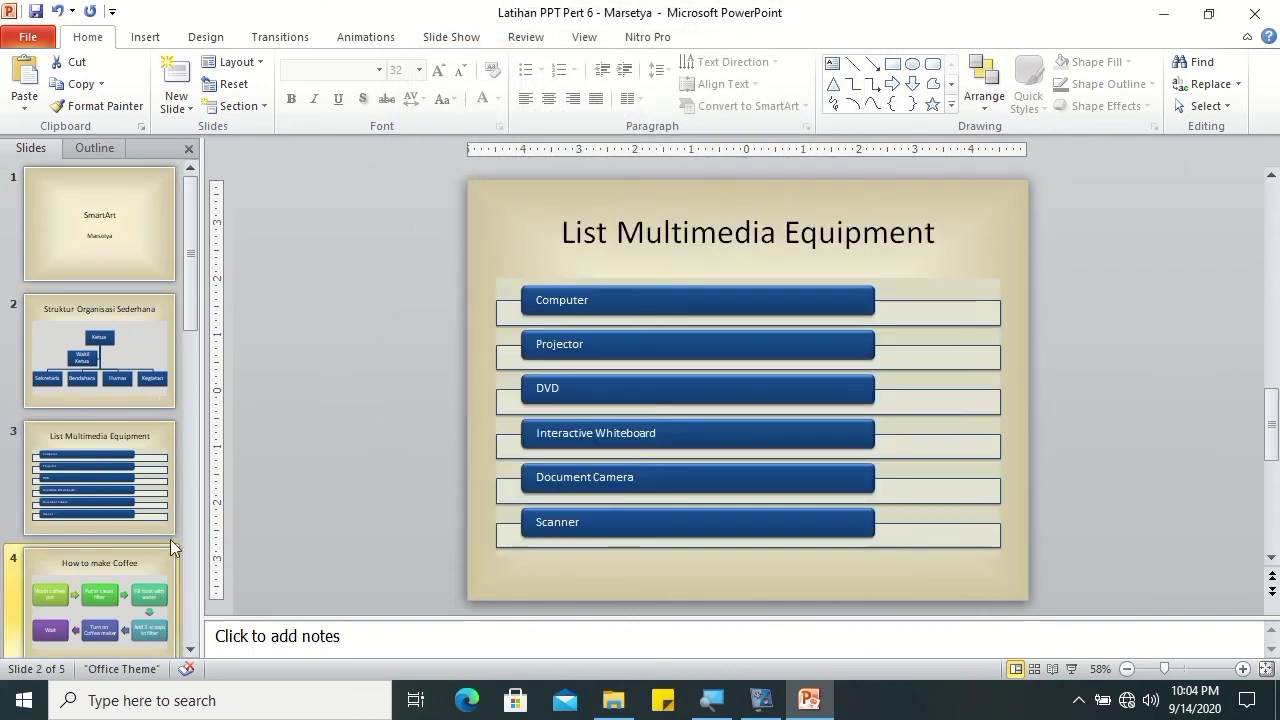
pyautogui.click(170, 548)
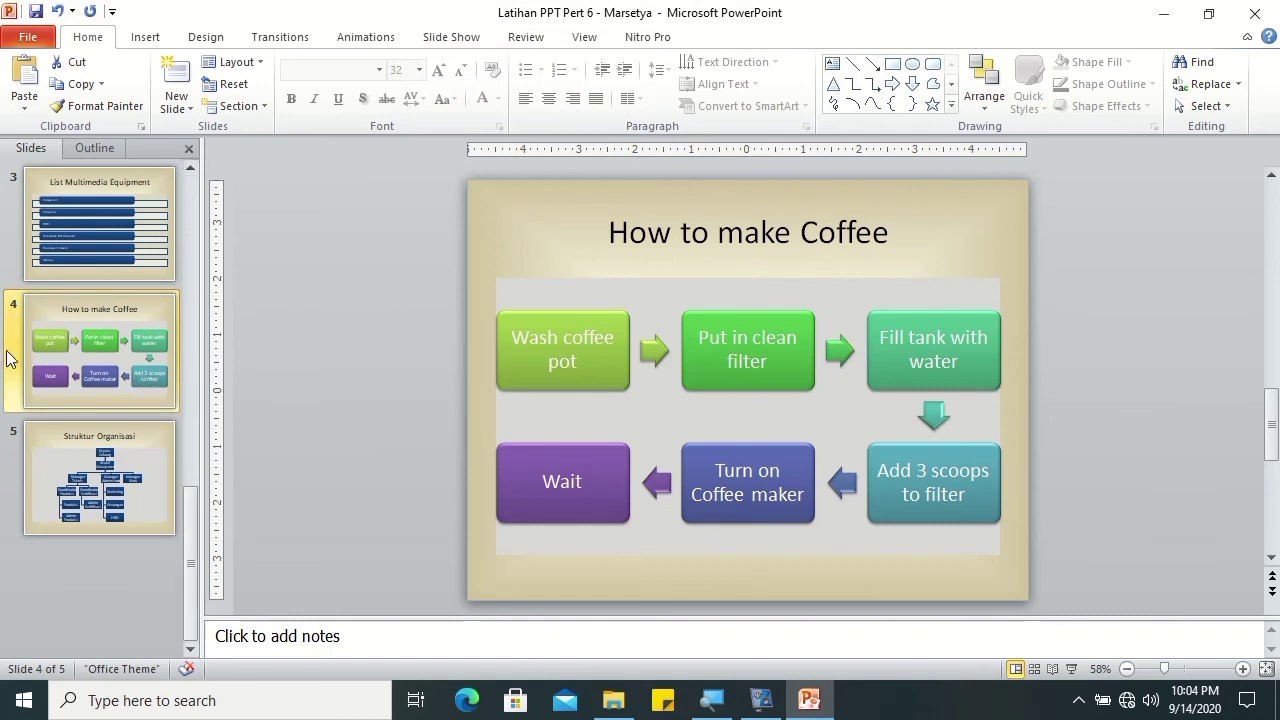
pyautogui.moveTo(192, 520); pyautogui.dragTo(202, 247)
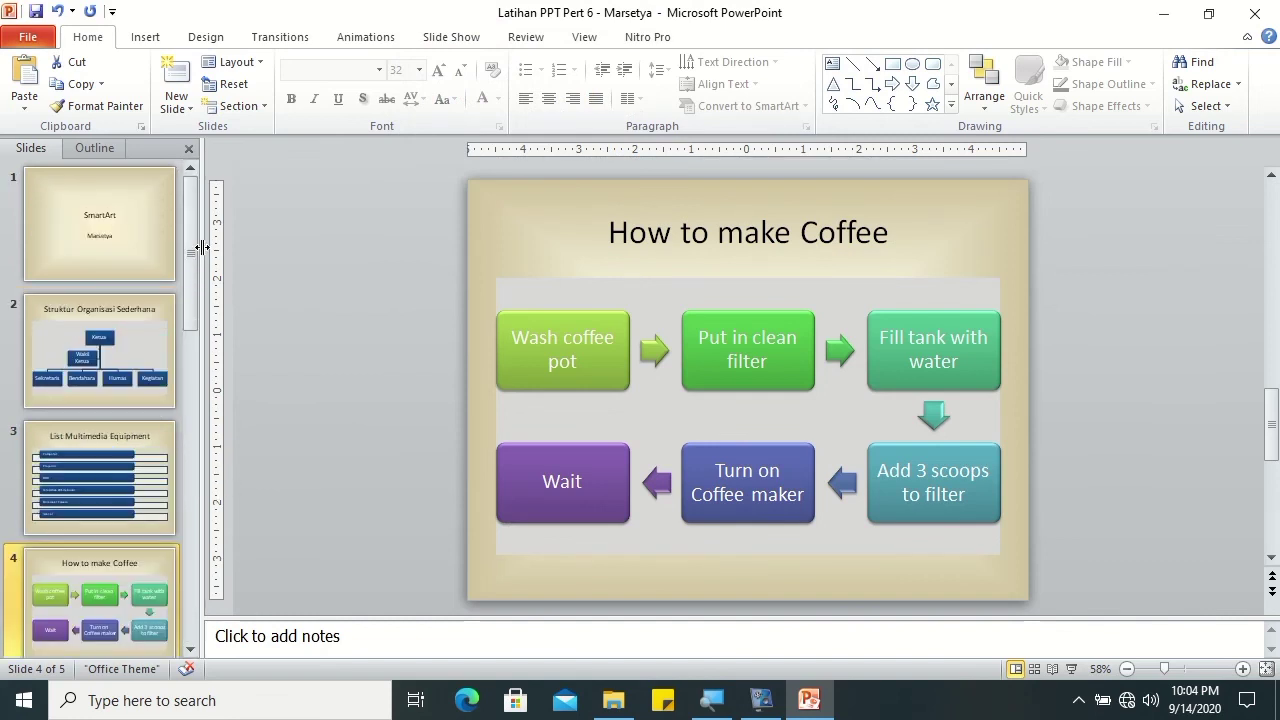